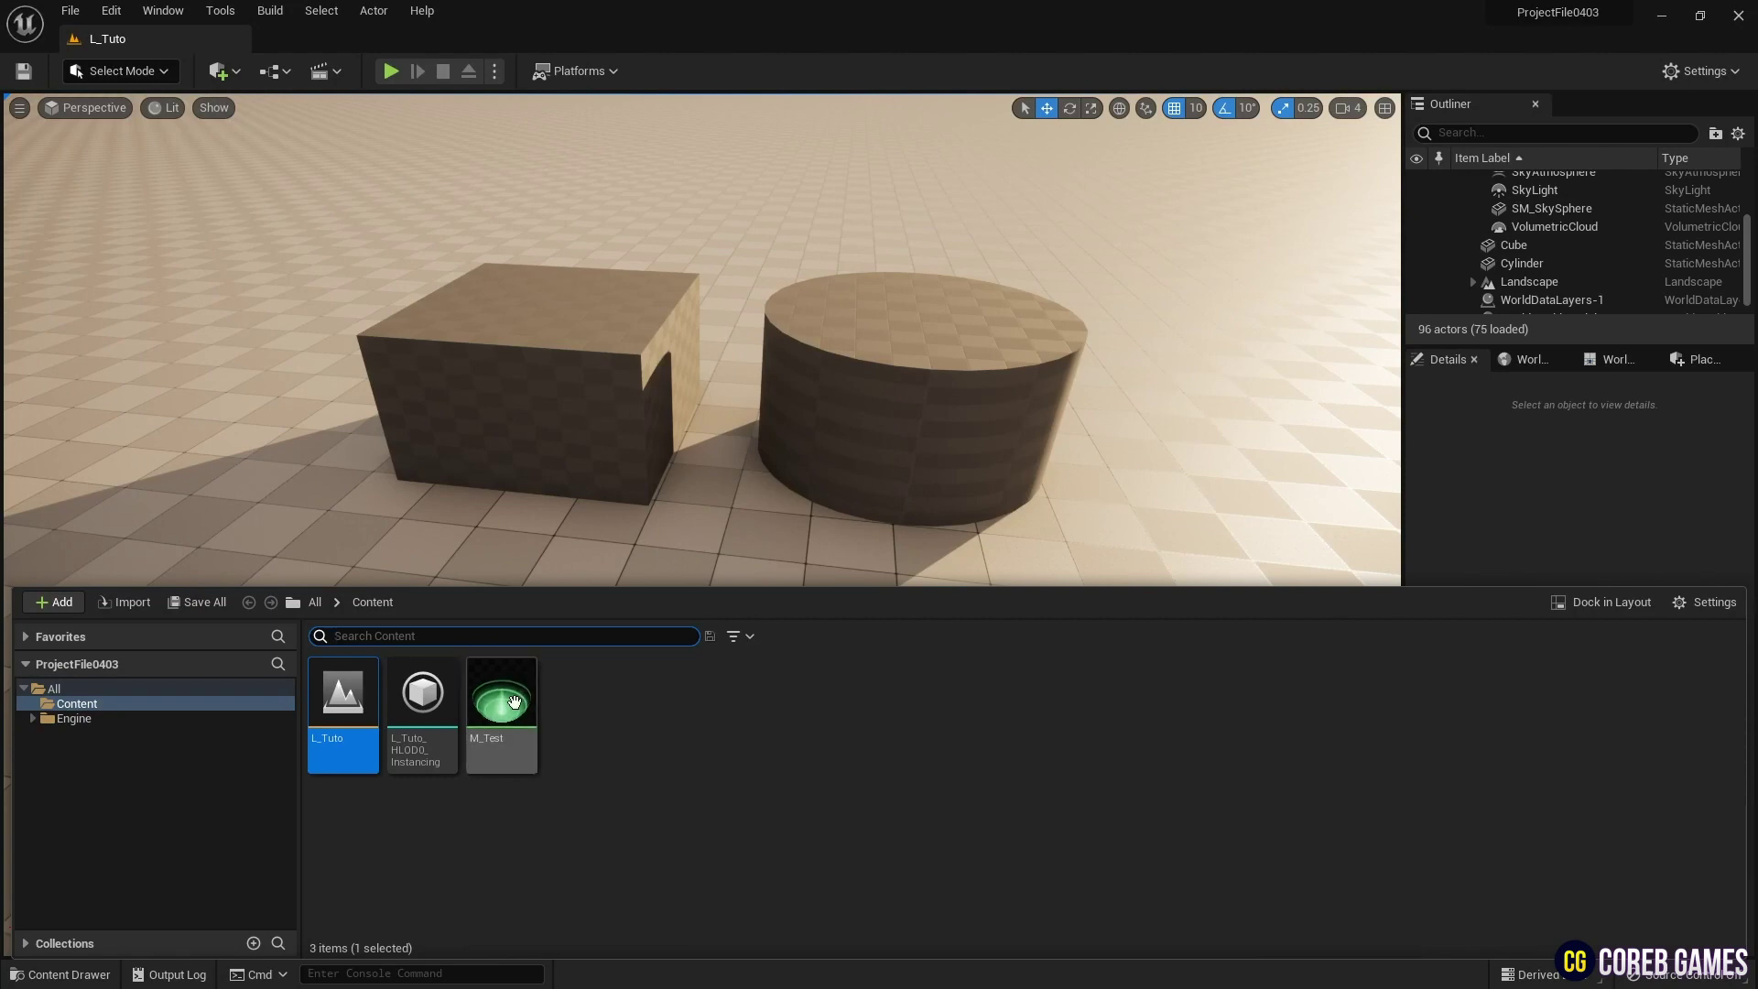
# Apply the M_Test material to the large cube and the cylinder in the level
pyautogui.moveTo(513, 702); pyautogui.dragTo(551, 389)
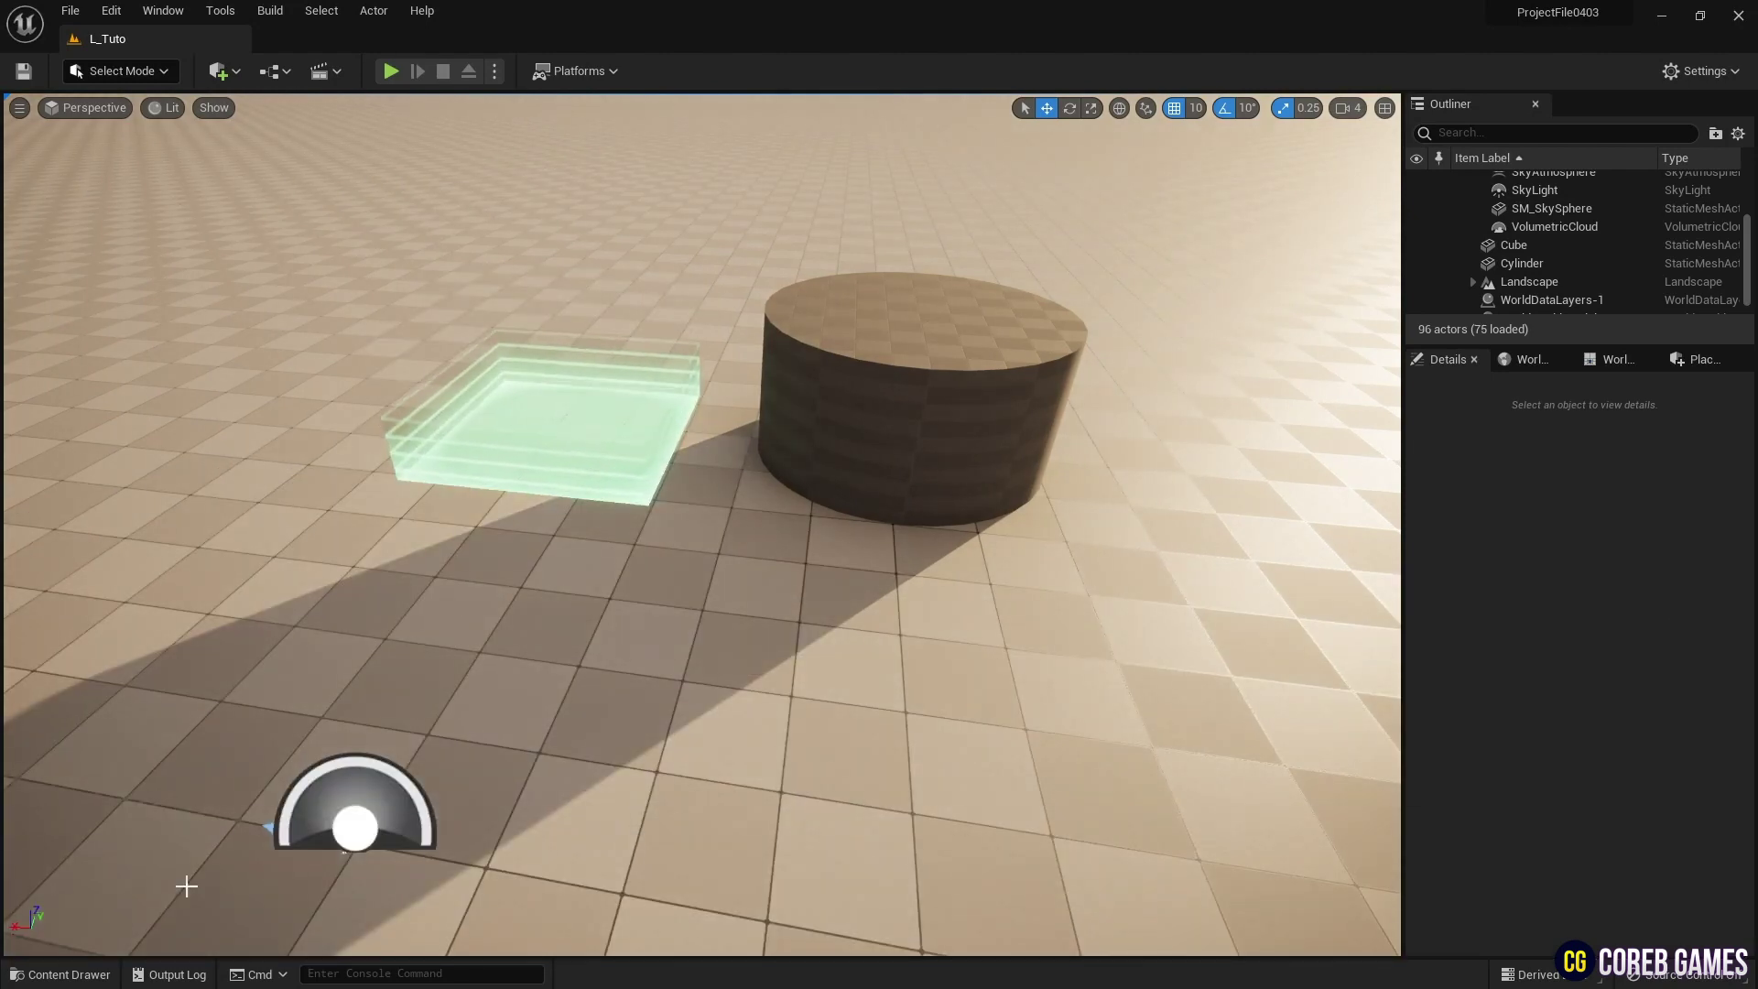
pyautogui.click(103, 969)
pyautogui.moveTo(503, 698); pyautogui.dragTo(935, 418)
pyautogui.moveTo(936, 418); pyautogui.dragTo(866, 515, button='right')
pyautogui.press('w')
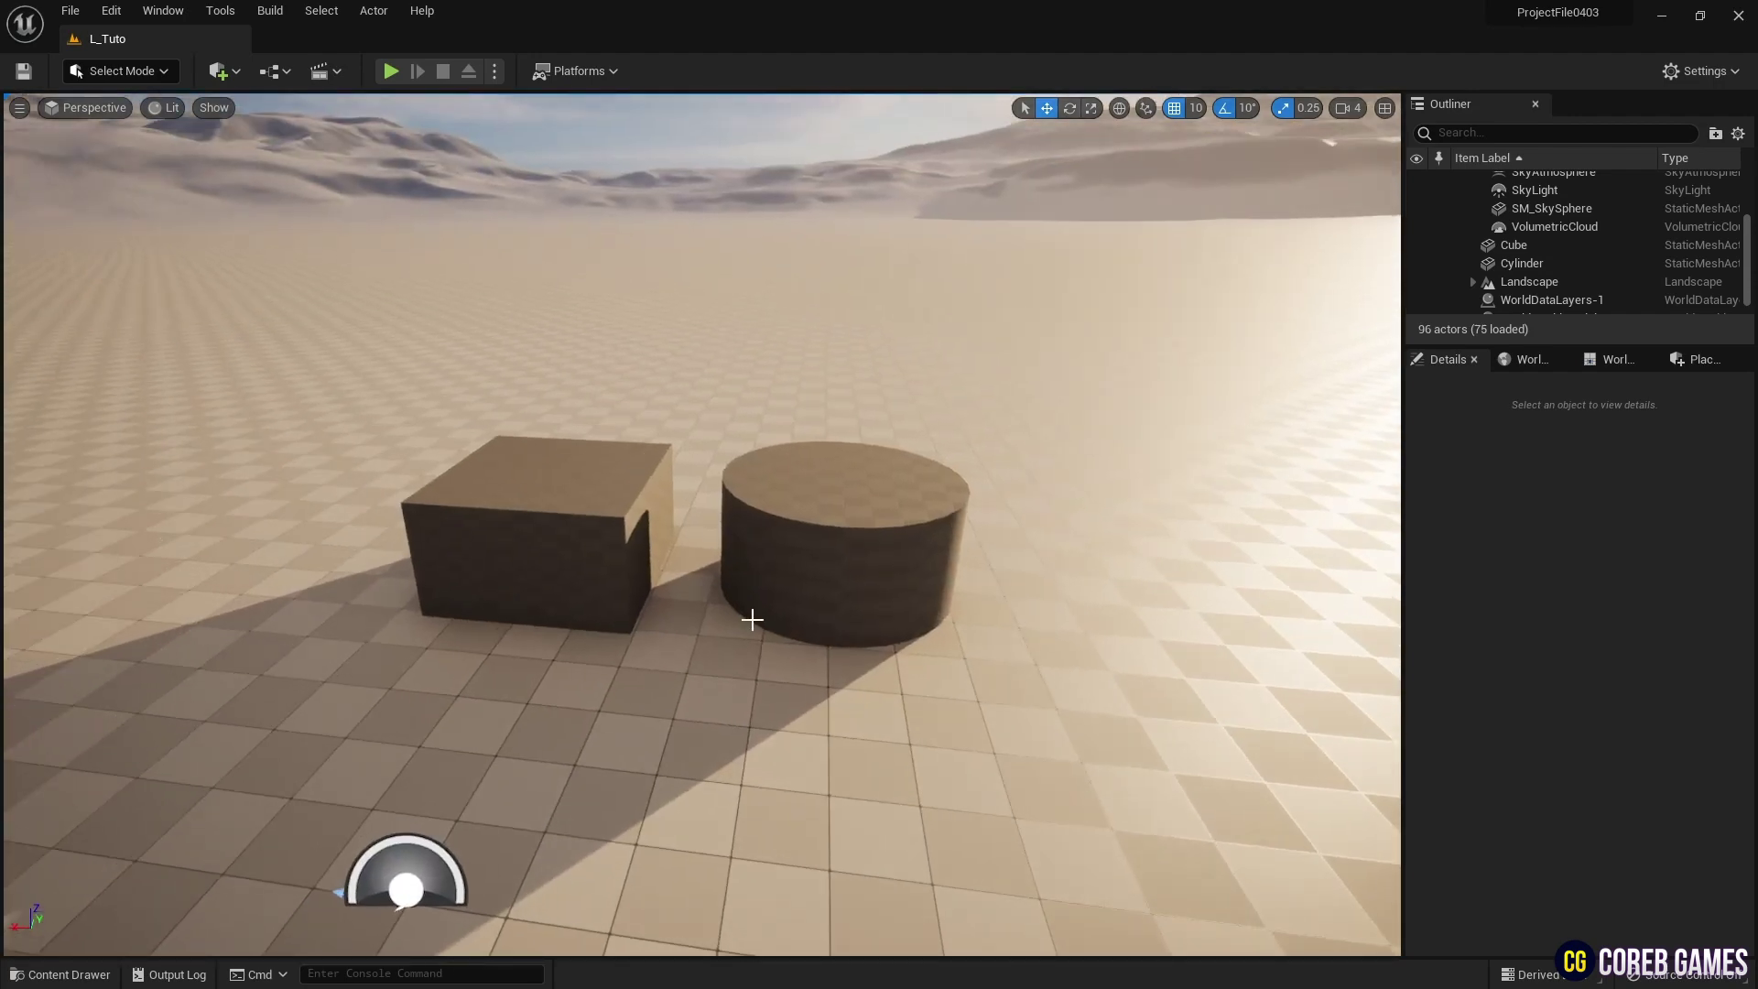
# Place a new cube and a new cylinder on the ground in front of the existing shapes
pyautogui.click(632, 549)
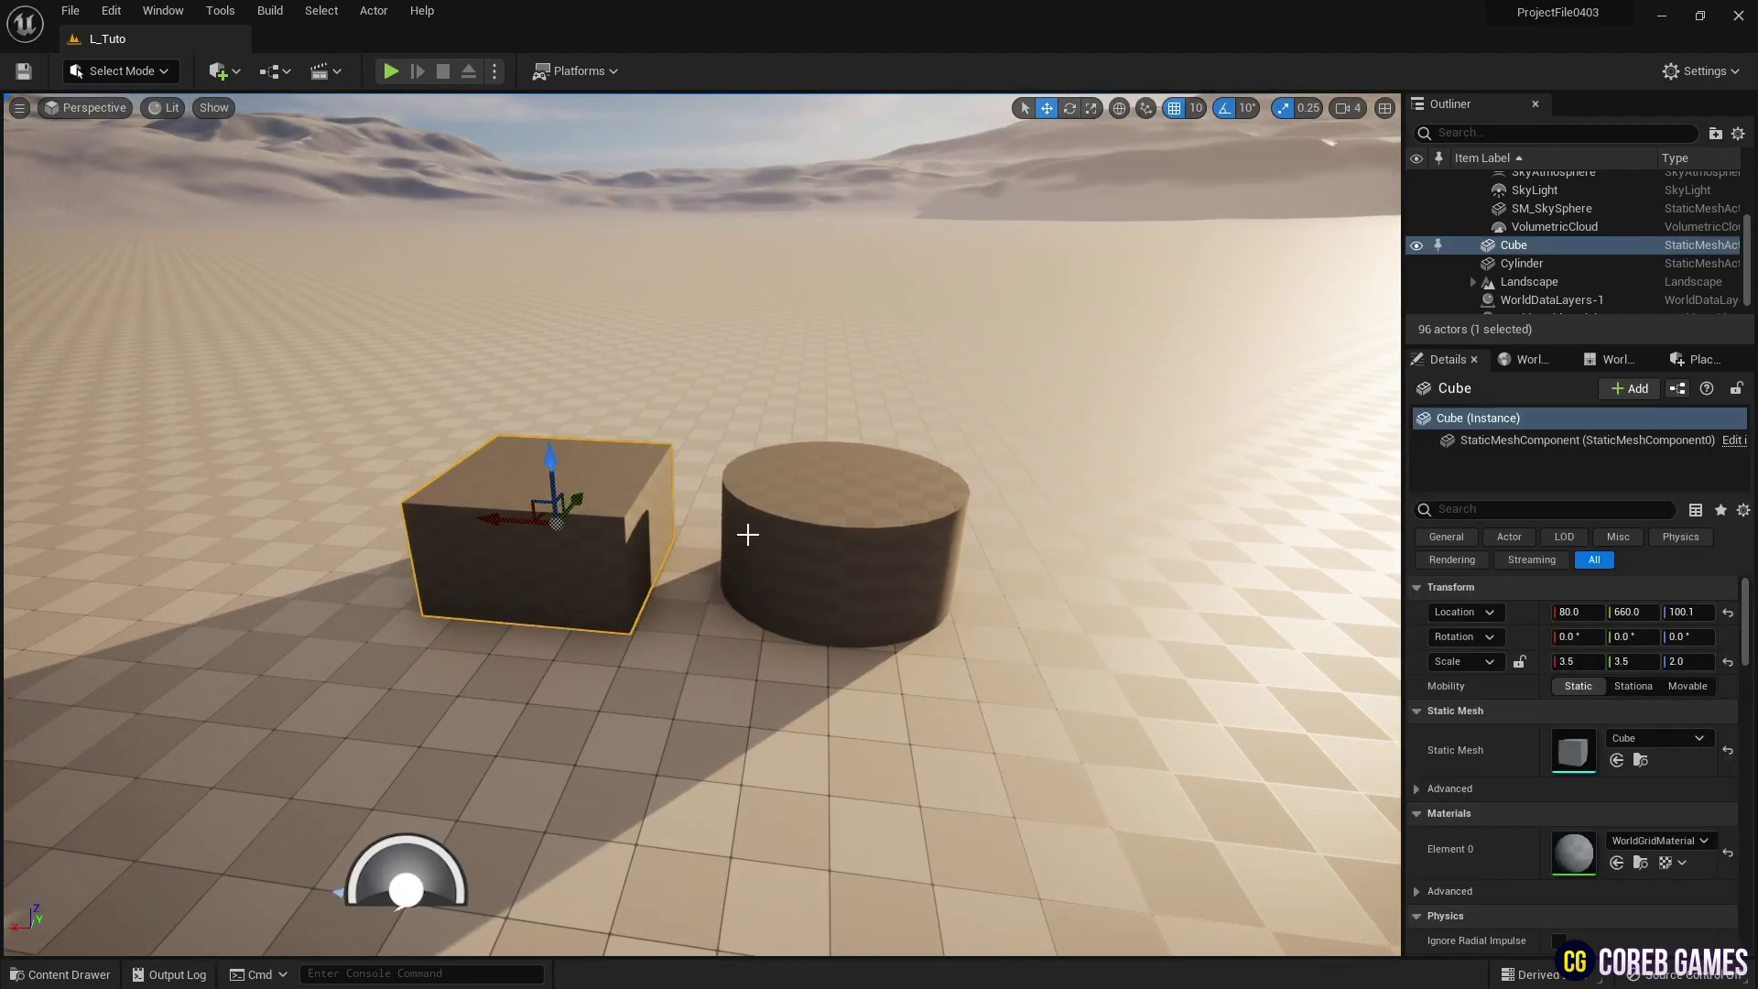
pyautogui.click(828, 572)
pyautogui.click(1705, 360)
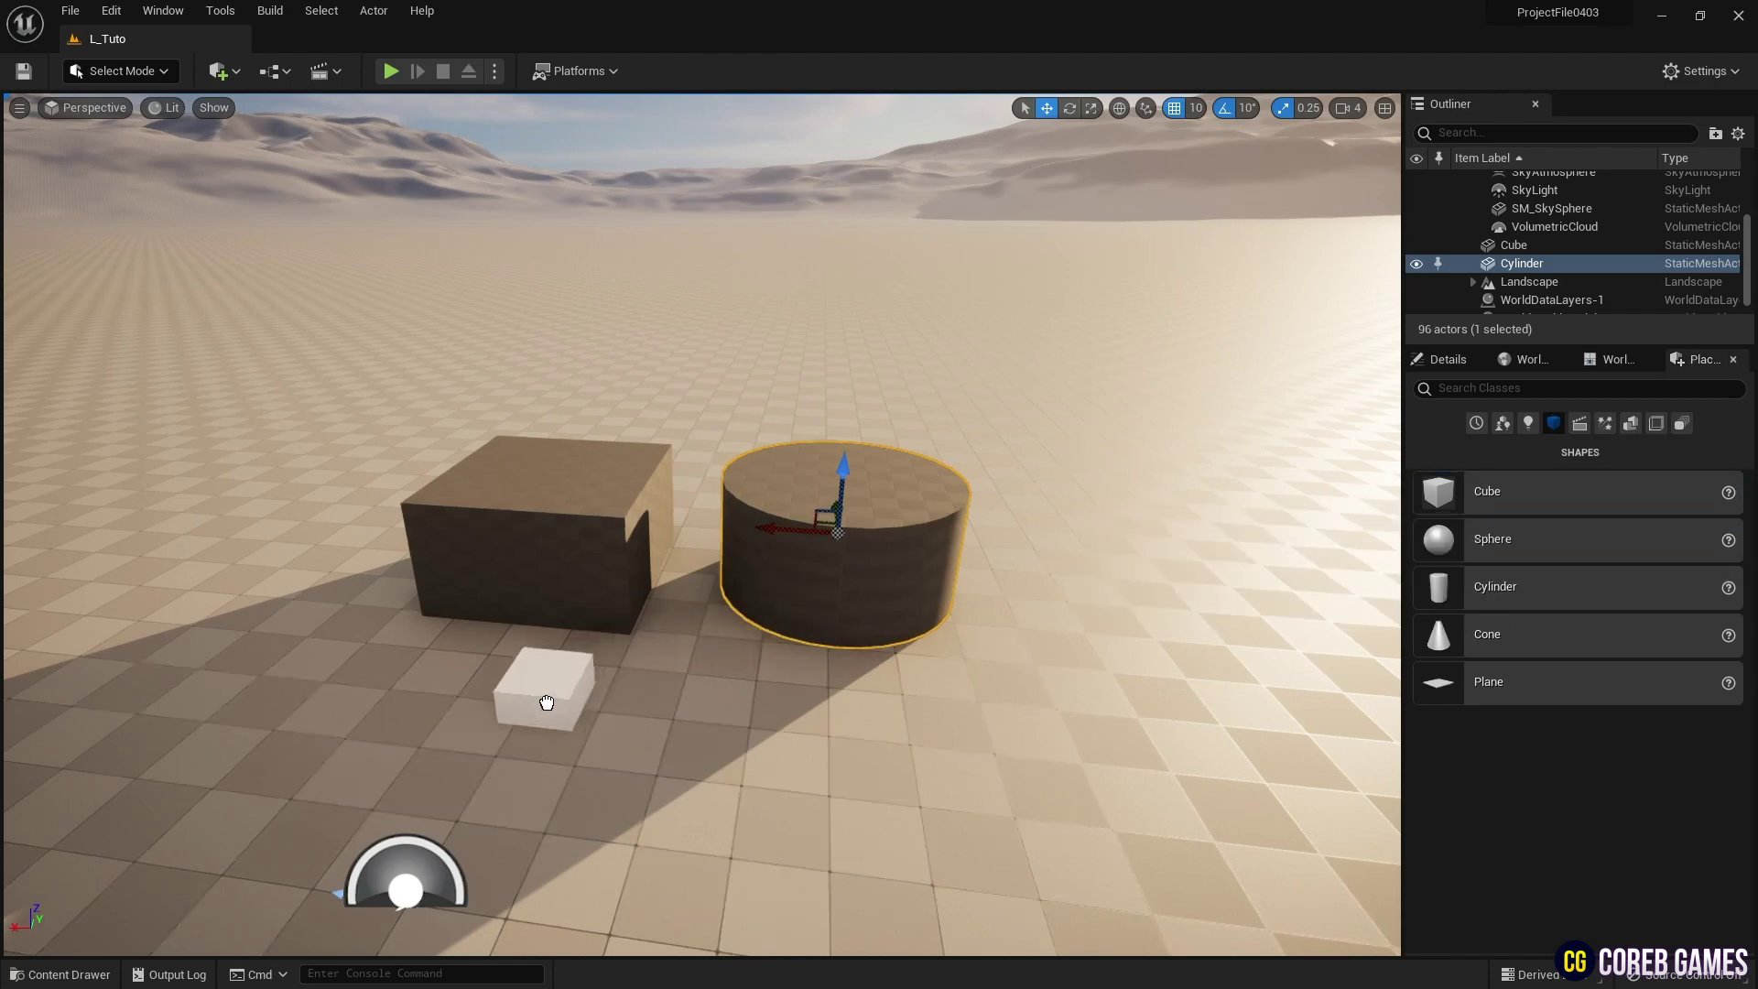
pyautogui.moveTo(547, 702); pyautogui.dragTo(504, 683)
pyautogui.moveTo(1495, 587); pyautogui.dragTo(774, 695)
# Copy the original cylinder's scale to the new cylinder and move it along X to about -640
pyautogui.click(824, 563)
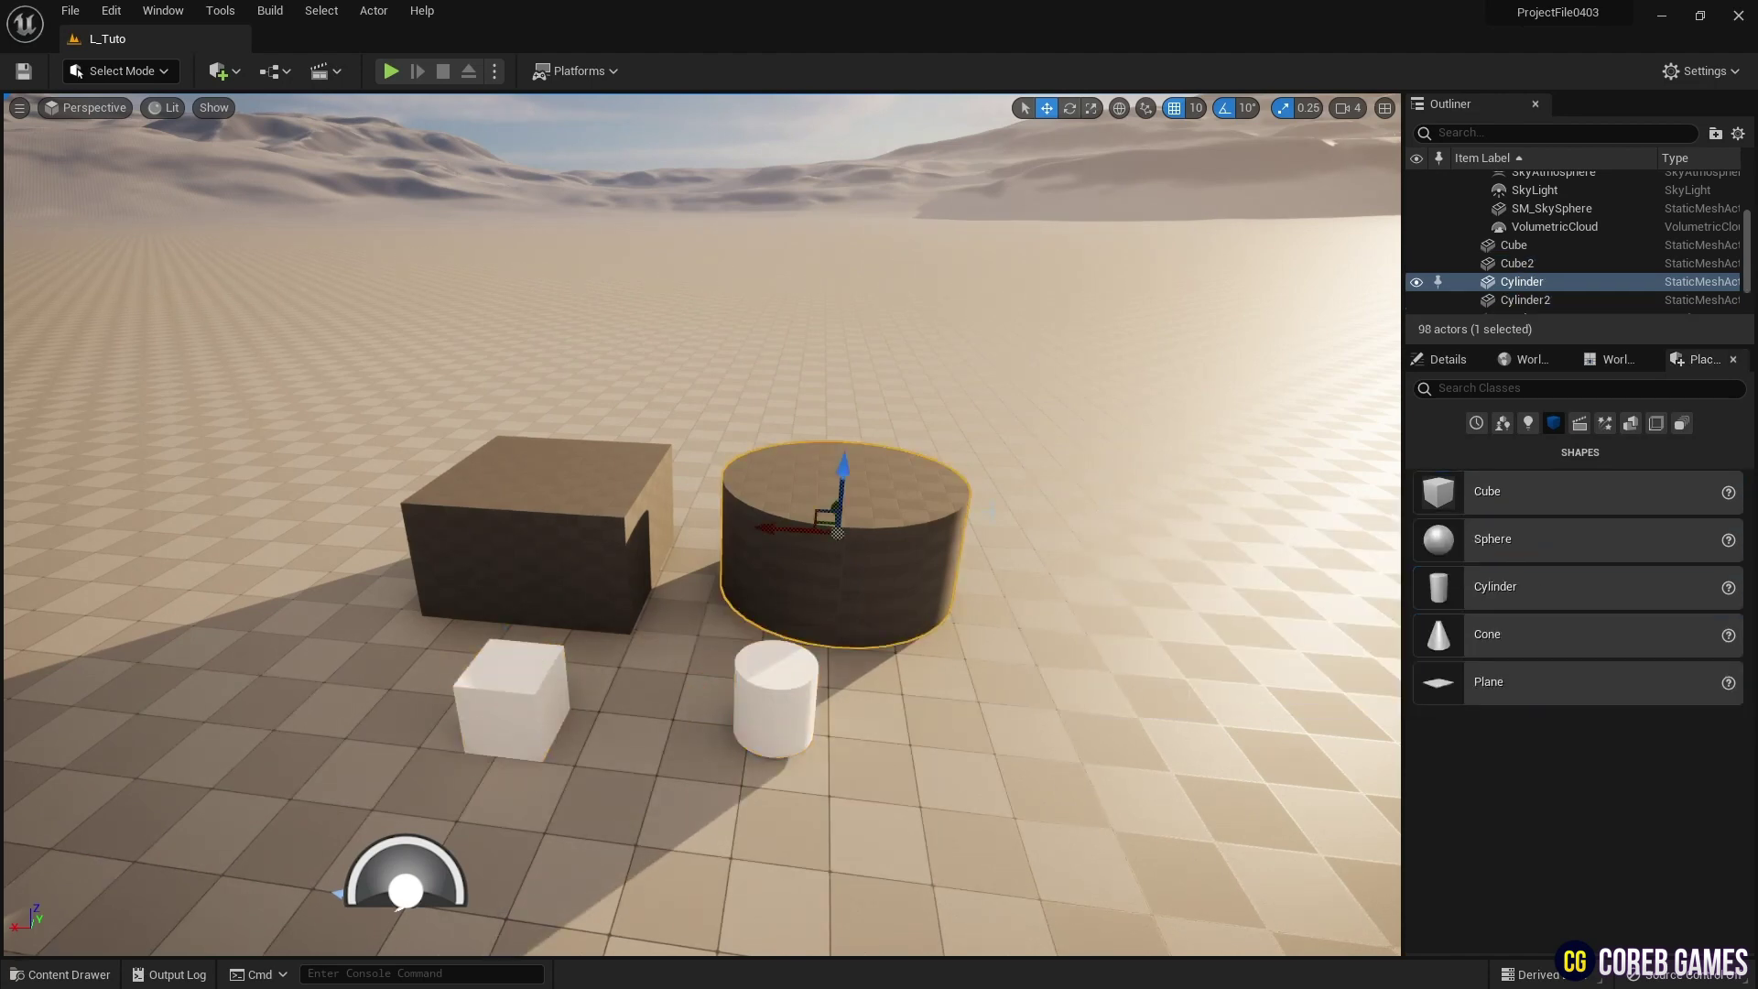
pyautogui.click(1467, 359)
pyautogui.rightClick(1476, 663)
pyautogui.click(1533, 679)
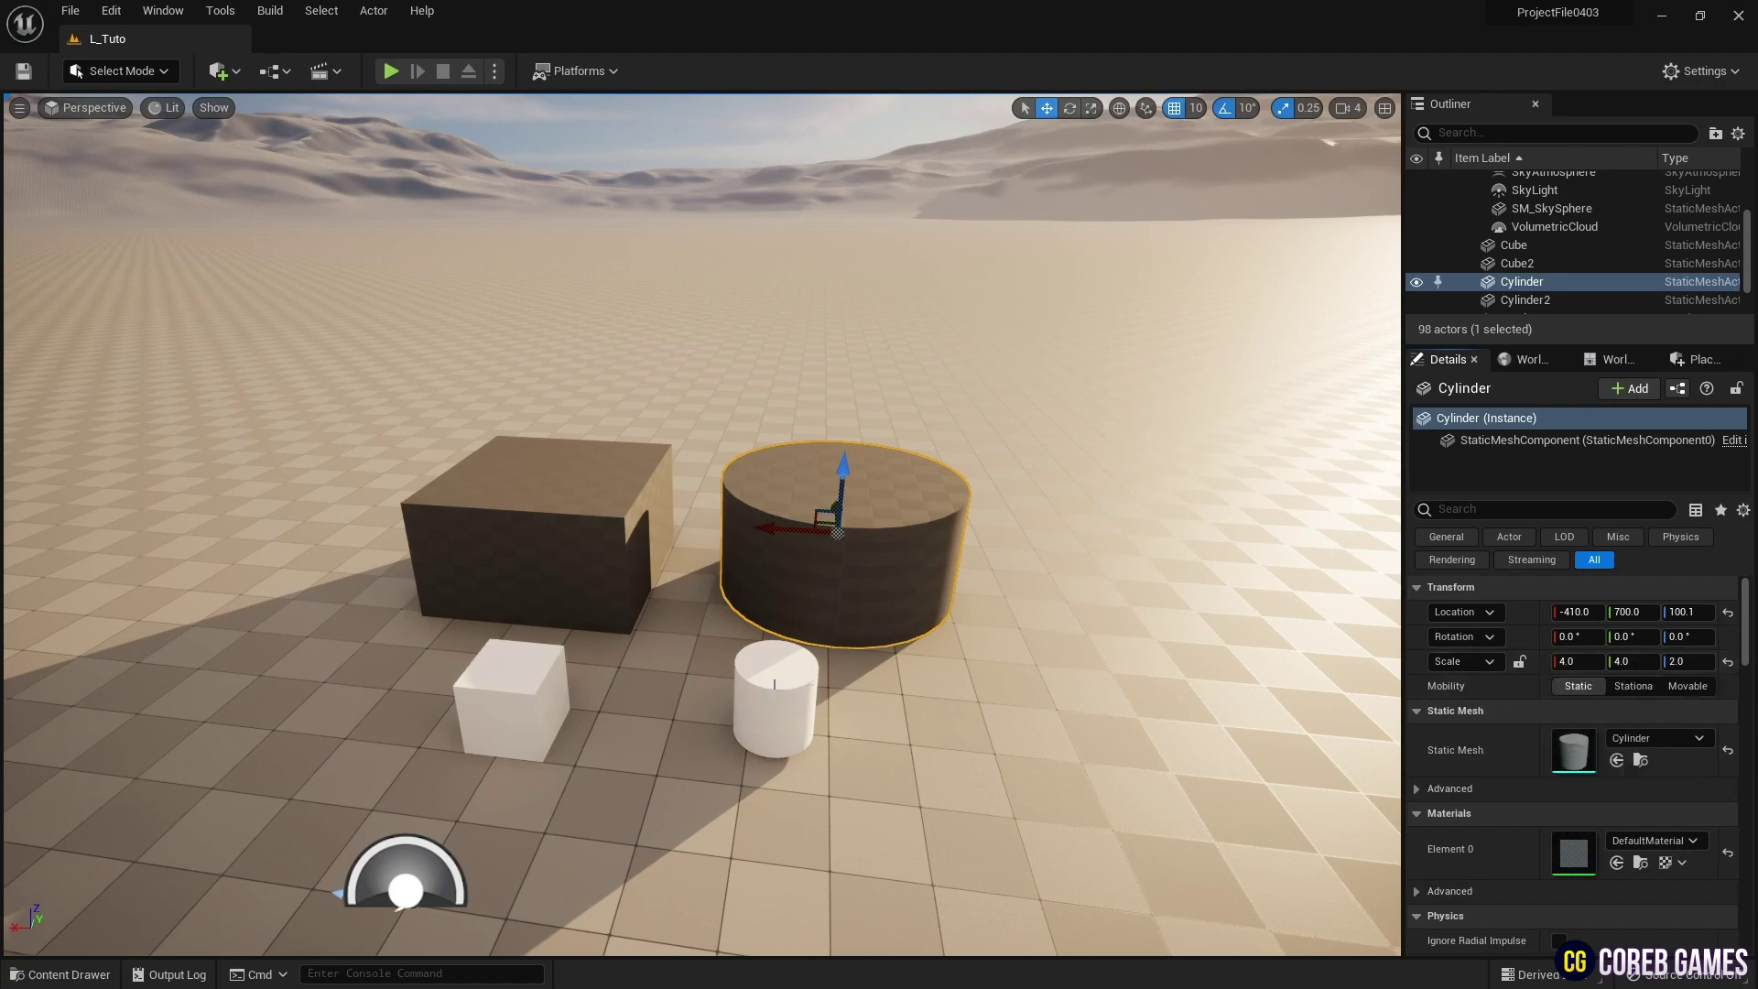
pyautogui.click(775, 681)
pyautogui.rightClick(1442, 673)
pyautogui.click(1510, 698)
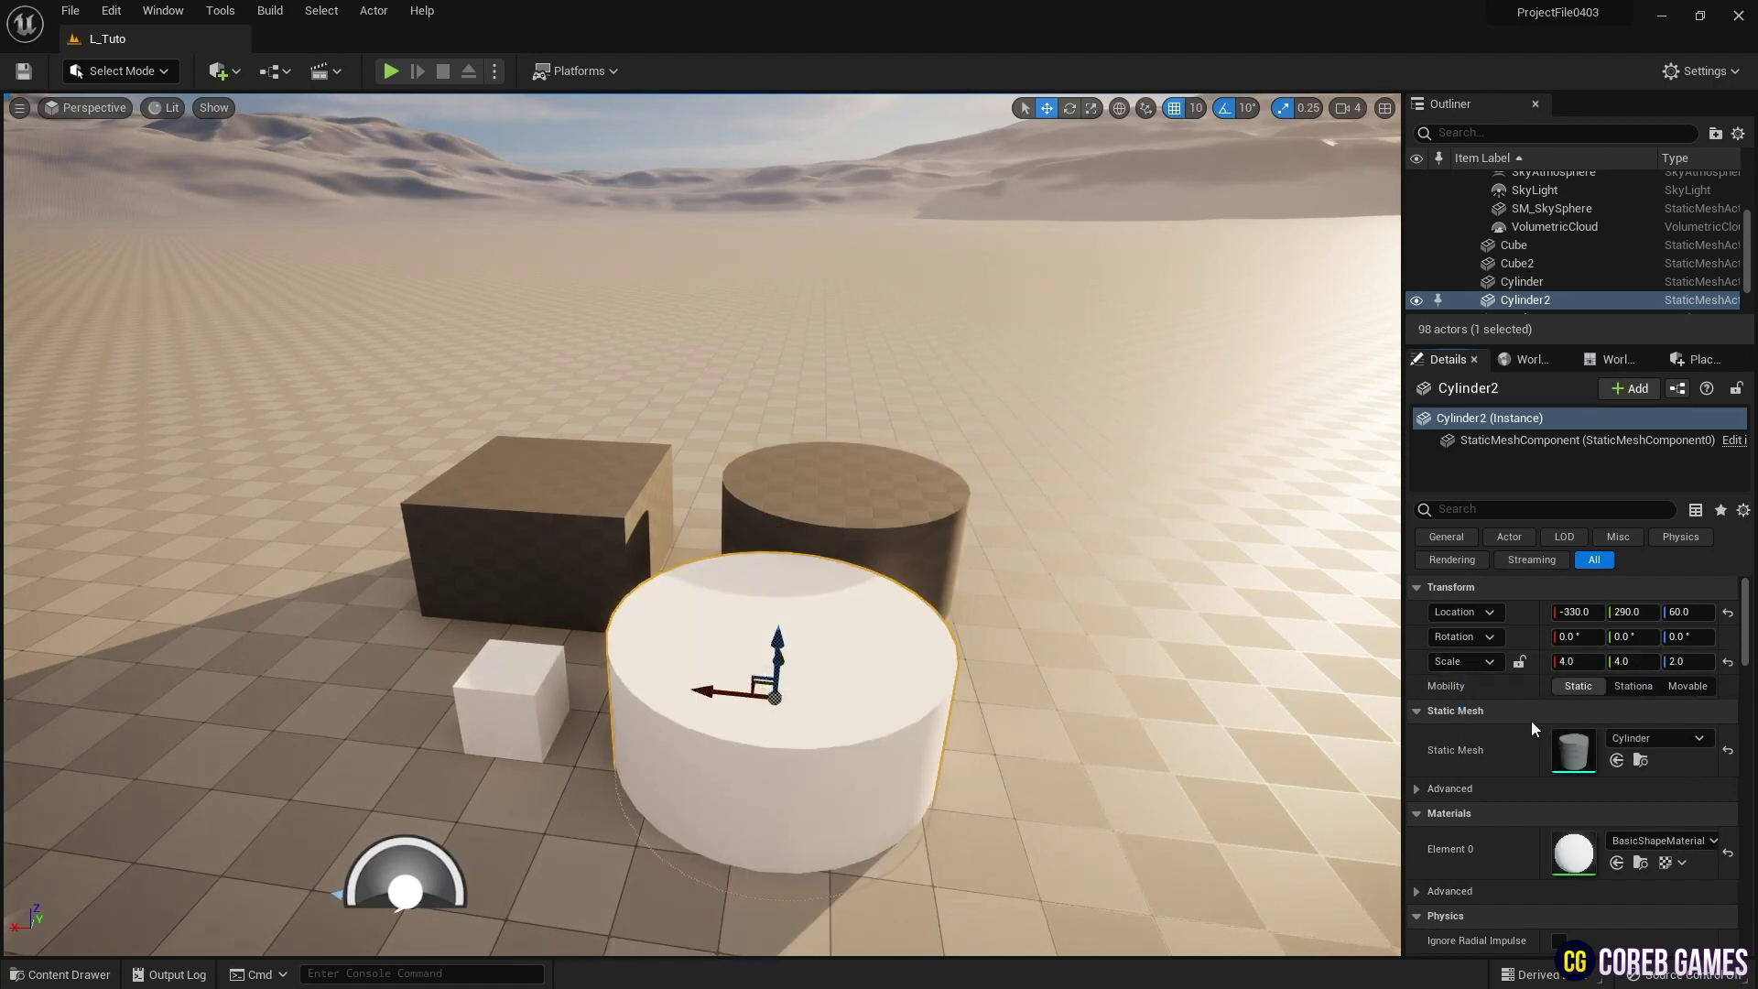
pyautogui.moveTo(723, 692); pyautogui.dragTo(943, 716)
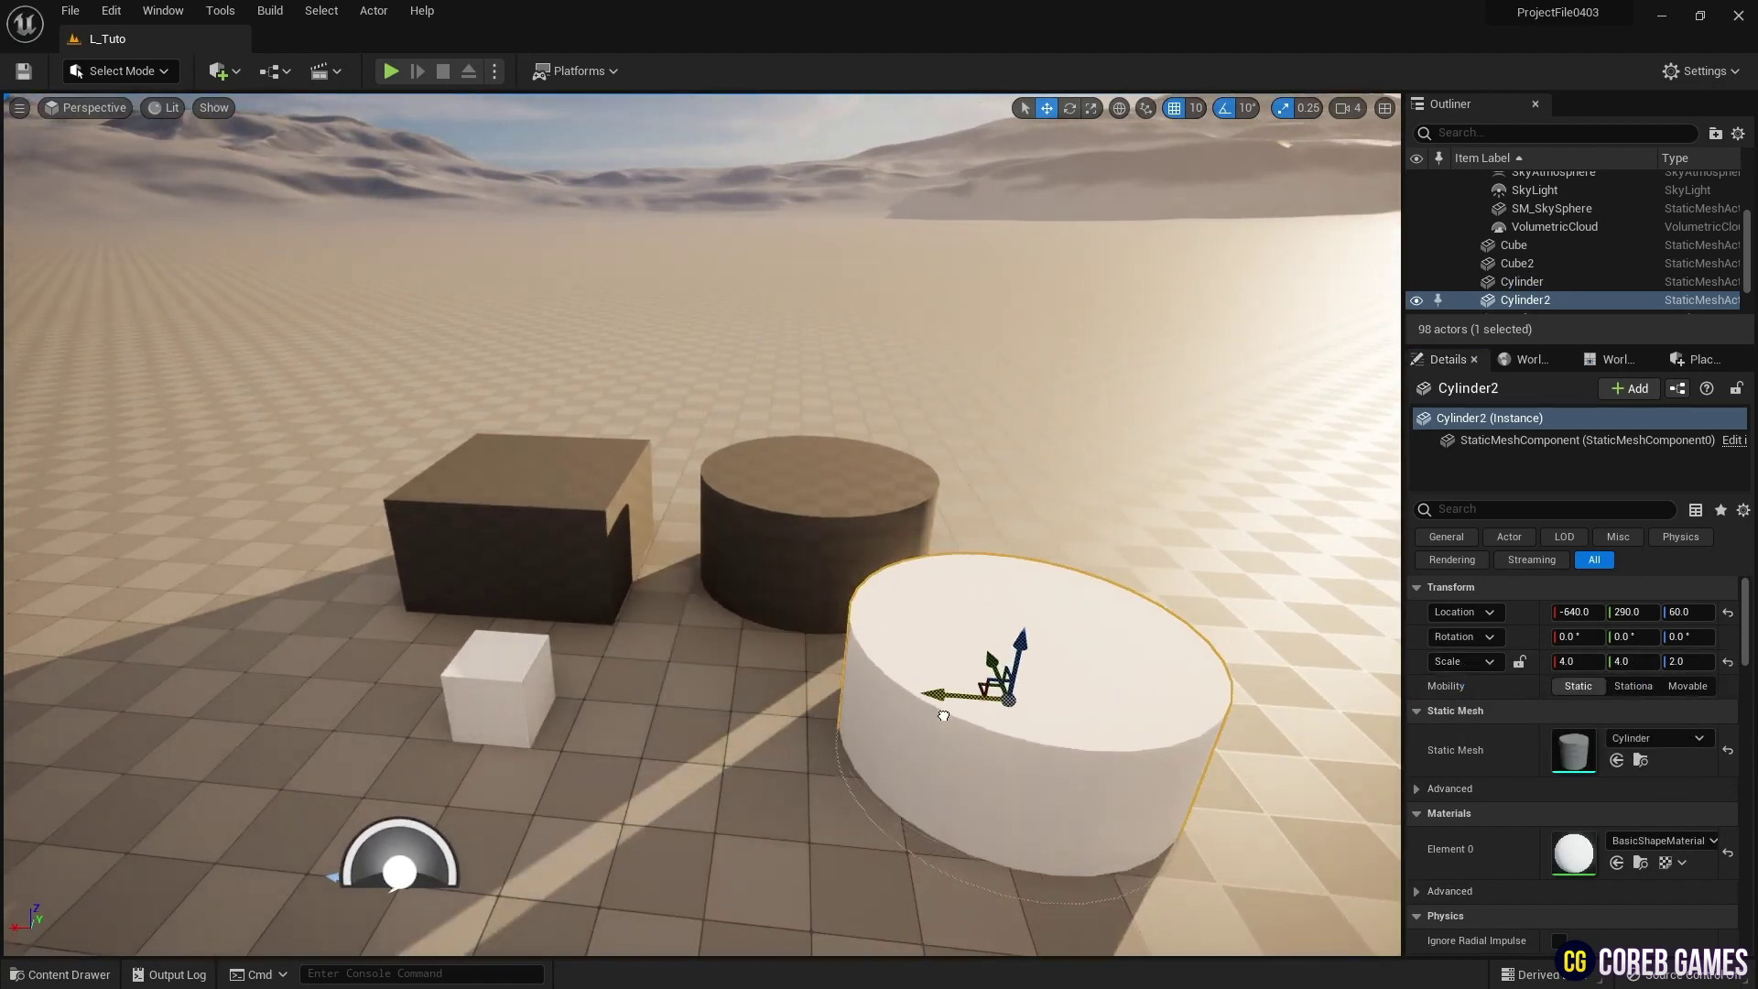
# Delete the white cylinder and the small white cube from the level
pyautogui.click(787, 595)
pyautogui.click(586, 573)
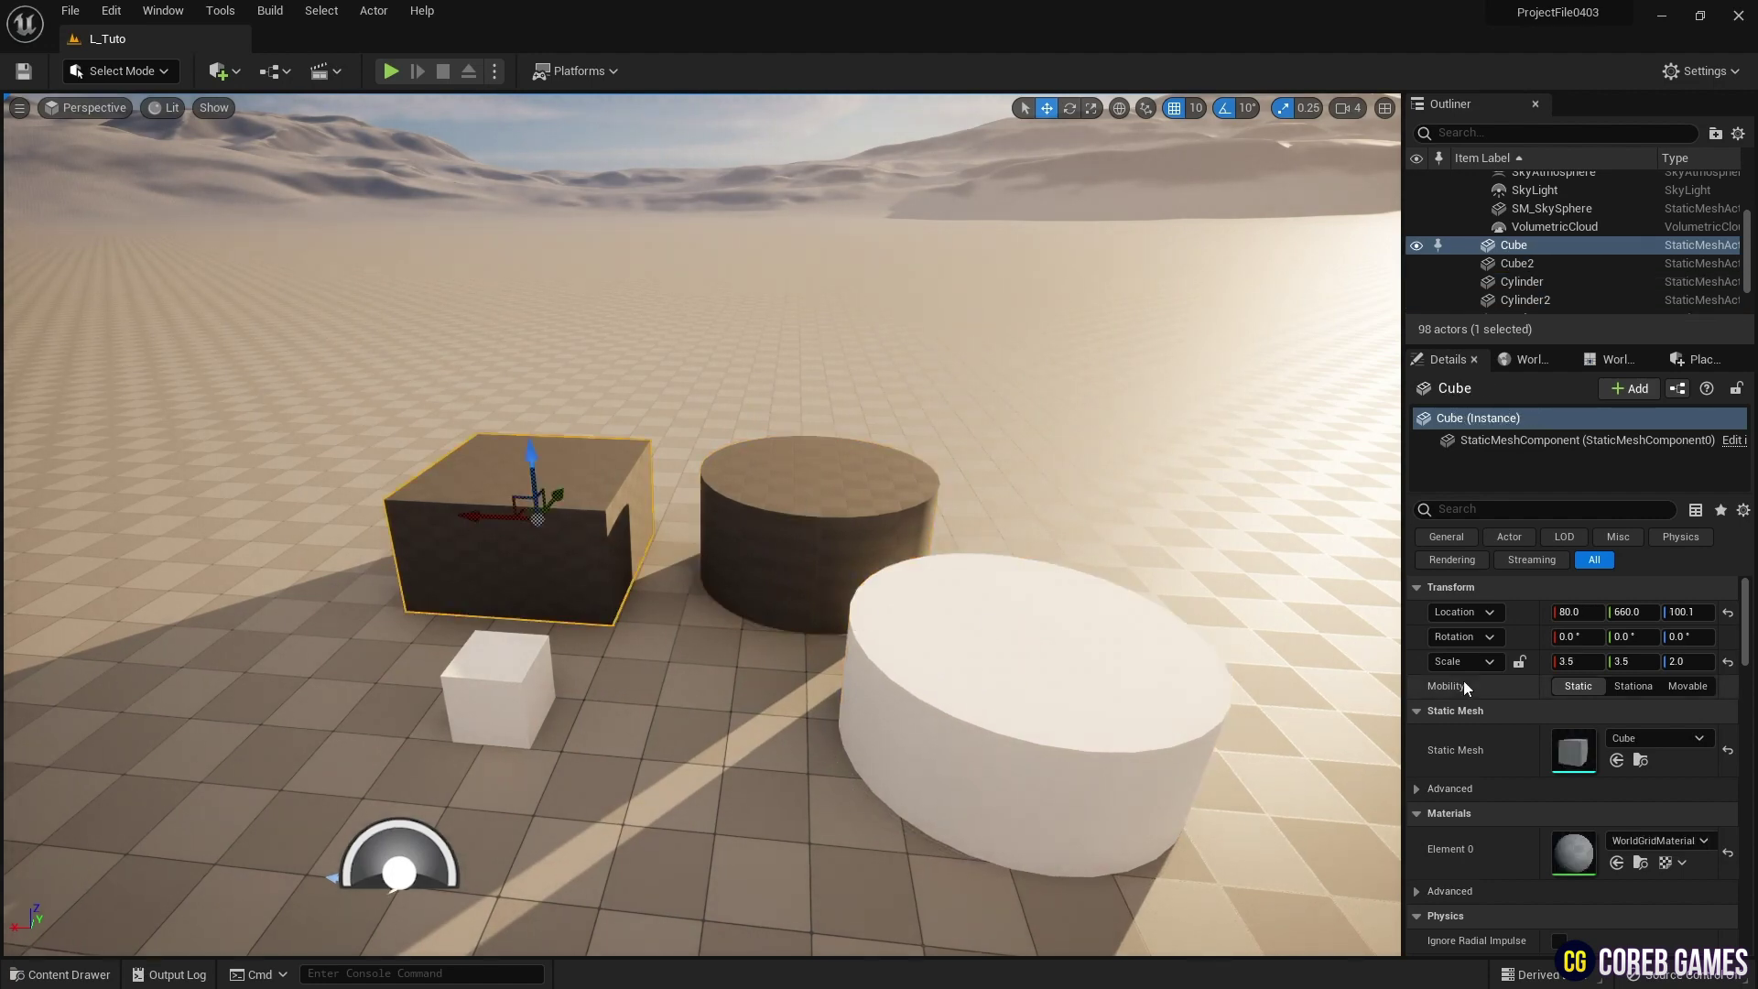
pyautogui.click(1037, 653)
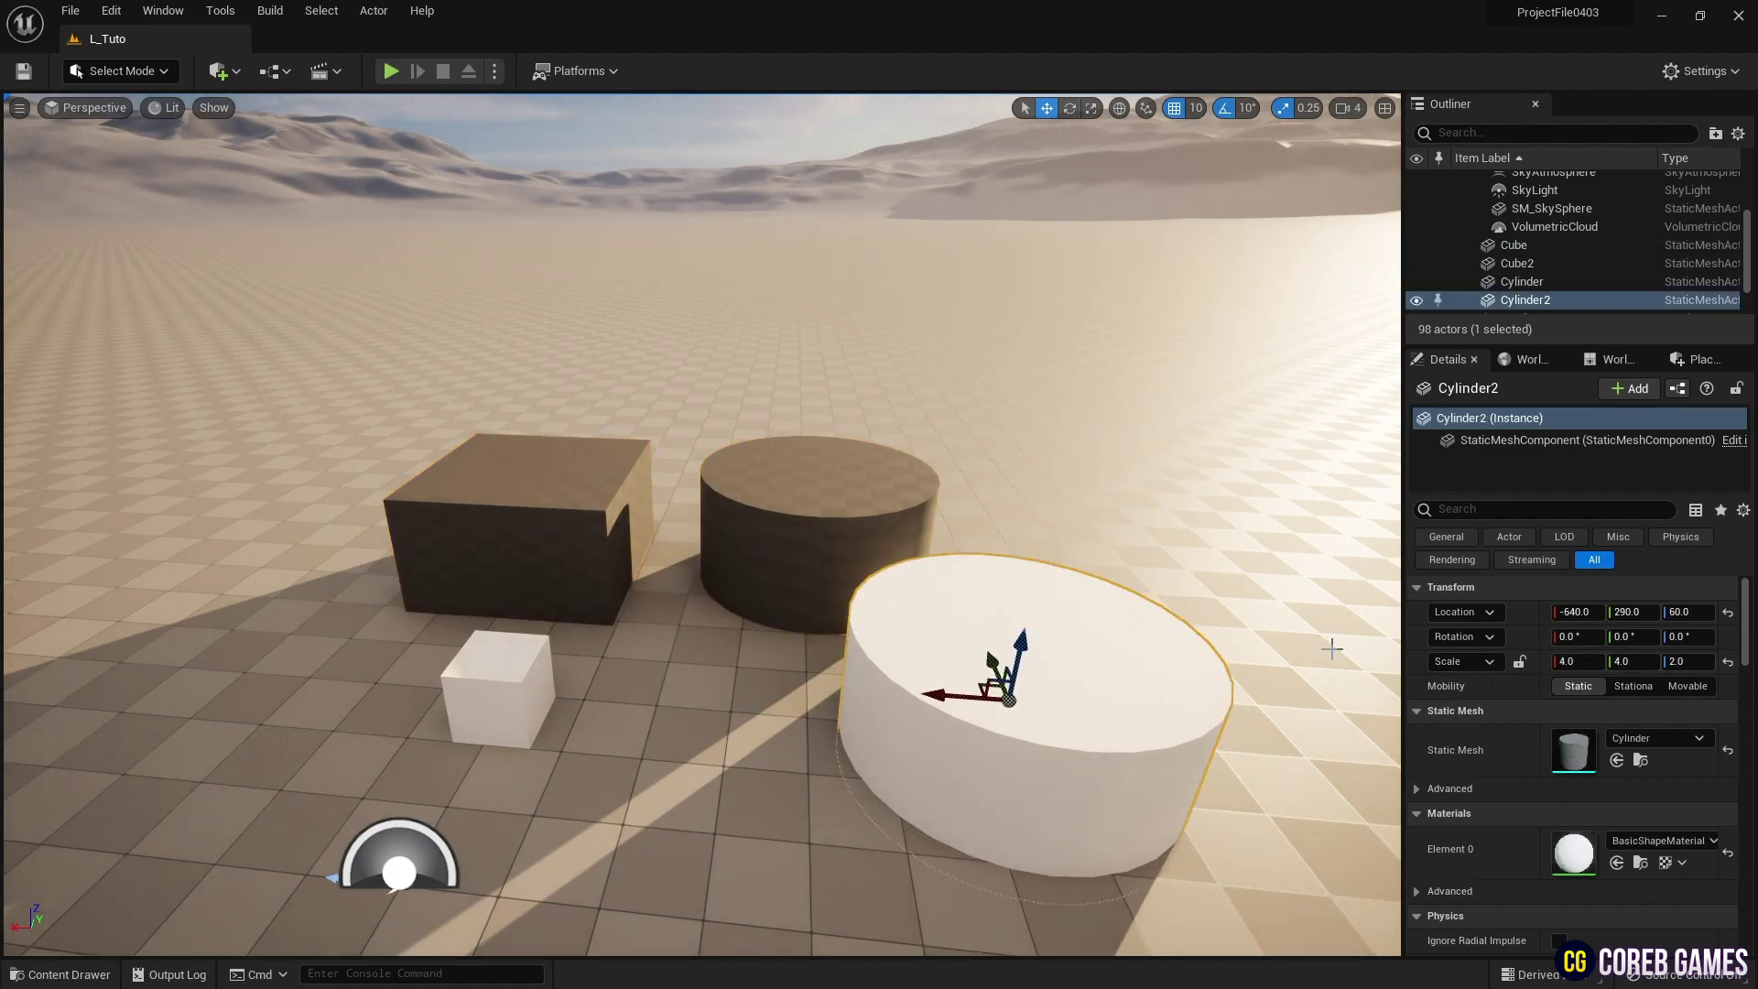
pyautogui.press('Delete')
pyautogui.click(530, 690)
pyautogui.press('Delete')
# Create a material named M_GoalPoint in the Content folder
pyautogui.moveTo(778, 711)
pyautogui.mouseDown(button='right')
pyautogui.moveTo(740, 738)
pyautogui.moveTo(778, 710)
pyautogui.mouseUp(button='right')
pyautogui.press('w')
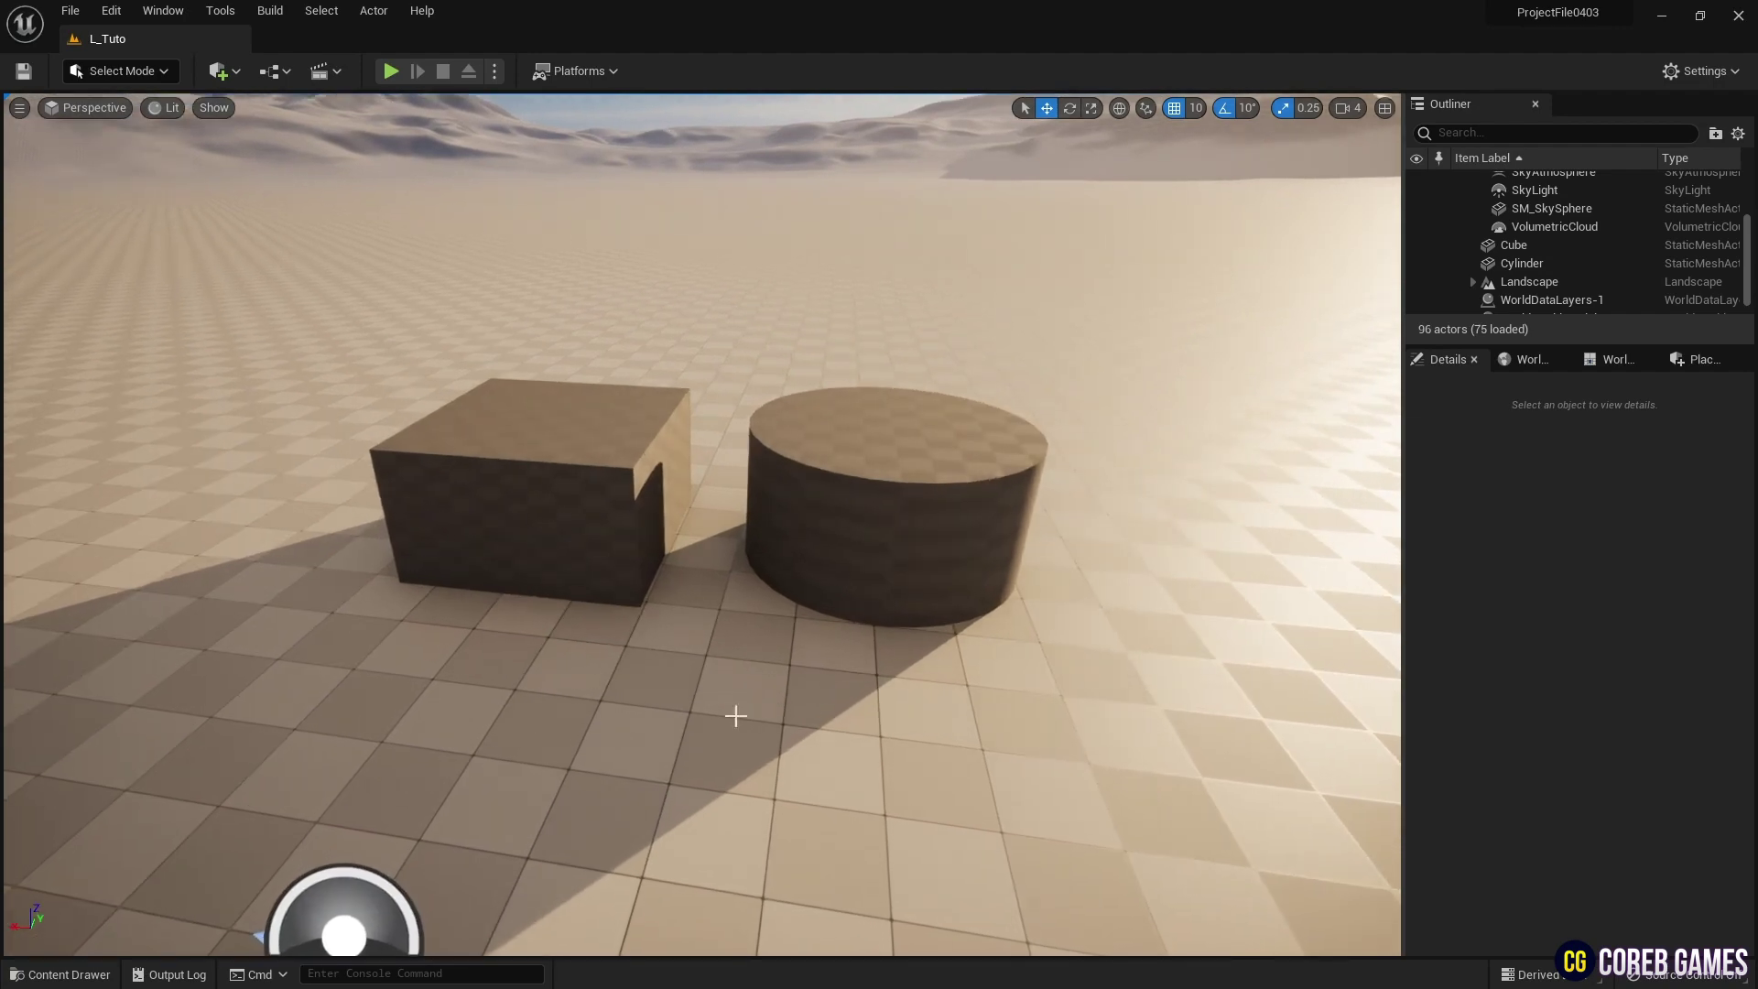
pyautogui.click(109, 968)
pyautogui.rightClick(761, 755)
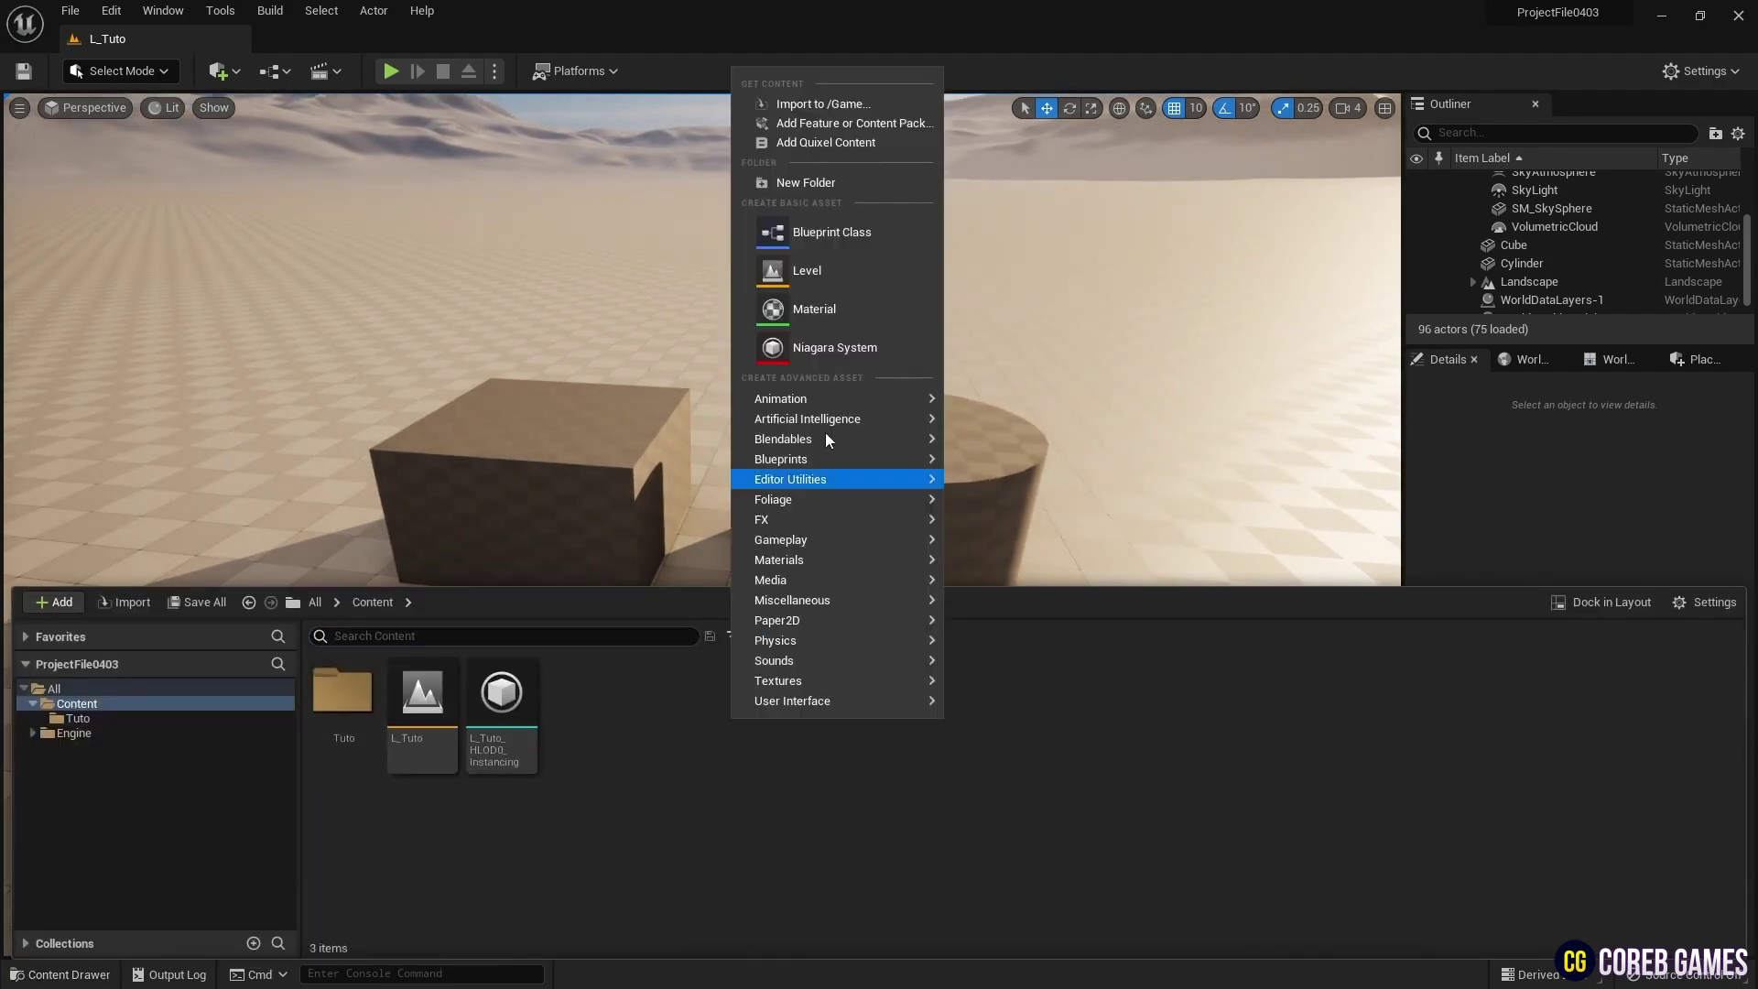
pyautogui.click(846, 315)
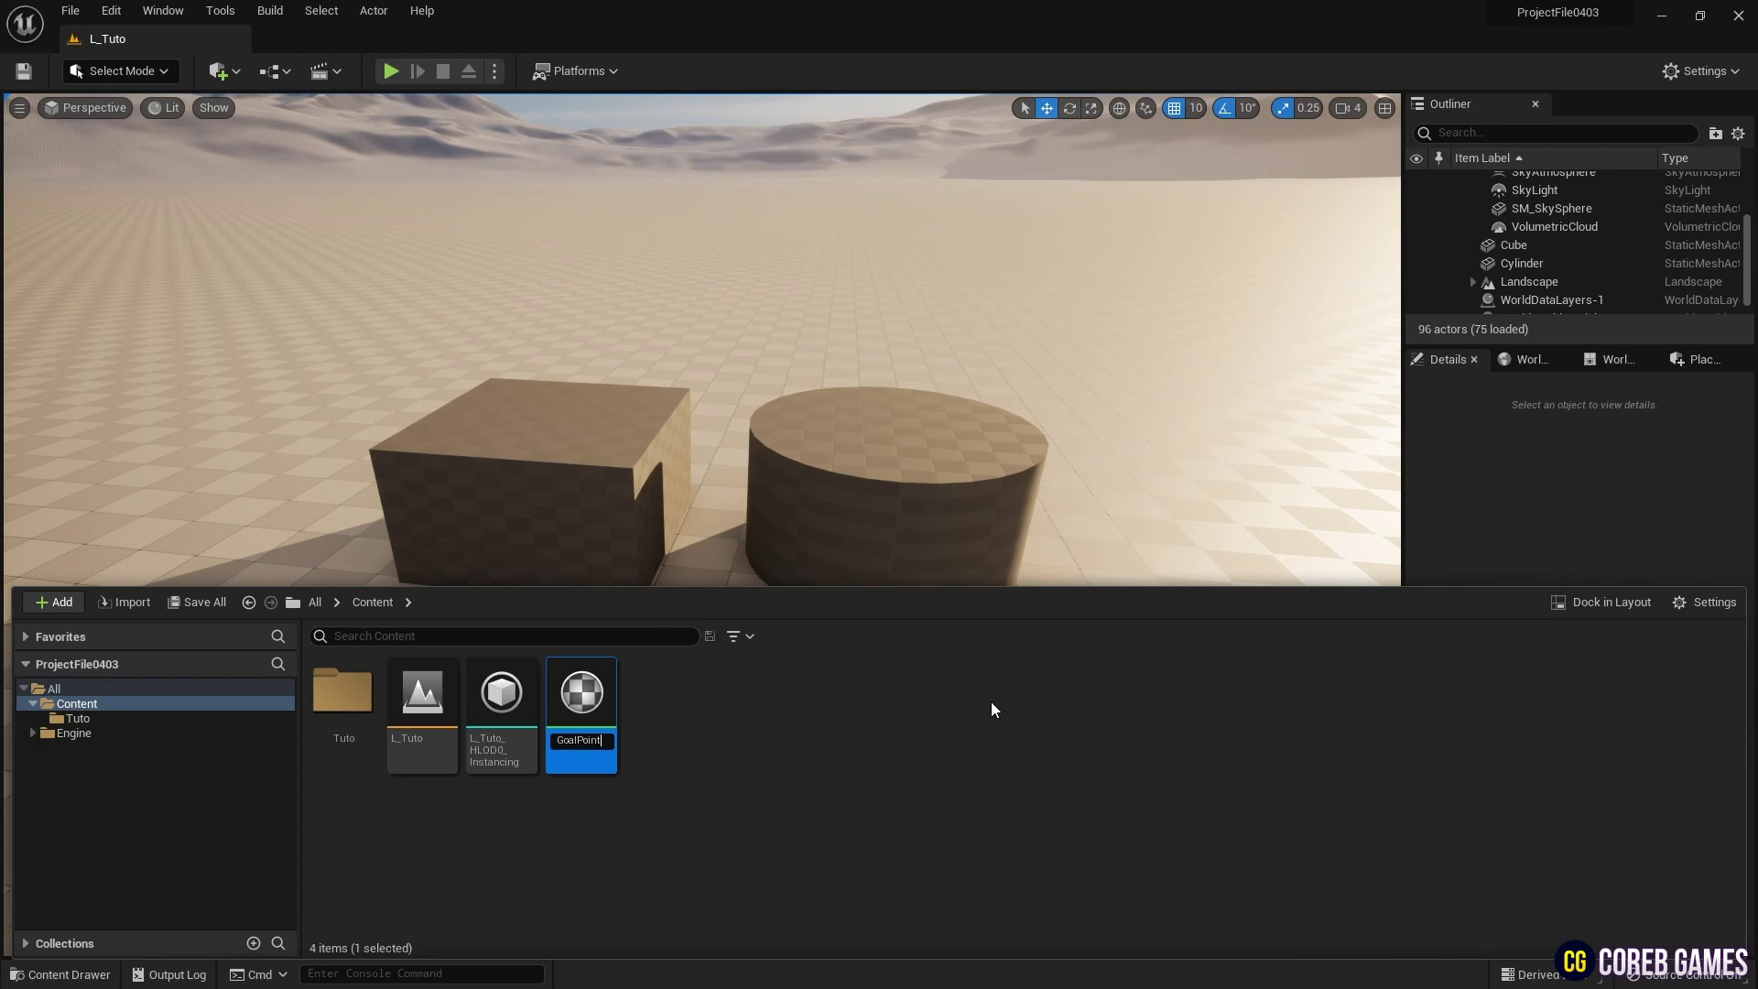
pyautogui.press('Return')
# Open M_GoalPoint for editing and preview it on a cube seen from above
pyautogui.doubleClick(582, 696)
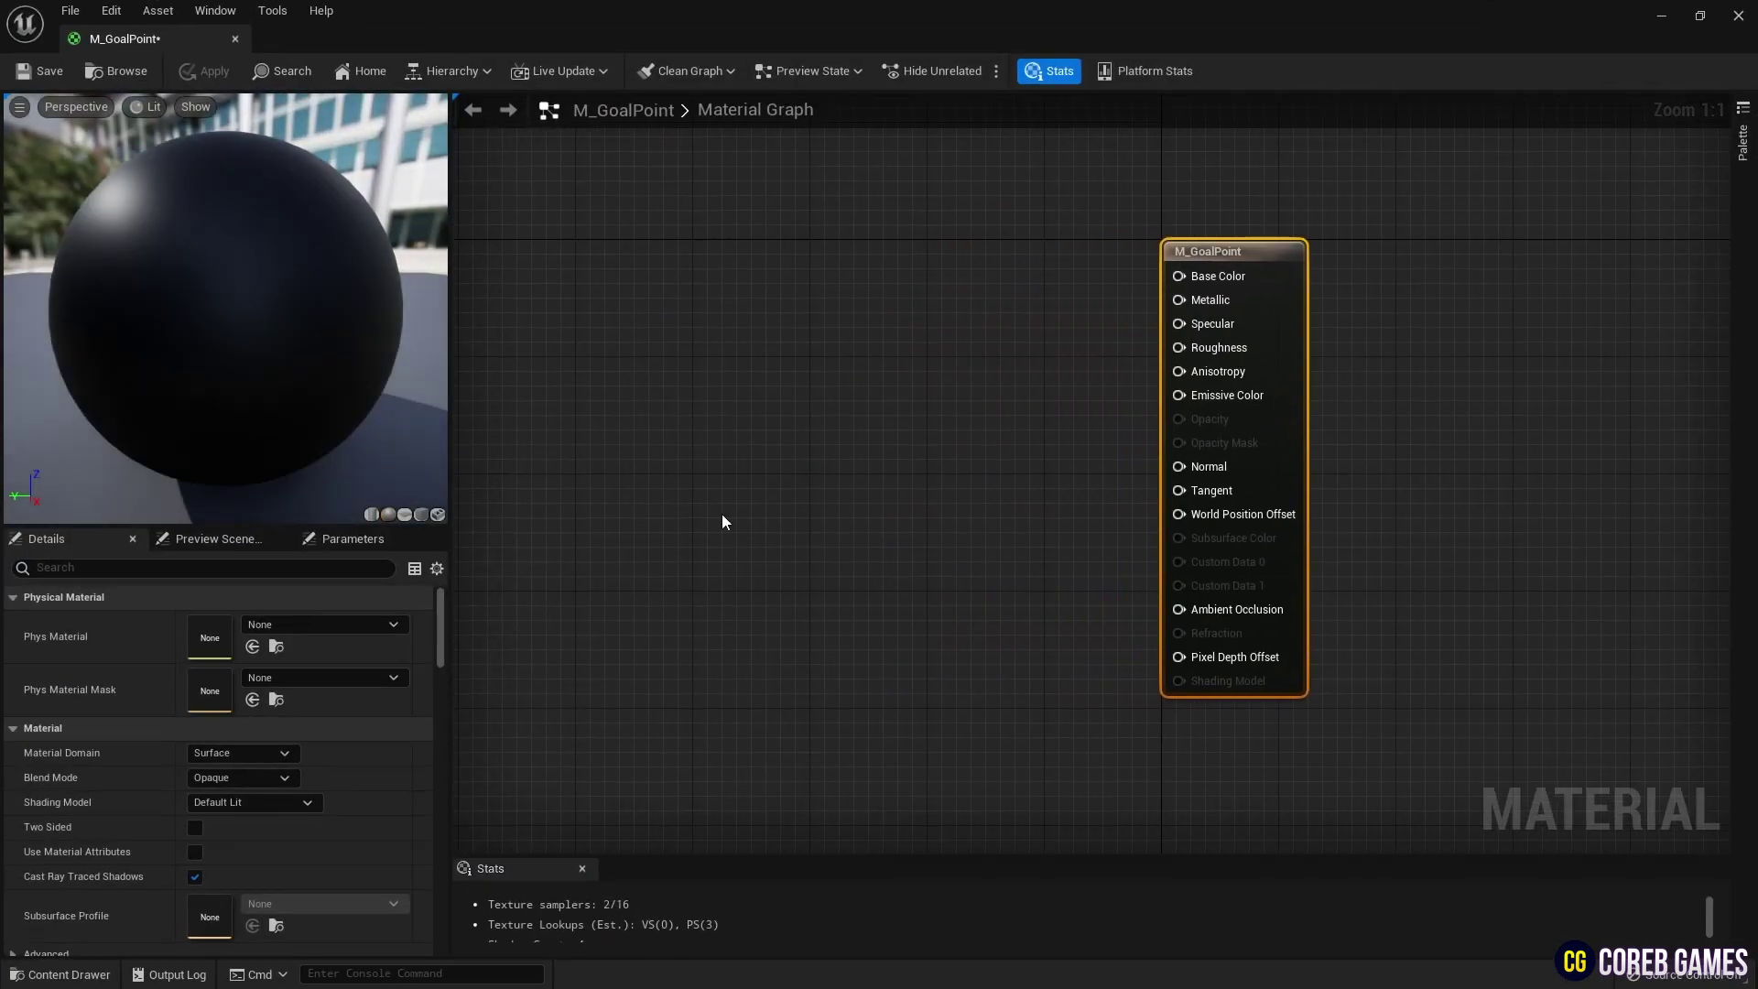
pyautogui.click(421, 515)
pyautogui.scroll(-5, 274, 366)
pyautogui.moveTo(275, 366); pyautogui.dragTo(192, 394)
# Add a GeneratedBand node to the material graph
pyautogui.moveTo(777, 337); pyautogui.dragTo(984, 354, button='right')
pyautogui.rightClick(778, 332)
pyautogui.write('ban')
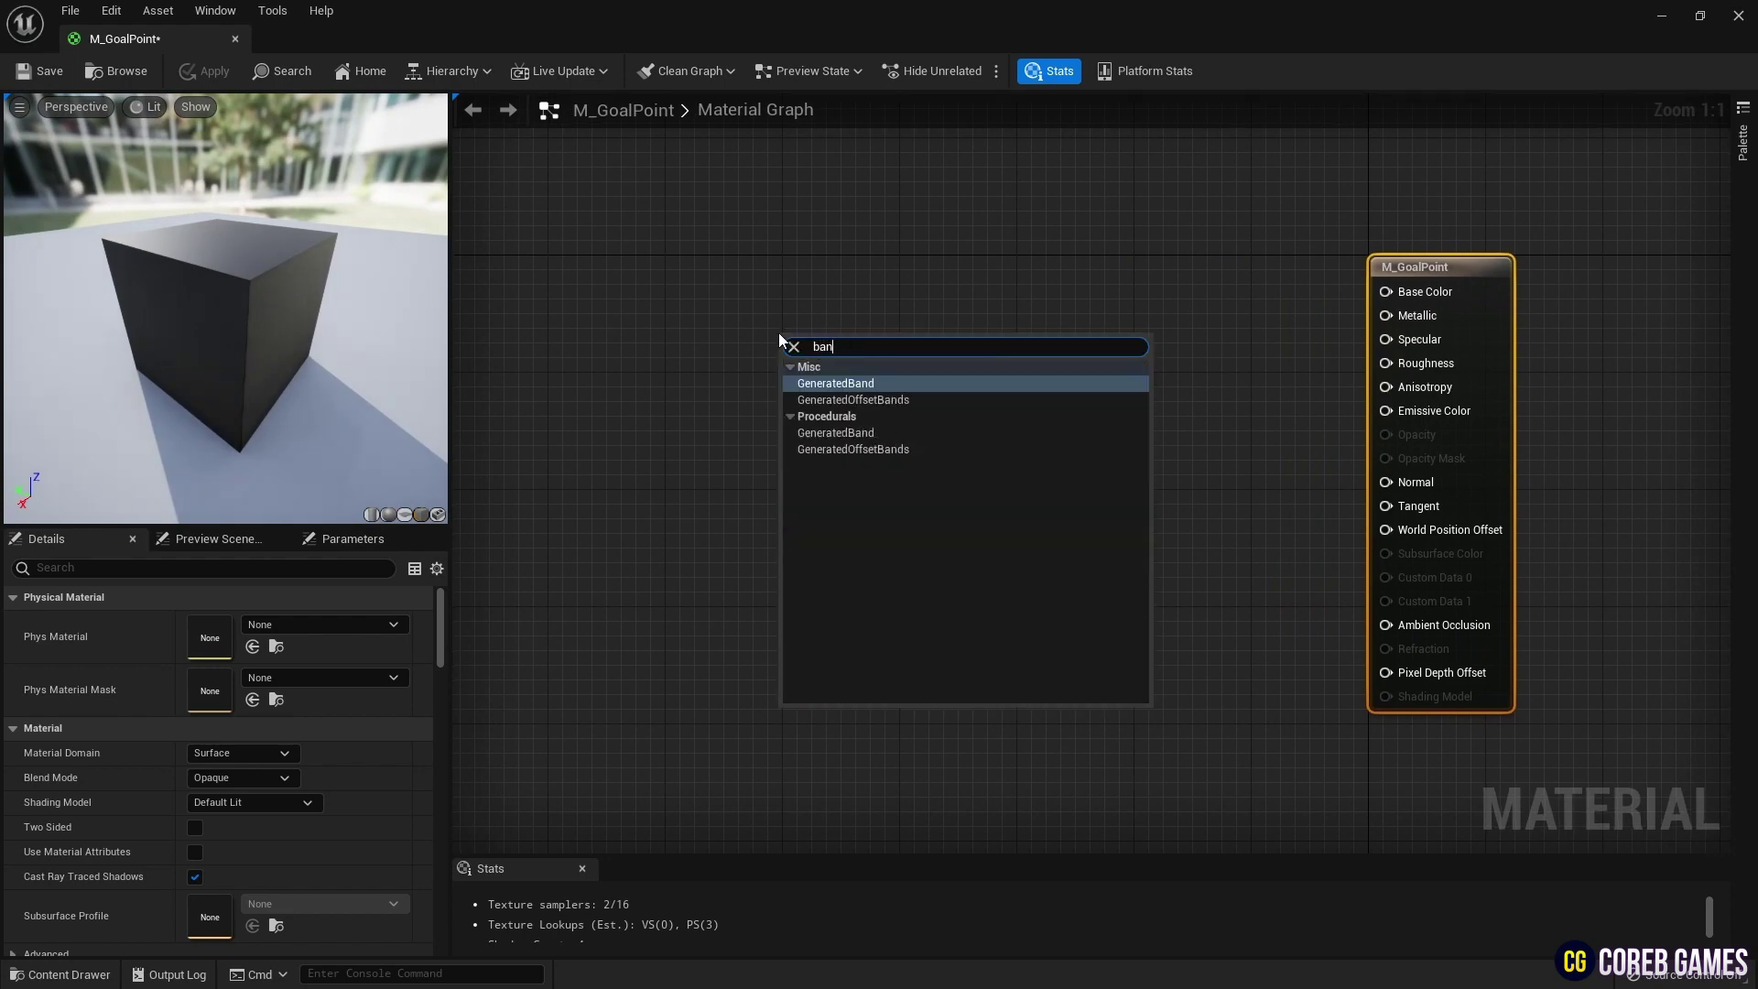
pyautogui.press('Return')
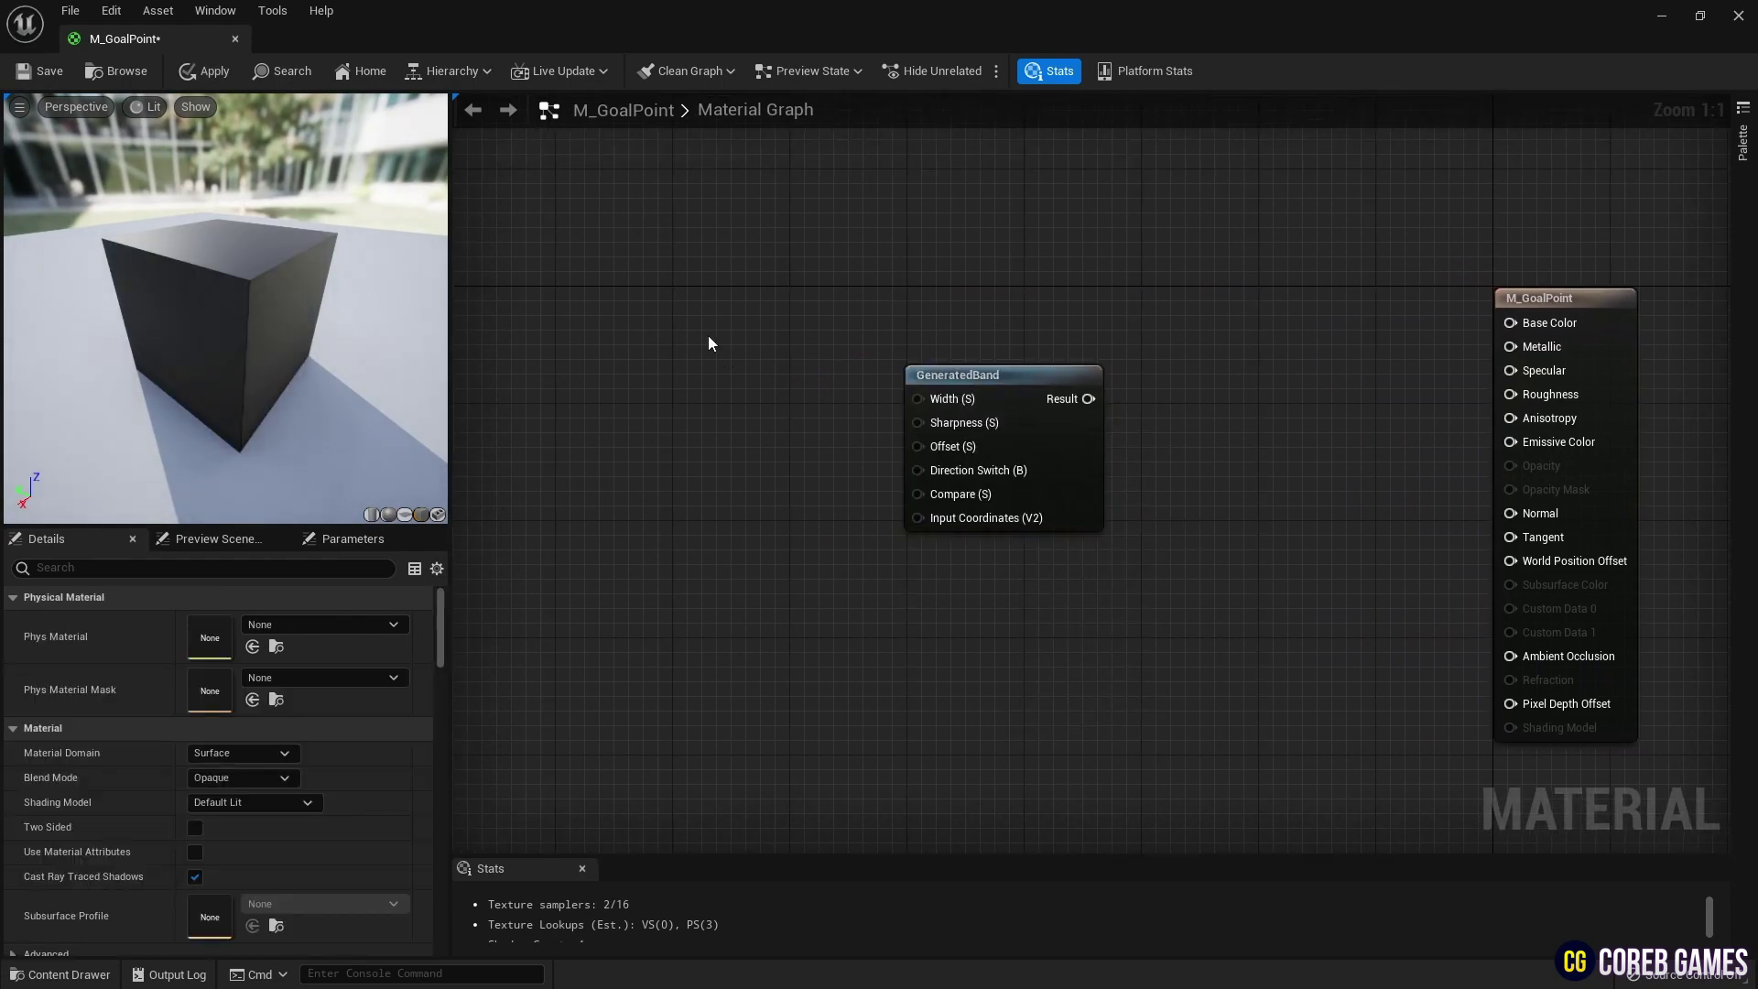
# Add two constant nodes beside GeneratedBand and preview the GeneratedBand output
pyautogui.click(709, 343)
pyautogui.click(713, 430)
pyautogui.click(712, 438)
pyautogui.rightClick(928, 376)
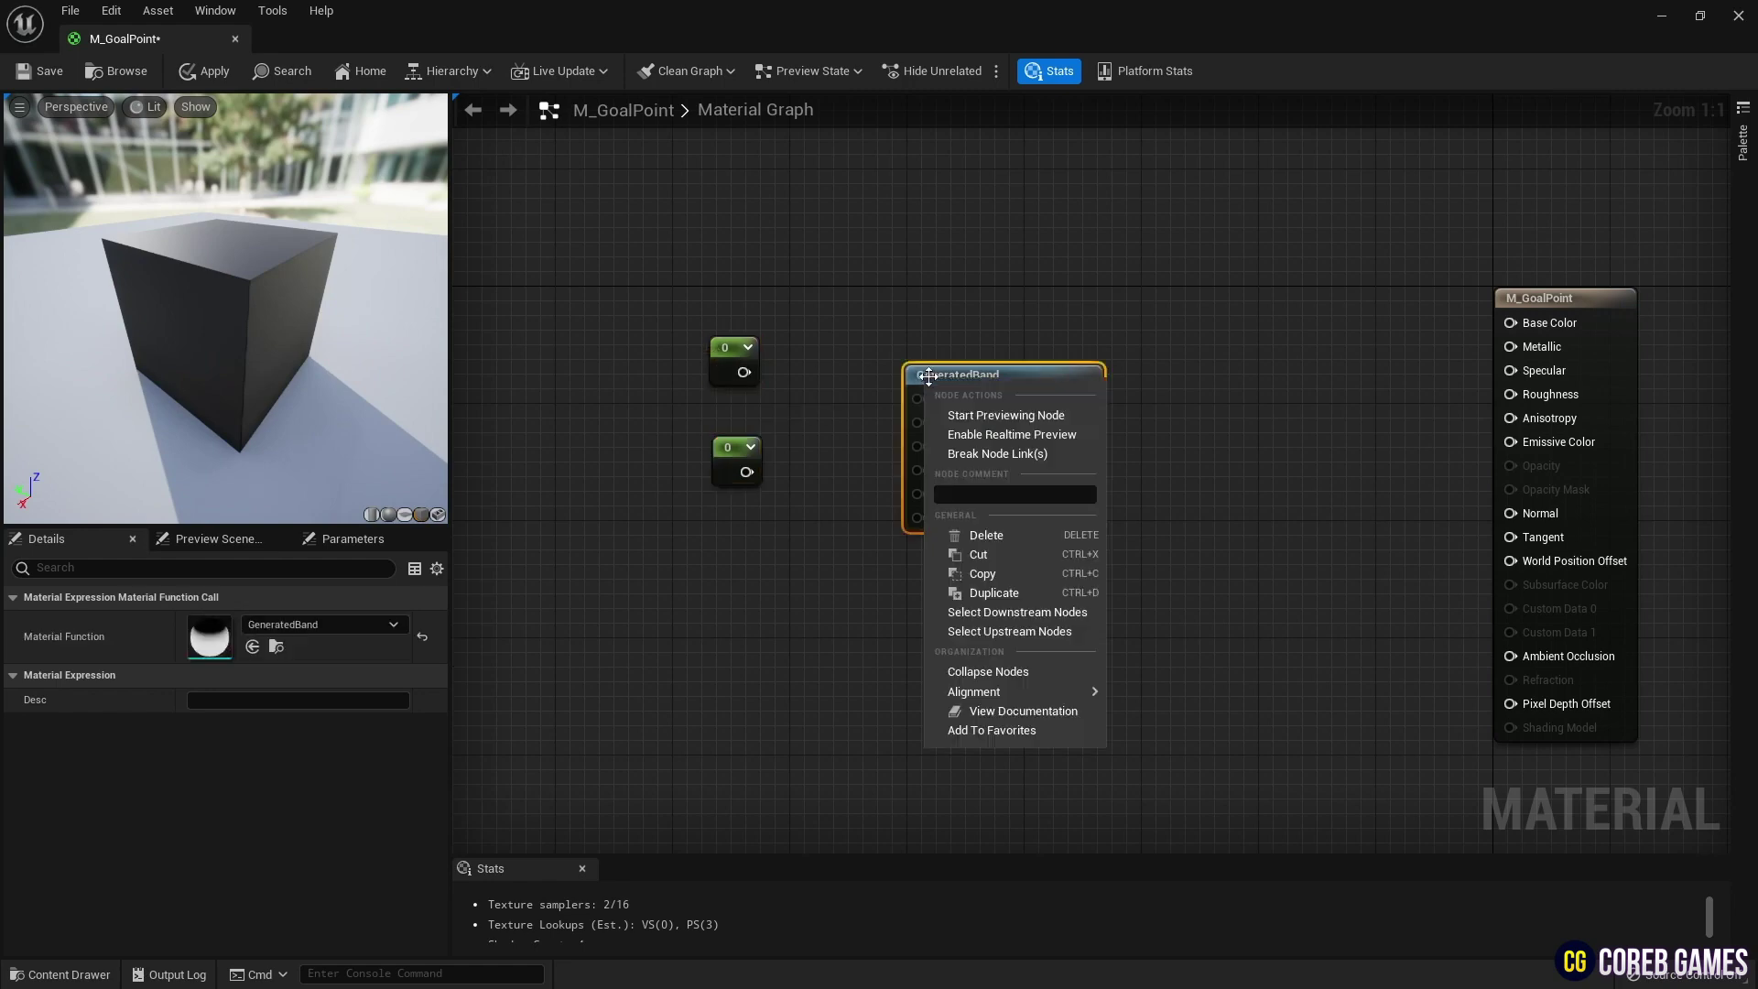
pyautogui.click(1005, 414)
# Set the upper constant to 0.15 and the lower constant to 0.1
pyautogui.click(737, 354)
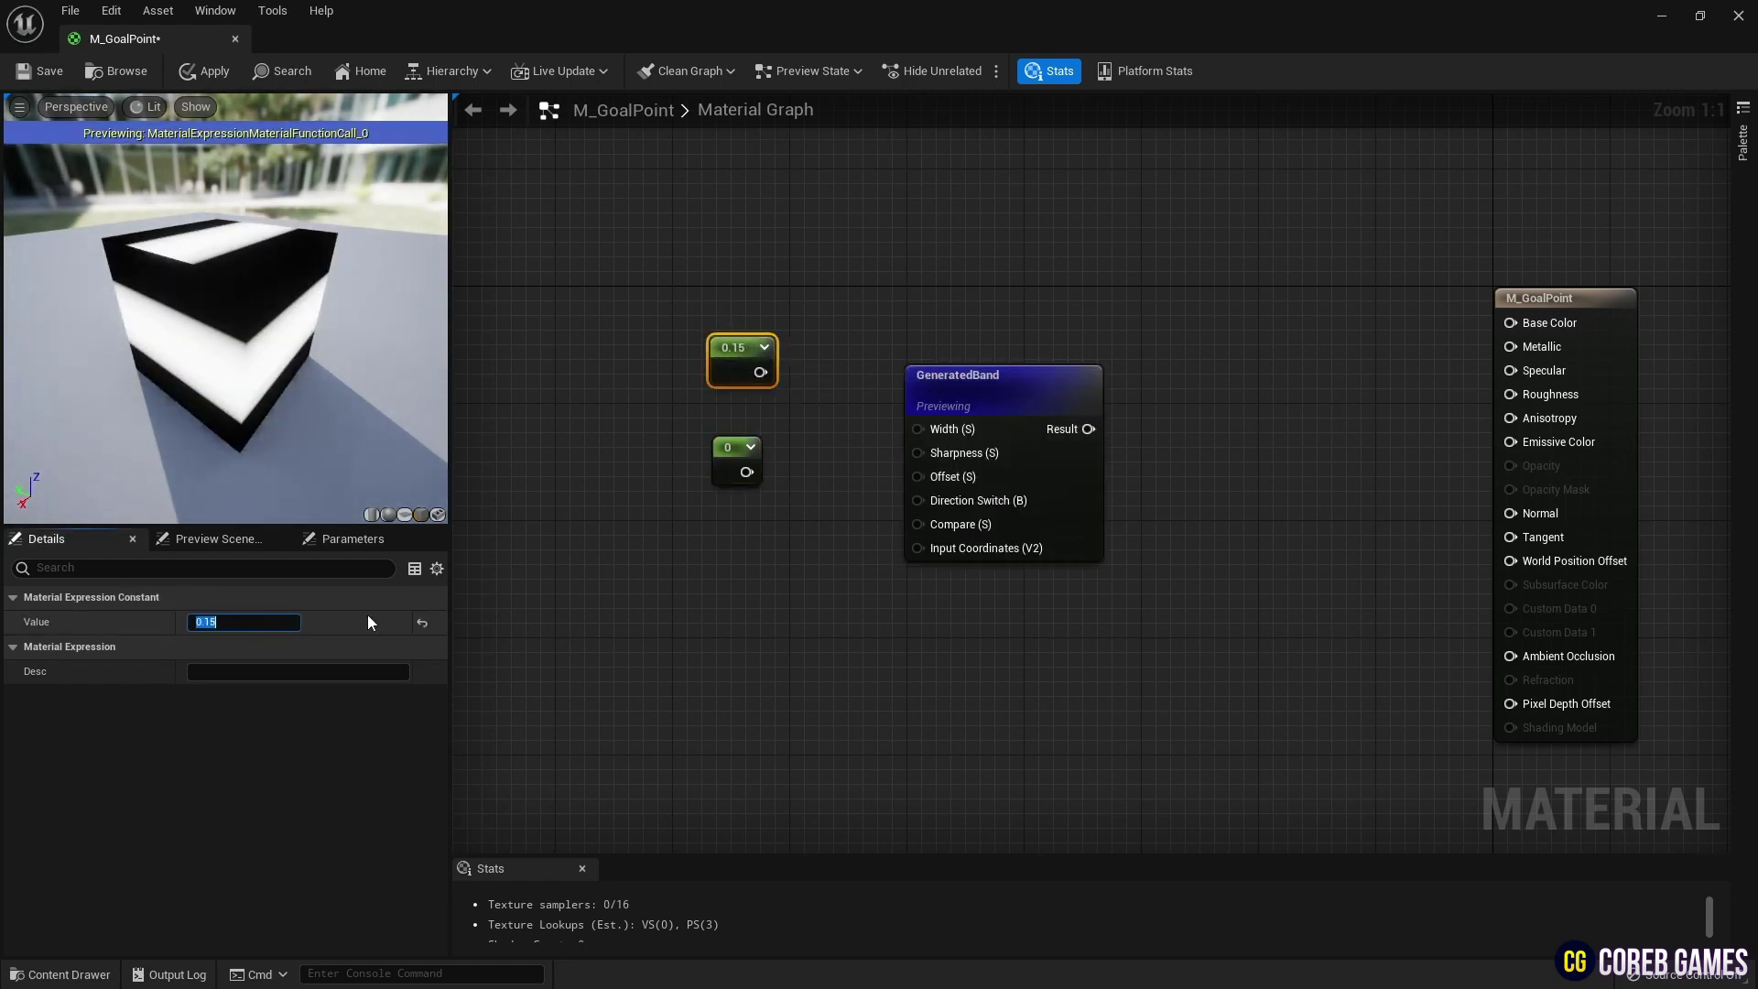
pyautogui.click(267, 618)
pyautogui.write('0.1')
pyautogui.press('Return')
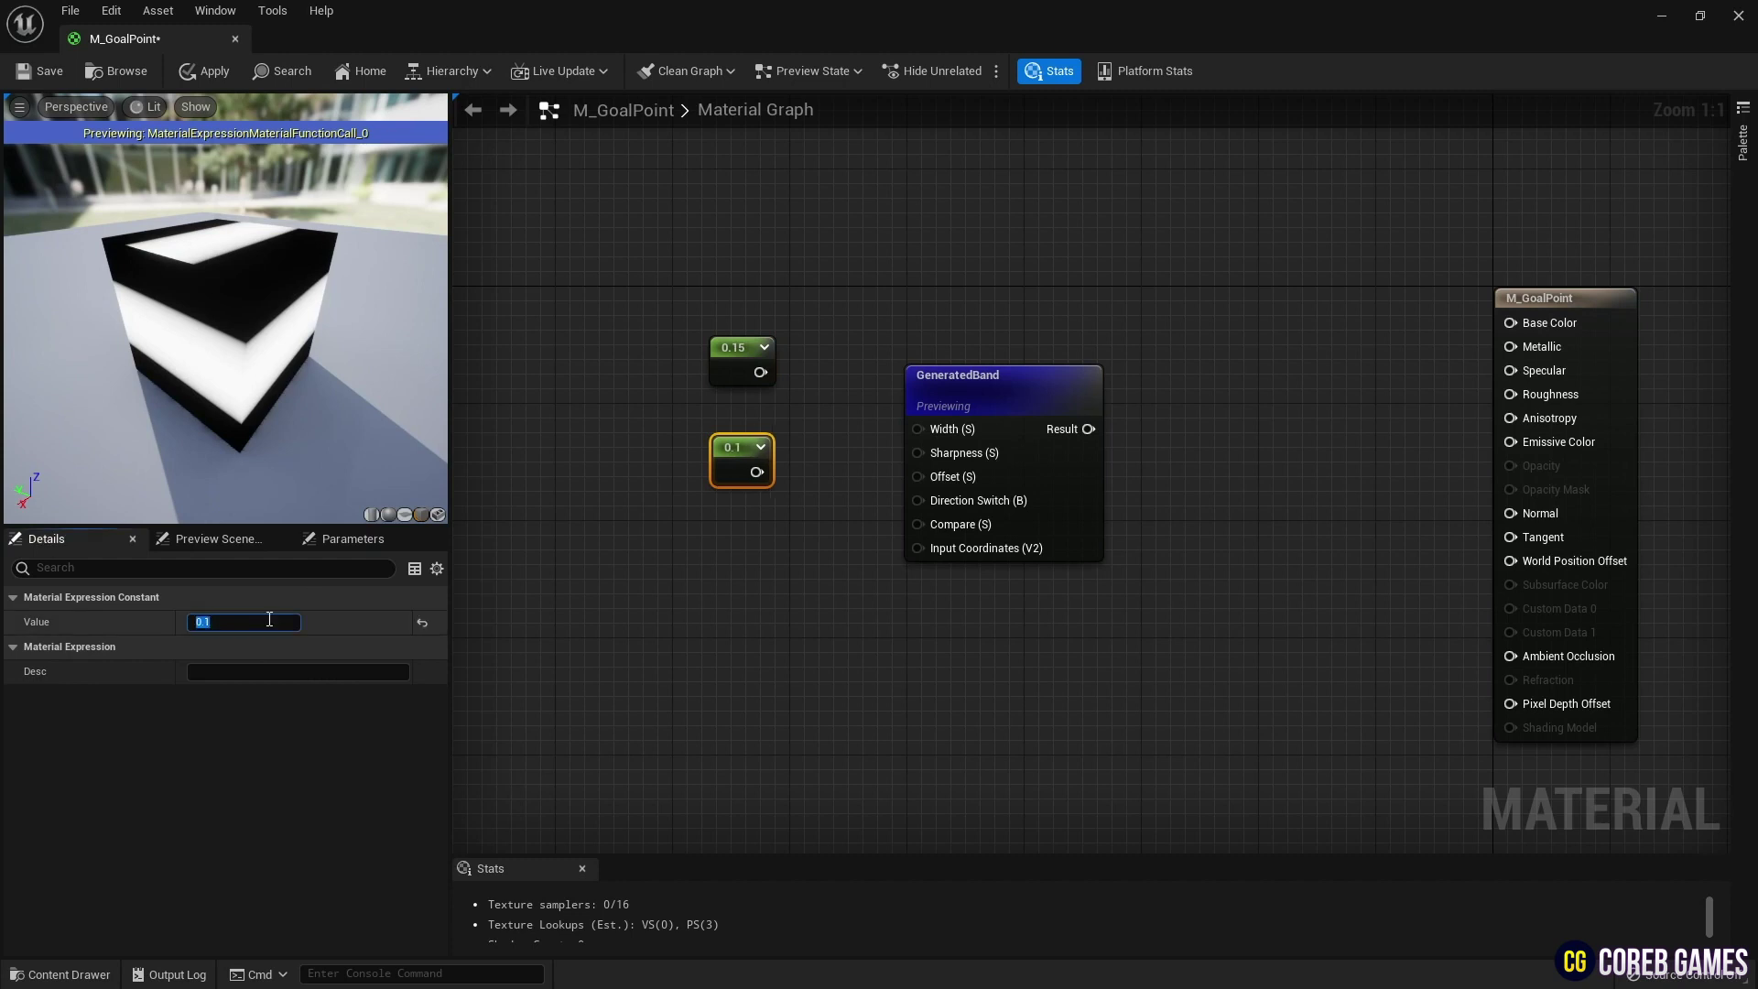
# Connect the 0.15 constant to GeneratedBand's Width and the 0.1 constant to Sharpness, aligning both constants beside the node
pyautogui.moveTo(760, 372); pyautogui.dragTo(918, 431)
pyautogui.moveTo(759, 471); pyautogui.dragTo(916, 449)
pyautogui.moveTo(820, 327); pyautogui.dragTo(733, 478)
pyautogui.moveTo(728, 471); pyautogui.dragTo(764, 499)
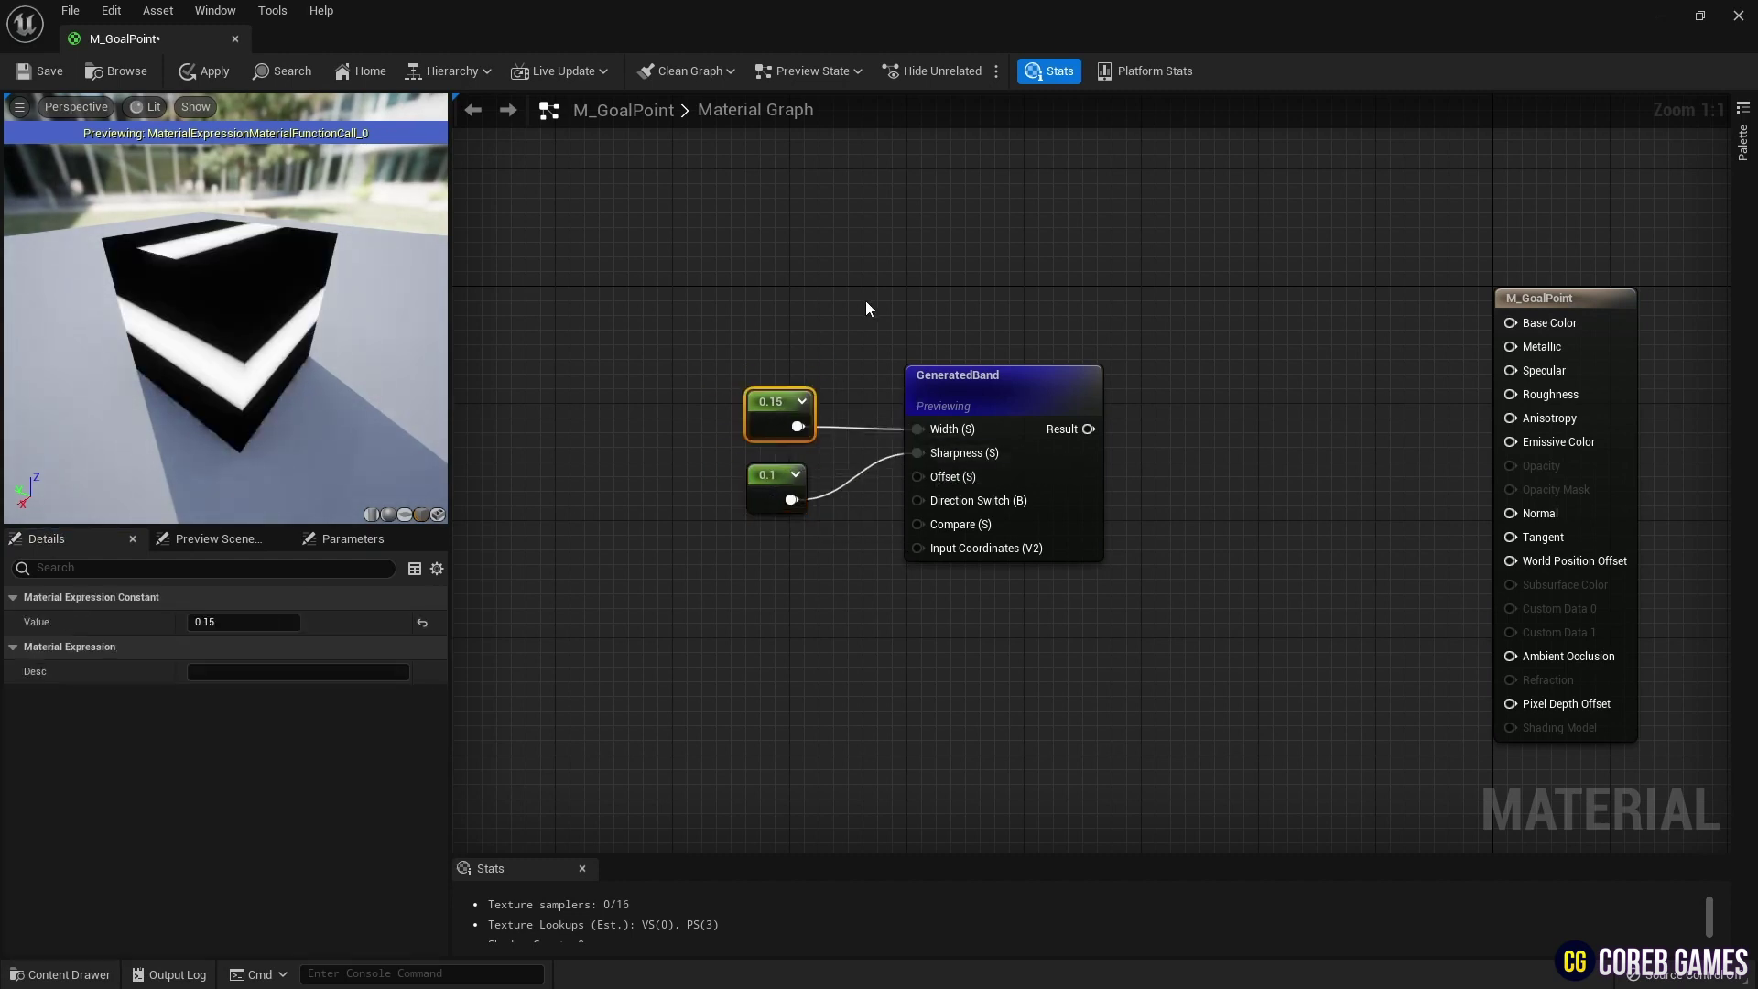
# Add a TextureCoordinate node with VTiling 8 and connect it to GeneratedBand's Input Coordinates
pyautogui.moveTo(865, 307); pyautogui.dragTo(1051, 245, button='right')
pyautogui.rightClick(672, 437)
pyautogui.write('te')
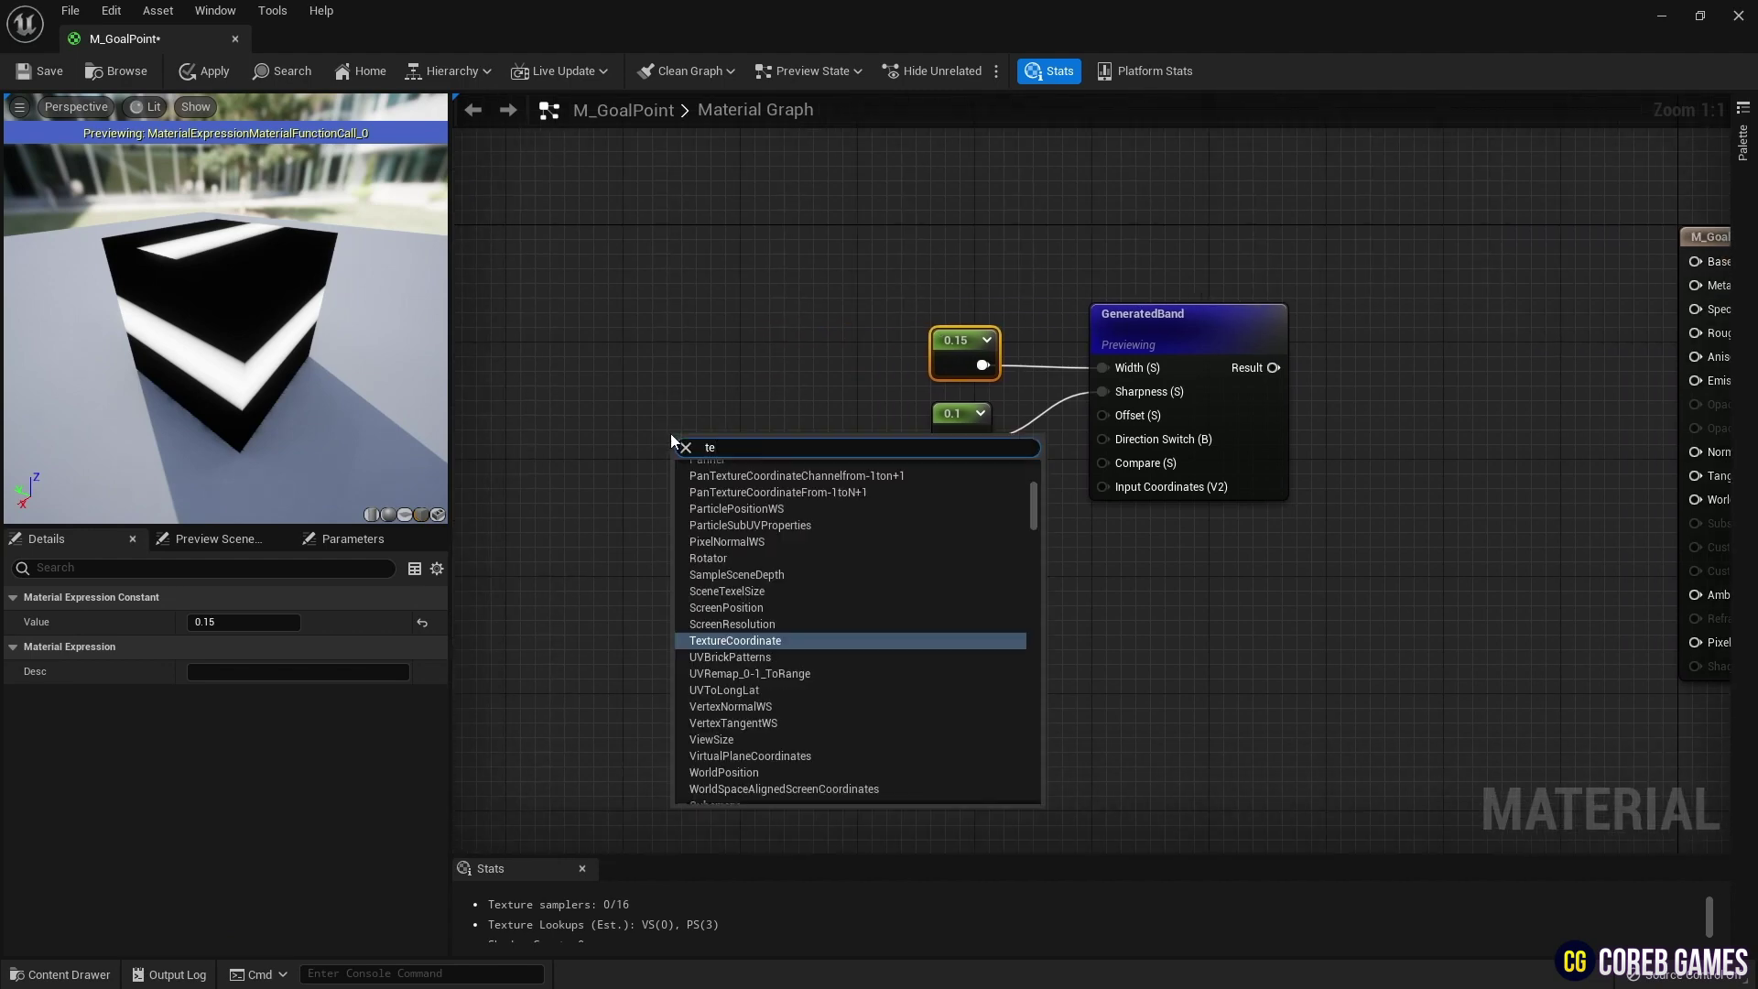
pyautogui.write('xco')
pyautogui.press('Return')
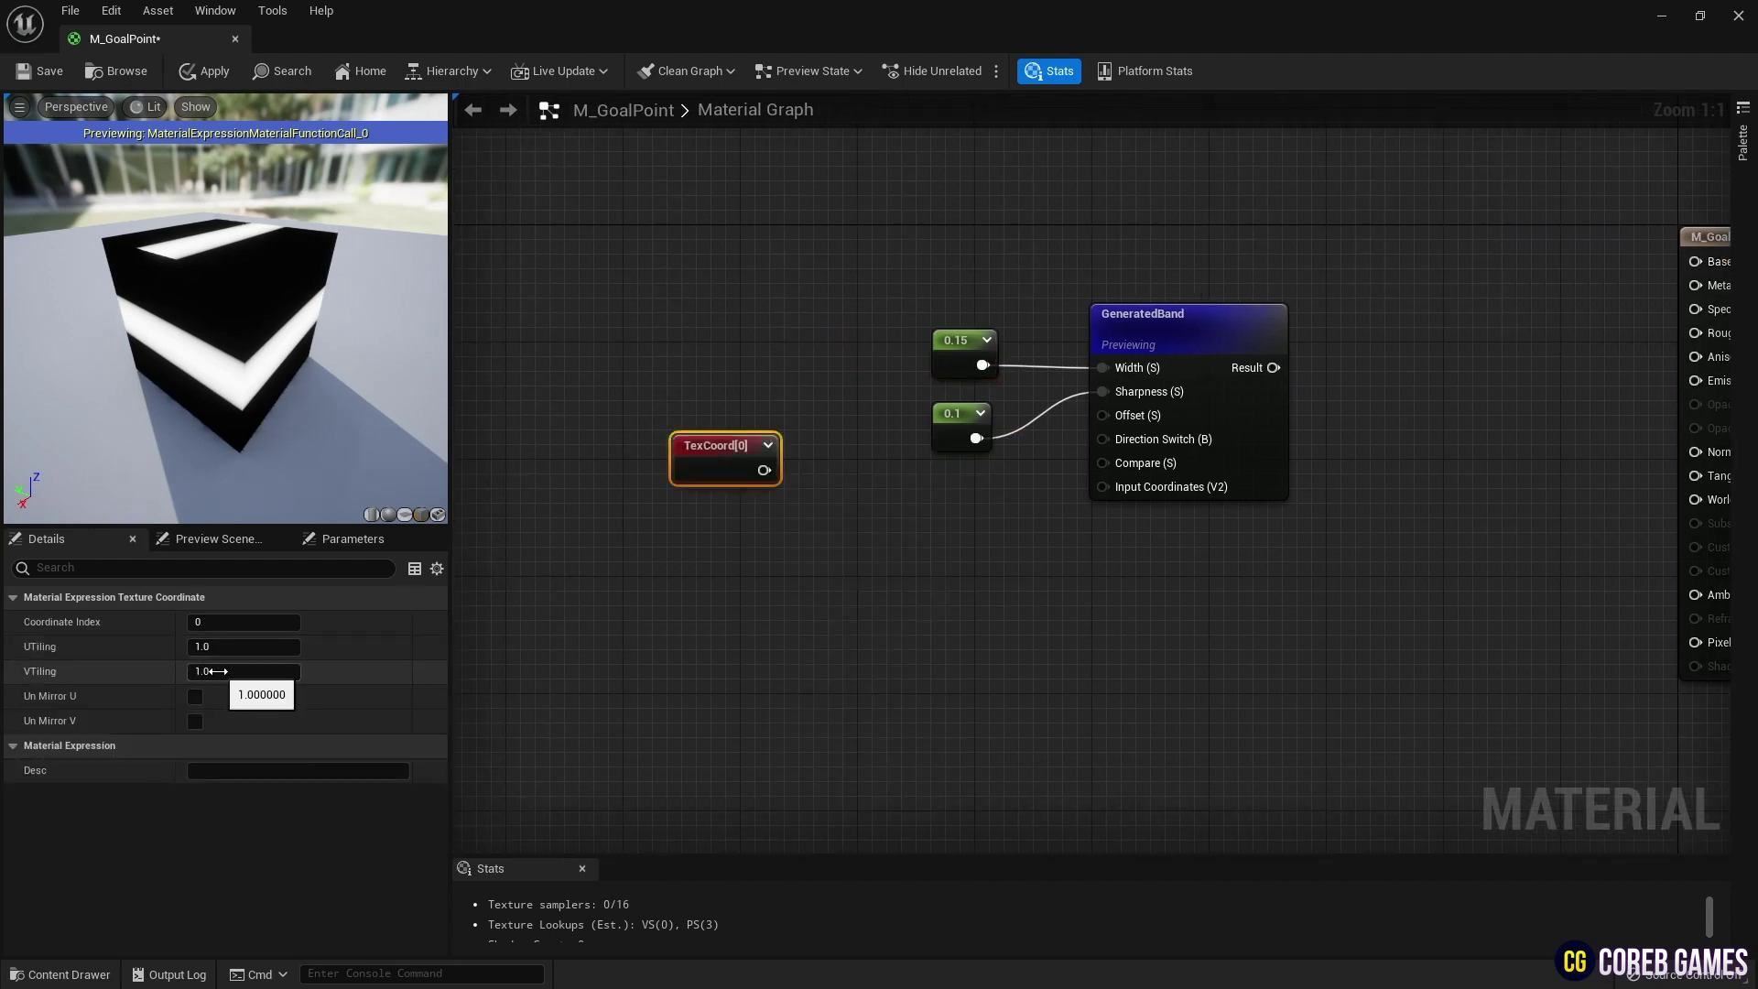
pyautogui.click(692, 588)
pyautogui.moveTo(1106, 487); pyautogui.dragTo(1103, 487)
pyautogui.moveTo(721, 463); pyautogui.dragTo(733, 475)
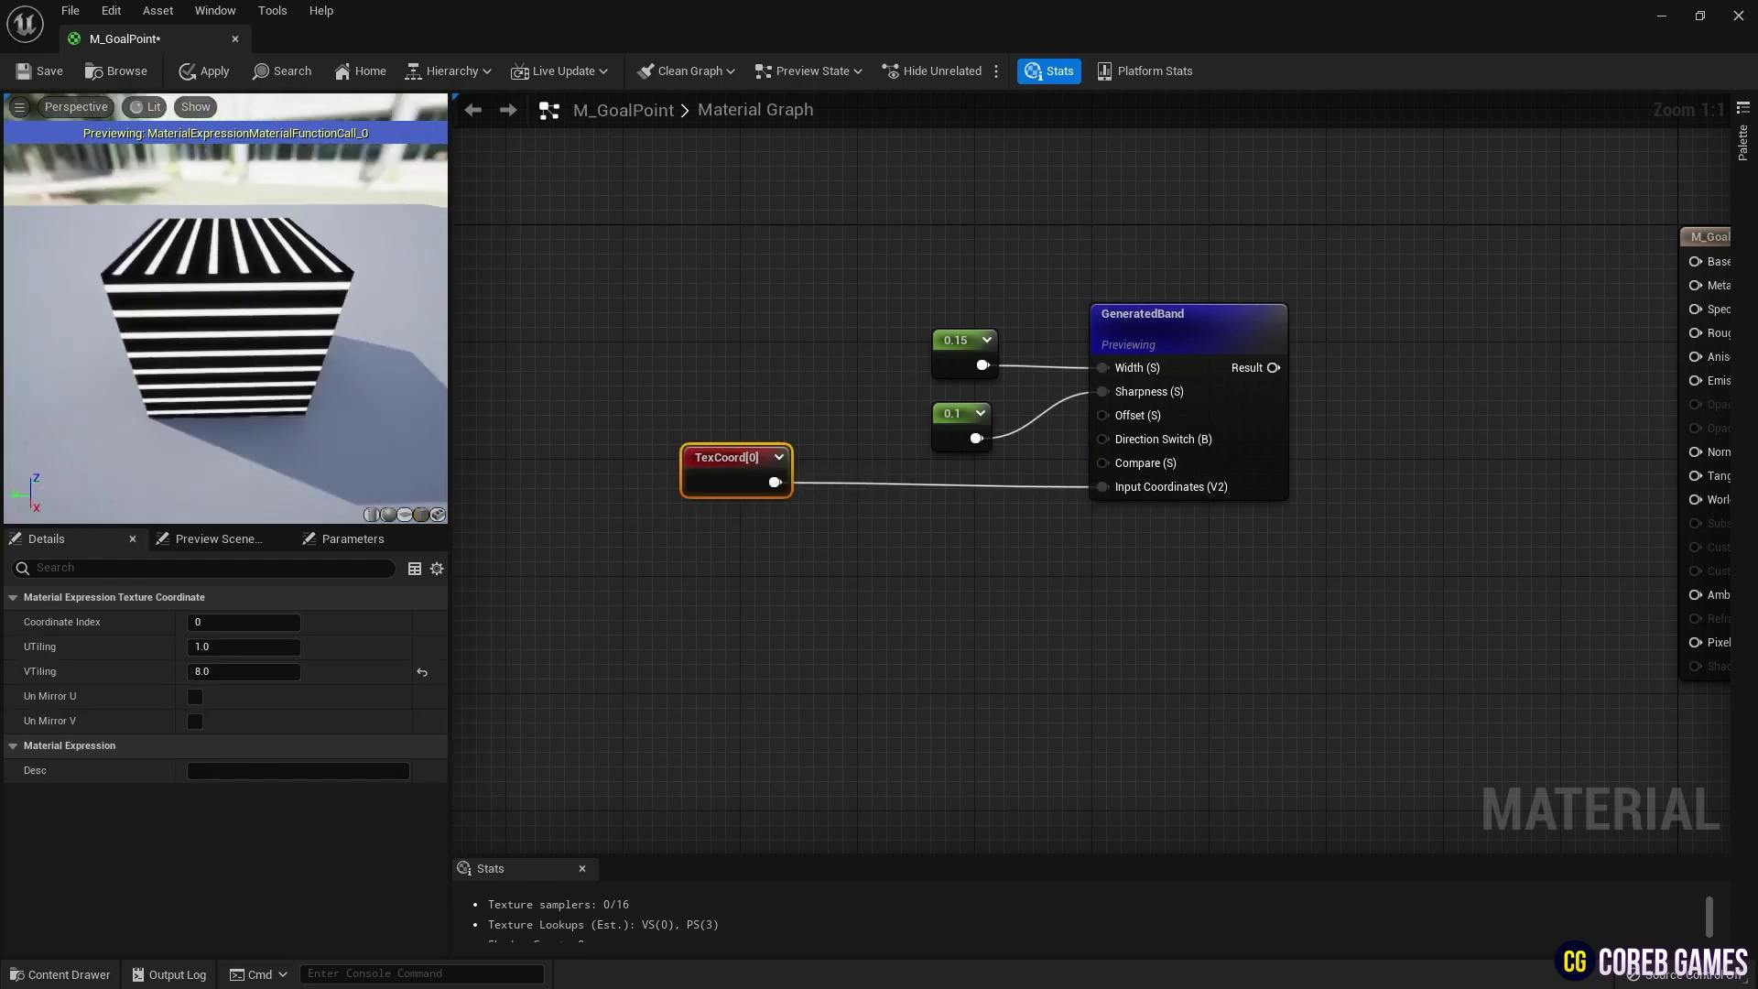
# Insert a Panner node between TexCoord and GeneratedBand's Input Coordinates and align the nodes in a row
pyautogui.moveTo(225, 320); pyautogui.dragTo(147, 289)
pyautogui.rightClick(891, 502)
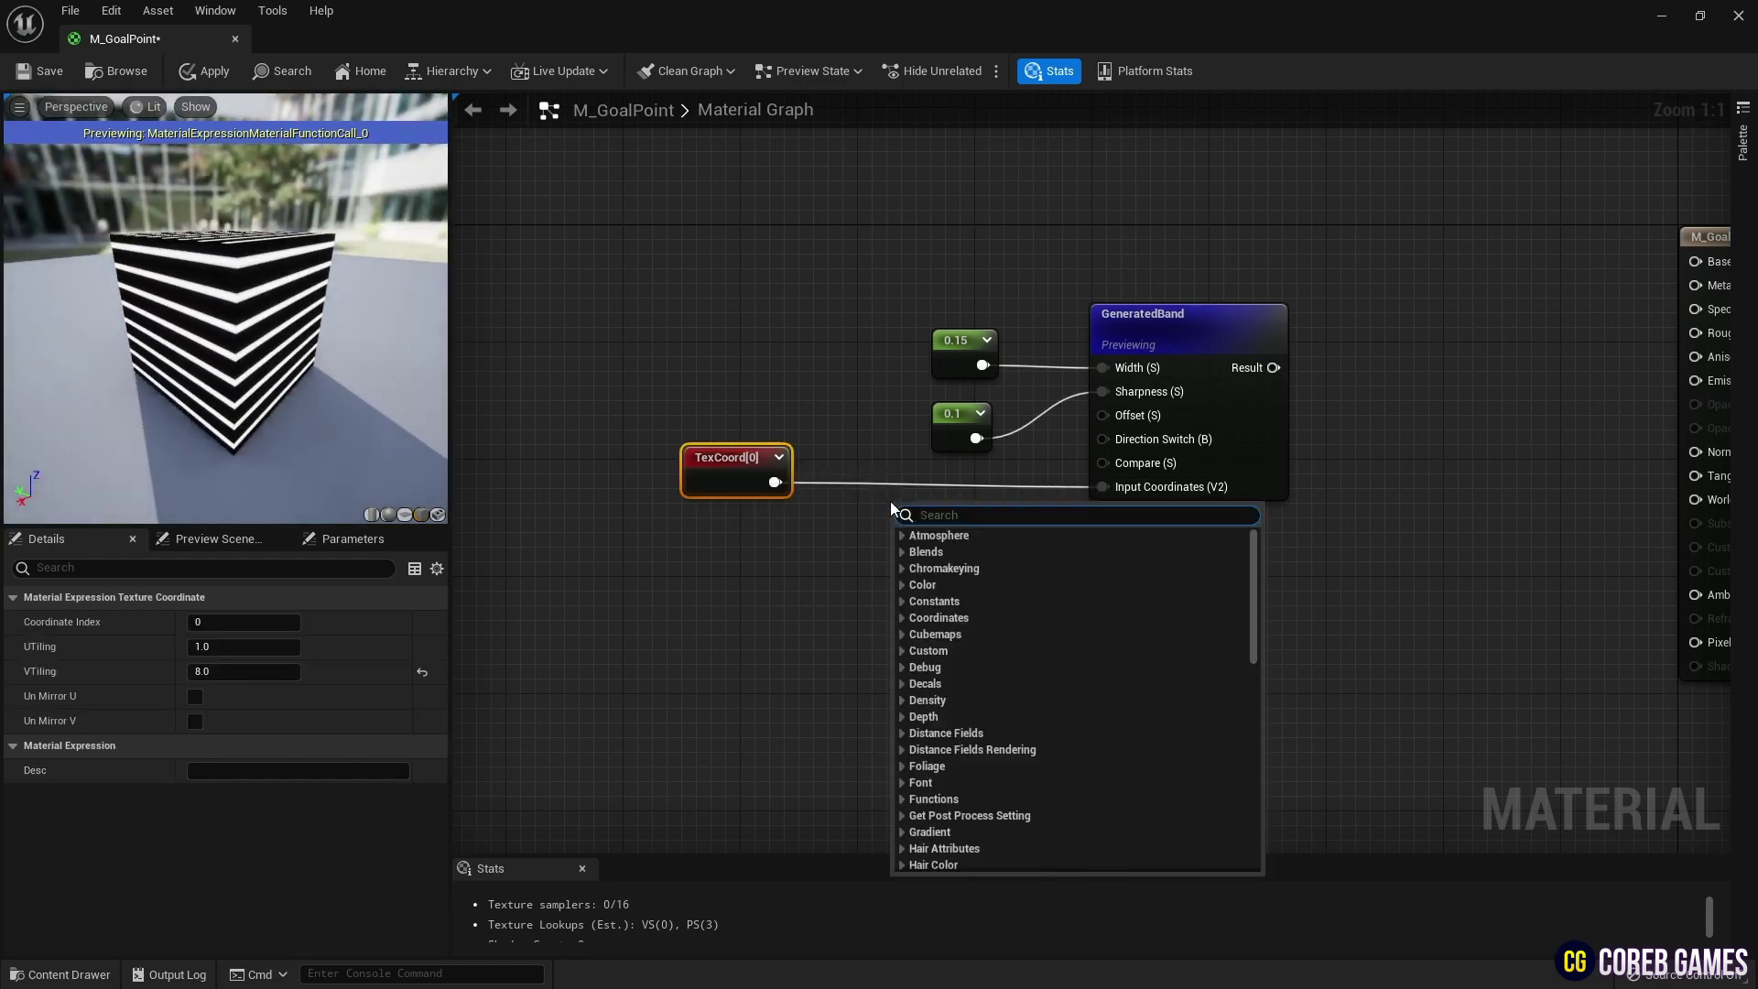
pyautogui.write('pan')
pyautogui.press('Return')
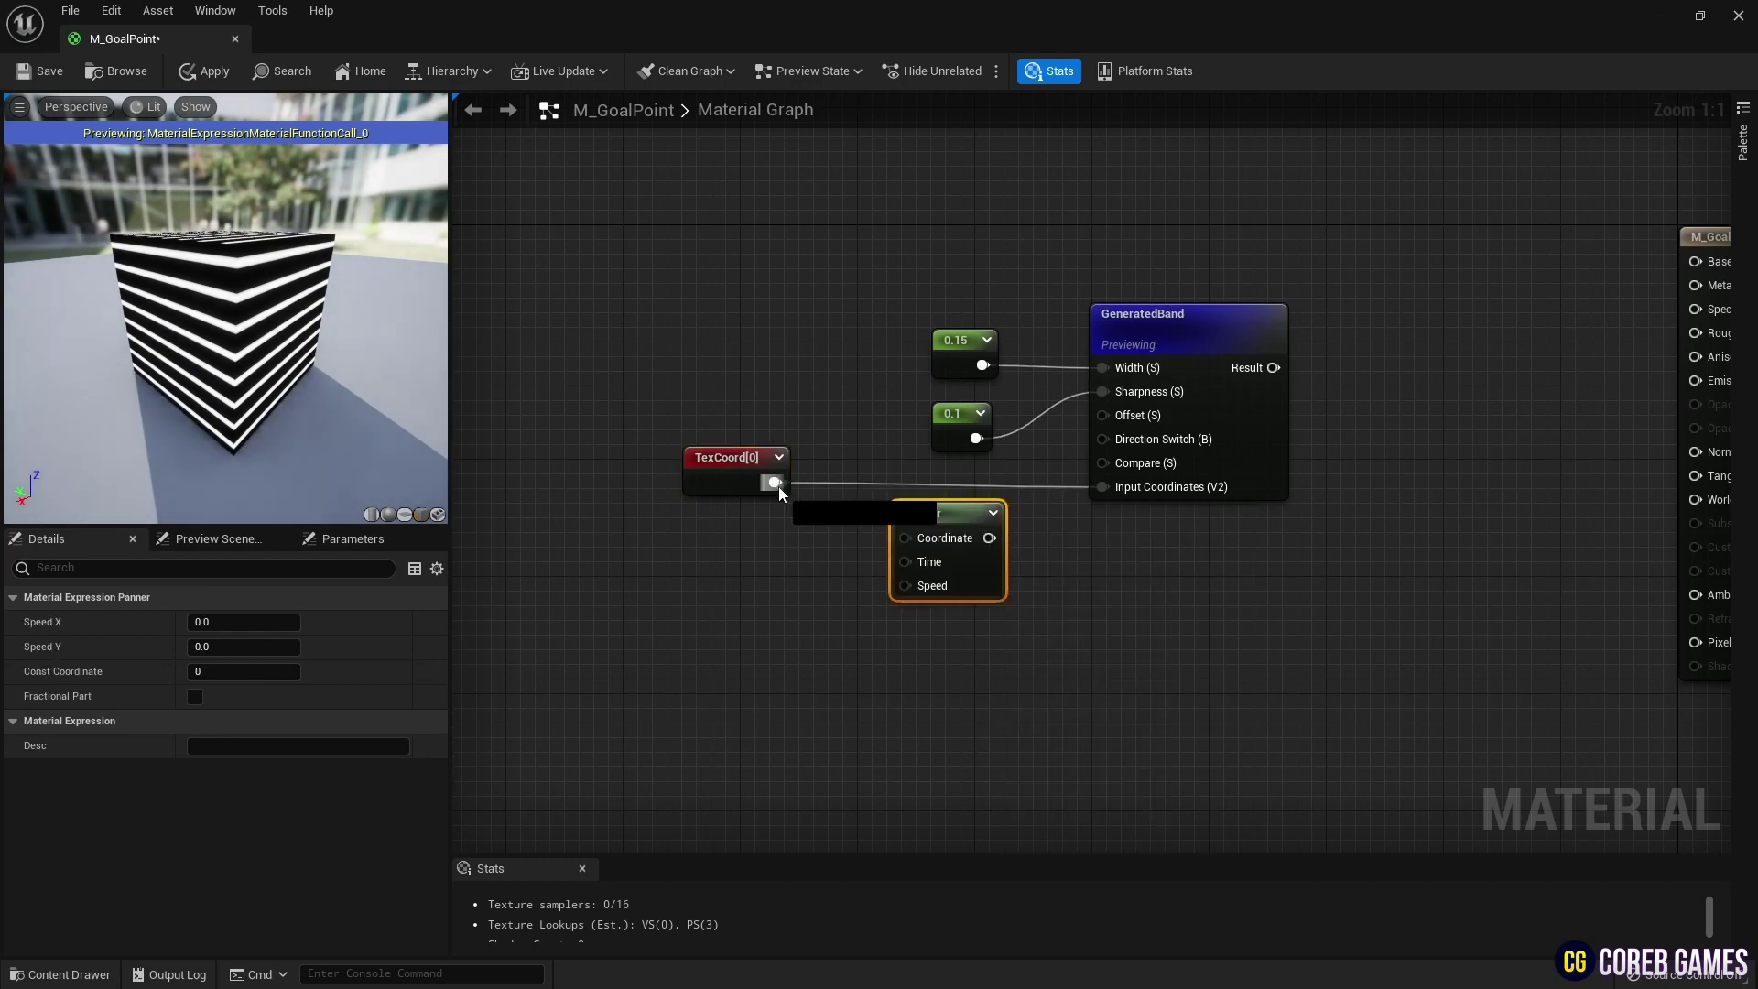
pyautogui.moveTo(1124, 495); pyautogui.dragTo(1105, 487)
pyautogui.moveTo(933, 513); pyautogui.dragTo(929, 487)
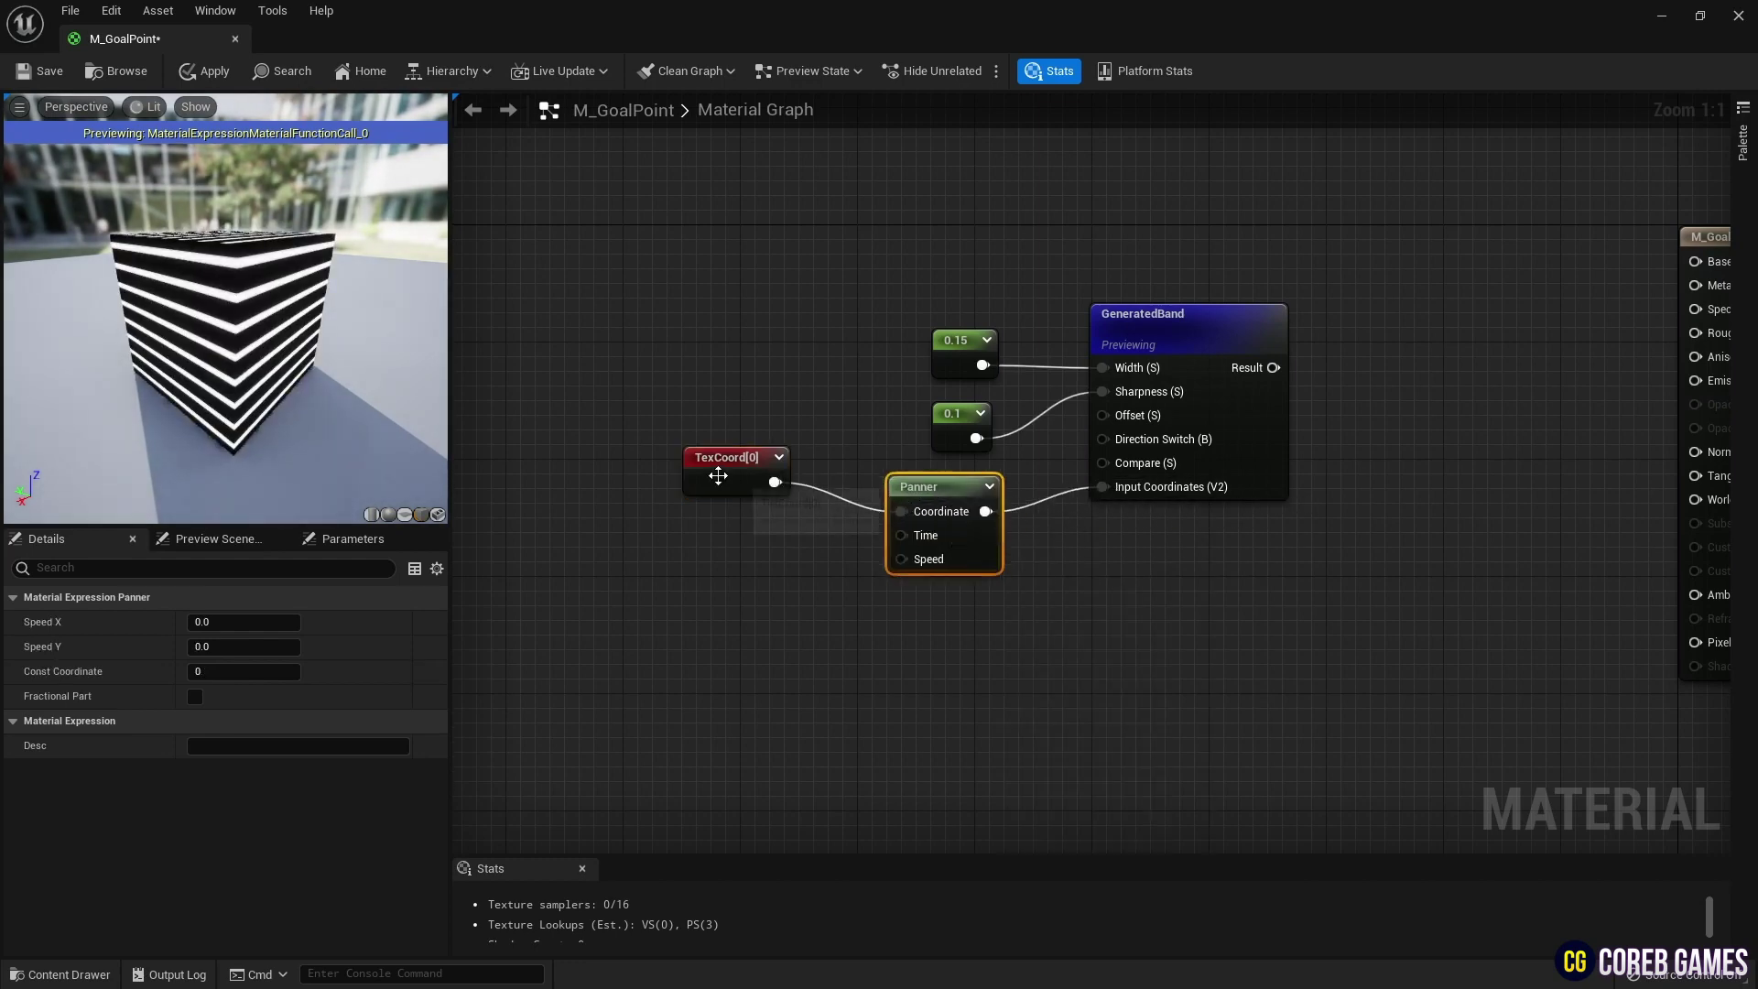
pyautogui.moveTo(718, 482); pyautogui.dragTo(760, 511)
# Set the Panner's Speed Y to 1.5
pyautogui.click(943, 490)
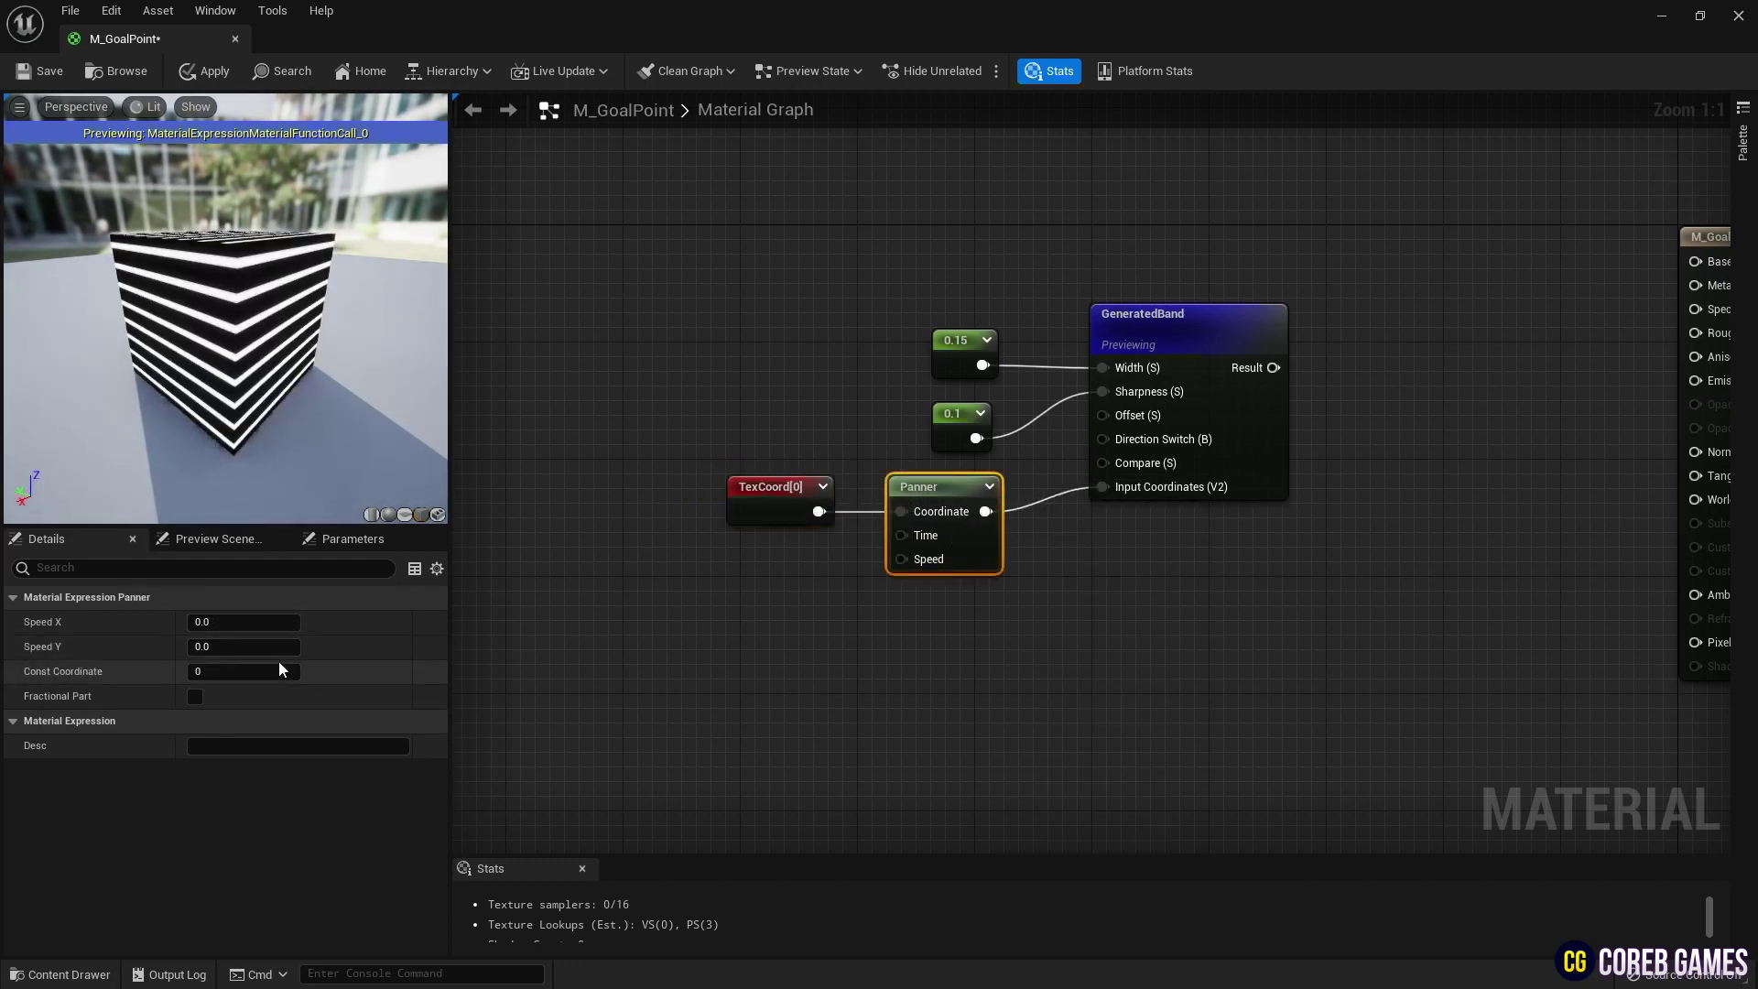
pyautogui.write('1.5')
pyautogui.press('Return')
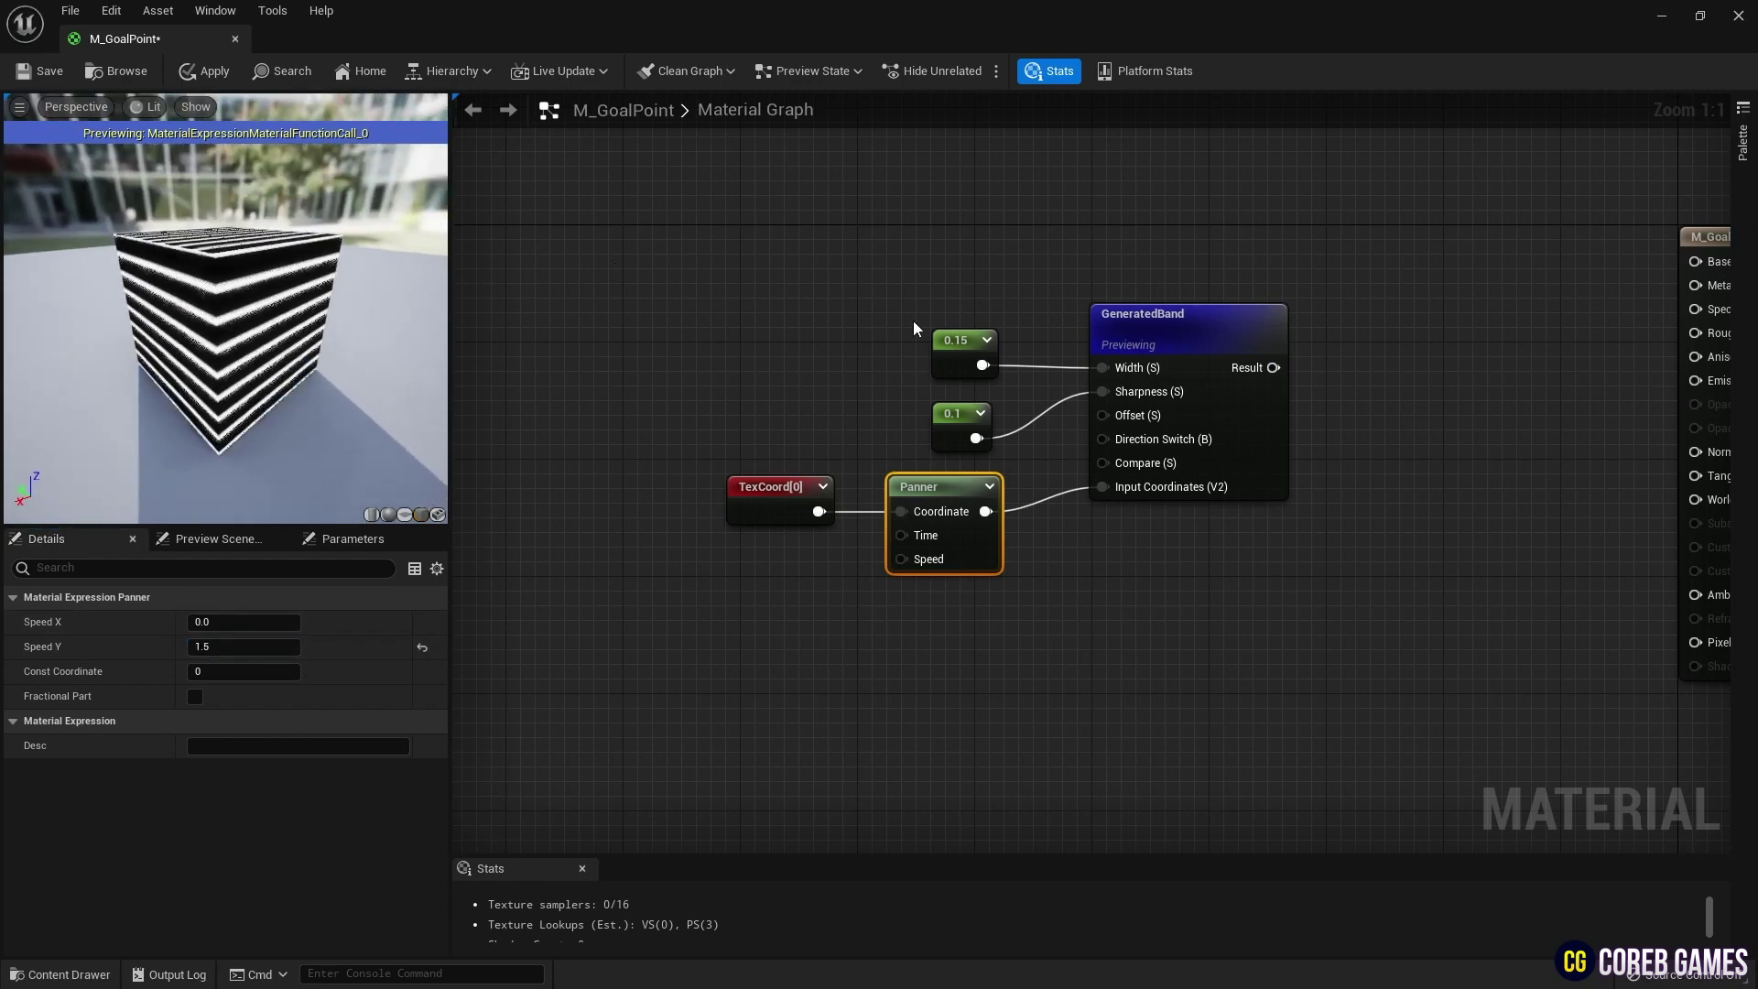
# Move the whole GeneratedBand node group farther away from the material output node
pyautogui.moveTo(707, 286); pyautogui.dragTo(1181, 541)
pyautogui.moveTo(1201, 330); pyautogui.dragTo(809, 399)
pyautogui.click(903, 281)
# Add a VertexNormalWS node above the GeneratedBand group
pyautogui.moveTo(905, 280); pyautogui.dragTo(1081, 419, button='right')
pyautogui.moveTo(797, 269); pyautogui.dragTo(895, 310, button='right')
pyautogui.rightClick(846, 291)
pyautogui.write('vert')
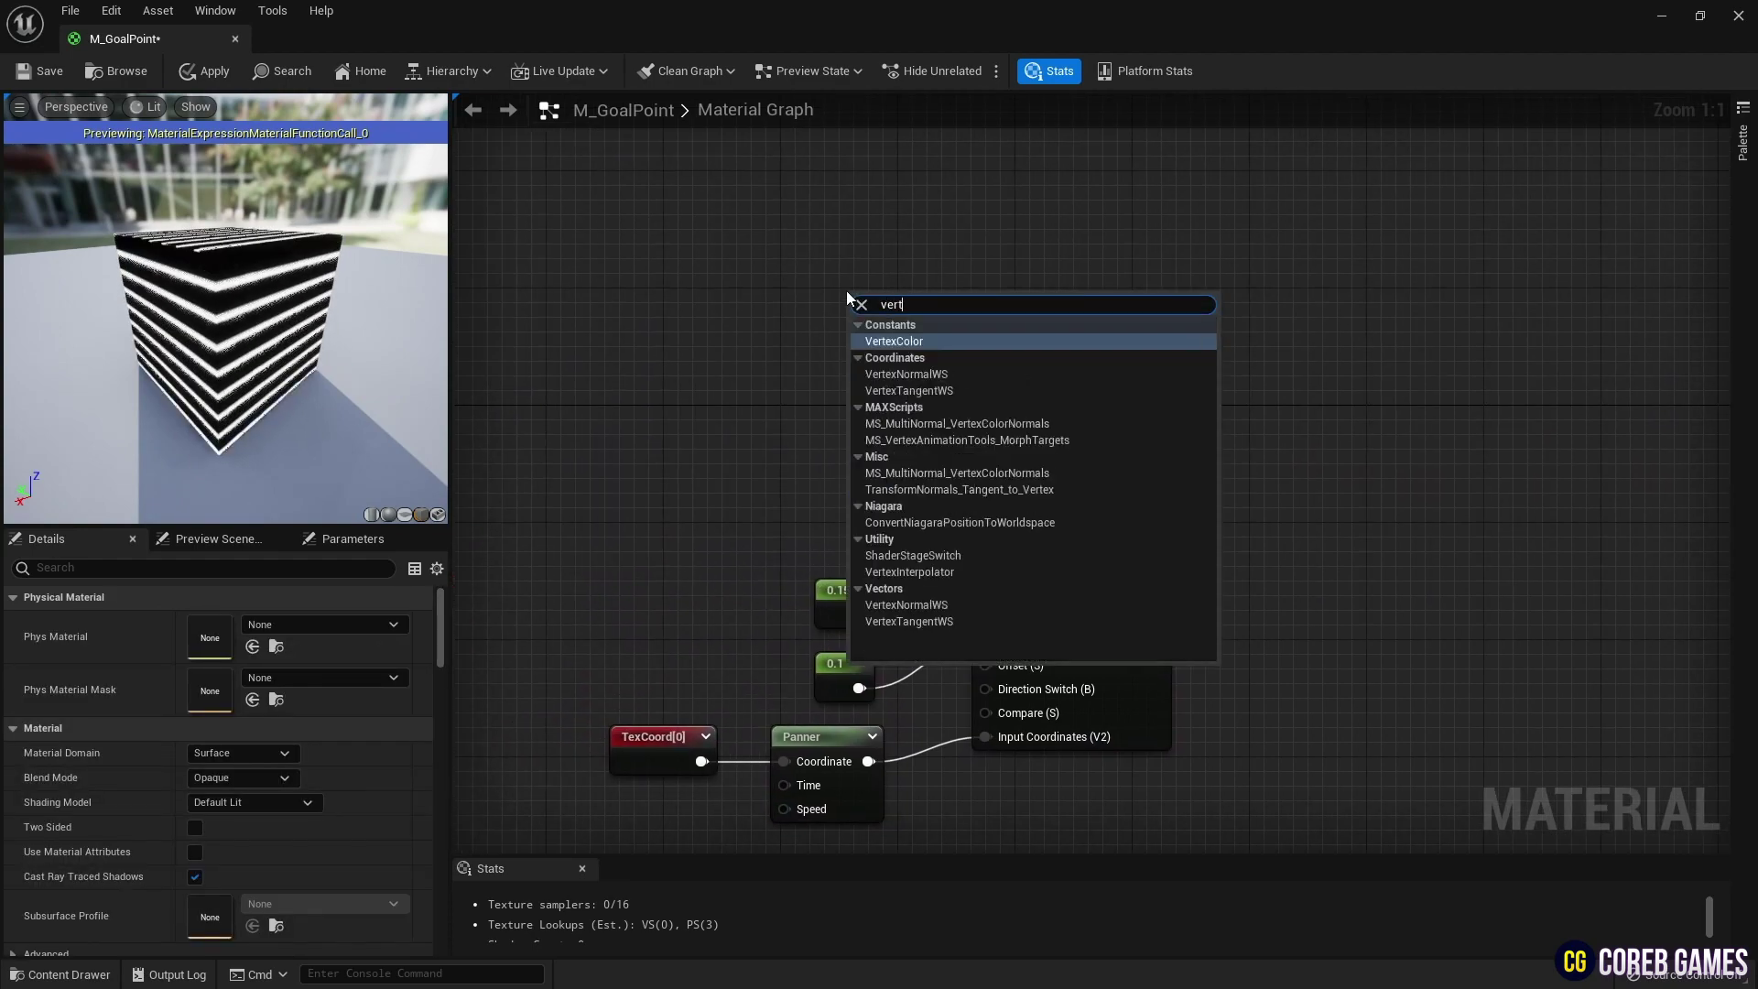
pyautogui.press('Down')
pyautogui.press('Return')
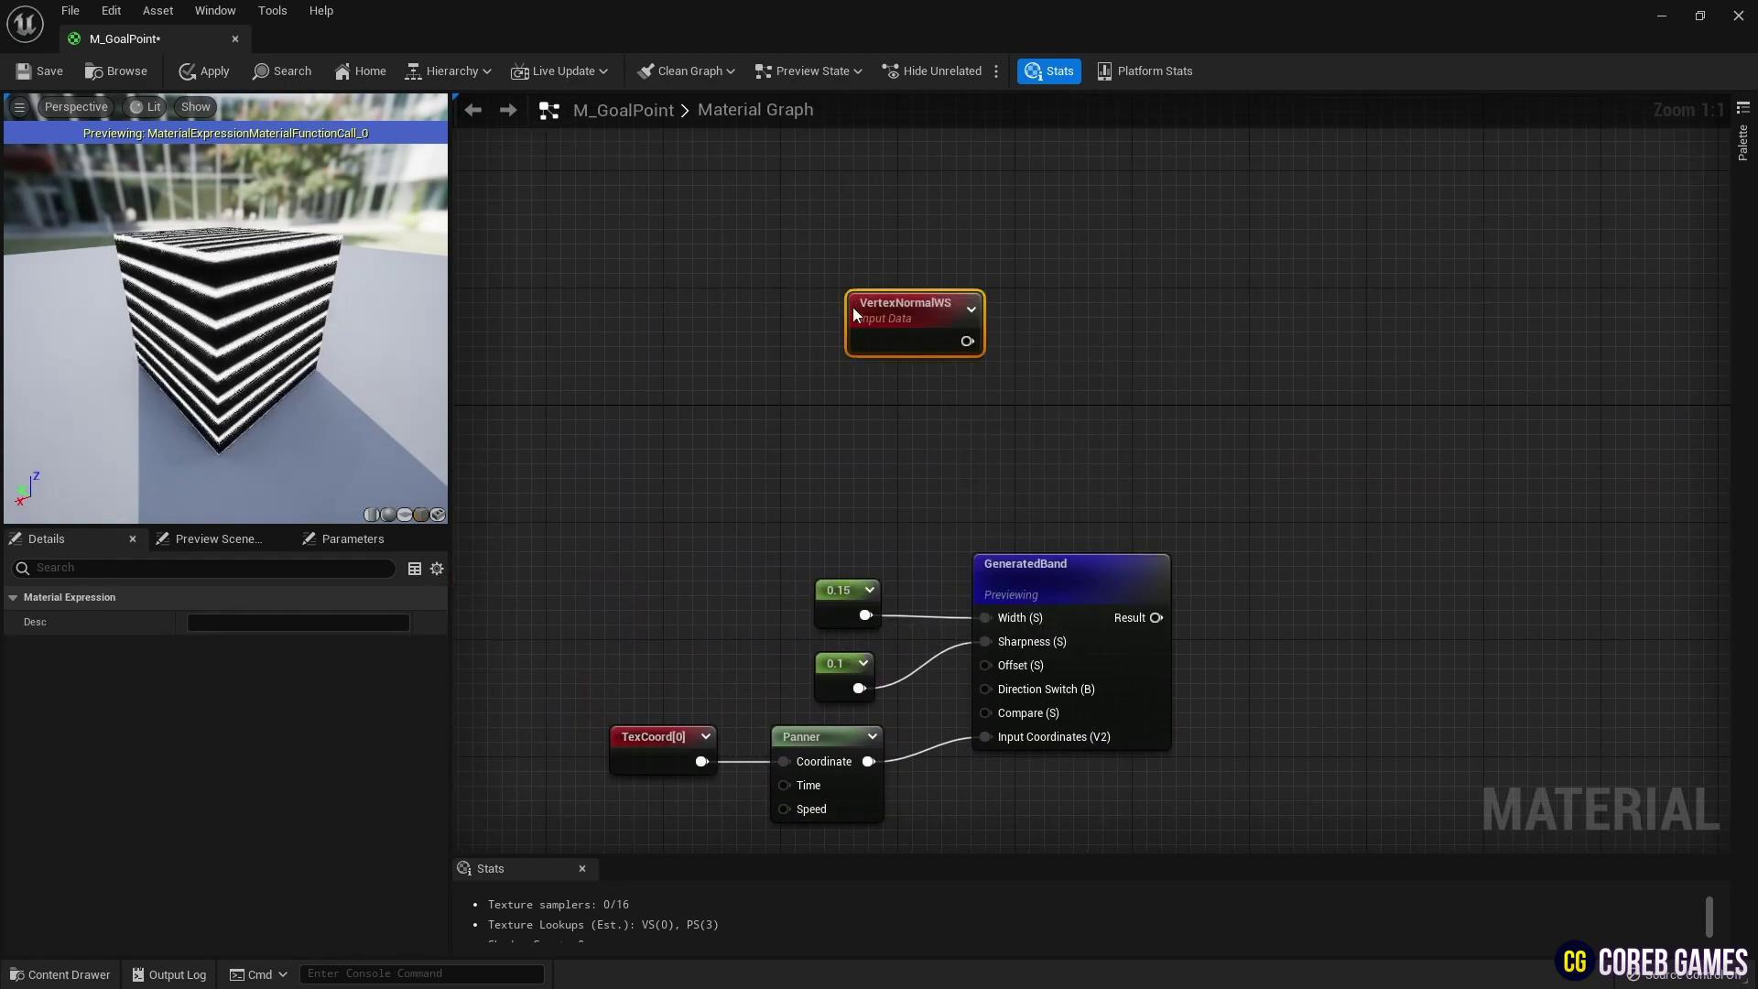
pyautogui.moveTo(894, 330); pyautogui.dragTo(857, 358)
# Add a ComponentMask node next to VertexNormalWS that passes only the B channel
pyautogui.moveTo(1074, 317); pyautogui.dragTo(972, 336, button='right')
pyautogui.rightClick(902, 350)
pyautogui.write('mask')
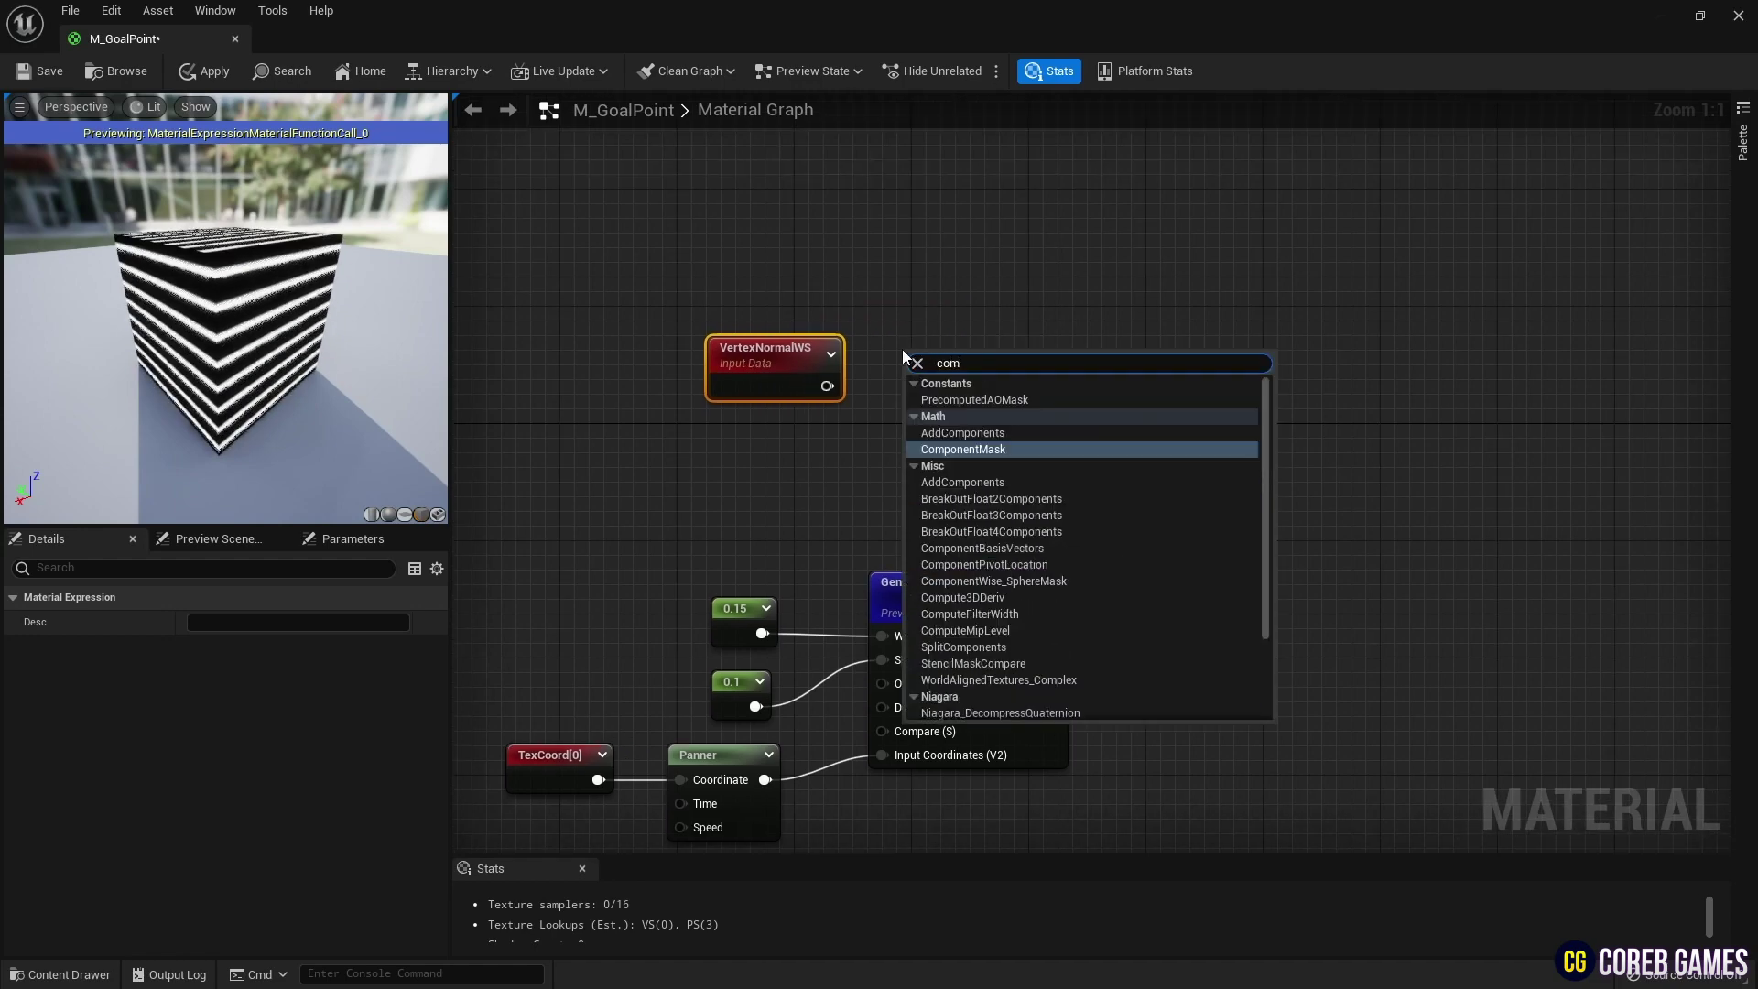
pyautogui.press('Return')
pyautogui.click(195, 622)
pyautogui.click(195, 647)
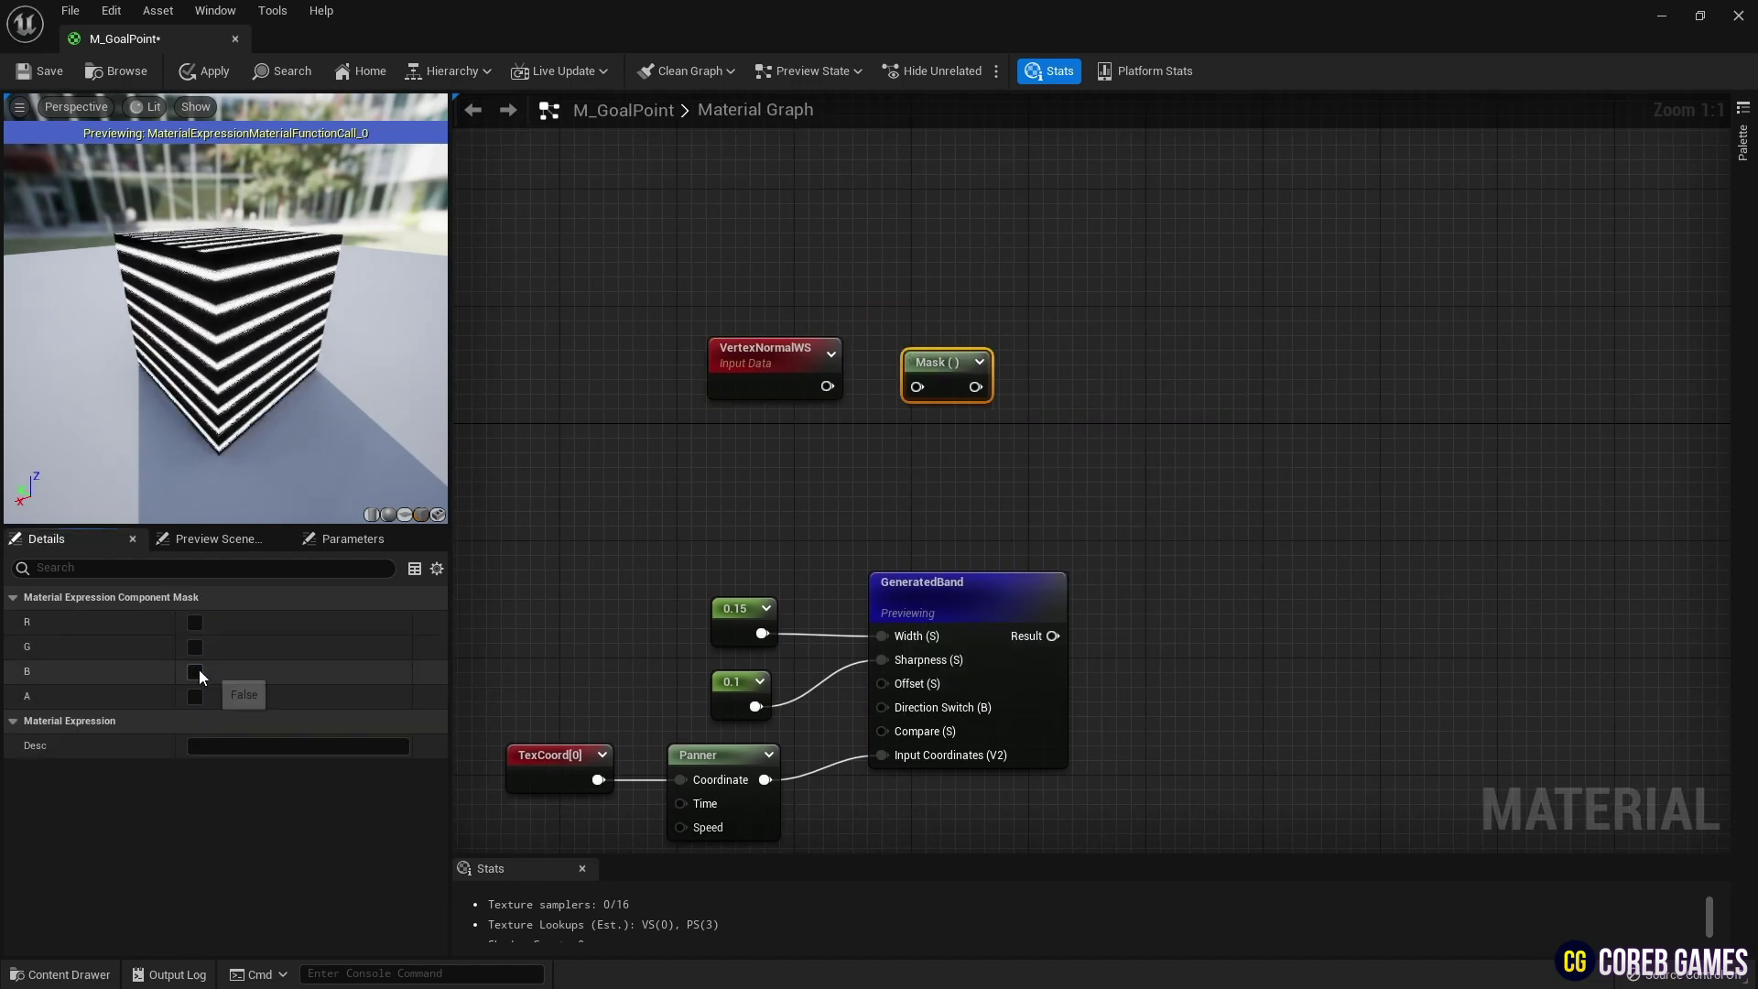
# Feed VertexNormalWS into the B mask and preview the mask's output on the cube from above
pyautogui.rightClick(917, 386)
pyautogui.click(1016, 399)
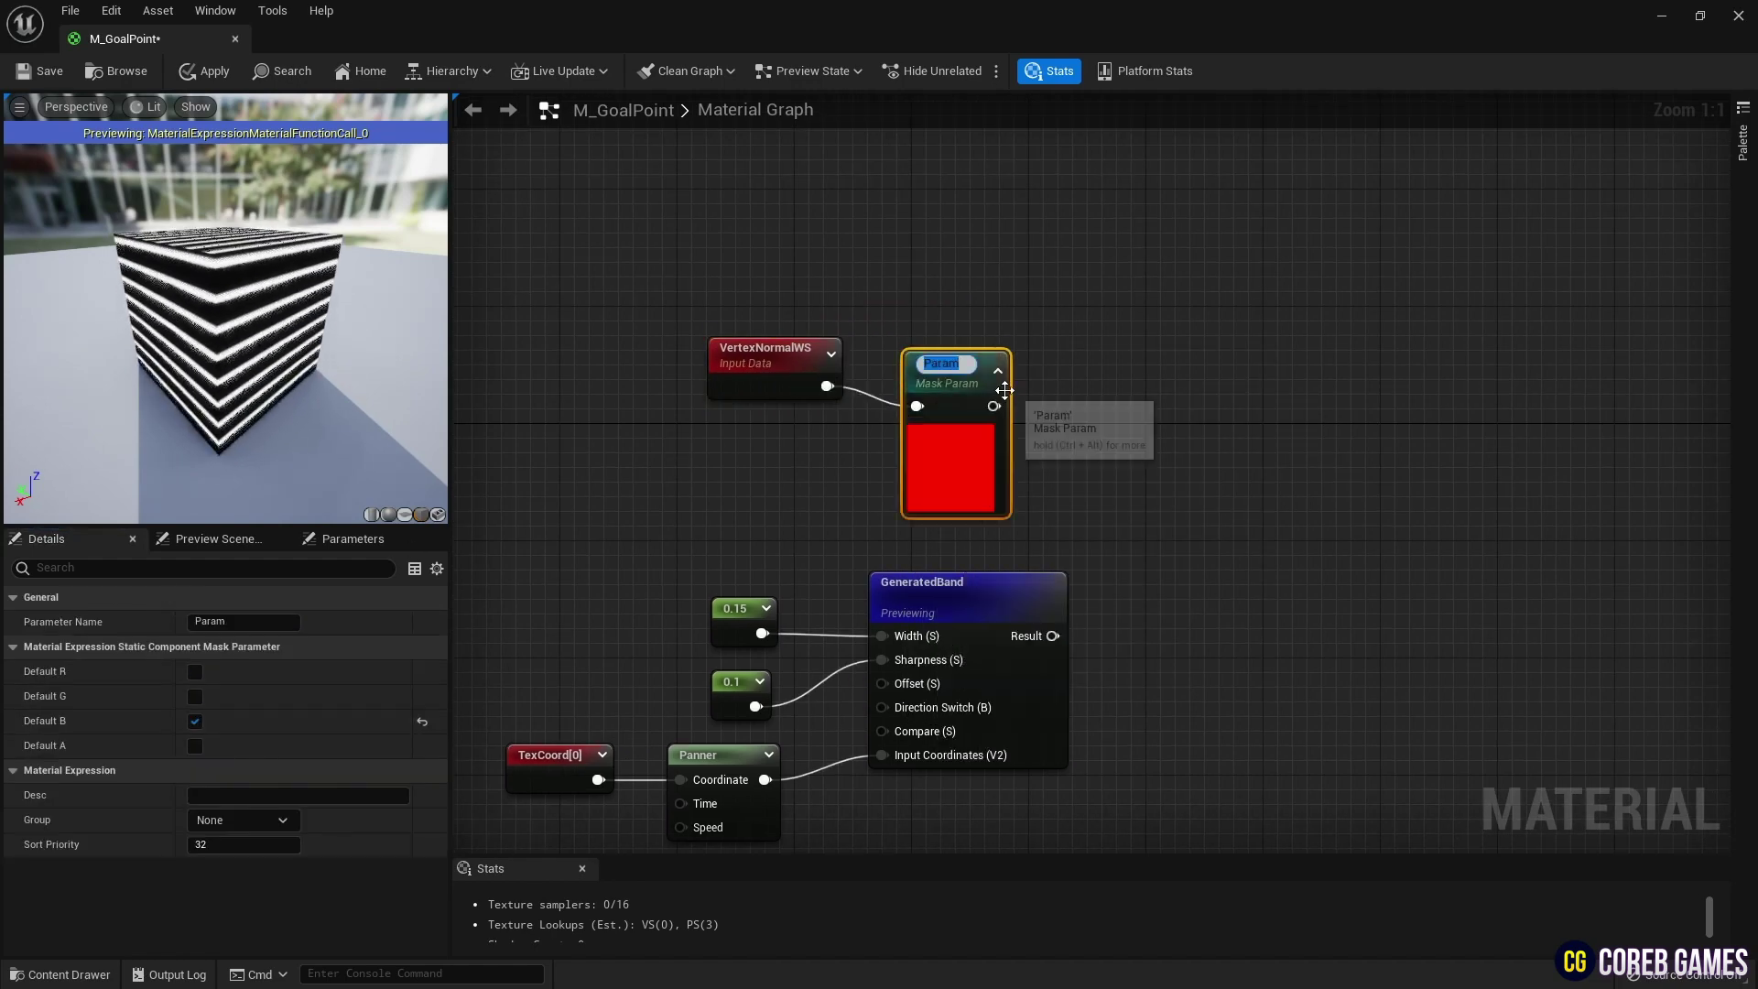
pyautogui.hotkey('ctrl', 'z')
pyautogui.rightClick(951, 360)
pyautogui.click(1041, 416)
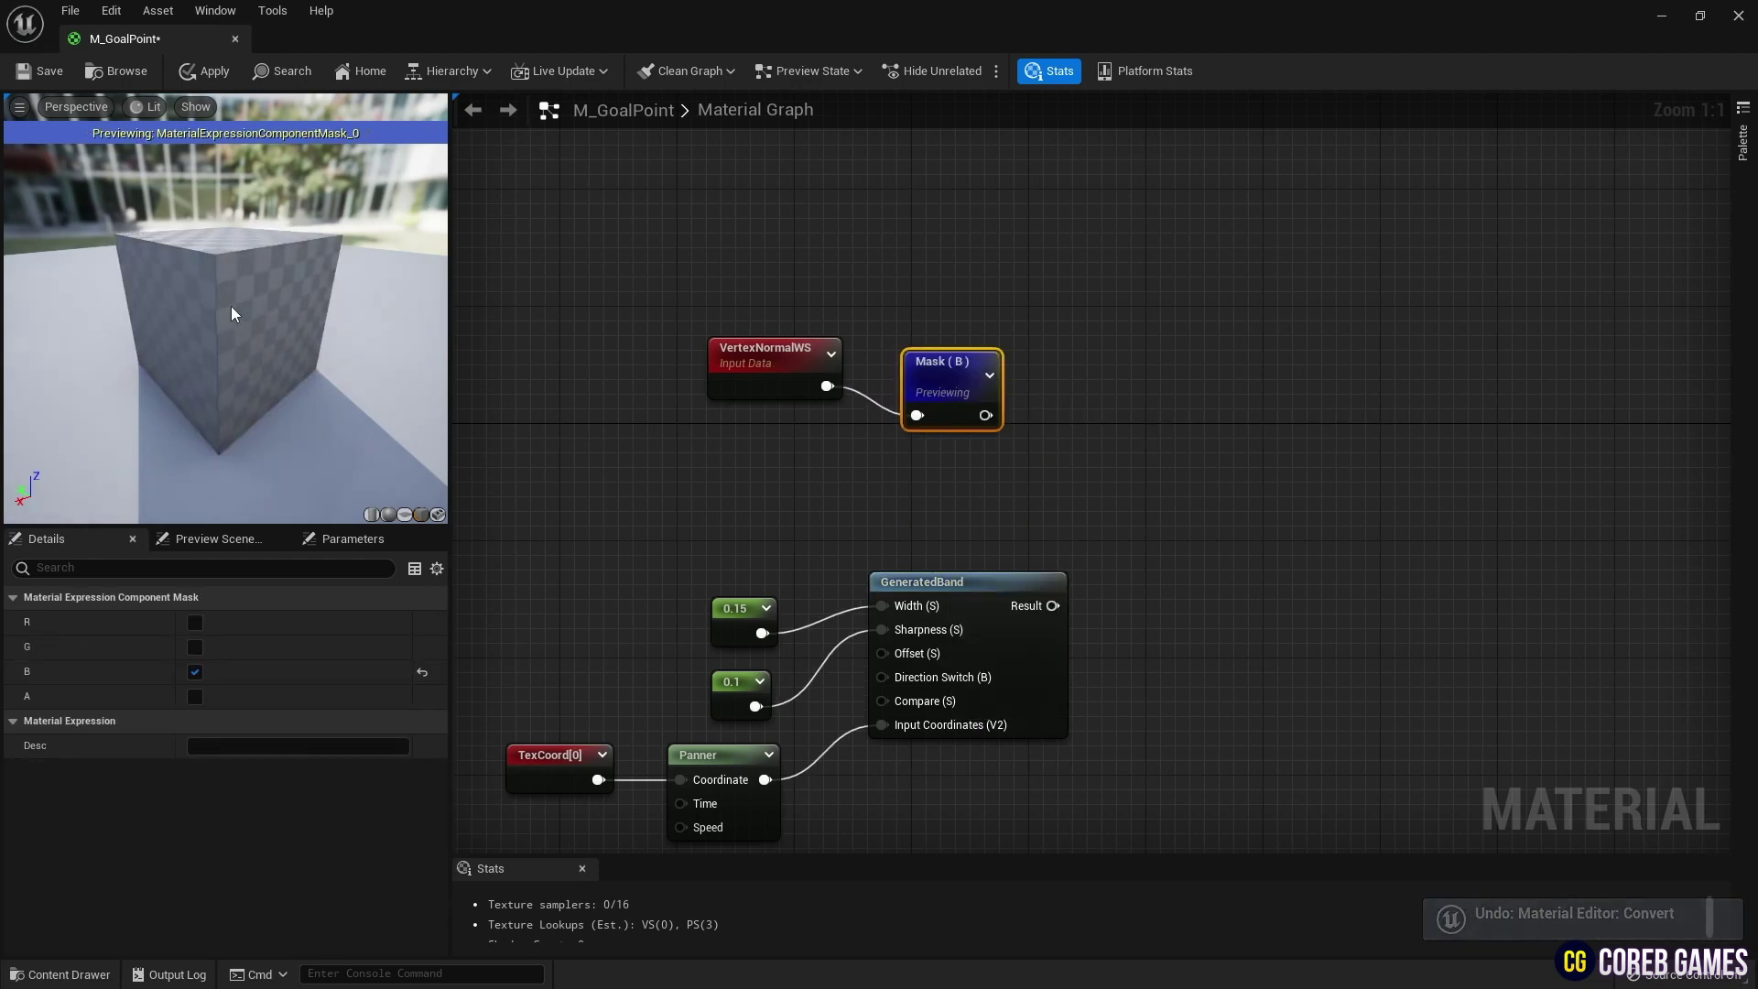
pyautogui.moveTo(225, 284); pyautogui.dragTo(316, 412)
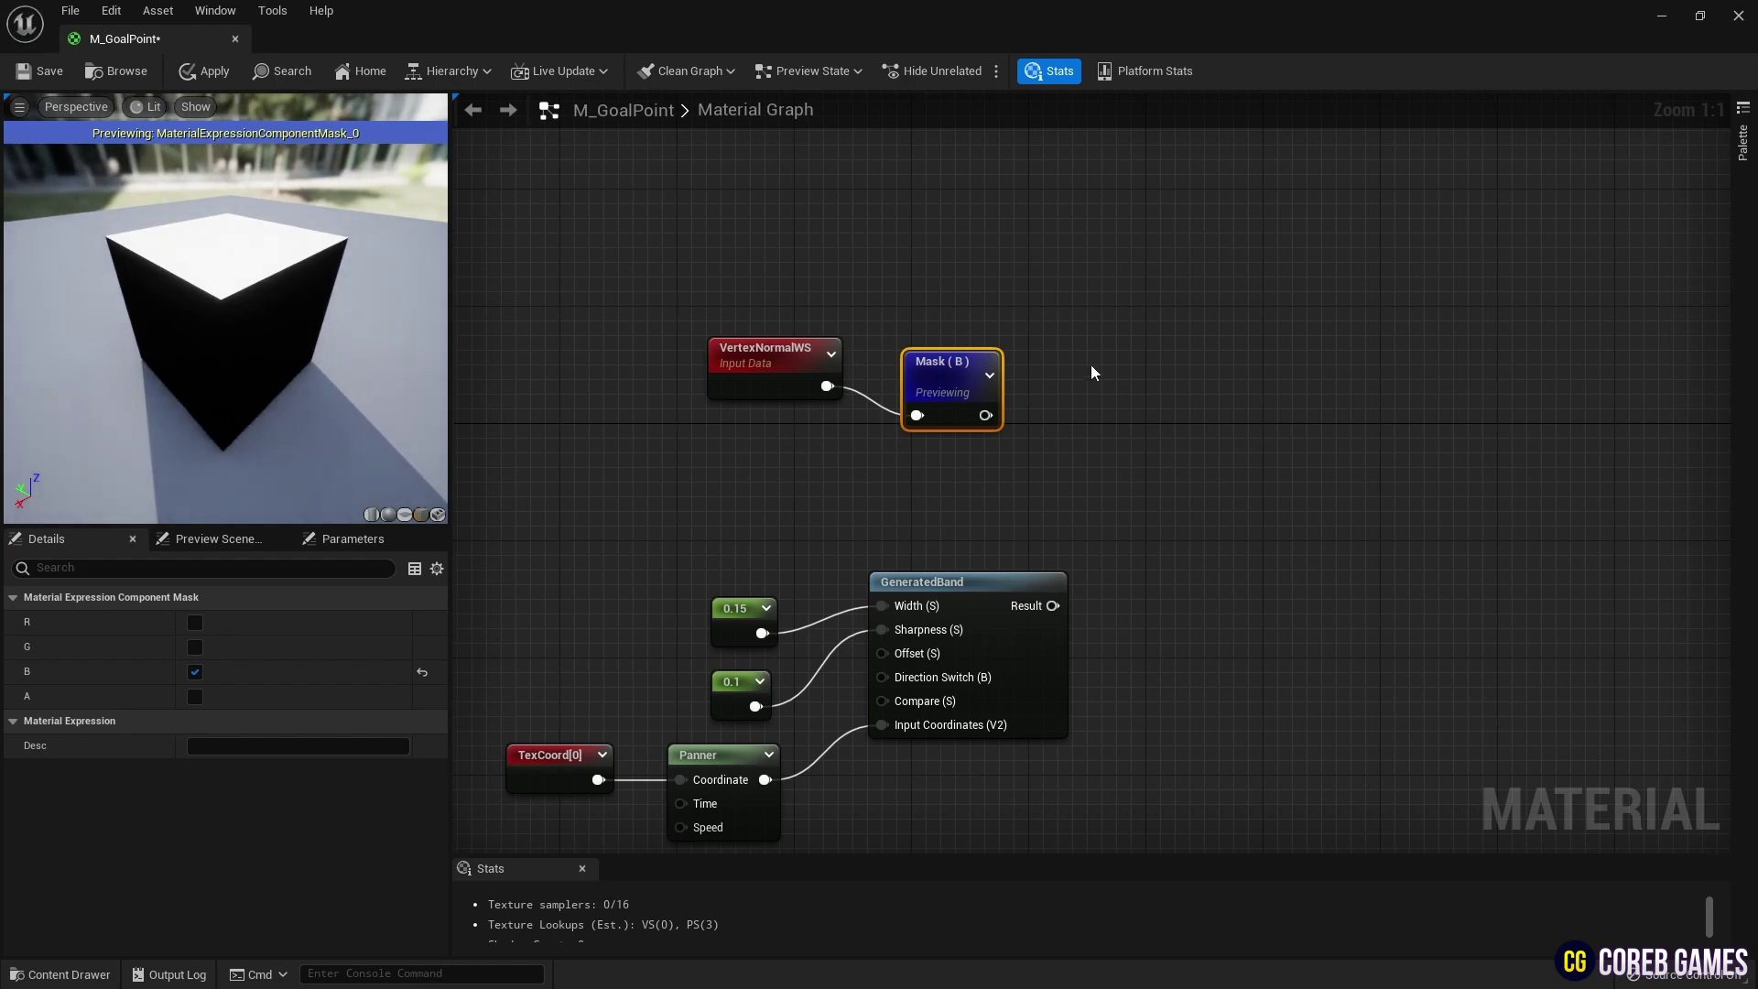
# Add an Abs node fed by the B mask and preview its output on the cube
pyautogui.rightClick(1130, 360)
pyautogui.write('abs')
pyautogui.press('Return')
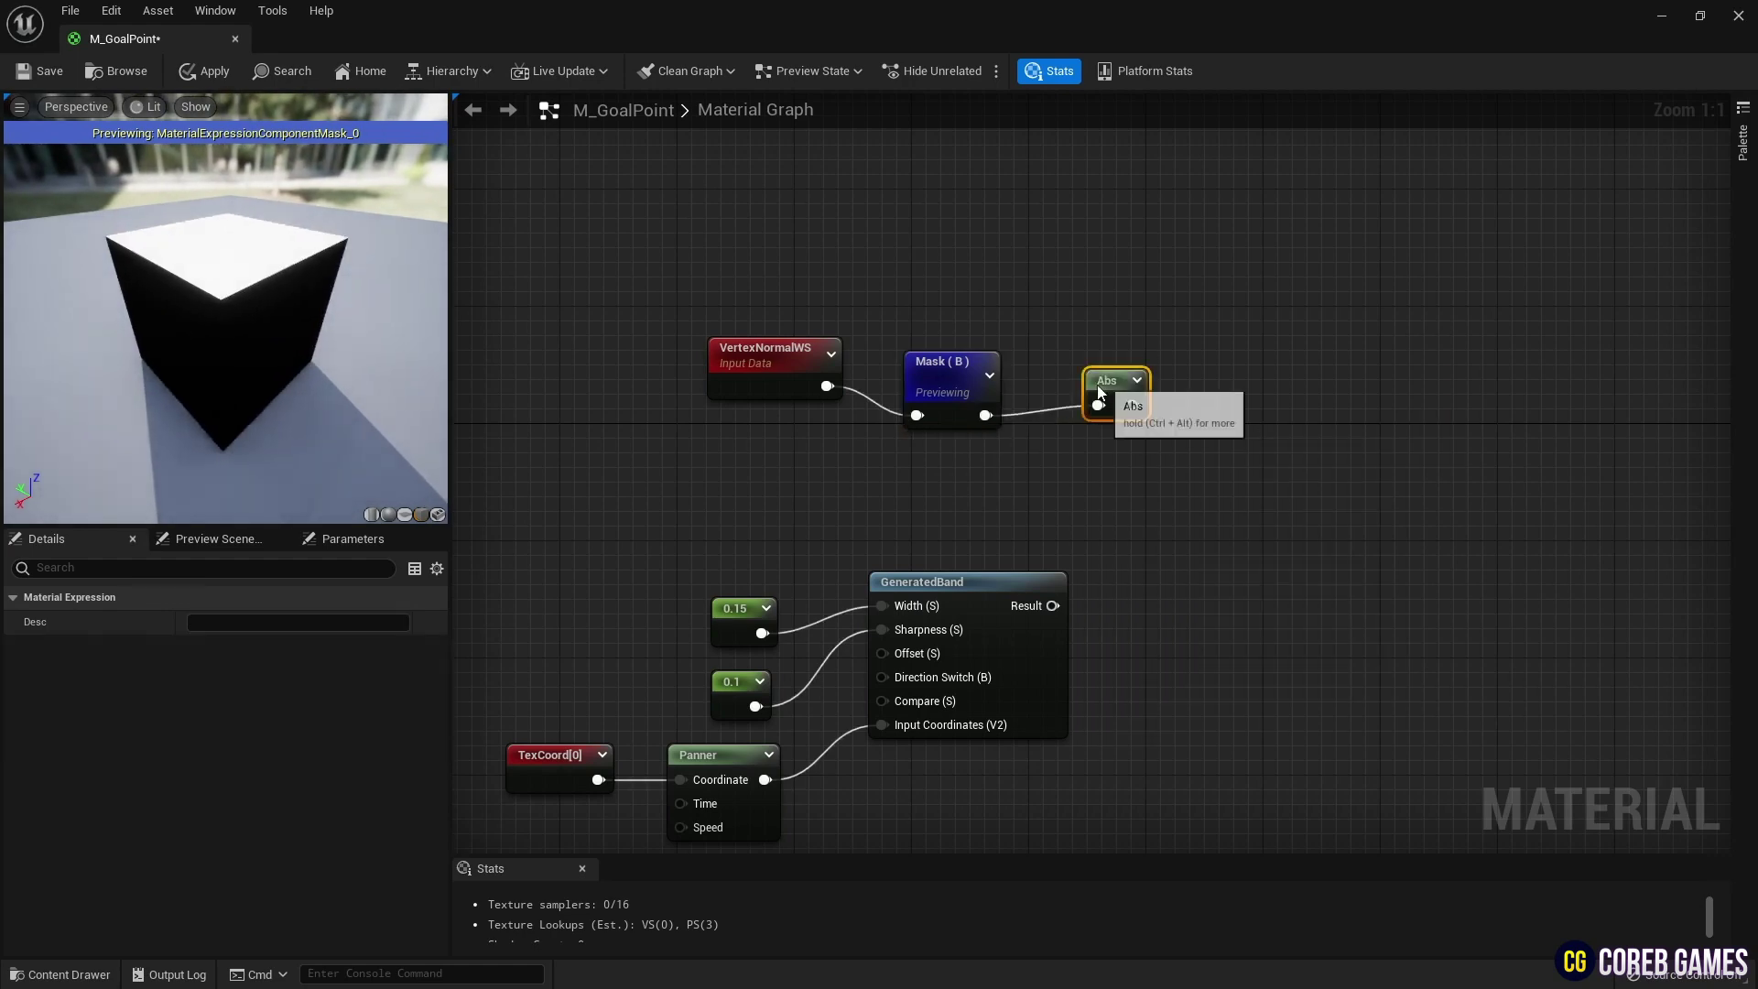
pyautogui.rightClick(1081, 398)
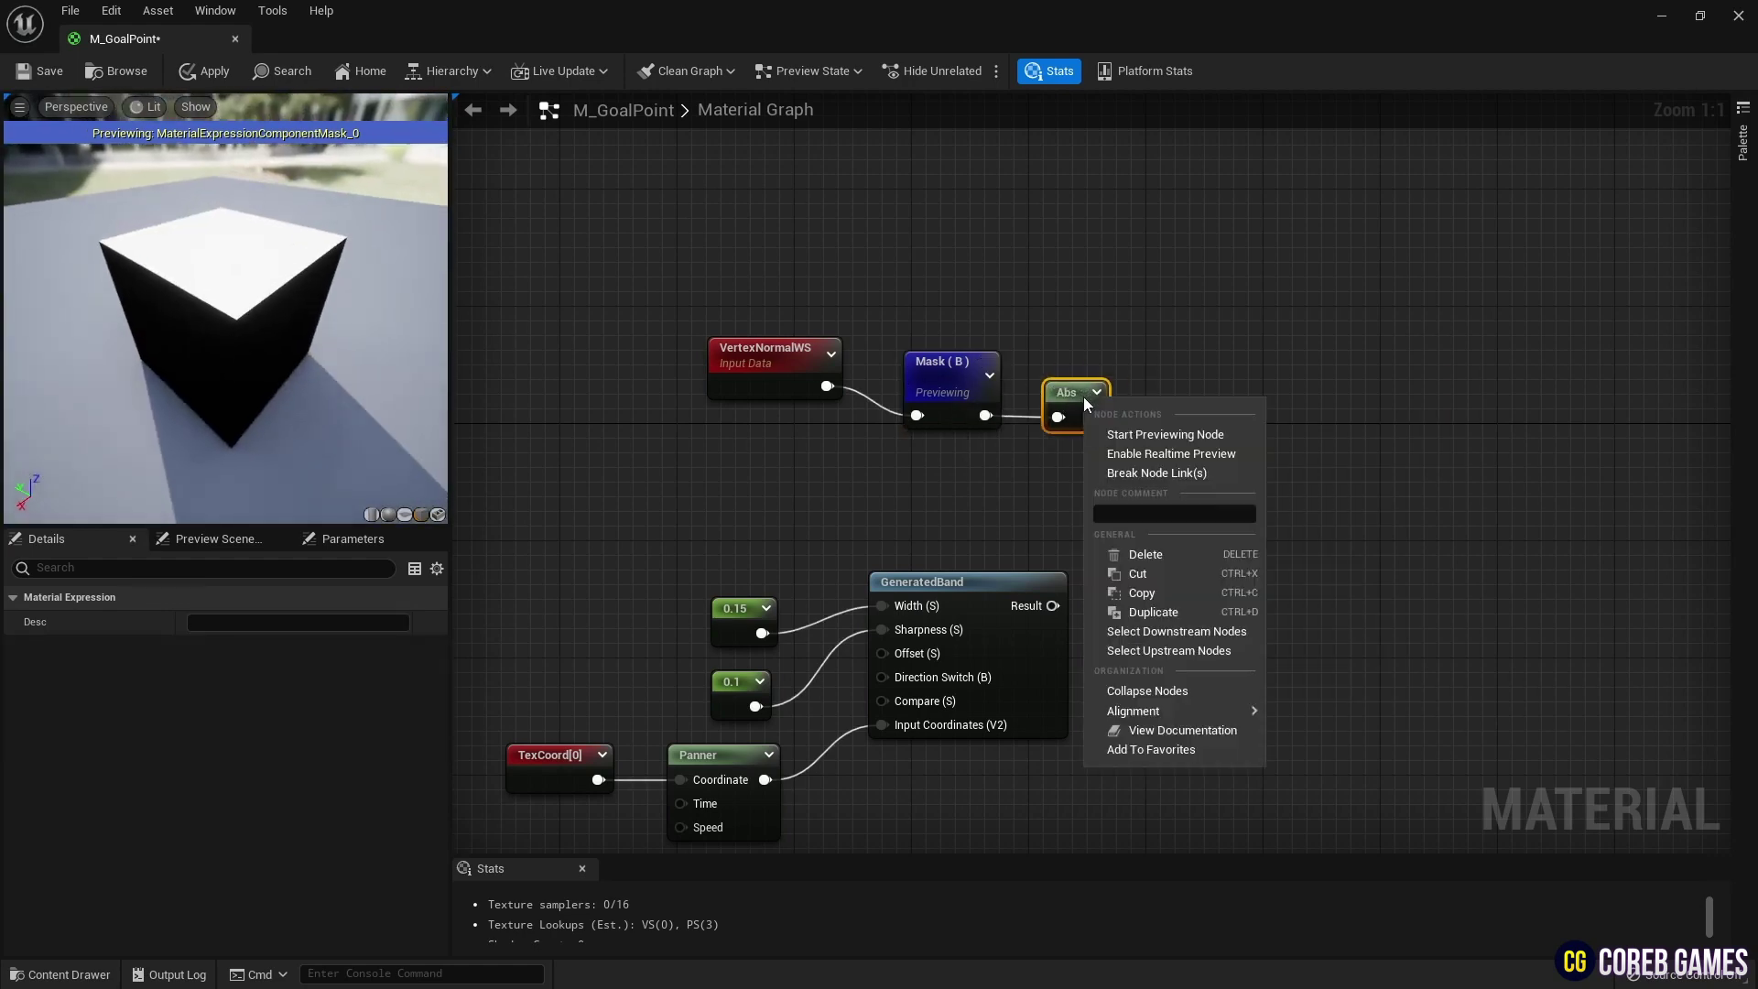
pyautogui.click(1131, 430)
pyautogui.moveTo(1131, 423); pyautogui.dragTo(1114, 407)
pyautogui.moveTo(274, 302)
pyautogui.mouseDown()
pyautogui.moveTo(278, 343)
pyautogui.moveTo(275, 188)
pyautogui.moveTo(265, 320)
pyautogui.moveTo(242, 316)
pyautogui.moveTo(275, 284)
pyautogui.moveTo(261, 316)
pyautogui.mouseUp()
# Add a OneMinus node, connect the Abs output to it, and preview the inverted mask on the cube
pyautogui.rightClick(1163, 408)
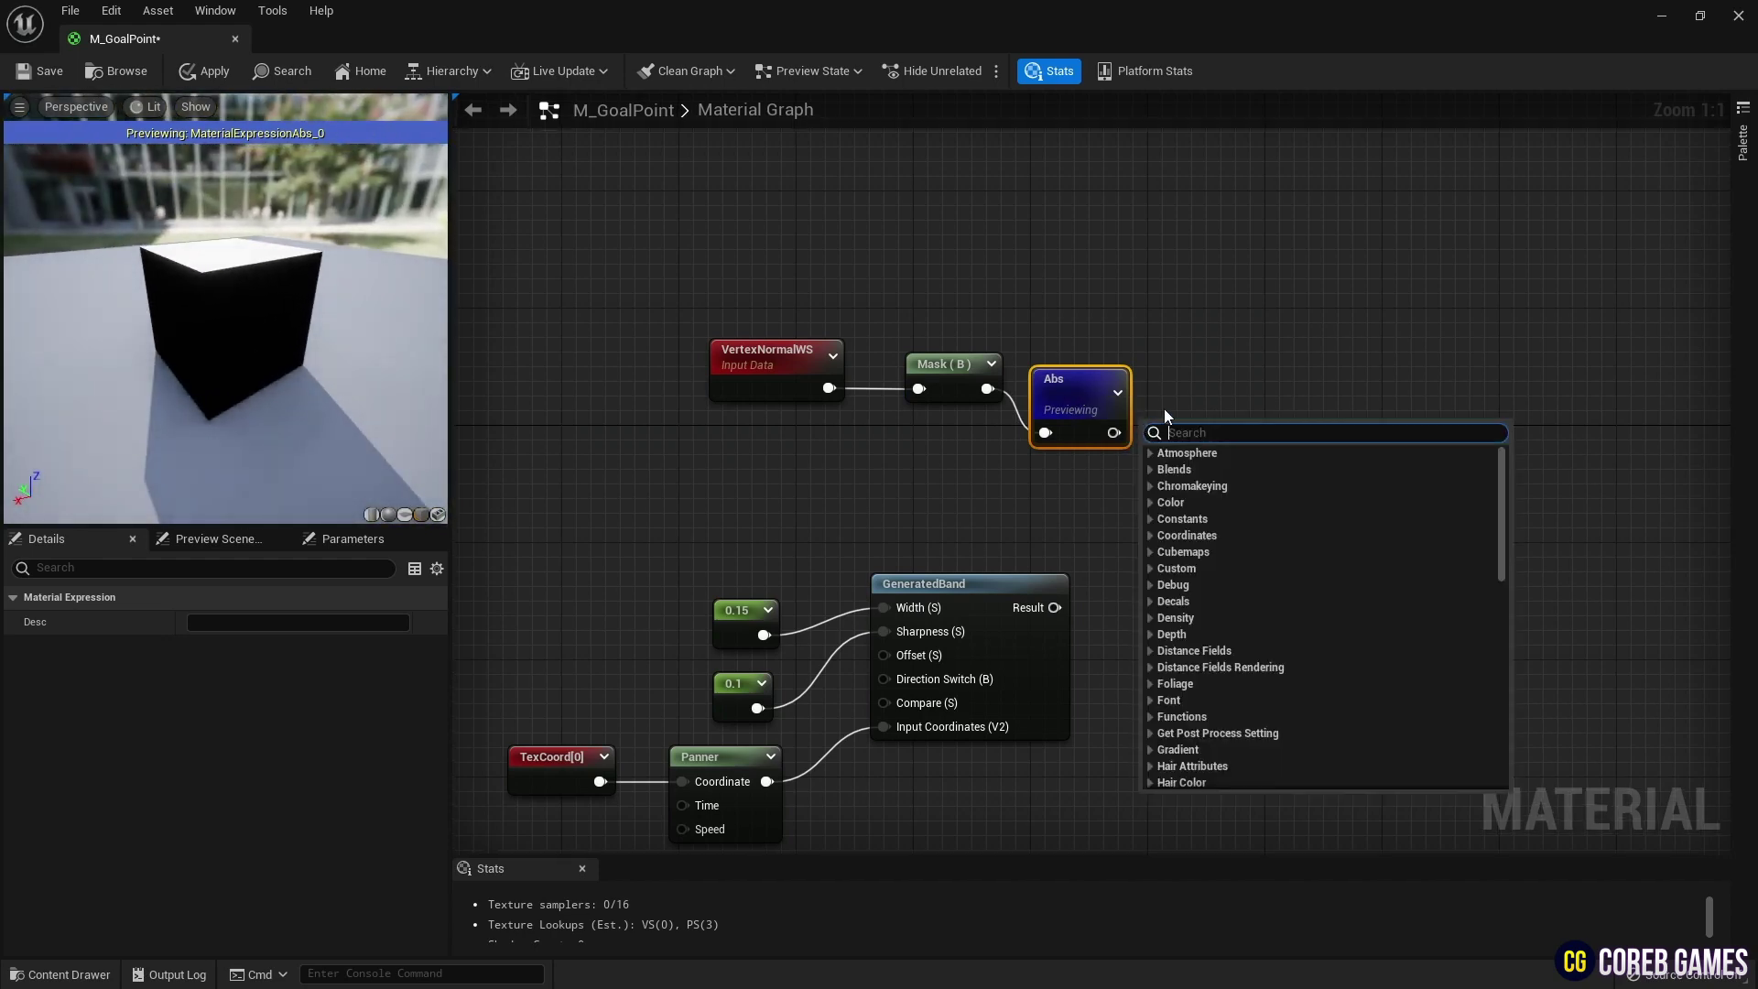
pyautogui.write('on')
pyautogui.press('Return')
pyautogui.moveTo(1114, 433); pyautogui.dragTo(1153, 456)
pyautogui.press('space')
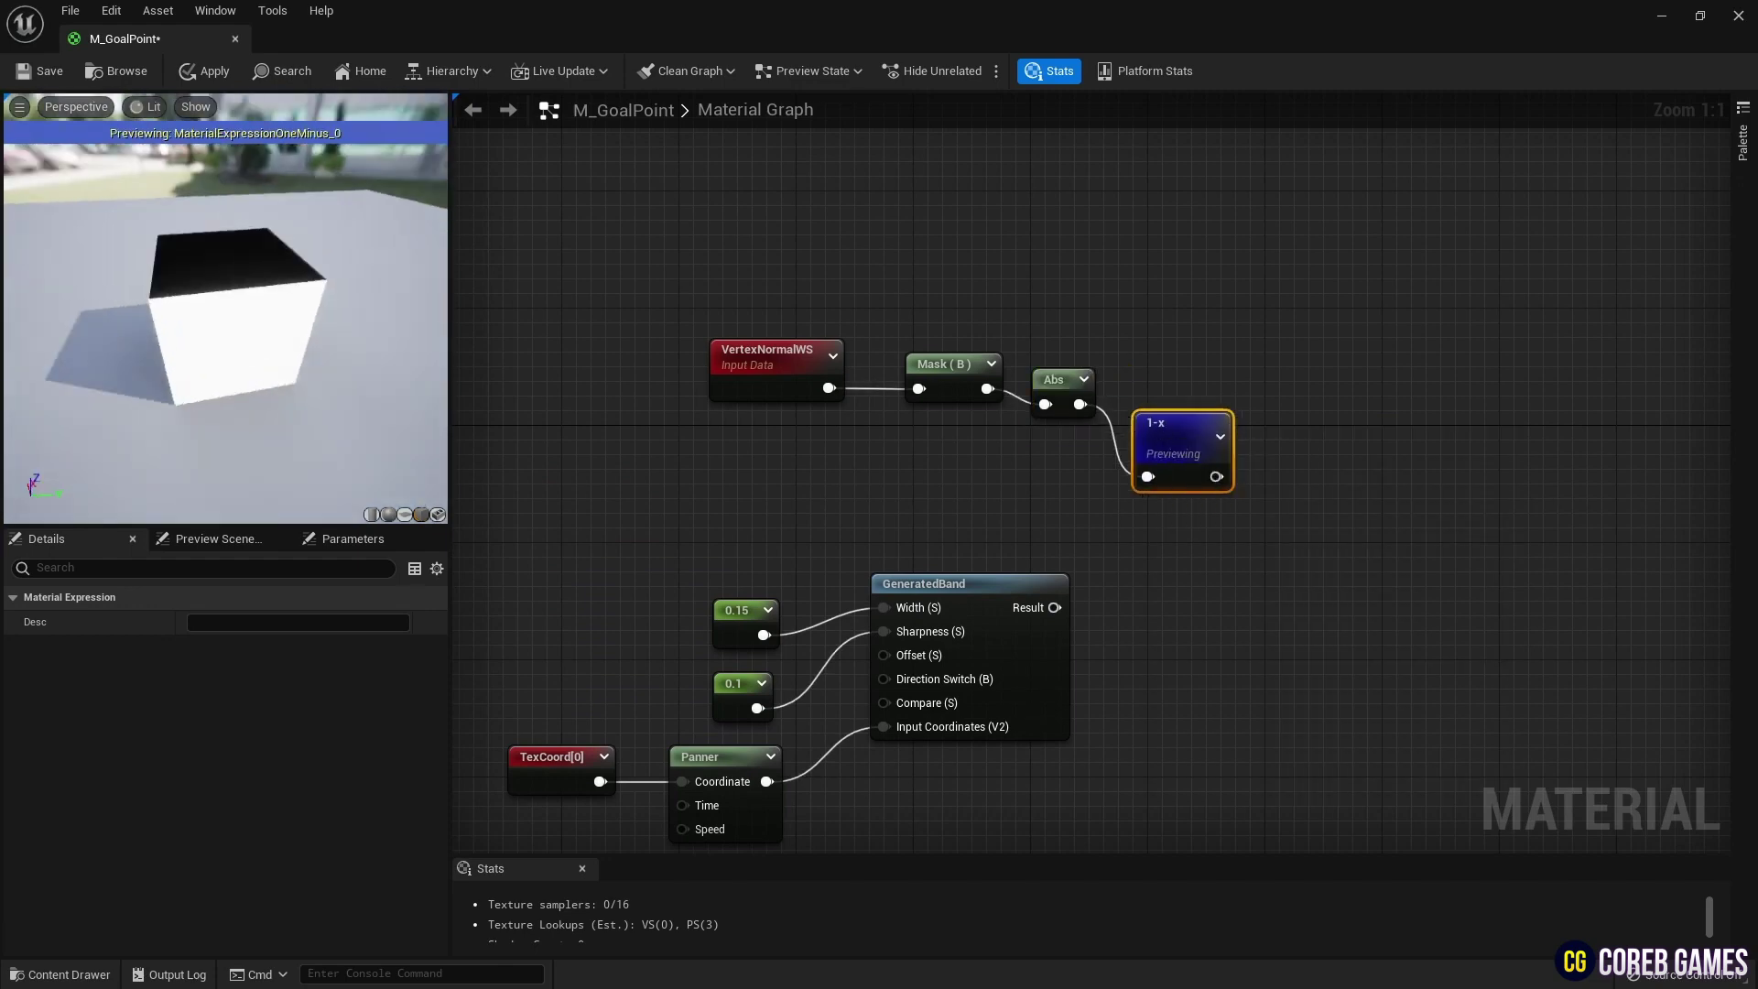
pyautogui.moveTo(238, 311)
pyautogui.mouseDown()
pyautogui.moveTo(257, 192)
pyautogui.moveTo(233, 312)
pyautogui.mouseUp()
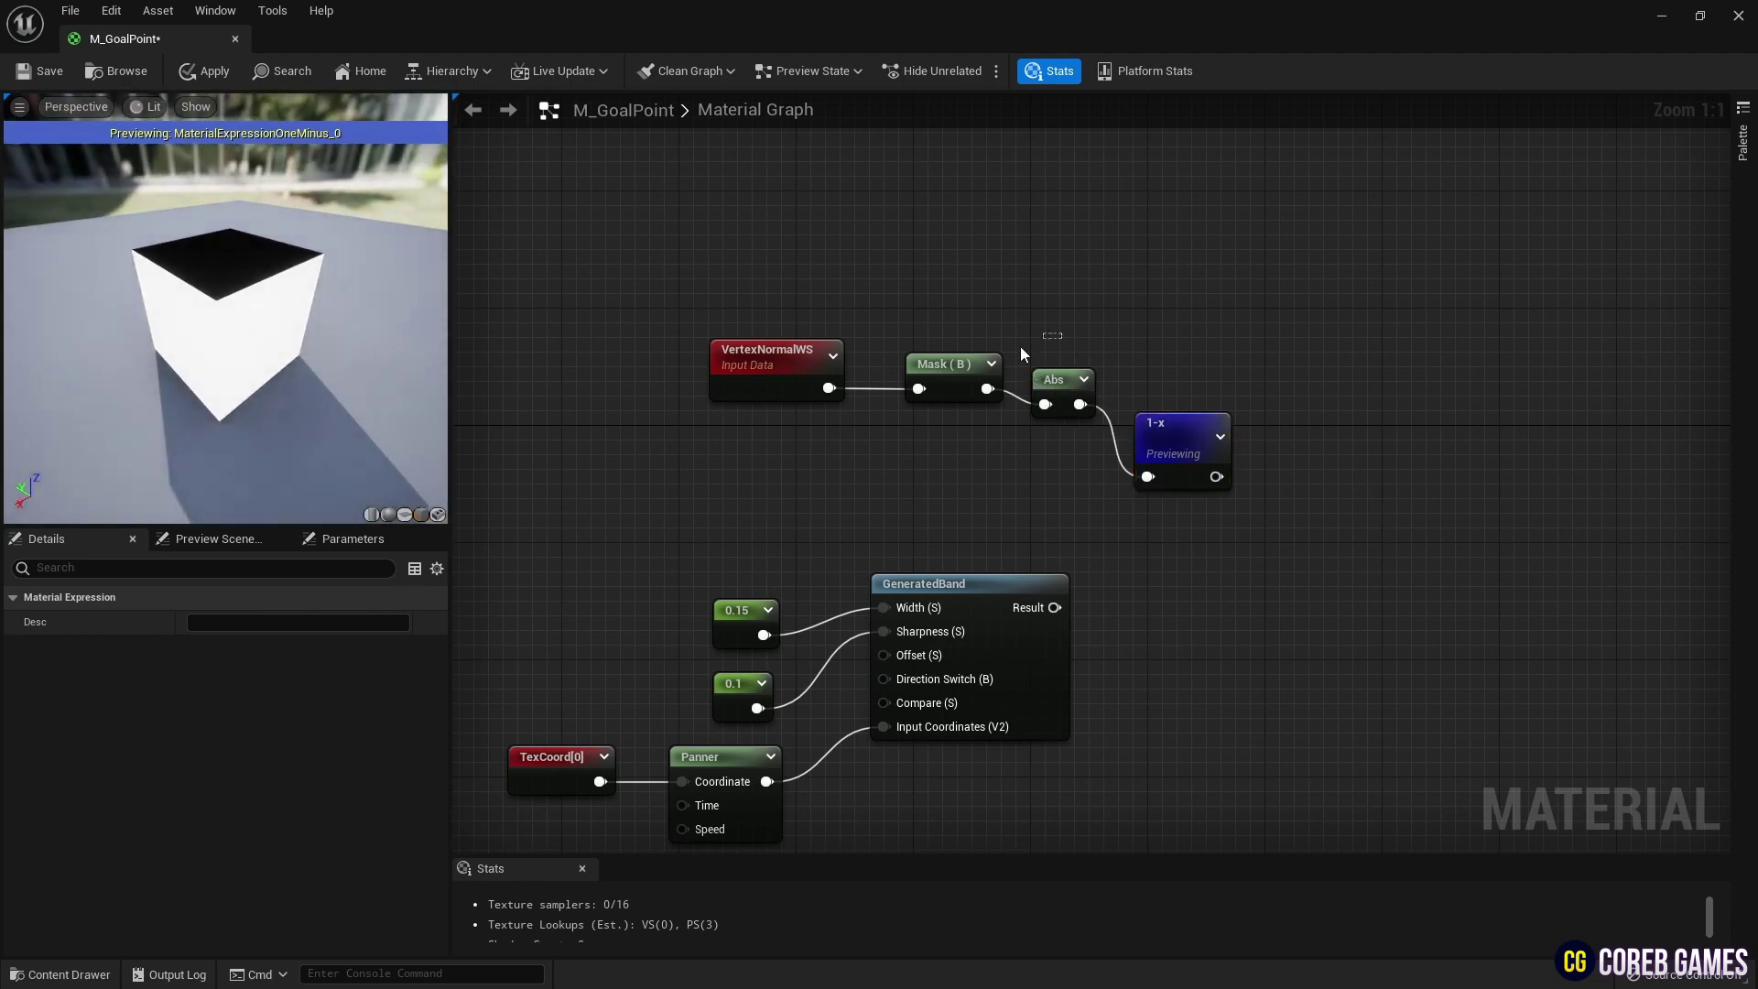
# Line up the Abs and 1-x nodes in a row with the VertexNormalWS and B mask nodes
pyautogui.click(1028, 401)
pyautogui.moveTo(1053, 394)
pyautogui.mouseDown()
pyautogui.moveTo(1023, 437)
pyautogui.moveTo(1030, 406)
pyautogui.mouseUp()
pyautogui.moveTo(1144, 430); pyautogui.dragTo(1100, 416)
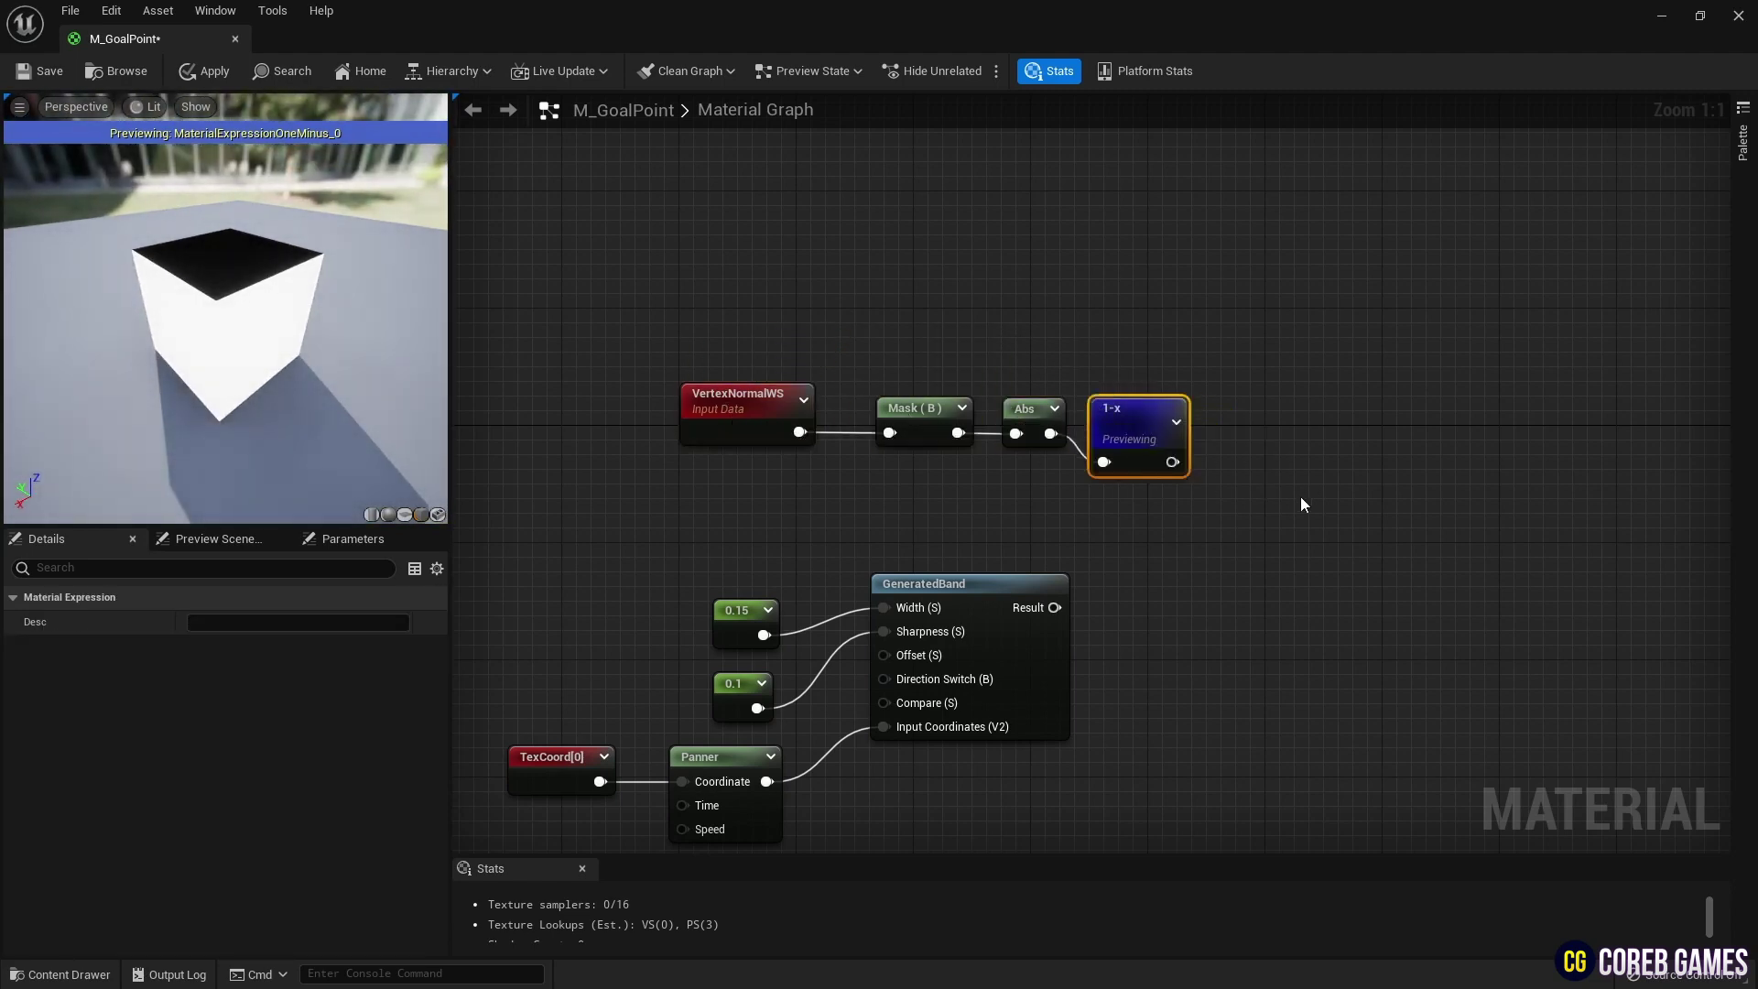
# Add a Lerp node with 1-x feeding its Alpha and the GeneratedBand result feeding its B input
pyautogui.moveTo(1230, 479); pyautogui.dragTo(1078, 474, button='right')
pyautogui.click(1104, 464)
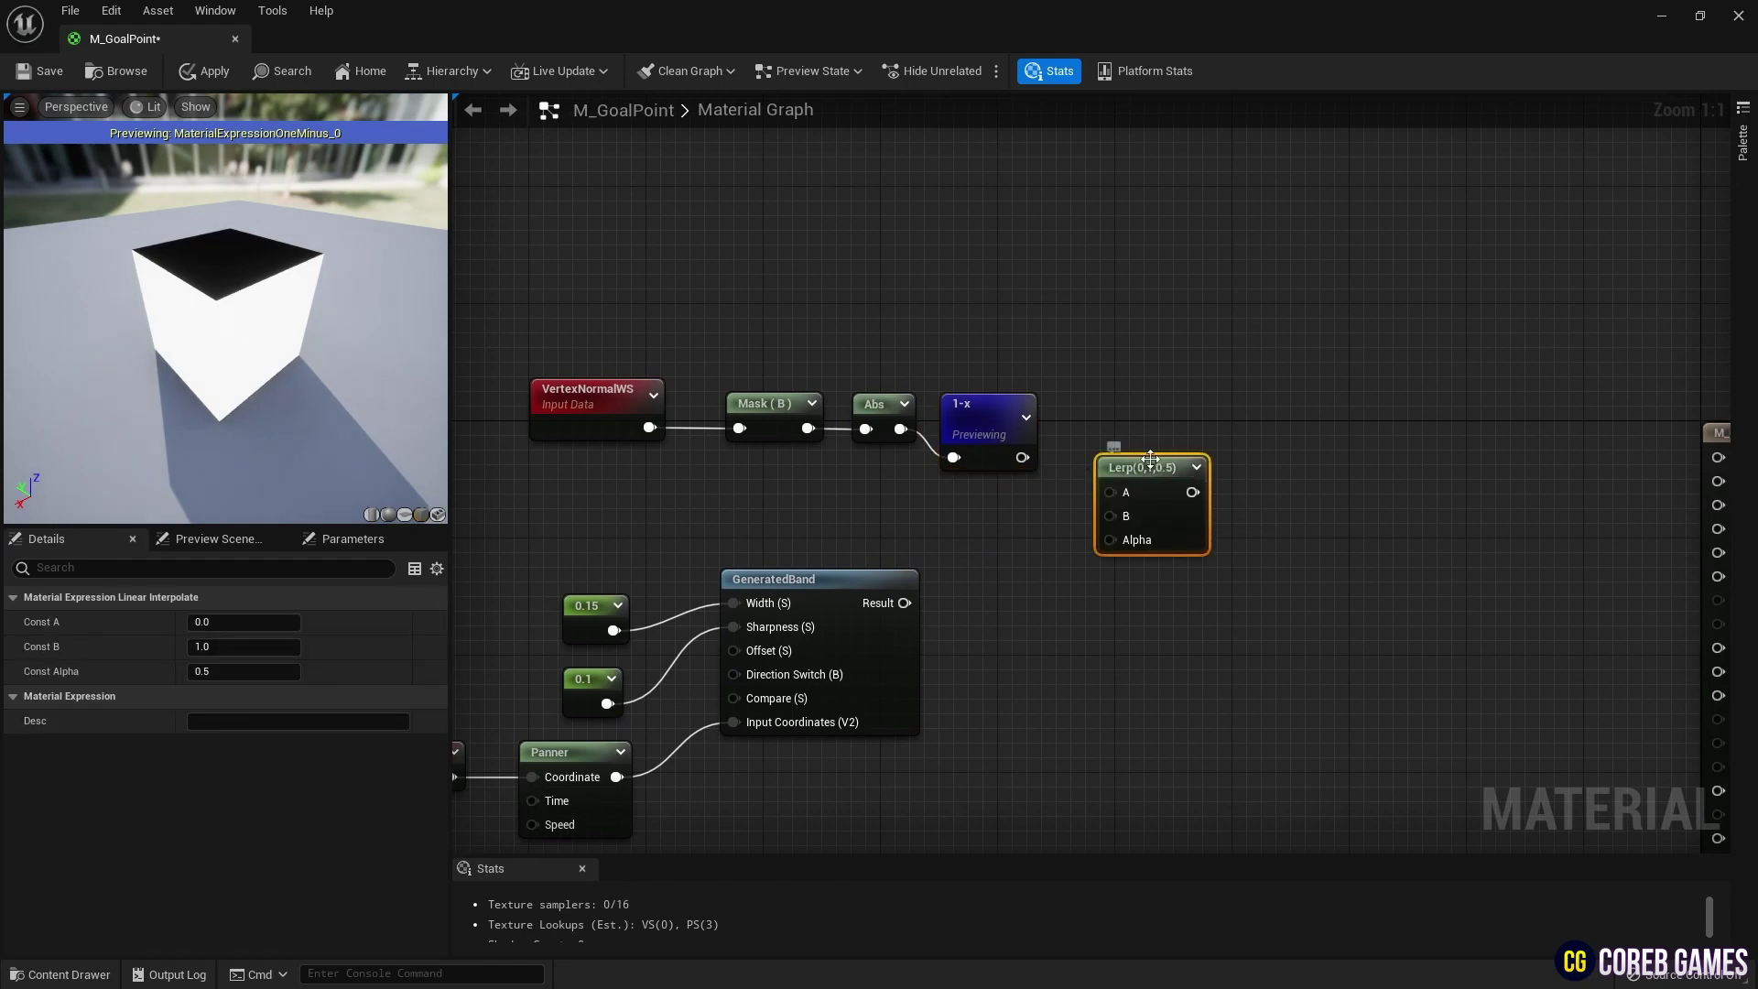
pyautogui.moveTo(1016, 460); pyautogui.dragTo(1110, 539)
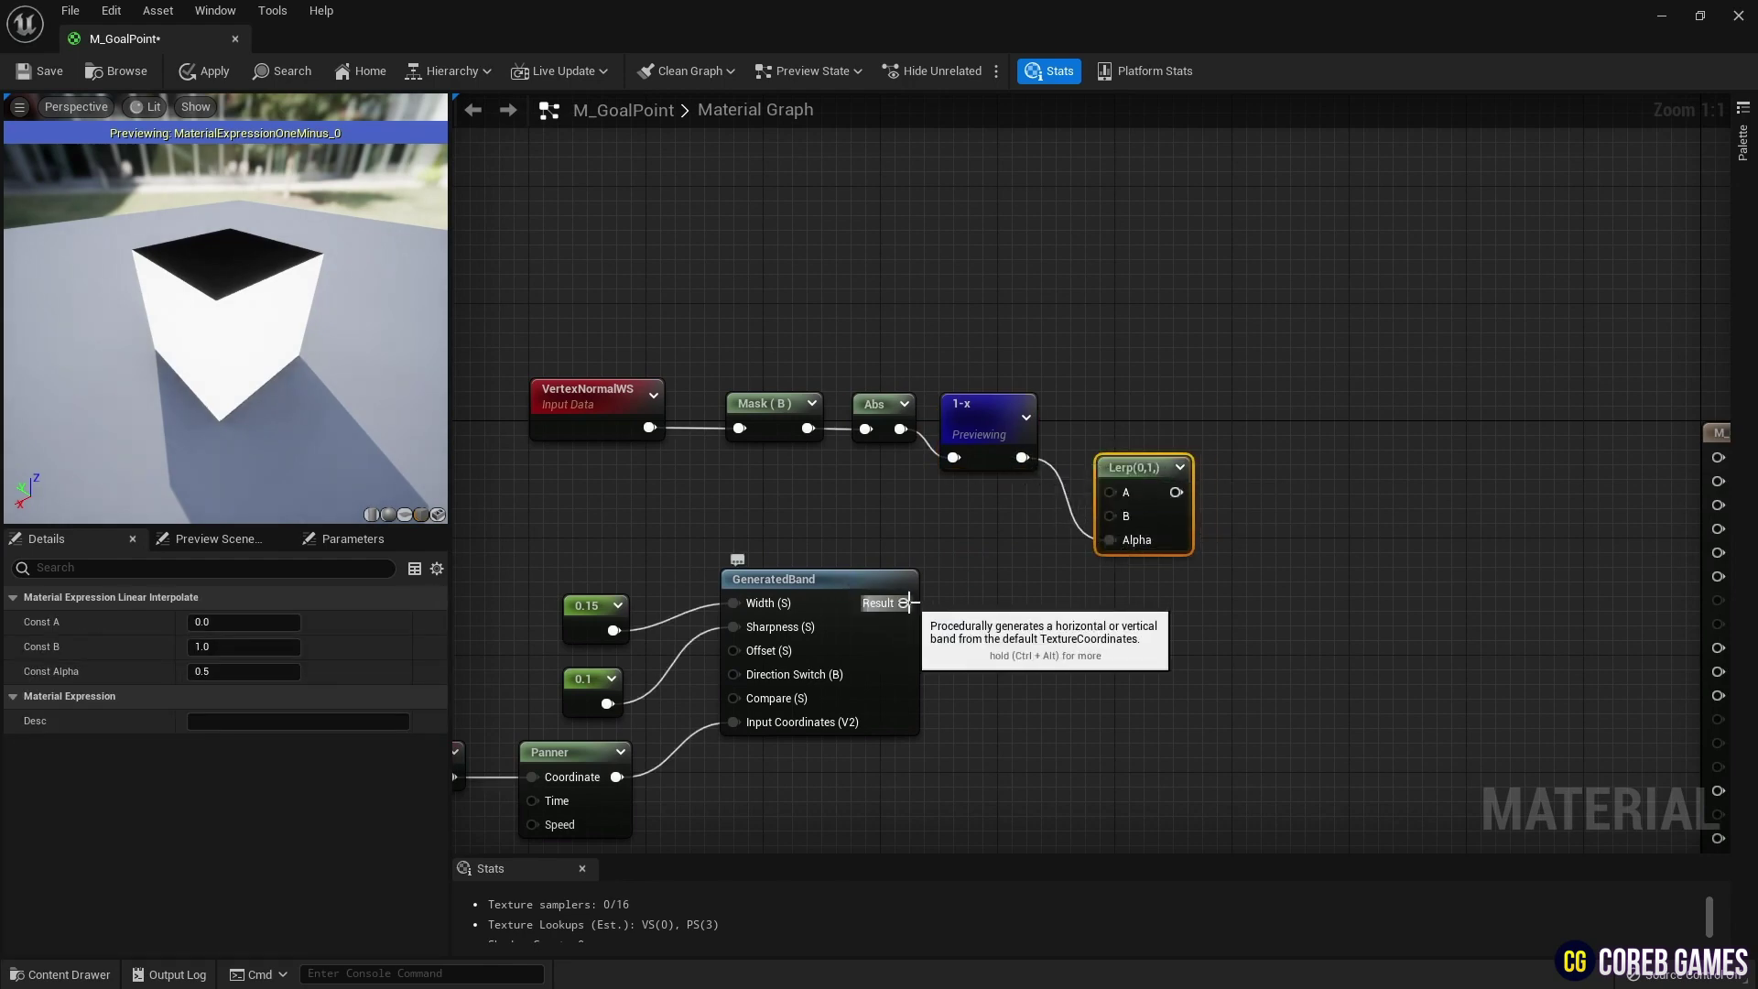
pyautogui.moveTo(904, 603); pyautogui.dragTo(911, 609)
pyautogui.moveTo(1106, 515); pyautogui.dragTo(1109, 517)
# Preview the Lerp node's output on the cube from above, and stop previewing it after the check
pyautogui.press('space')
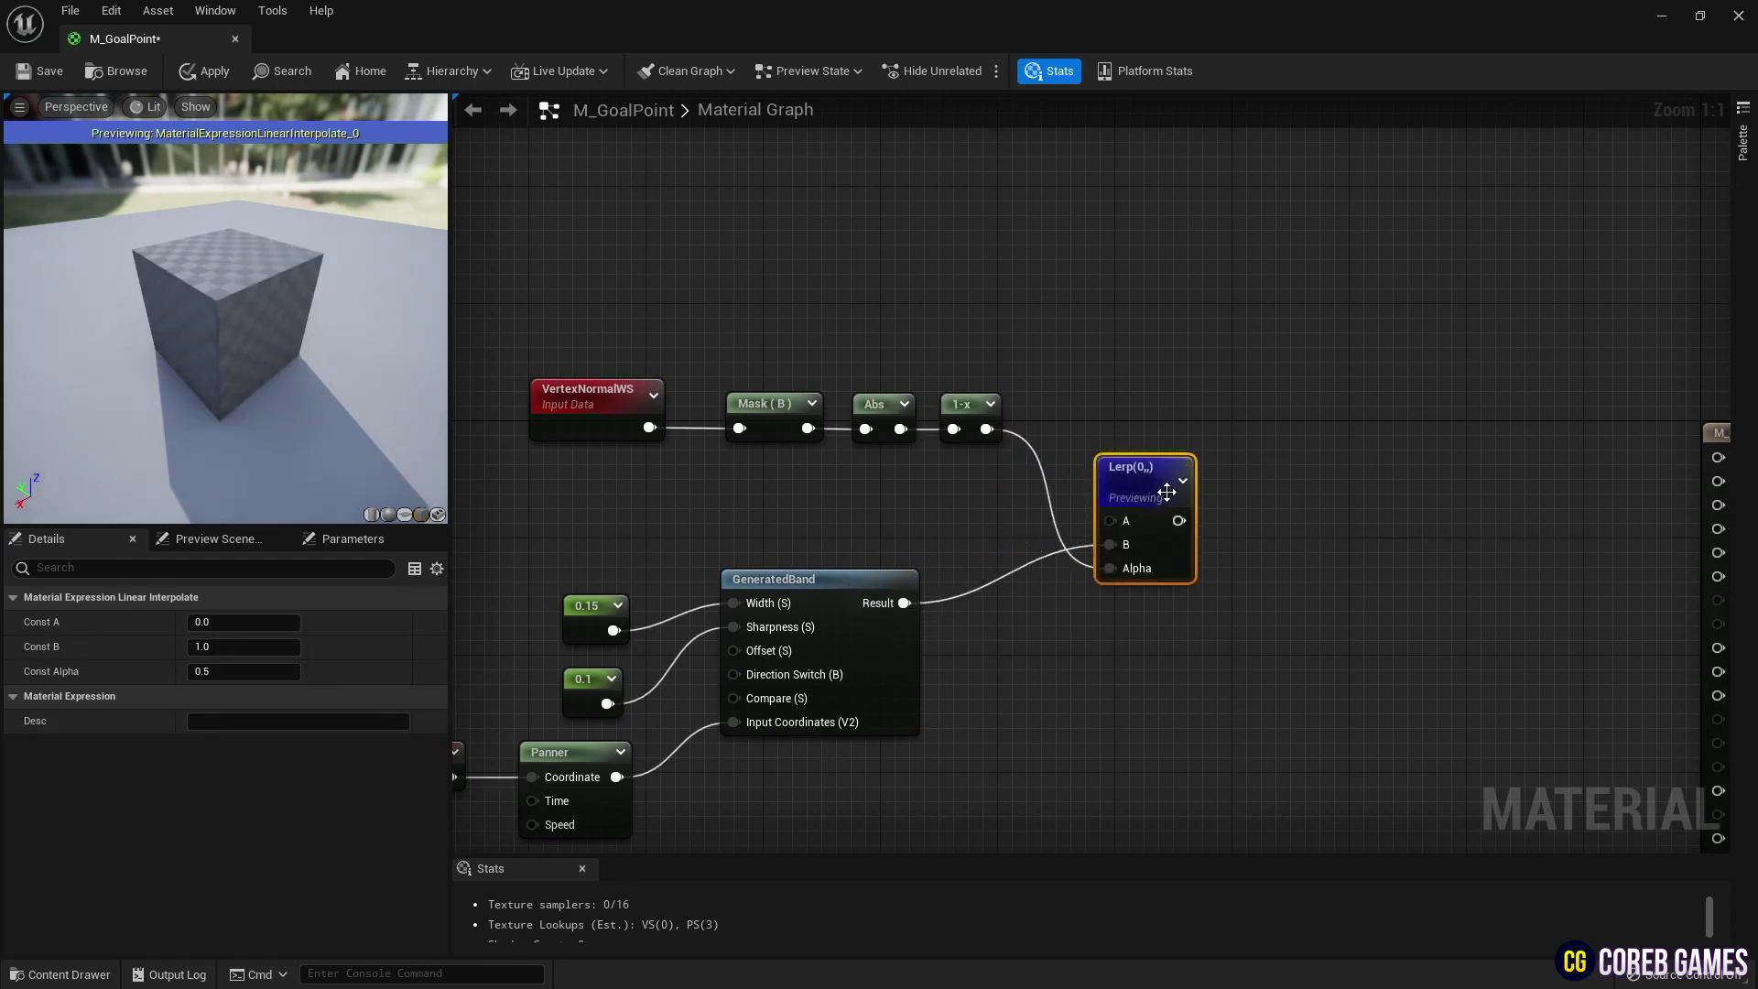
pyautogui.moveTo(254, 336)
pyautogui.mouseDown()
pyautogui.moveTo(286, 289)
pyautogui.moveTo(254, 336)
pyautogui.mouseUp()
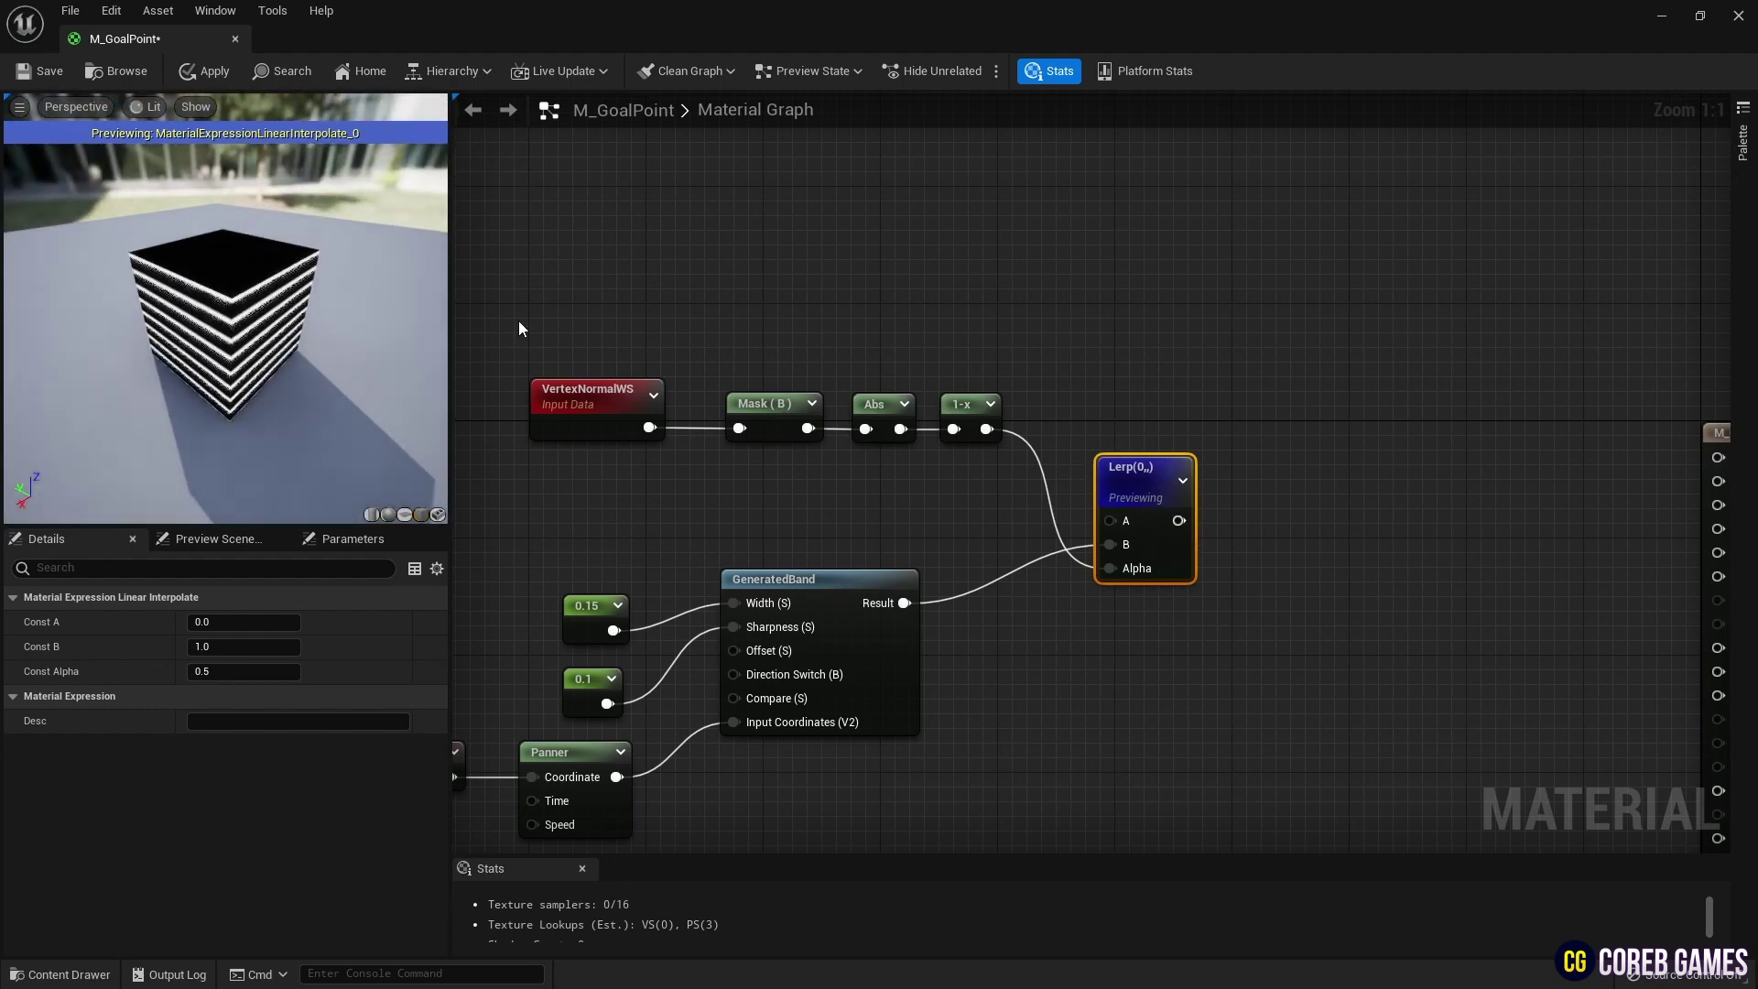
pyautogui.moveTo(1195, 363); pyautogui.dragTo(1023, 239, button='right')
pyautogui.moveTo(1054, 332); pyautogui.dragTo(1075, 342, button='right')
pyautogui.rightClick(1041, 350)
pyautogui.click(1057, 363)
# Add a BoundingBoxBased_0-1_UVW node and place it directly below GeneratedBand
pyautogui.moveTo(1085, 460); pyautogui.dragTo(1099, 338, button='right')
pyautogui.rightClick(899, 430)
pyautogui.write('boun')
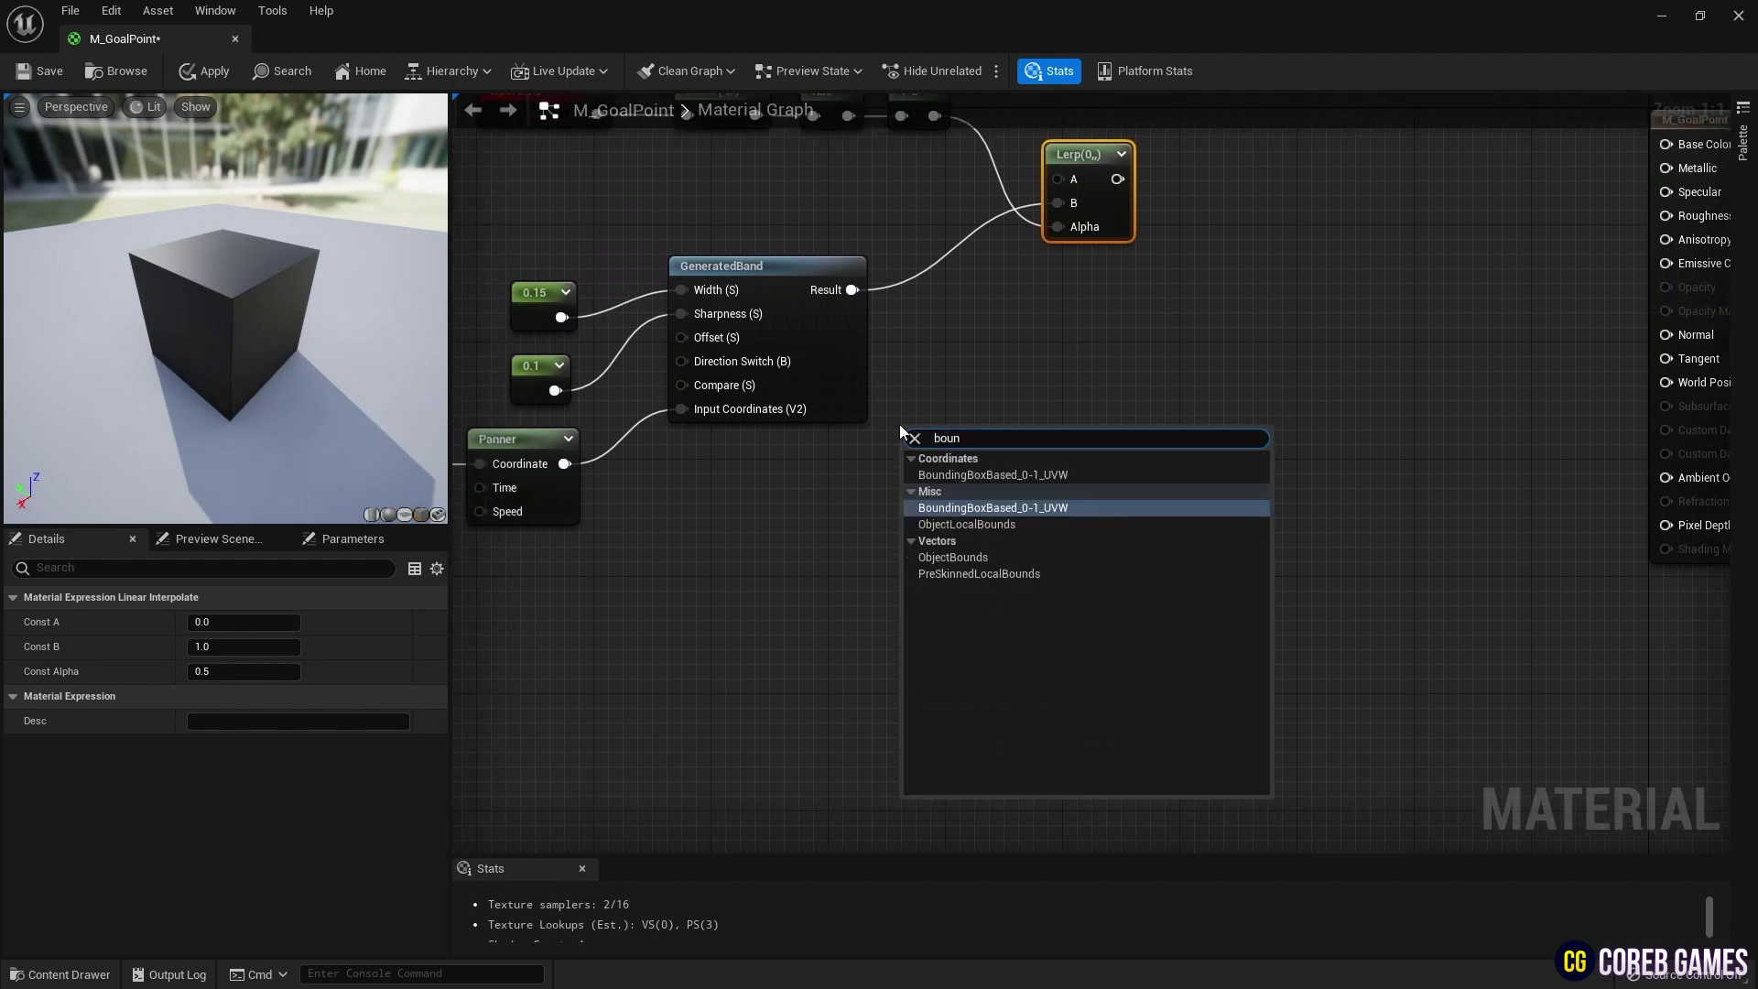
pyautogui.press('Return')
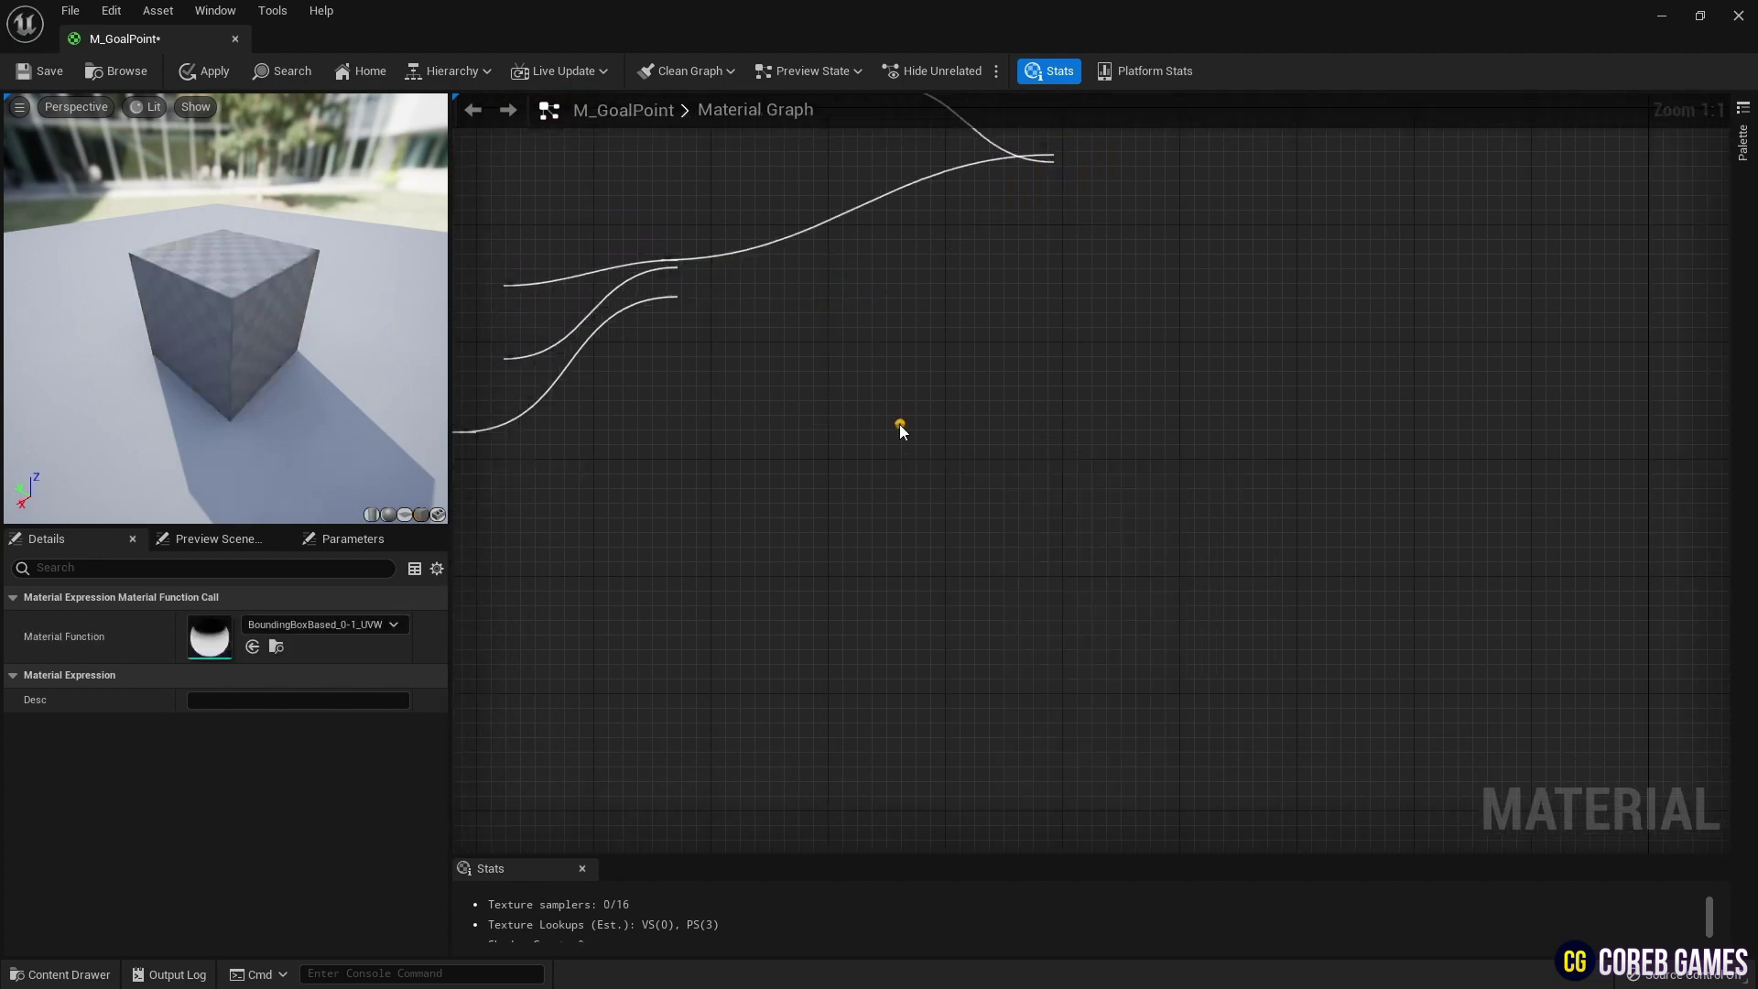
pyautogui.moveTo(959, 442); pyautogui.dragTo(729, 486)
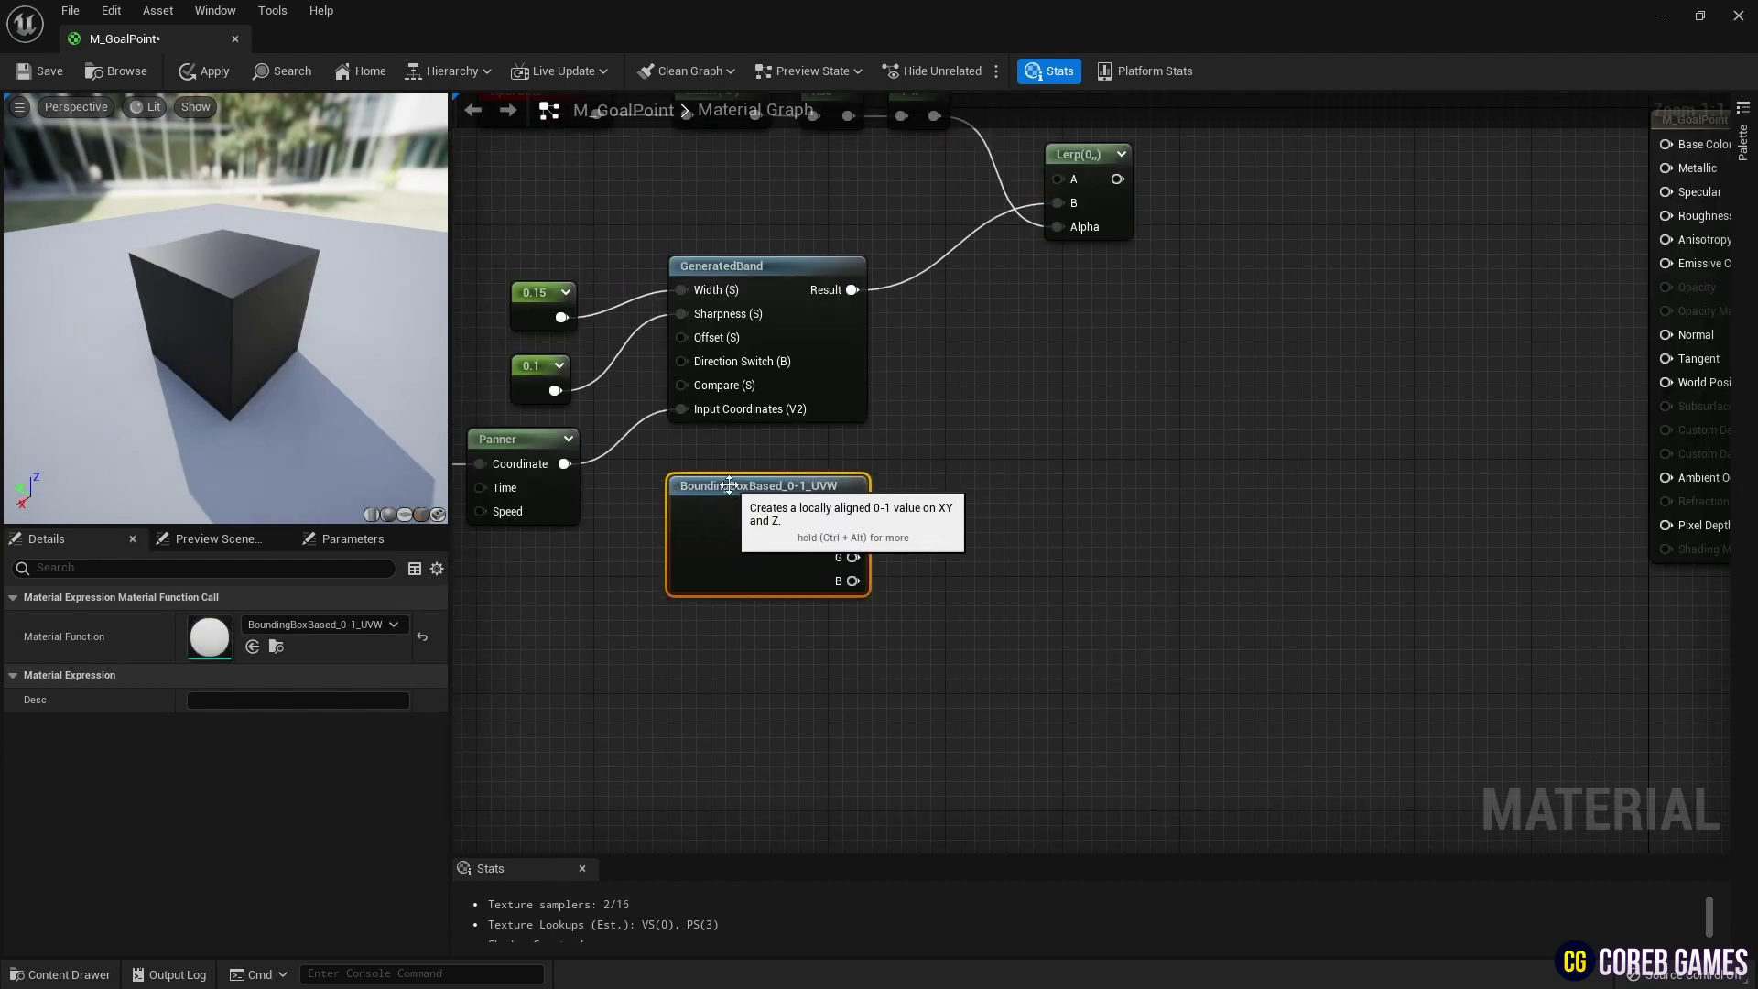
# Add a DotProduct node beside the BoundingBoxBased_0-1_UVW node
pyautogui.rightClick(939, 492)
pyautogui.write('dot')
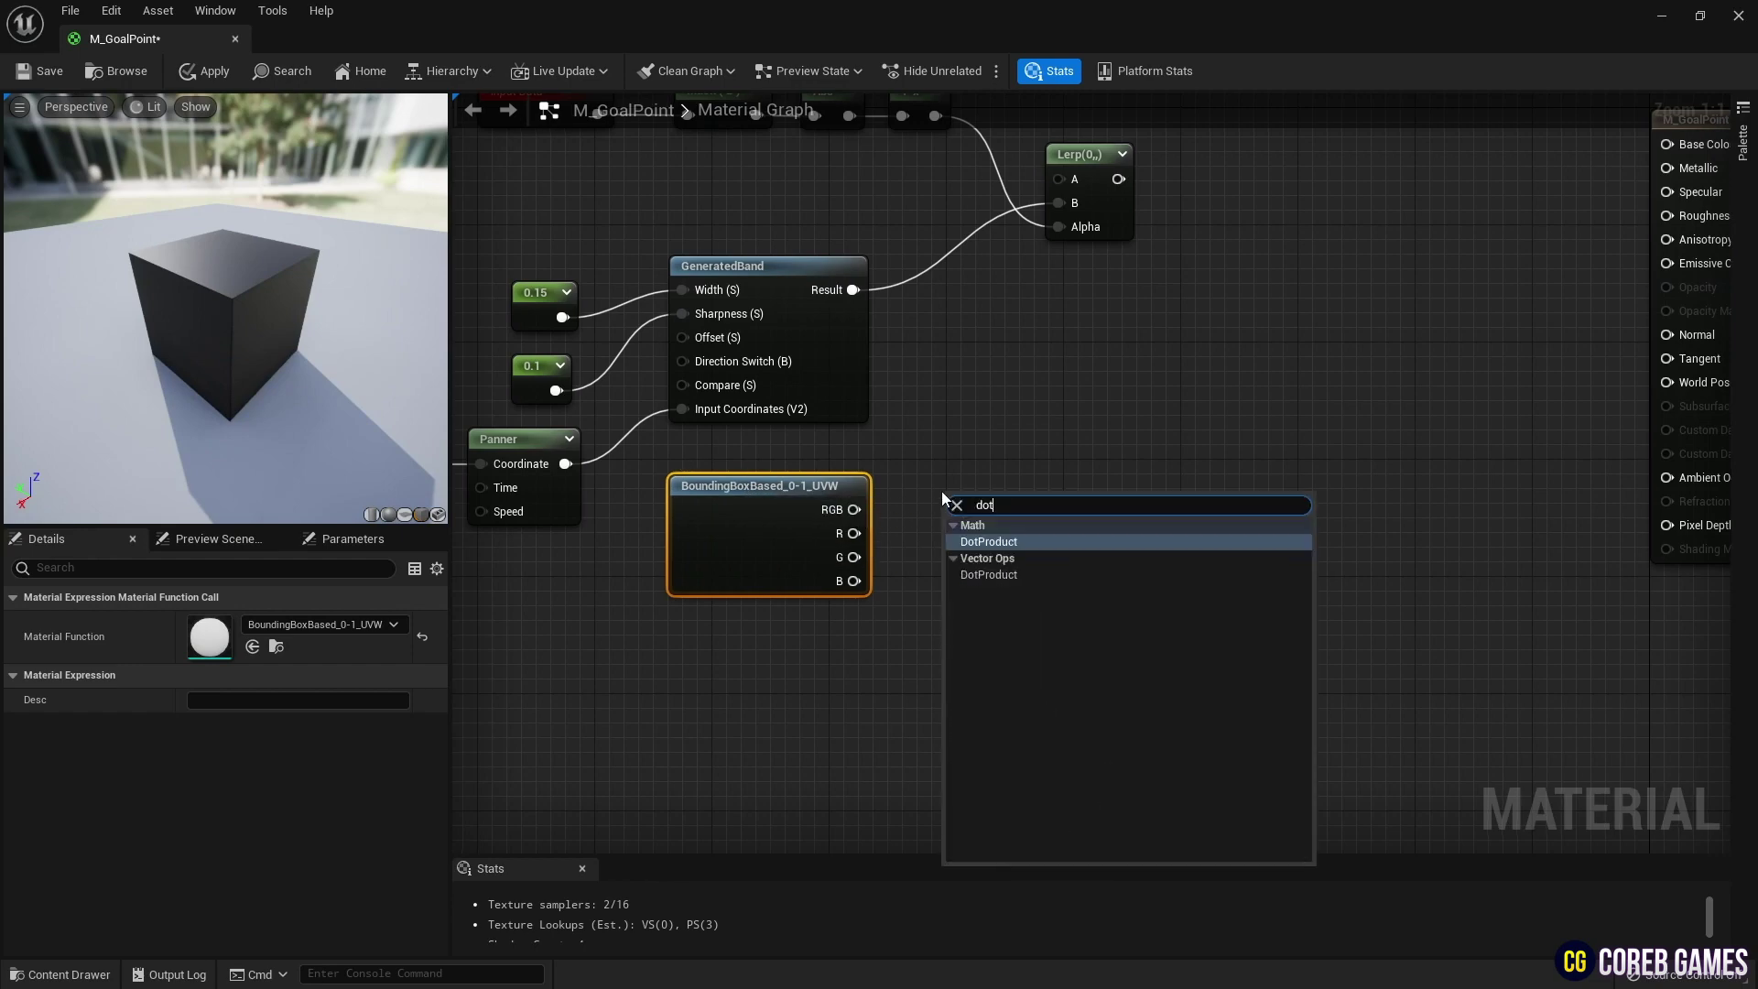
pyautogui.press('Return')
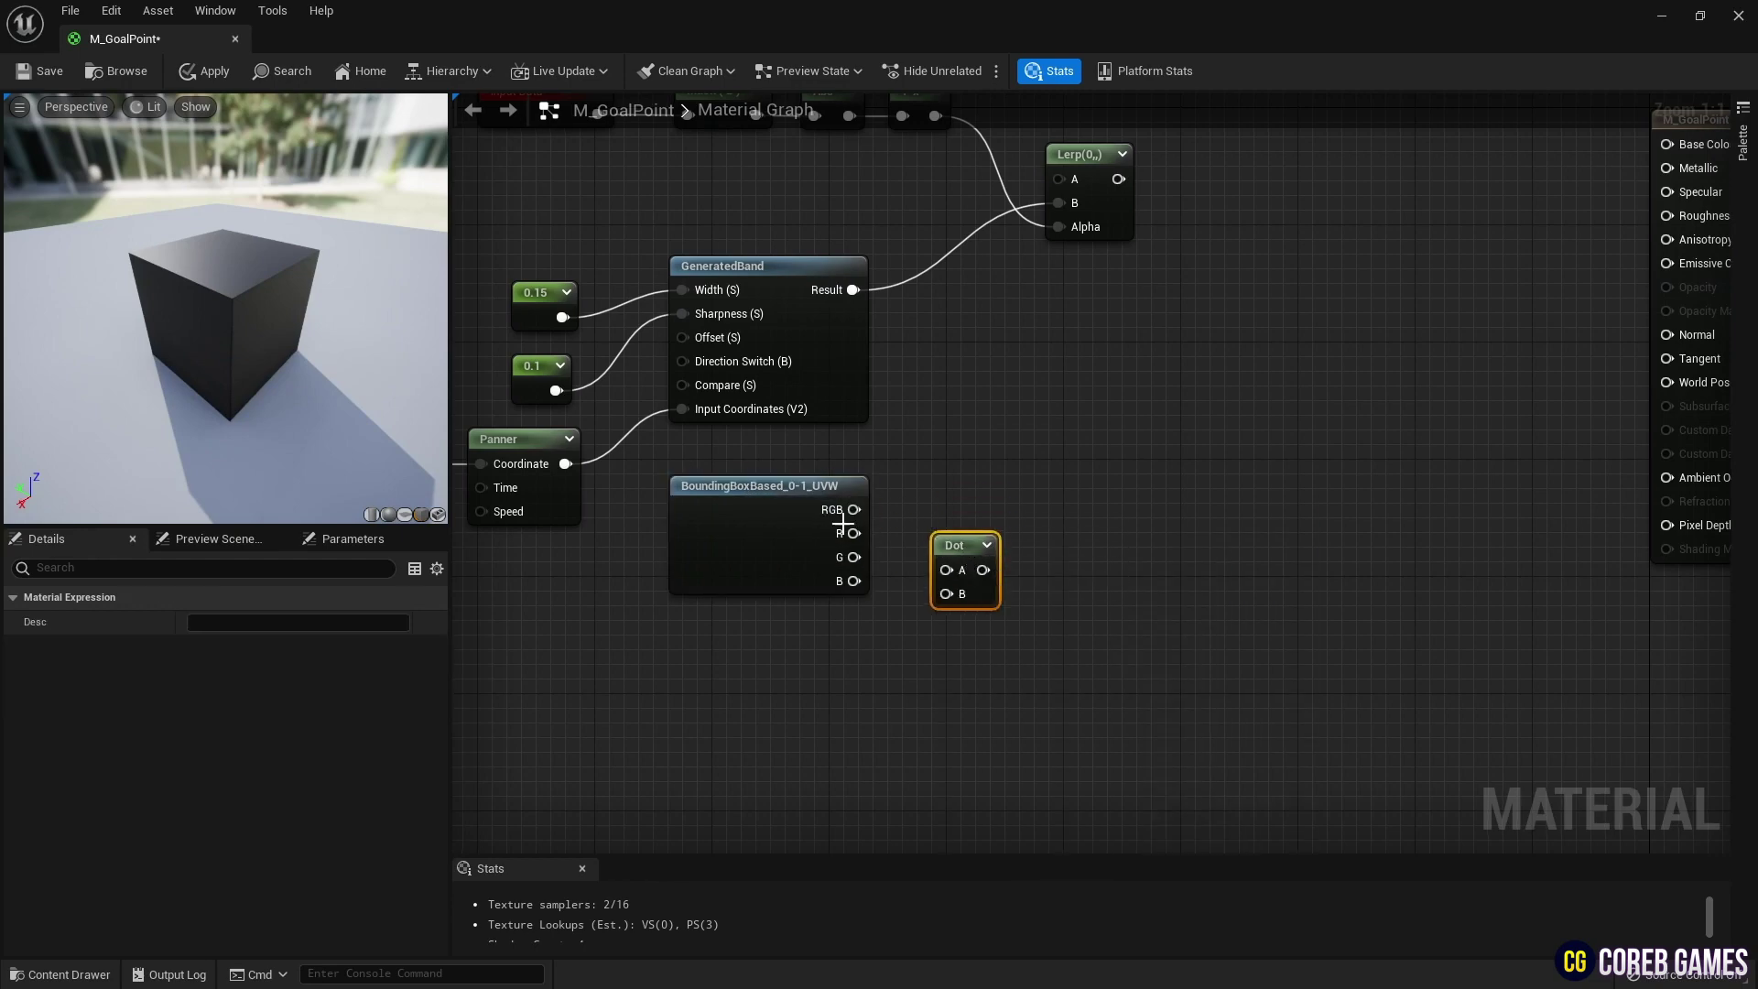
# Add a Constant3Vector below BoundingBoxBased_0-1_UVW and set its blue component to 1 for a value of 0,0,1
pyautogui.moveTo(756, 637); pyautogui.dragTo(794, 556, button='right')
pyautogui.press('3')
pyautogui.click(772, 585)
pyautogui.click(286, 626)
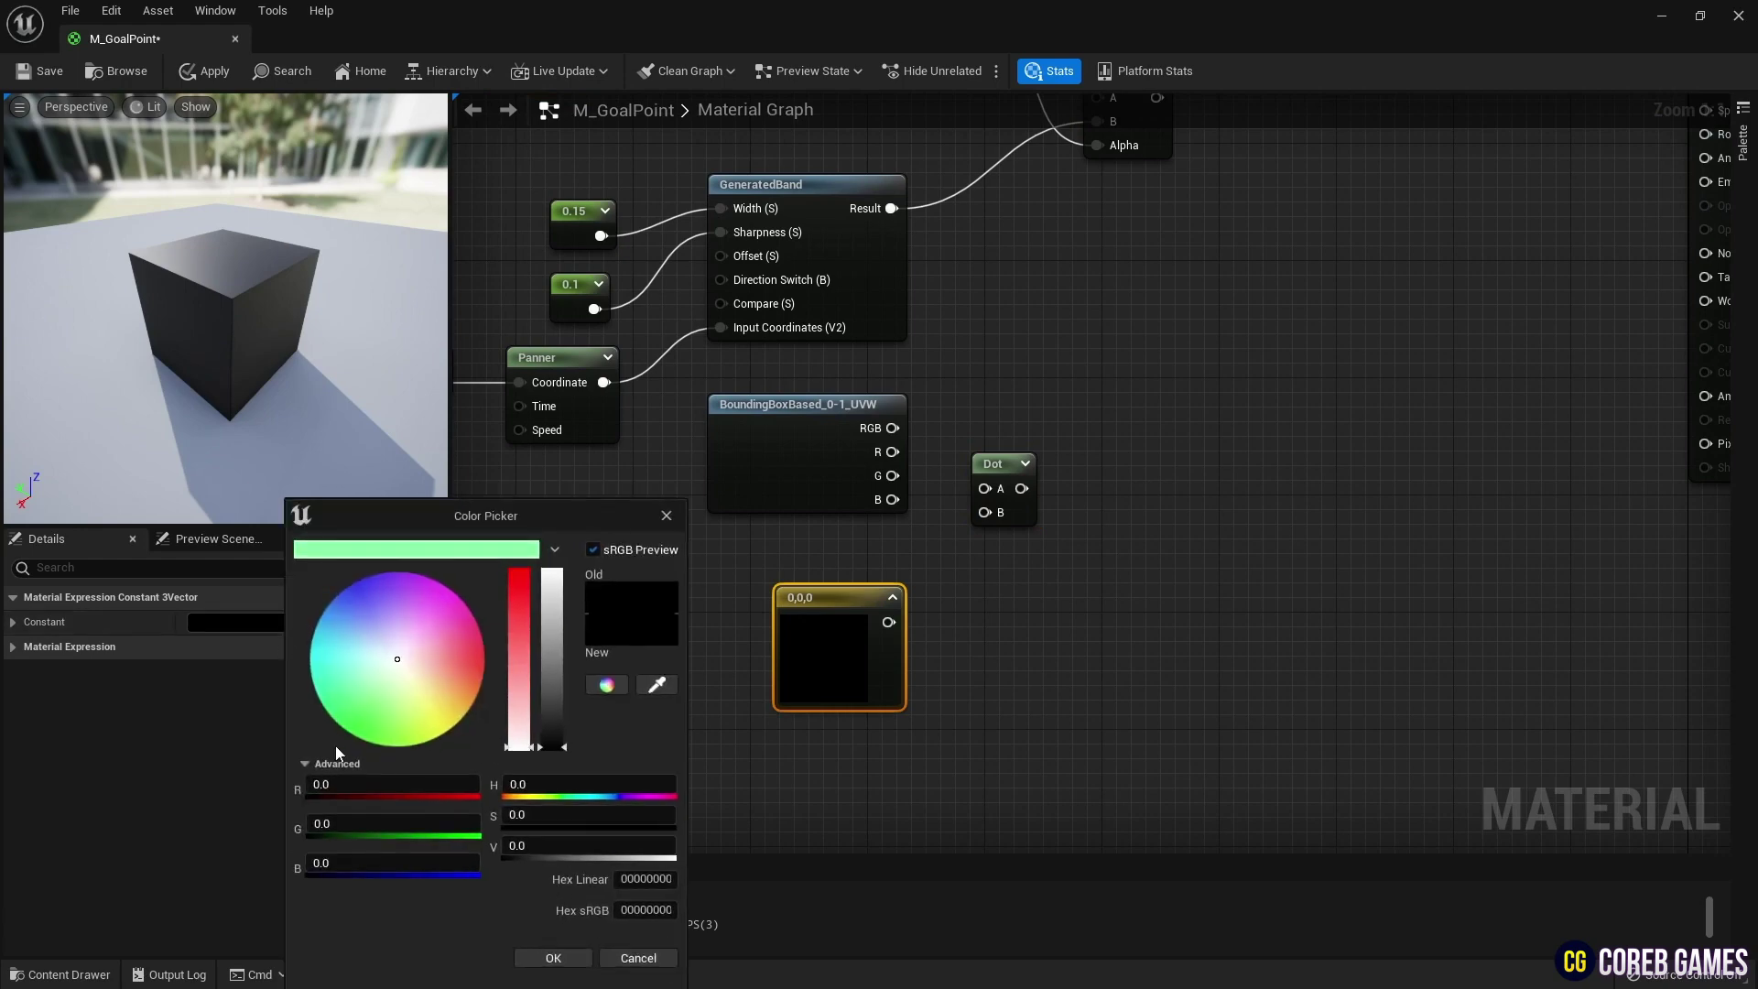
pyautogui.click(369, 863)
pyautogui.write('1')
pyautogui.click(541, 959)
pyautogui.click(738, 774)
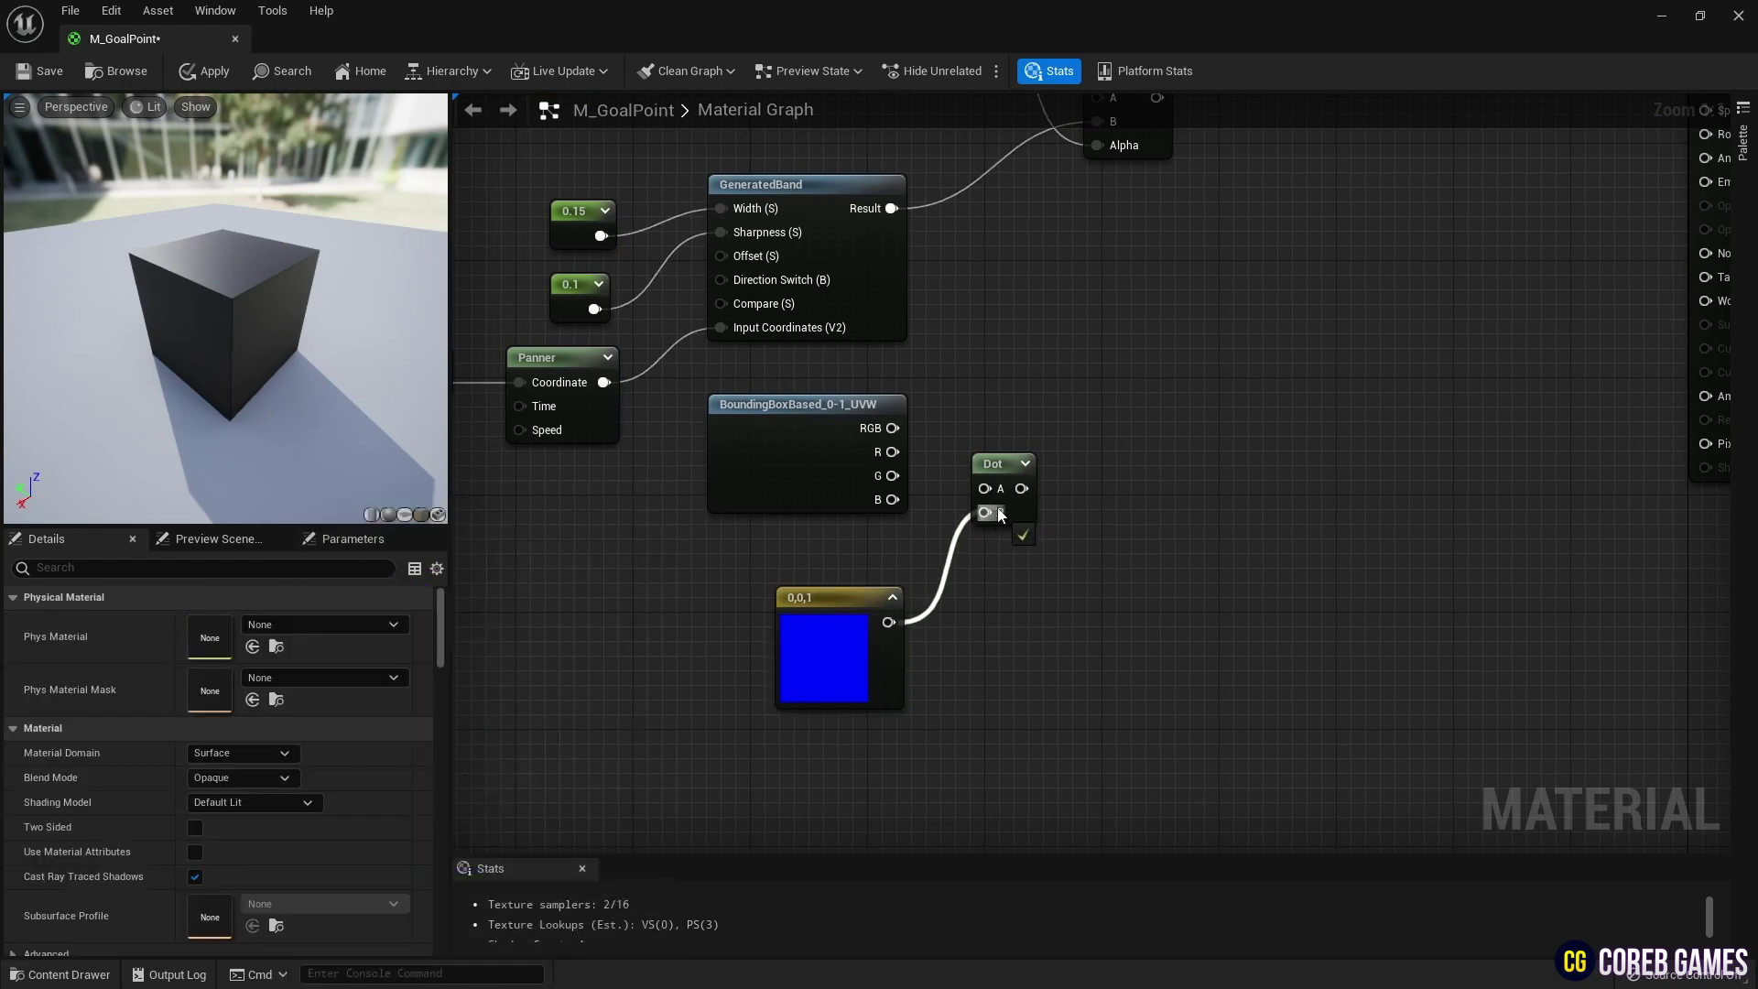
# Feed BoundingBoxBased_0-1_UVW's RGB into Dot A and the 0,0,1 constant into Dot B, and preview the Dot
pyautogui.press('space')
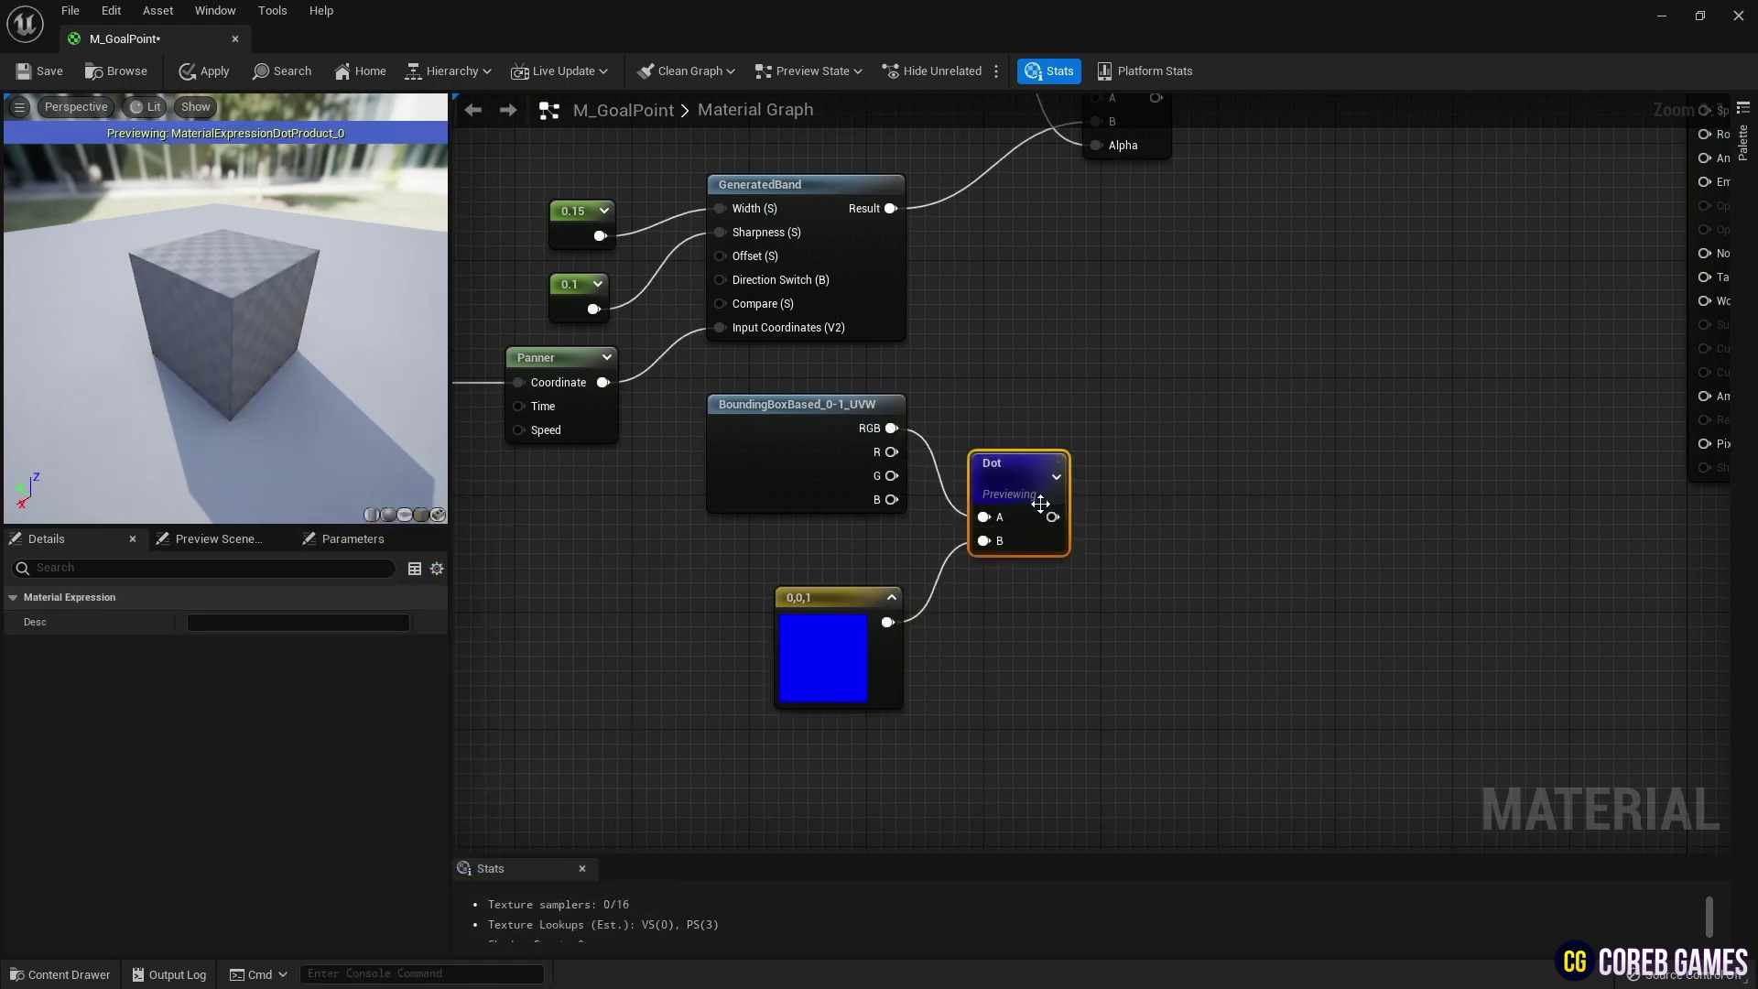
pyautogui.moveTo(827, 632); pyautogui.dragTo(831, 600)
pyautogui.moveTo(112, 317)
pyautogui.mouseDown()
pyautogui.moveTo(114, 274)
pyautogui.moveTo(119, 321)
pyautogui.mouseUp()
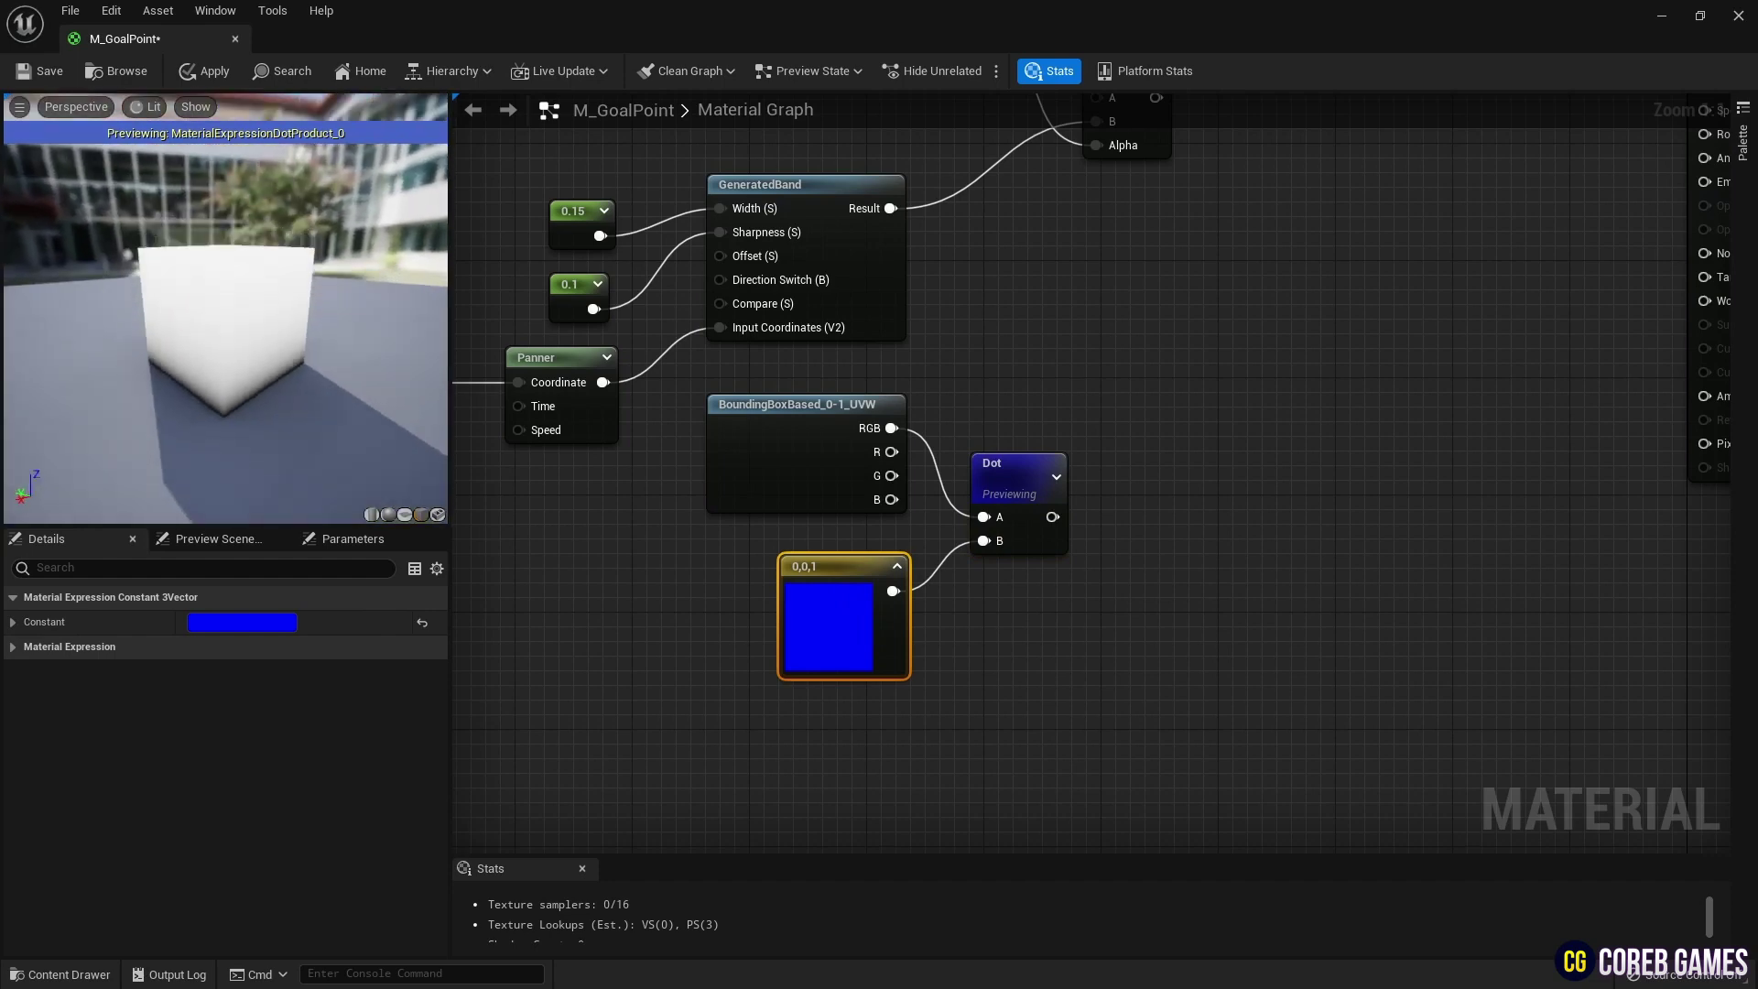
# Add a OneMinus node after Dot, preview its output, and place it in line with Dot
pyautogui.rightClick(1152, 447)
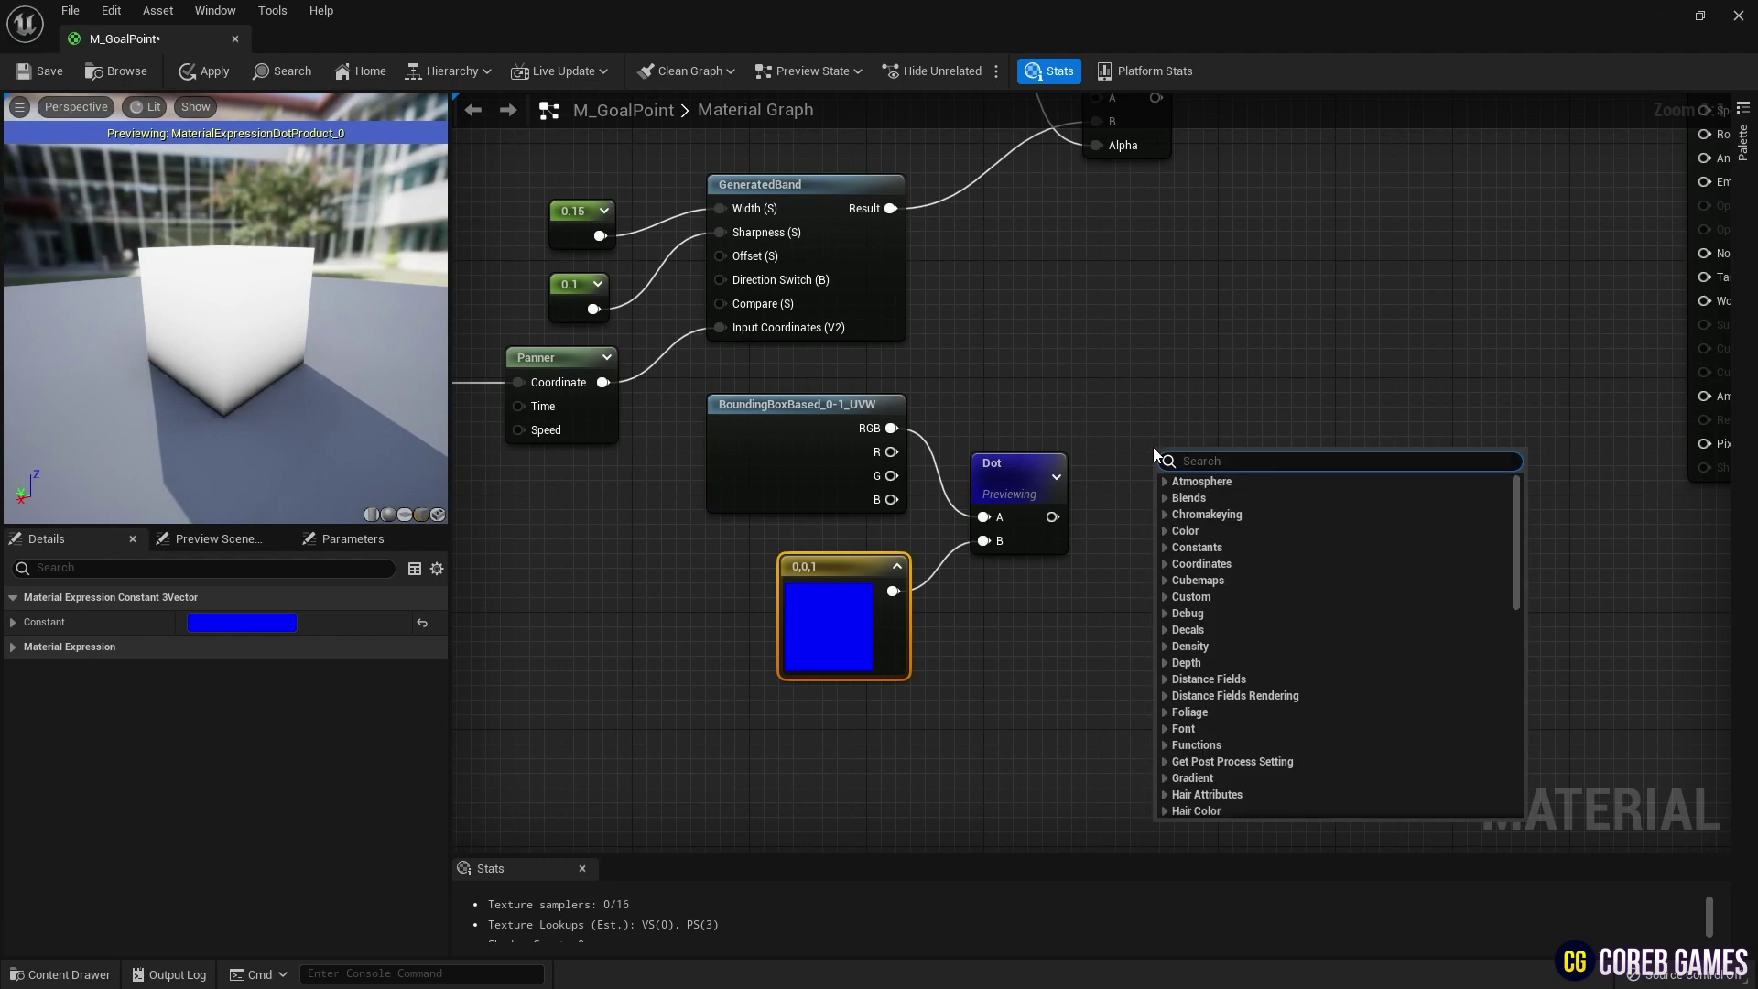
pyautogui.write('one')
pyautogui.press('Return')
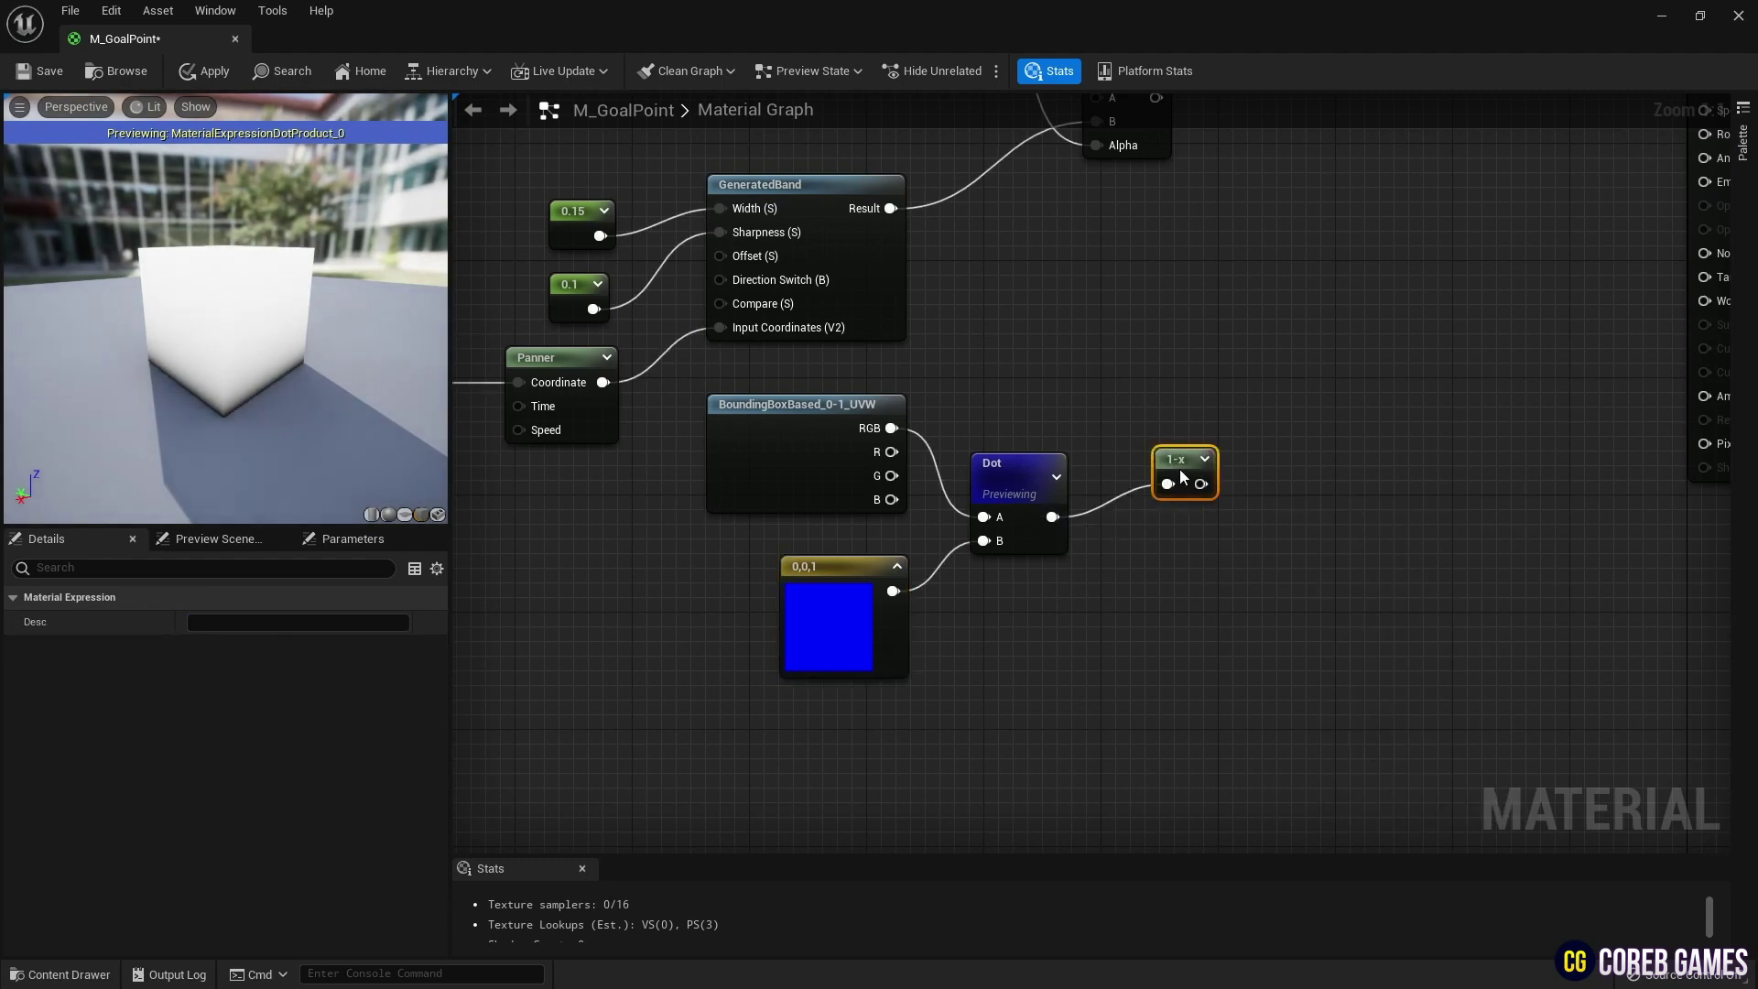
pyautogui.press('space')
pyautogui.moveTo(1179, 469); pyautogui.dragTo(1113, 443)
# Add a Subtract node with the lower 1-x feeding input A and Const B set to 0.6
pyautogui.moveTo(1297, 334); pyautogui.dragTo(1028, 369, button='right')
pyautogui.rightClick(1012, 365)
pyautogui.write('su')
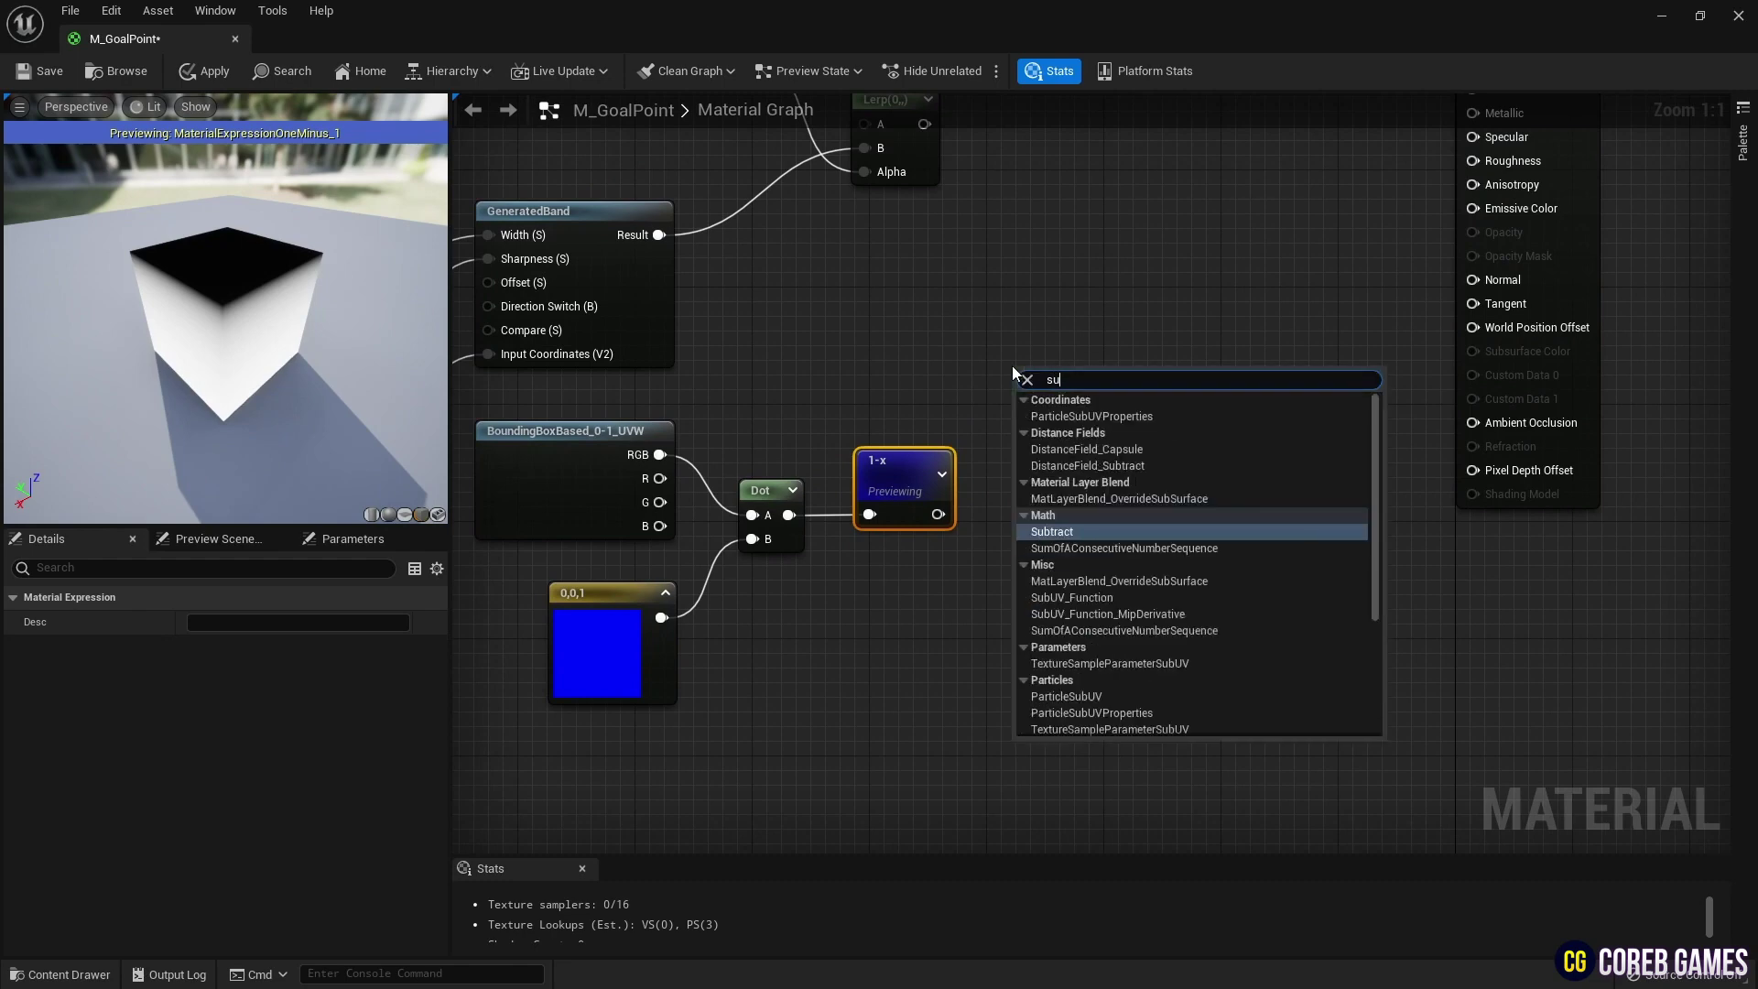
pyautogui.press('Return')
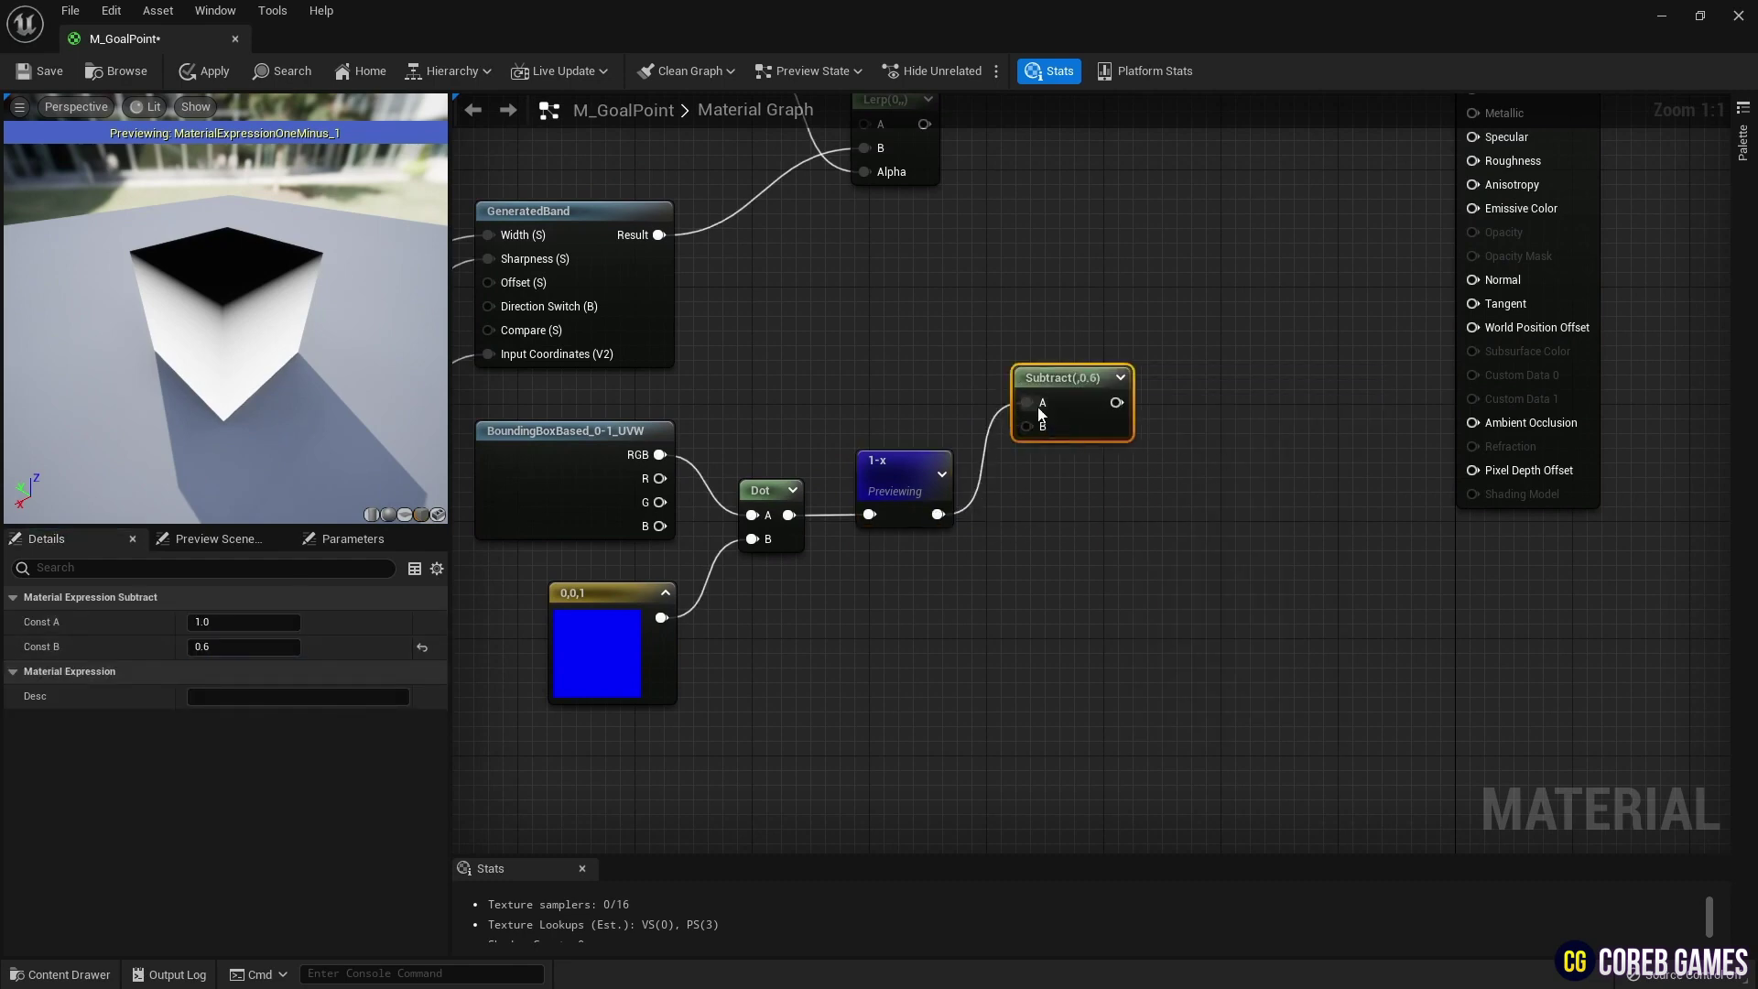
# Preview the Subtract node on the cube and move it closer to the lower 1-x node
pyautogui.rightClick(1090, 394)
pyautogui.click(1154, 422)
pyautogui.moveTo(1044, 403); pyautogui.dragTo(1040, 448)
pyautogui.click(874, 490)
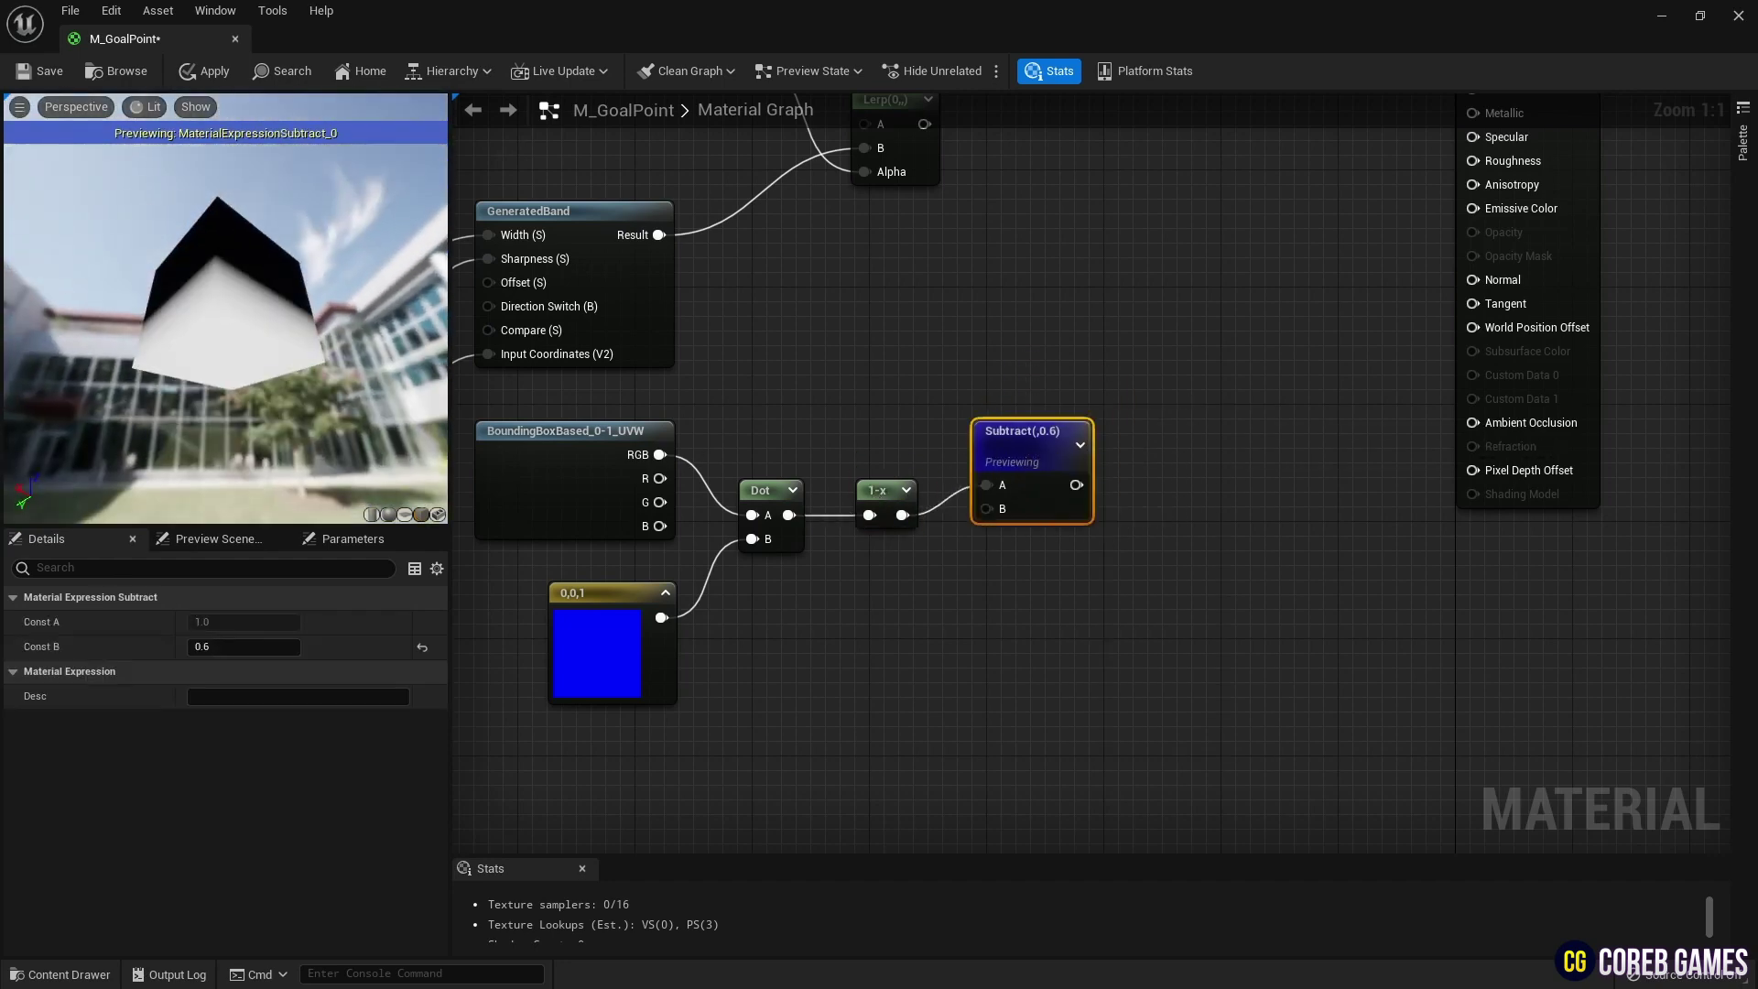
pyautogui.moveTo(229, 320); pyautogui.dragTo(206, 311)
# Add an Add node combining Lerp in A with Subtract in B, and preview the sum on the cube
pyautogui.moveTo(1150, 196); pyautogui.dragTo(1121, 290, button='right')
pyautogui.press('a')
pyautogui.click(1081, 346)
pyautogui.moveTo(895, 218); pyautogui.dragTo(1092, 379)
pyautogui.moveTo(1046, 579); pyautogui.dragTo(1074, 440)
pyautogui.click(1111, 364)
pyautogui.press('space')
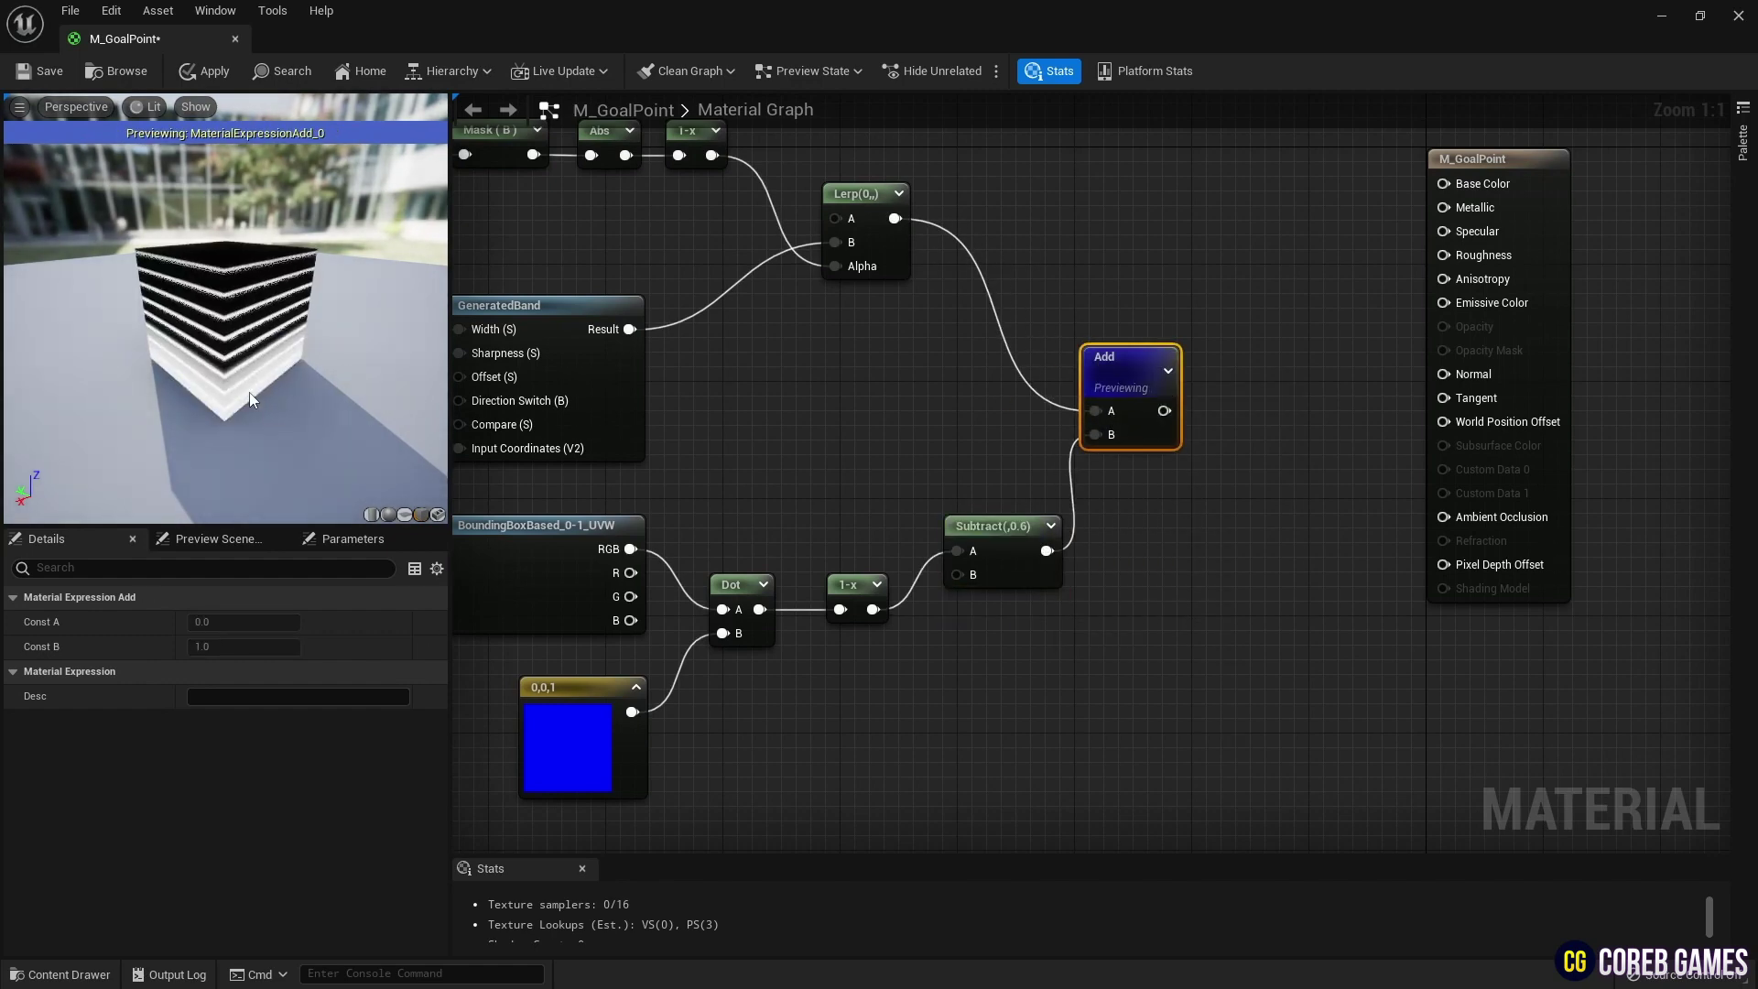
pyautogui.moveTo(204, 395); pyautogui.dragTo(203, 476)
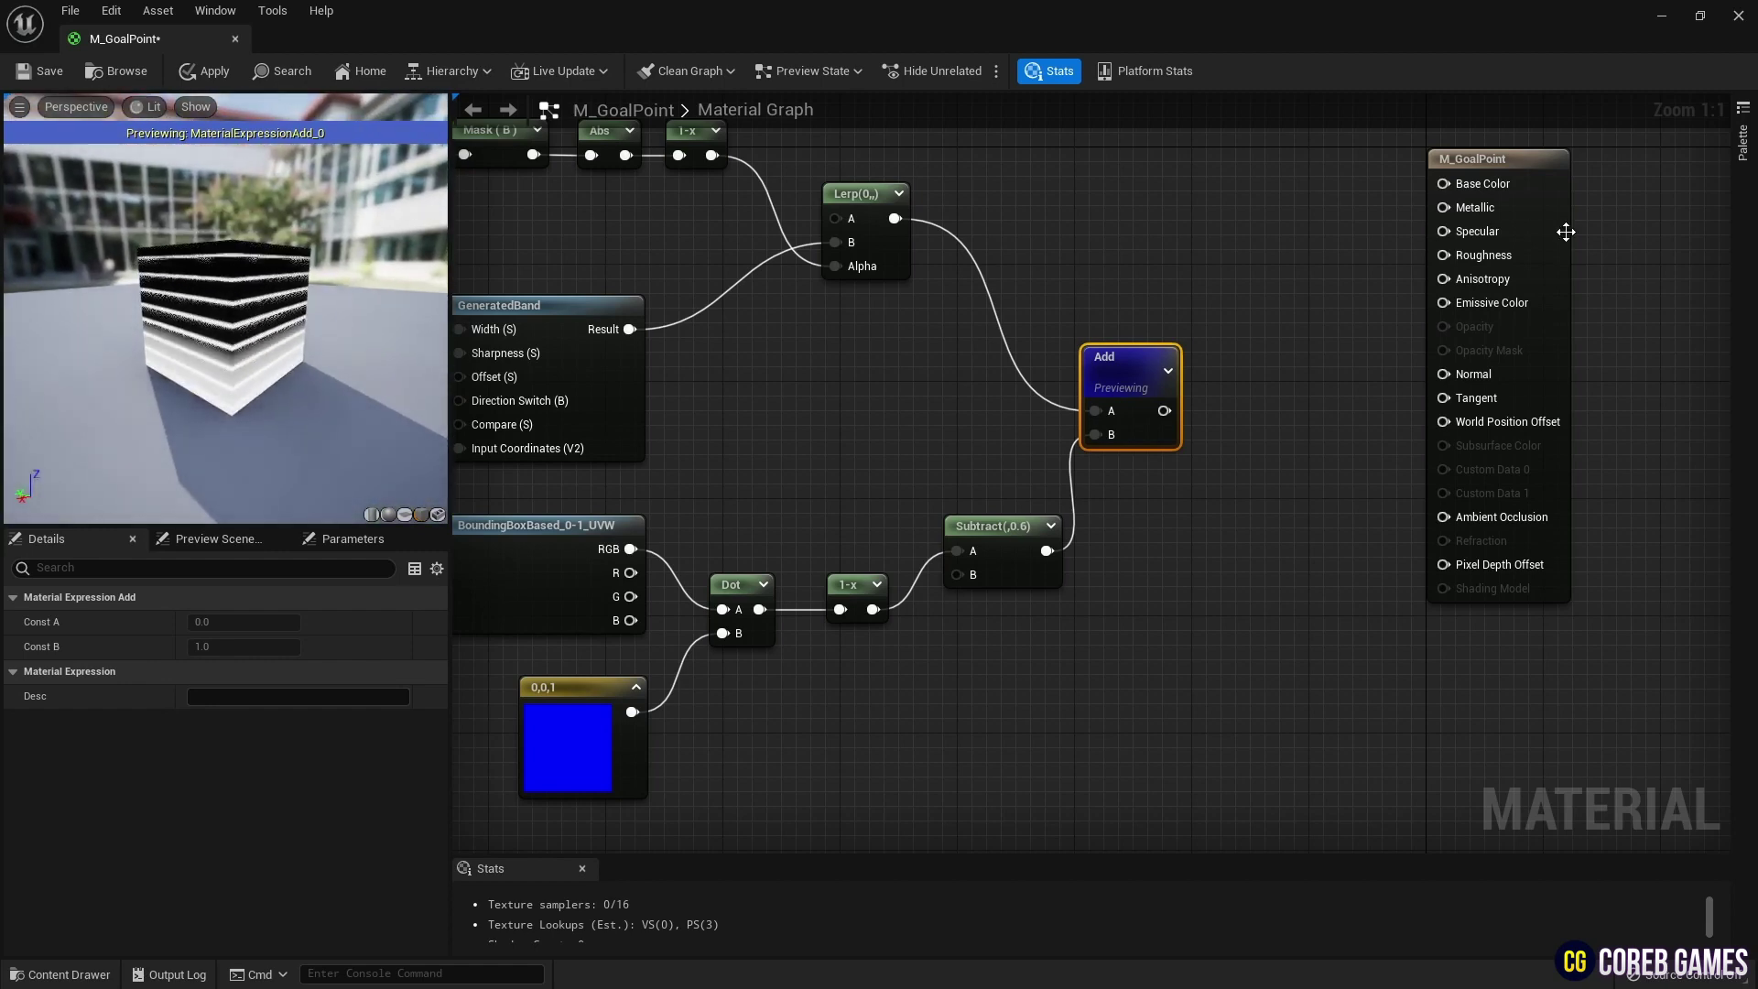
# Move the Subtract node up toward Add and connect the Add output to the material's Emissive Color
pyautogui.moveTo(1482, 383); pyautogui.dragTo(1494, 395)
pyautogui.moveTo(1492, 389); pyautogui.dragTo(1475, 323, button='right')
pyautogui.moveTo(986, 461); pyautogui.dragTo(976, 418)
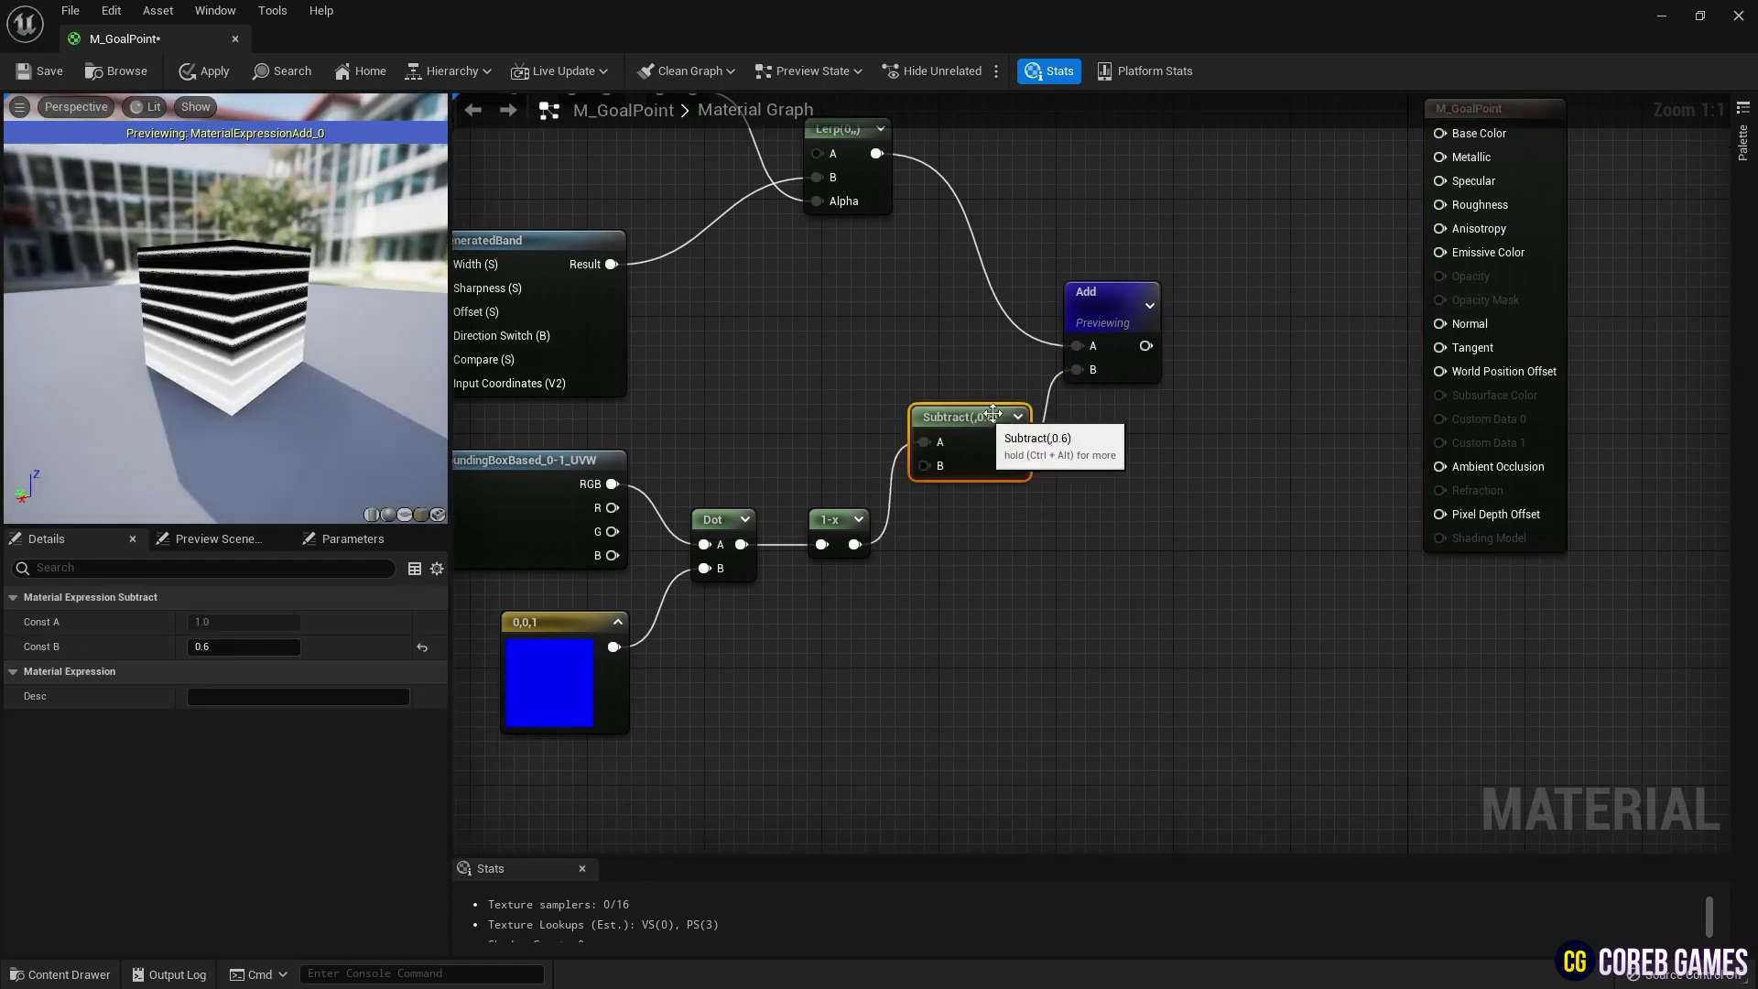
pyautogui.moveTo(1165, 401); pyautogui.dragTo(1074, 501, button='right')
pyautogui.moveTo(1054, 446); pyautogui.dragTo(1349, 352)
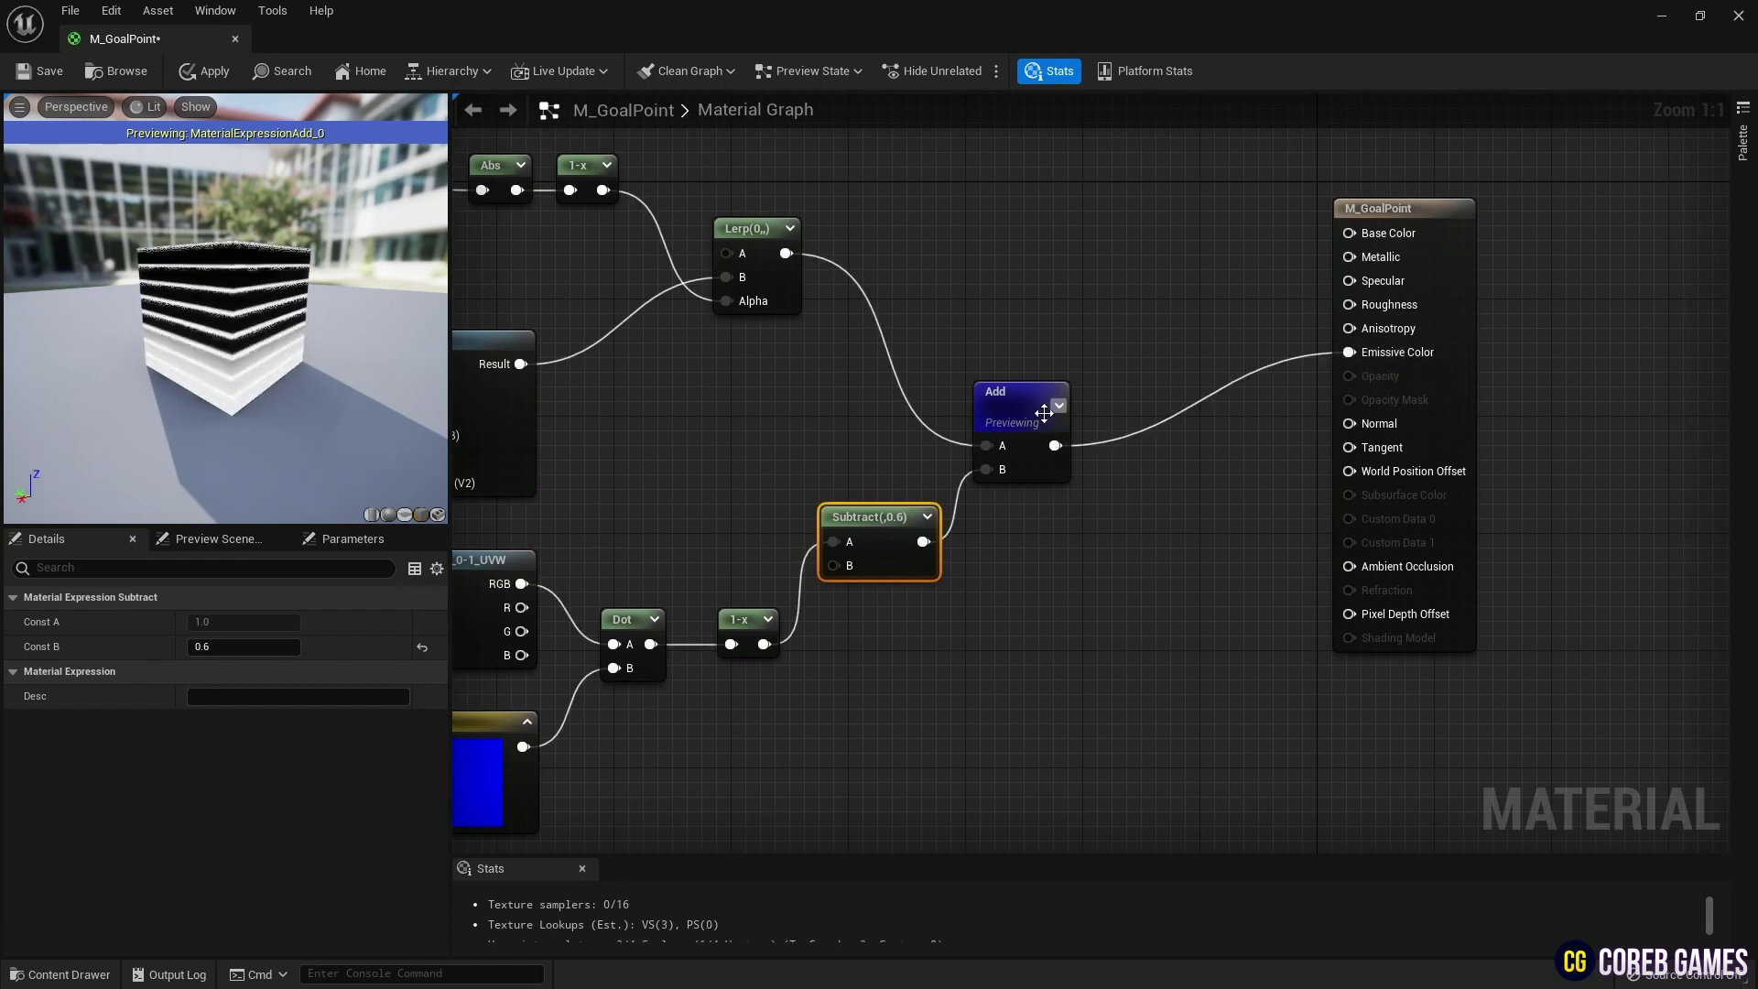
# Stop previewing the Add node and move it slightly closer to the material output
pyautogui.rightClick(984, 424)
pyautogui.click(1035, 443)
pyautogui.moveTo(1011, 401); pyautogui.dragTo(1033, 393)
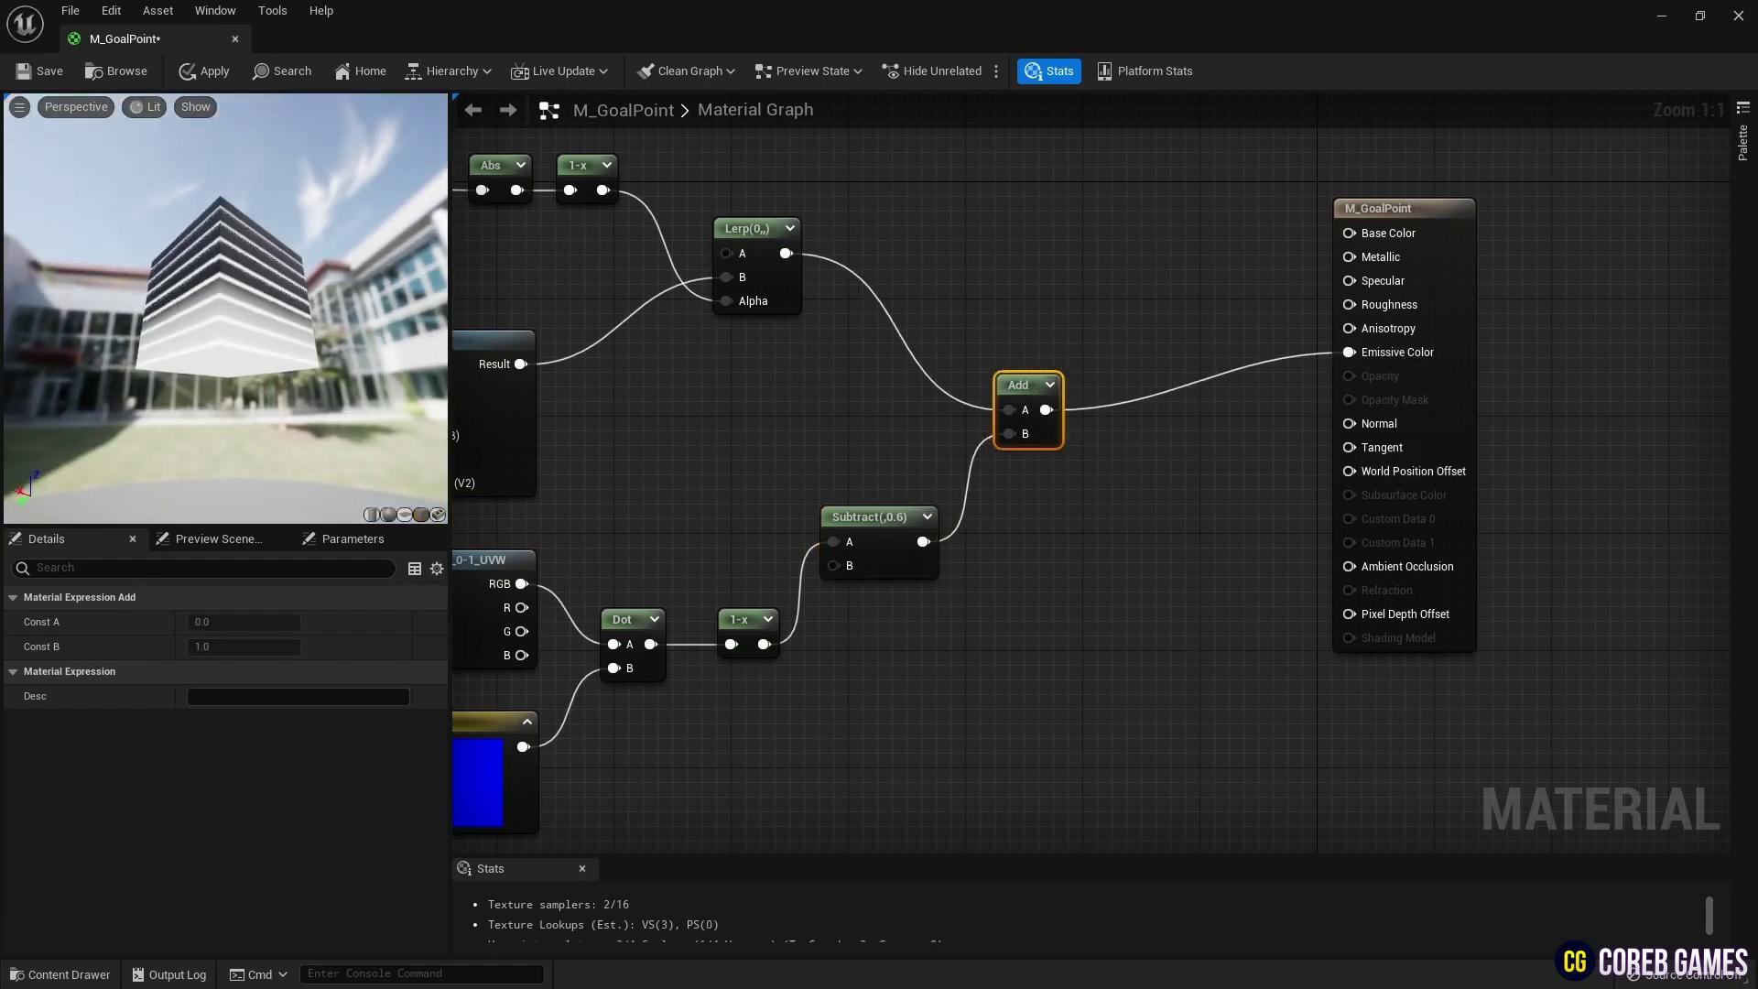
# Duplicate the Subtract node, feed the lower 1-x into the copy's A input, and set its Const B to 0.5
pyautogui.click(874, 518)
pyautogui.hotkey('ctrl', 'd')
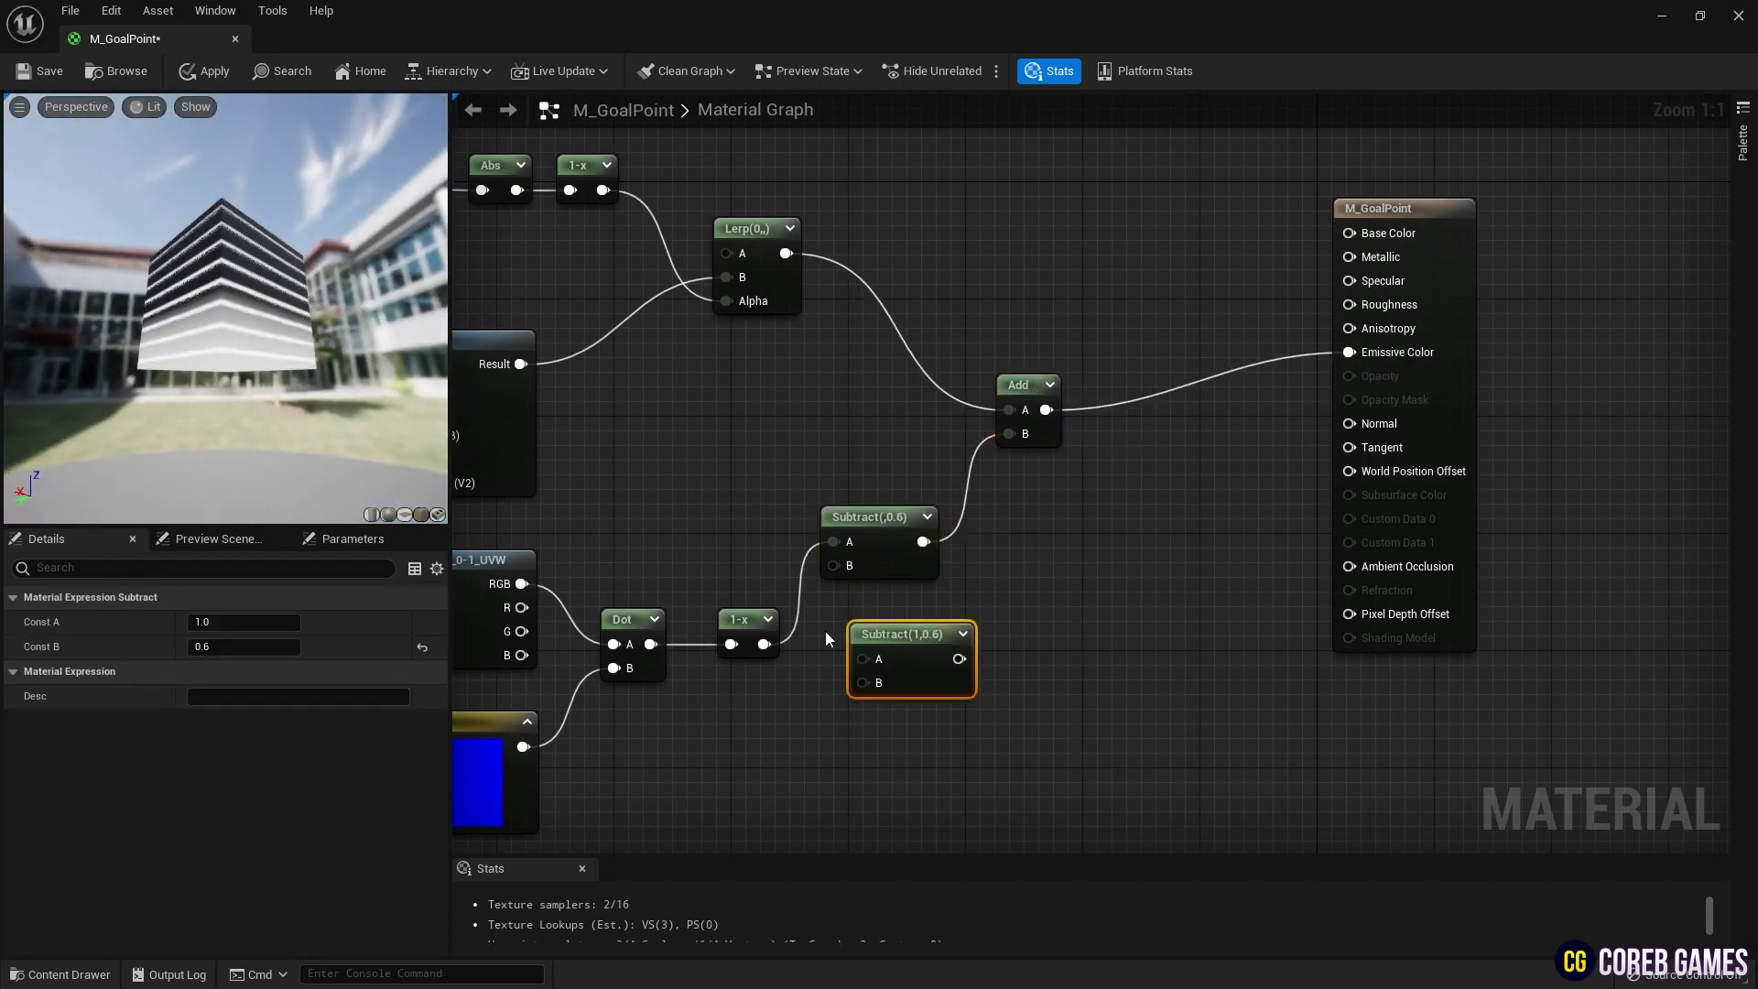
pyautogui.moveTo(763, 644); pyautogui.dragTo(862, 658)
pyautogui.click(257, 647)
pyautogui.write('0.5')
pyautogui.press('Return')
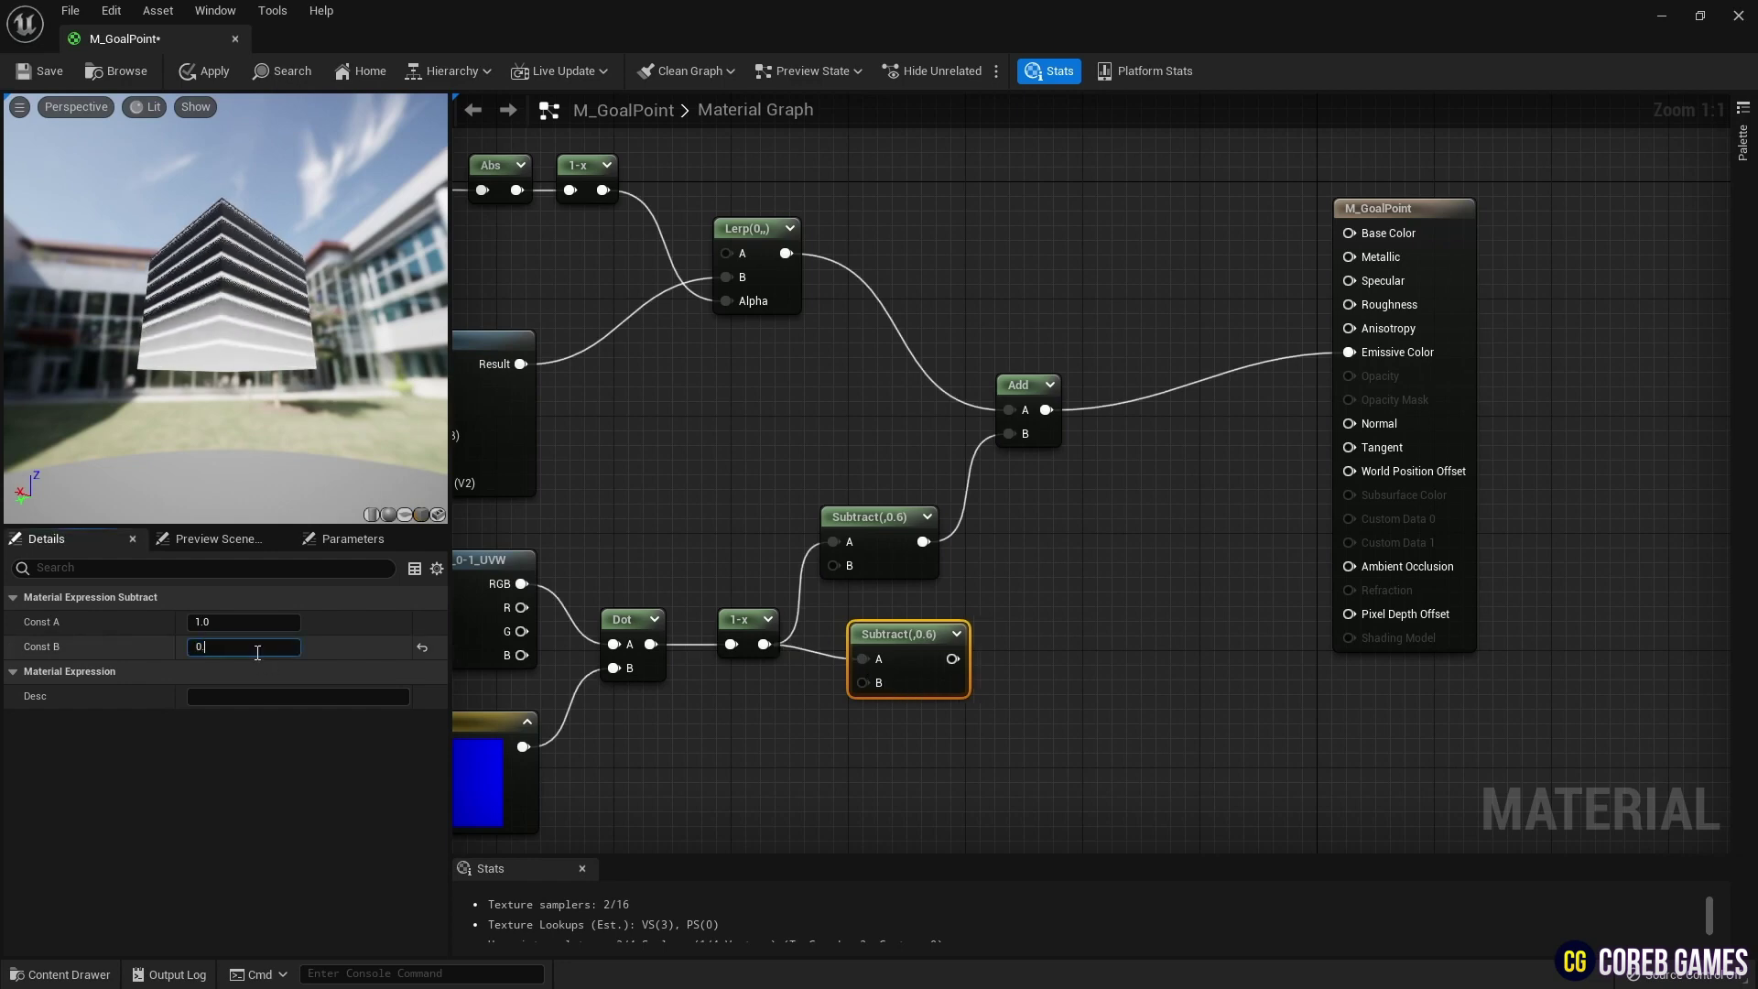
# Add a Saturate node fed by the duplicated Subtract node
pyautogui.rightClick(1014, 580)
pyautogui.write('sat')
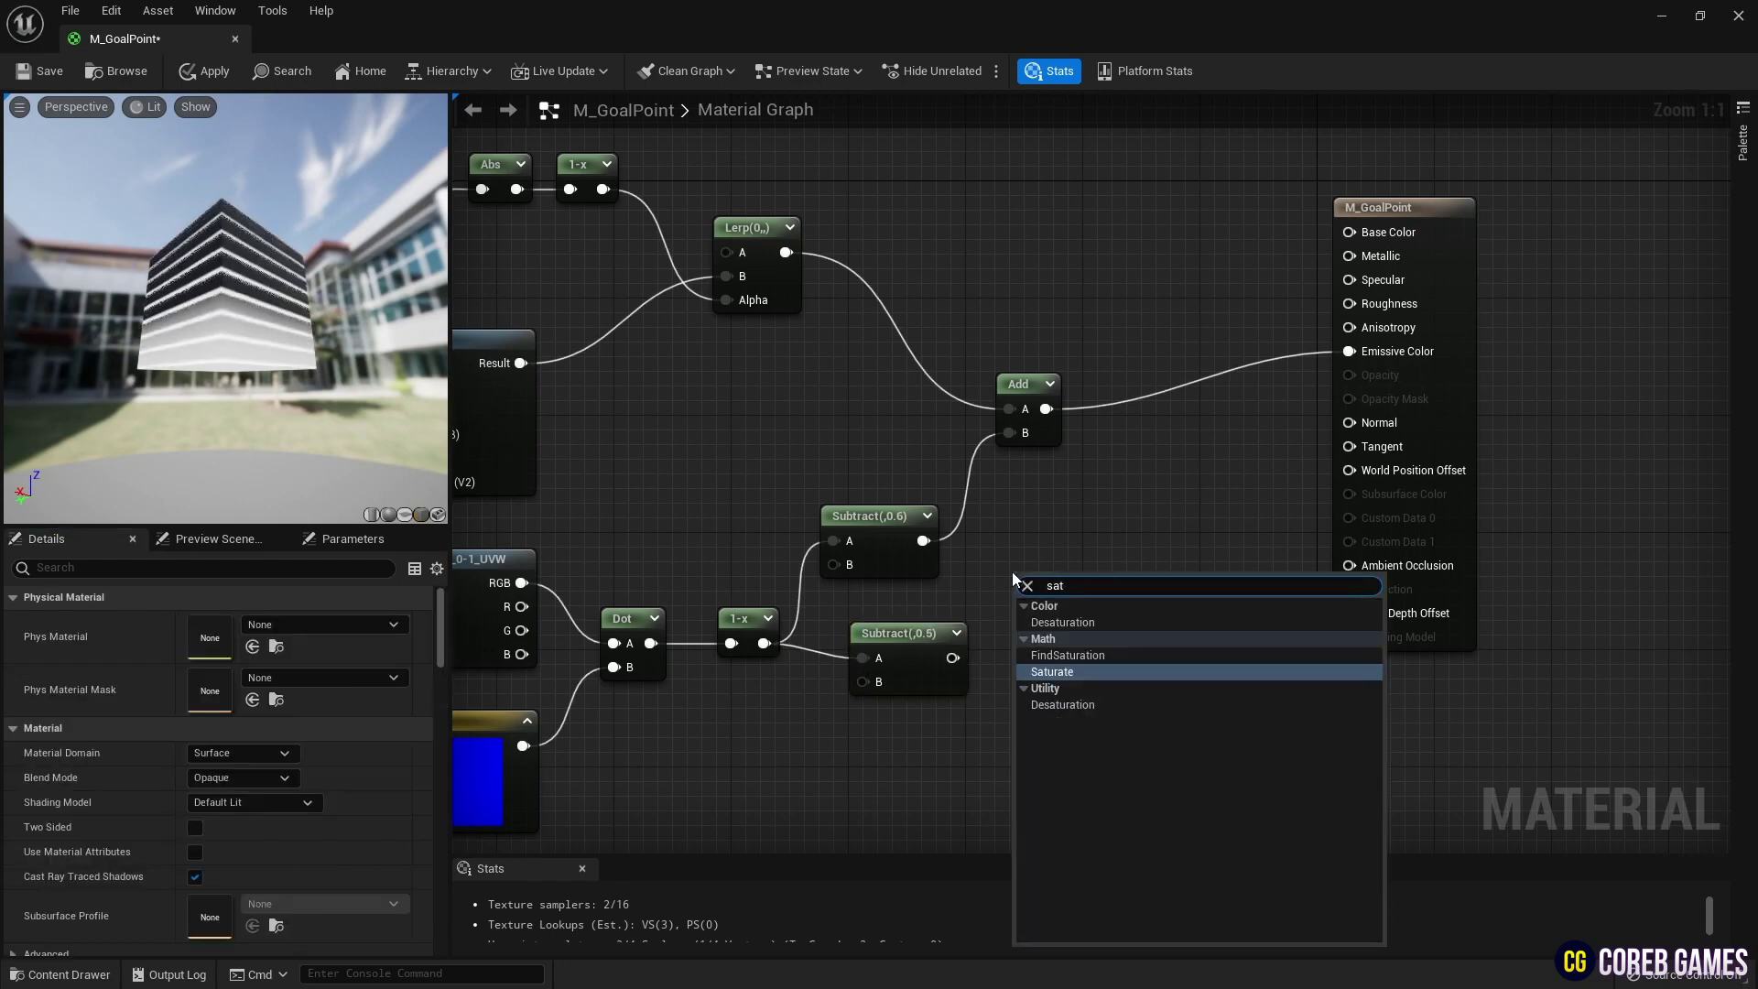
pyautogui.press('Return')
pyautogui.moveTo(952, 657); pyautogui.dragTo(1027, 608)
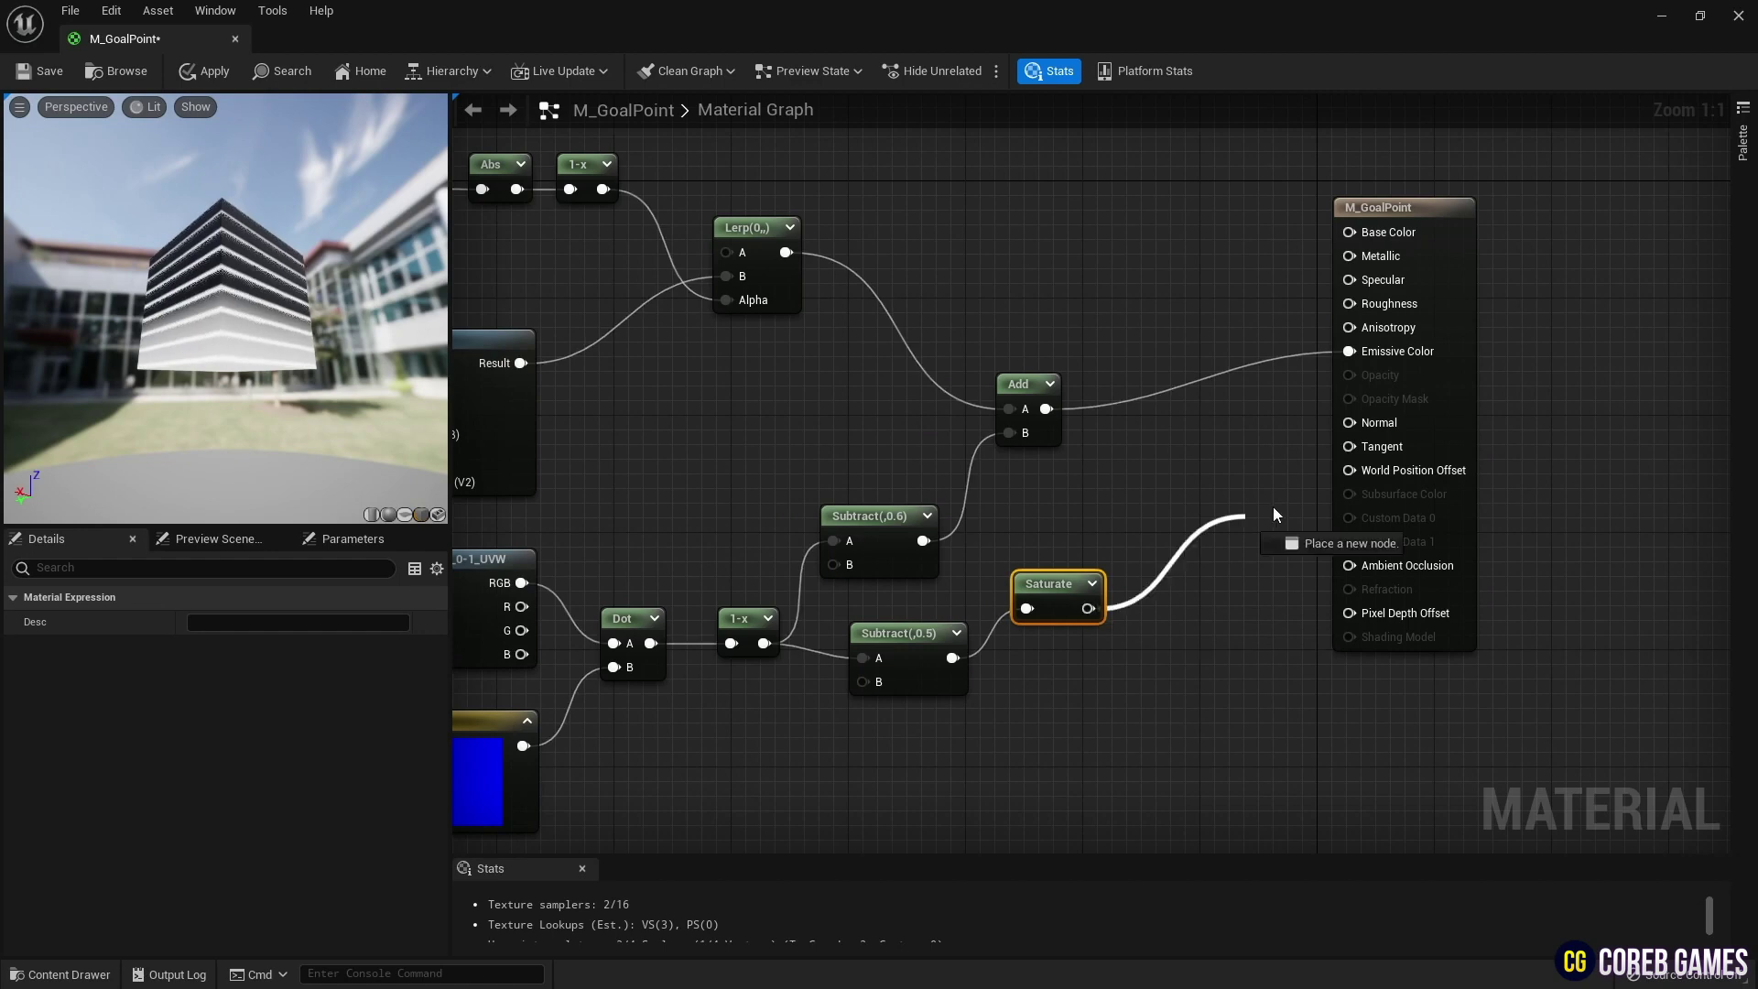
# Connect the Saturate output to the material's Opacity input
pyautogui.moveTo(1351, 411); pyautogui.dragTo(1280, 462)
pyautogui.click(1263, 406)
pyautogui.moveTo(1090, 608); pyautogui.dragTo(1093, 609)
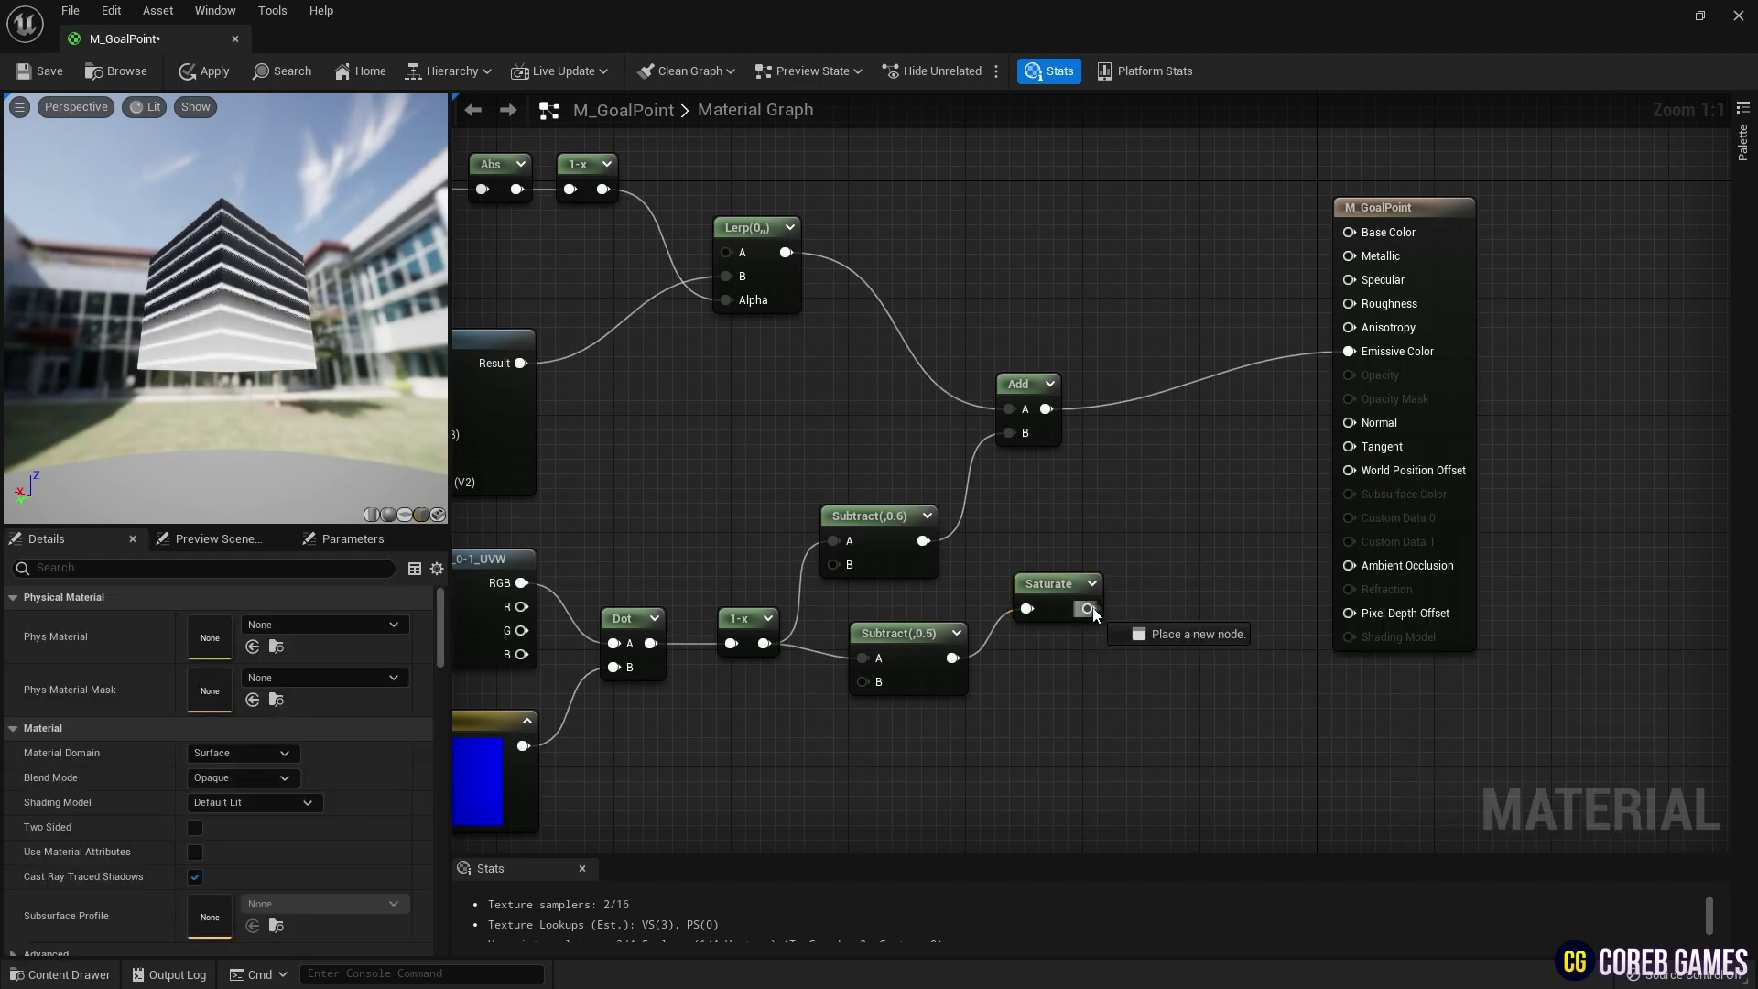
pyautogui.moveTo(1326, 406); pyautogui.dragTo(1349, 374)
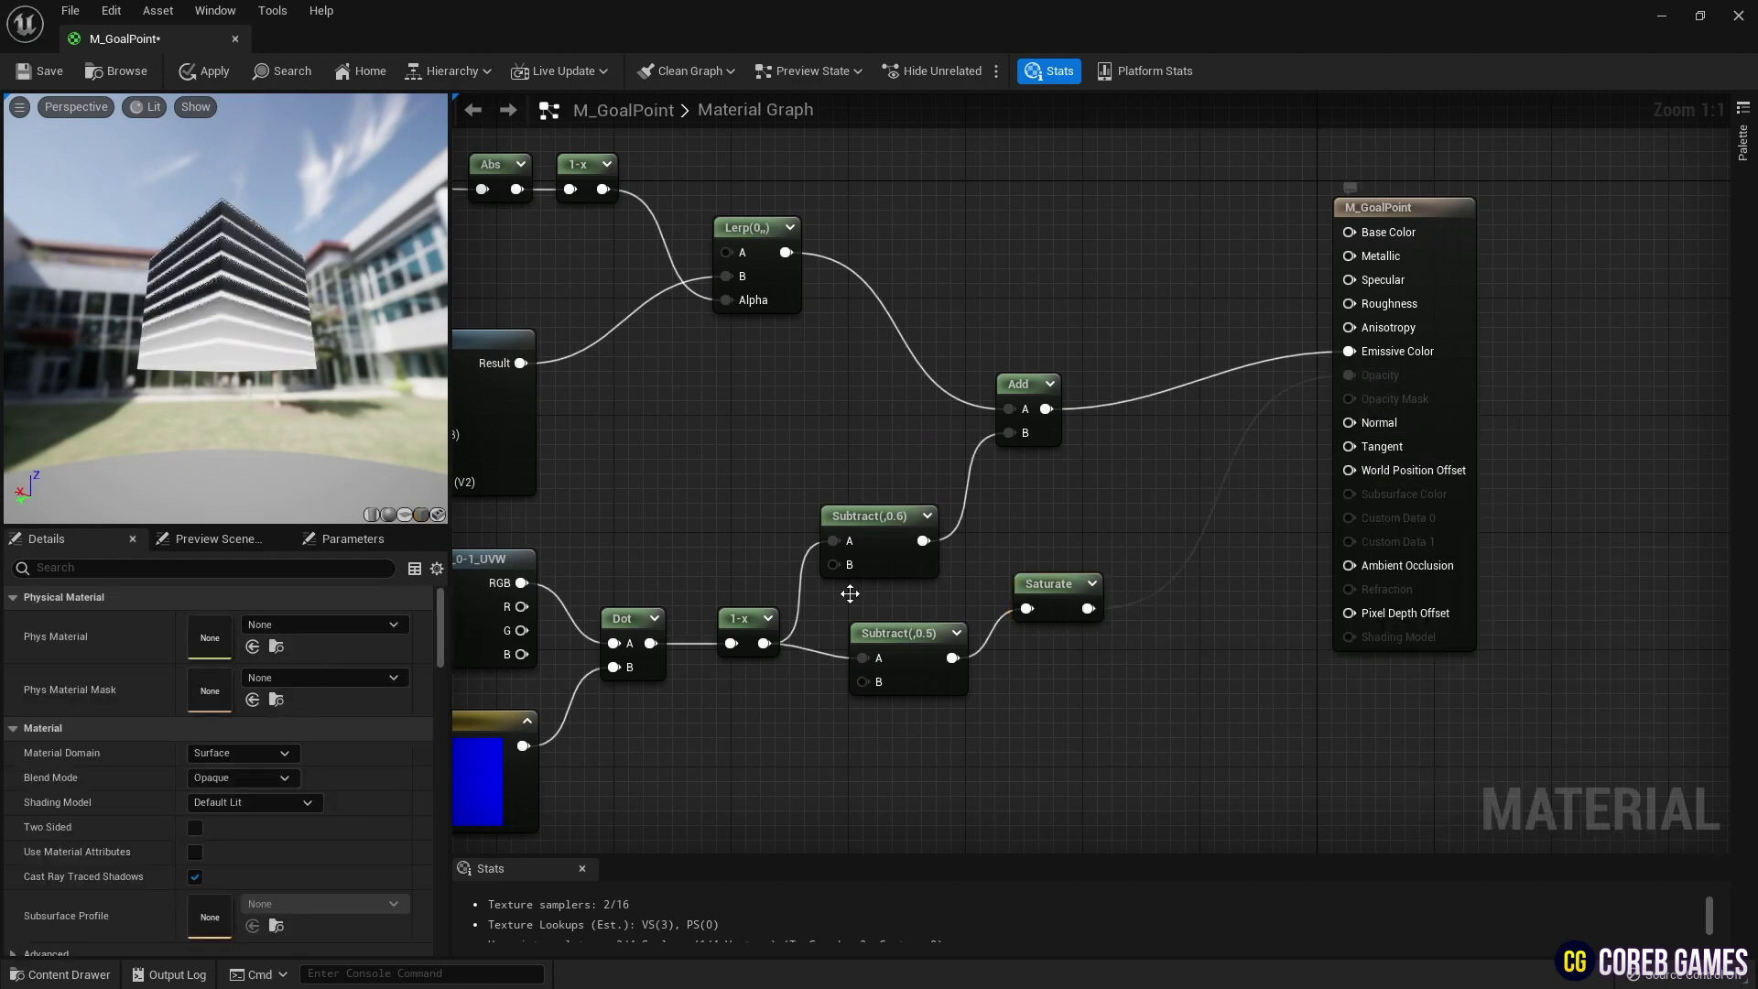
# Set the material's Blend Mode to Translucent, enable Two Sided, and view the result on the preview cube
pyautogui.click(272, 778)
pyautogui.click(269, 830)
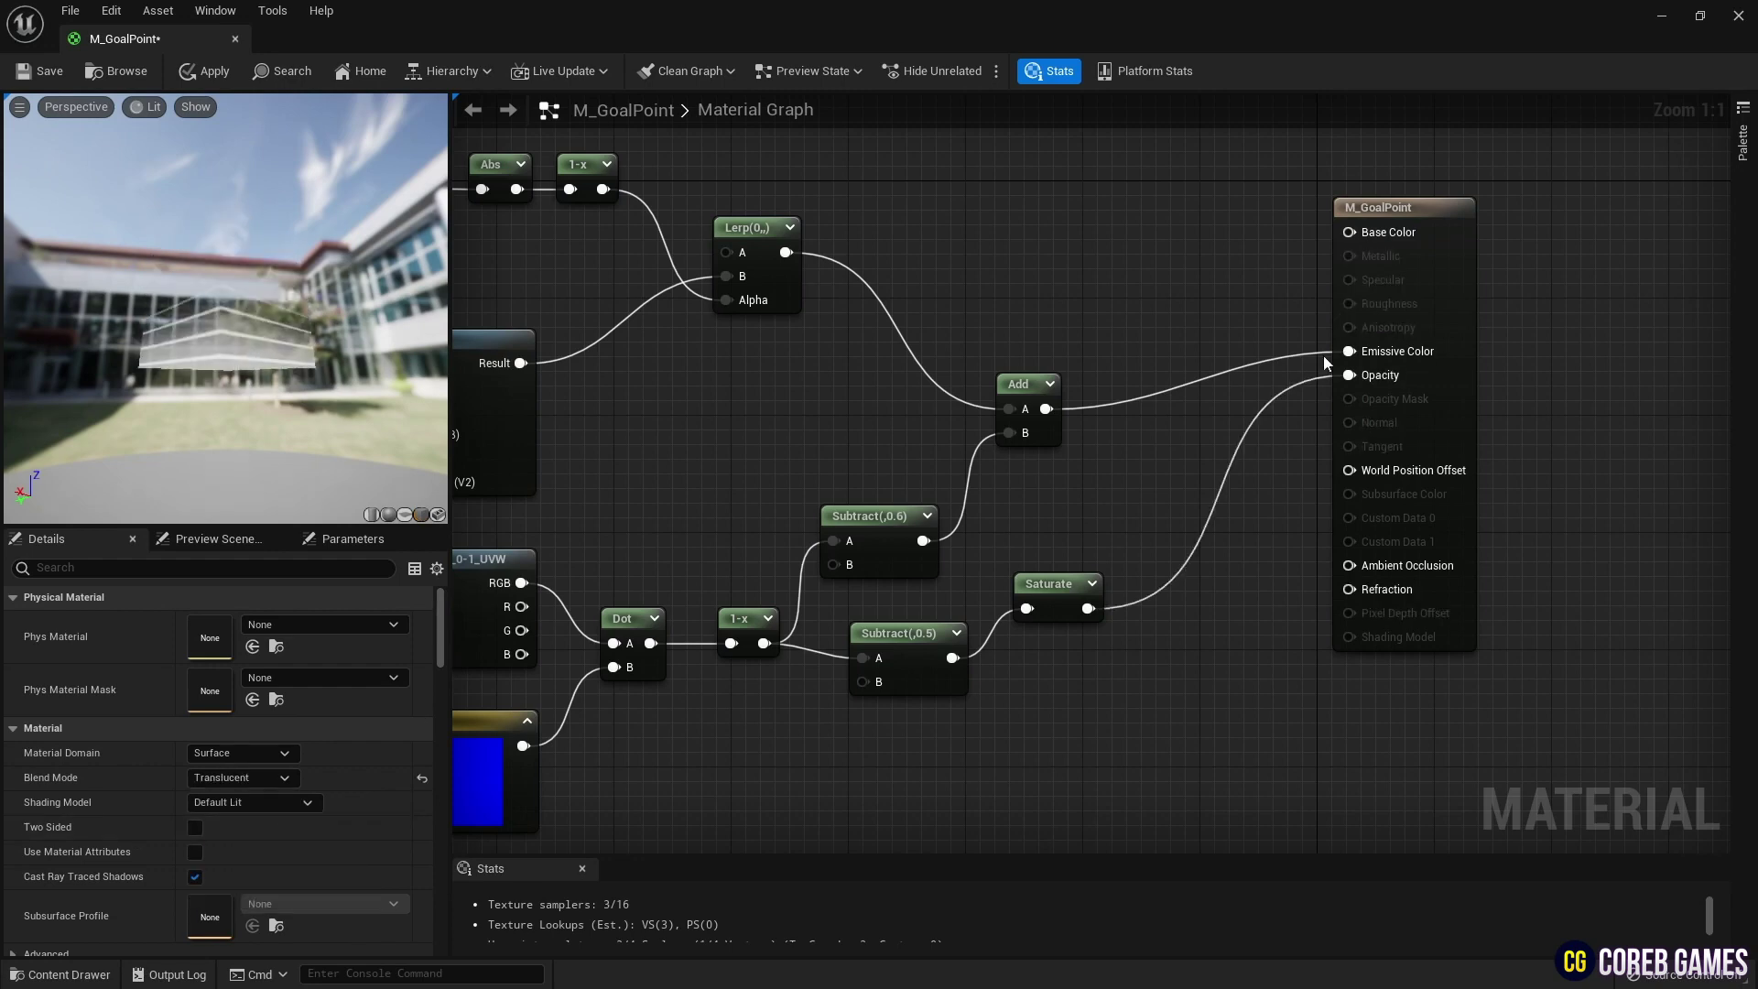
pyautogui.moveTo(362, 346); pyautogui.dragTo(298, 458)
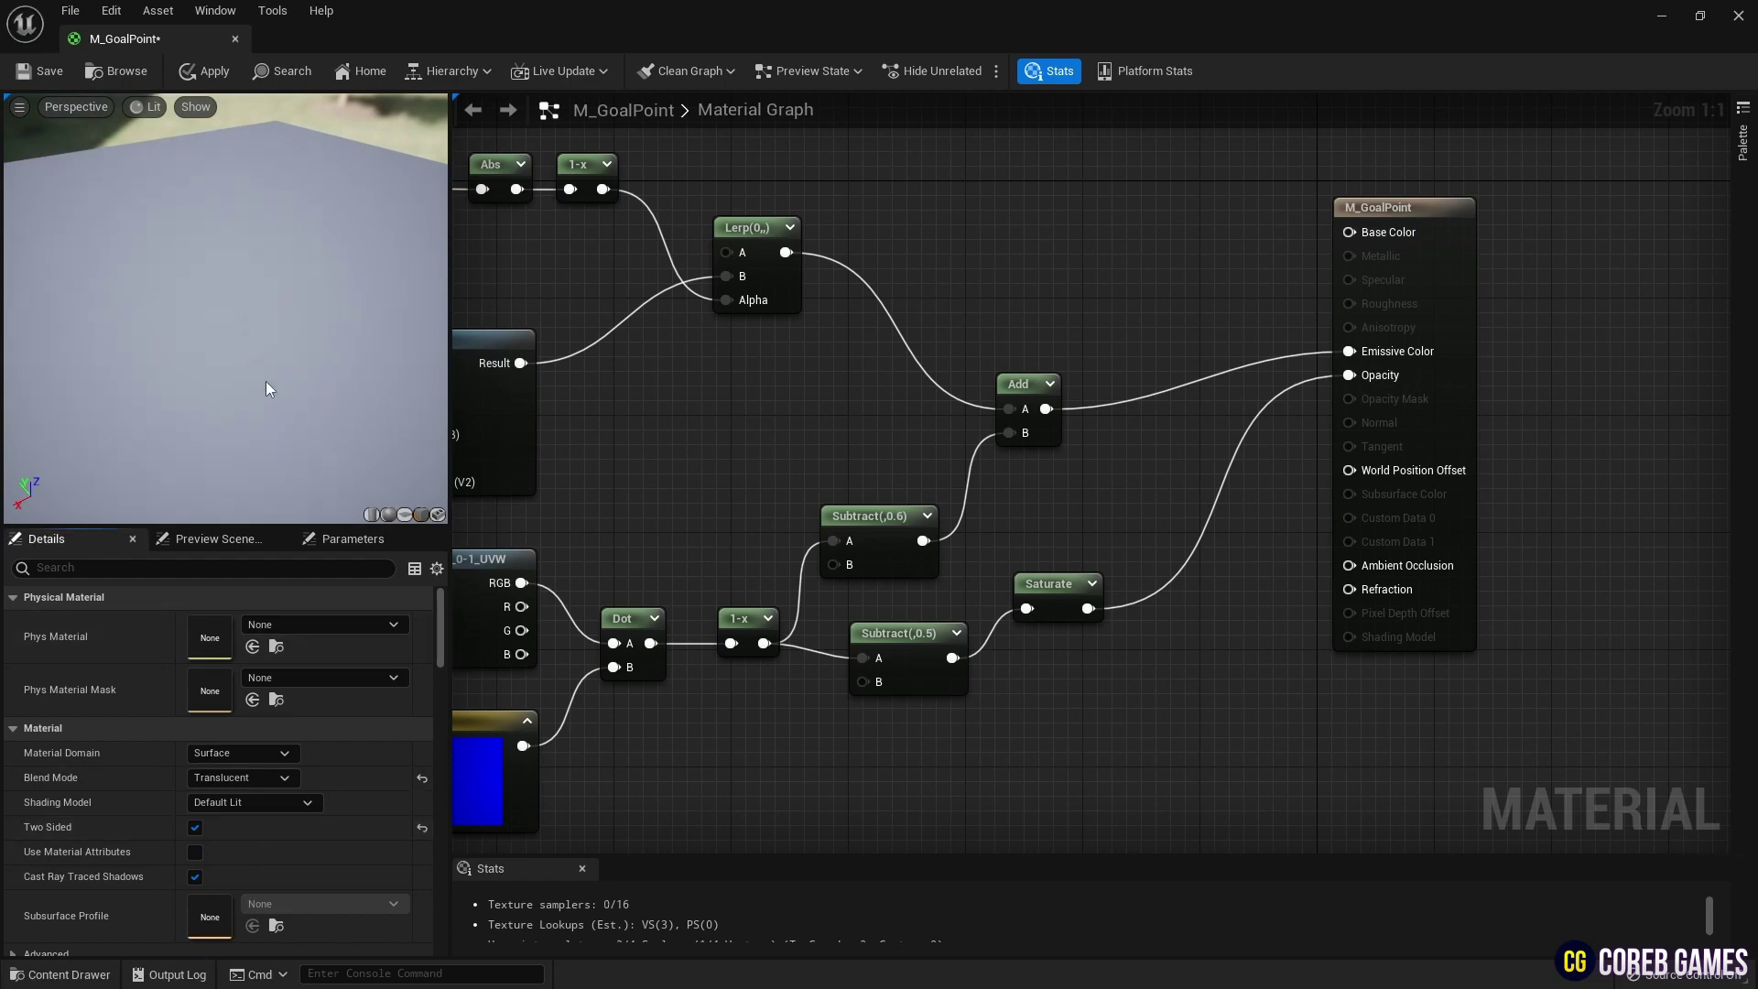
pyautogui.moveTo(264, 380)
pyautogui.mouseDown()
pyautogui.moveTo(256, 399)
pyautogui.moveTo(247, 381)
pyautogui.mouseUp()
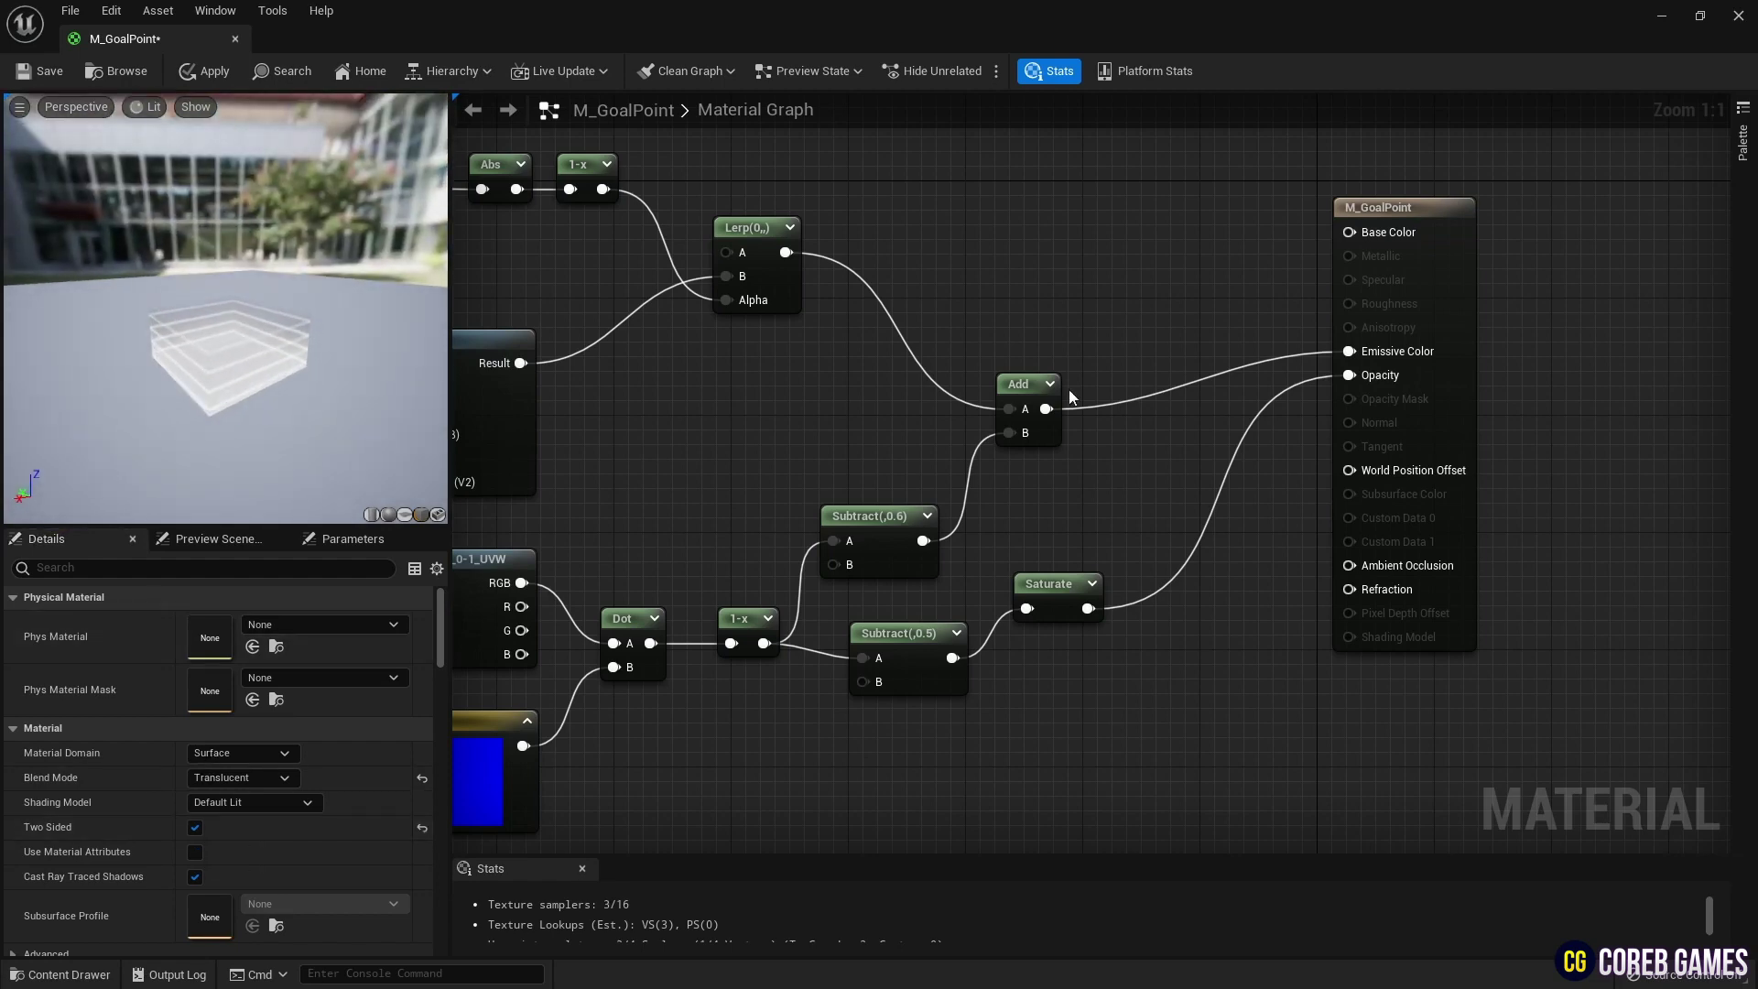
# Move the VertexNormalWS, Mask (B), Abs and 1-x nodes together slightly away from the upper Lerp
pyautogui.moveTo(1060, 487); pyautogui.dragTo(1275, 591, button='right')
pyautogui.moveTo(914, 255); pyautogui.dragTo(1129, 356, button='right')
pyautogui.moveTo(1129, 355); pyautogui.dragTo(682, 392)
pyautogui.moveTo(1014, 378); pyautogui.dragTo(998, 405)
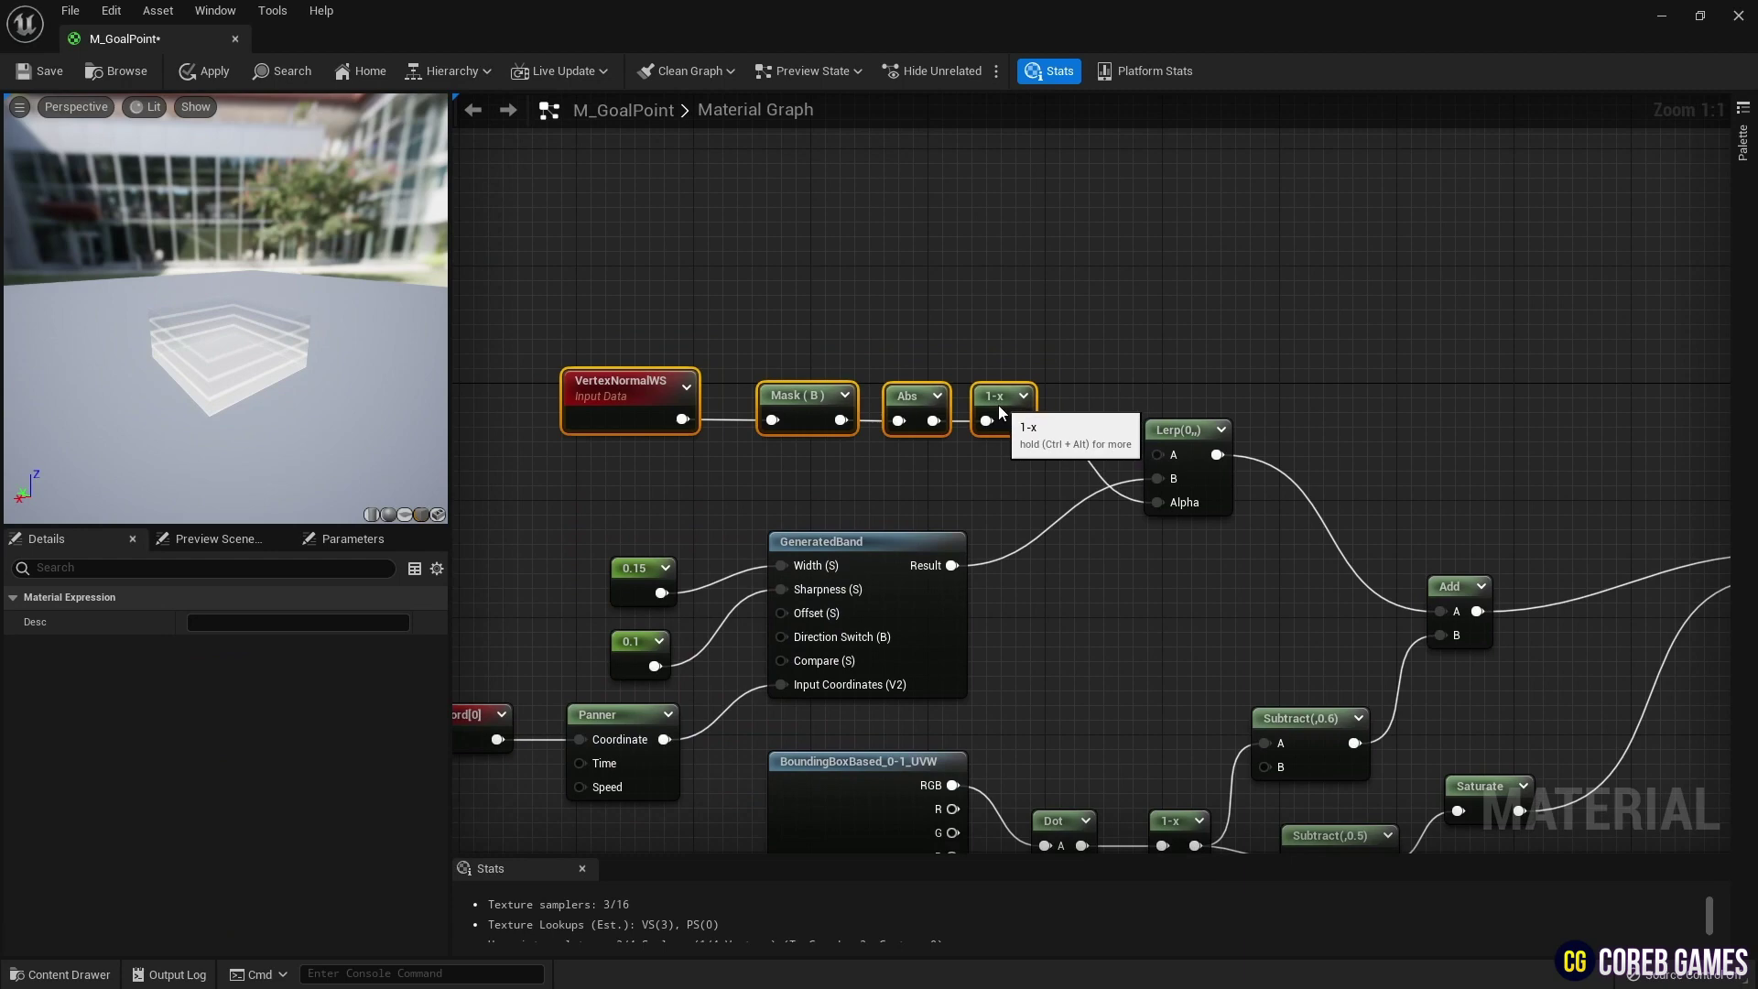
# Add a DiamondGradient node in the empty space above the VertexNormalWS chain
pyautogui.moveTo(920, 225); pyautogui.dragTo(979, 379, button='right')
pyautogui.rightClick(731, 272)
pyautogui.write('d')
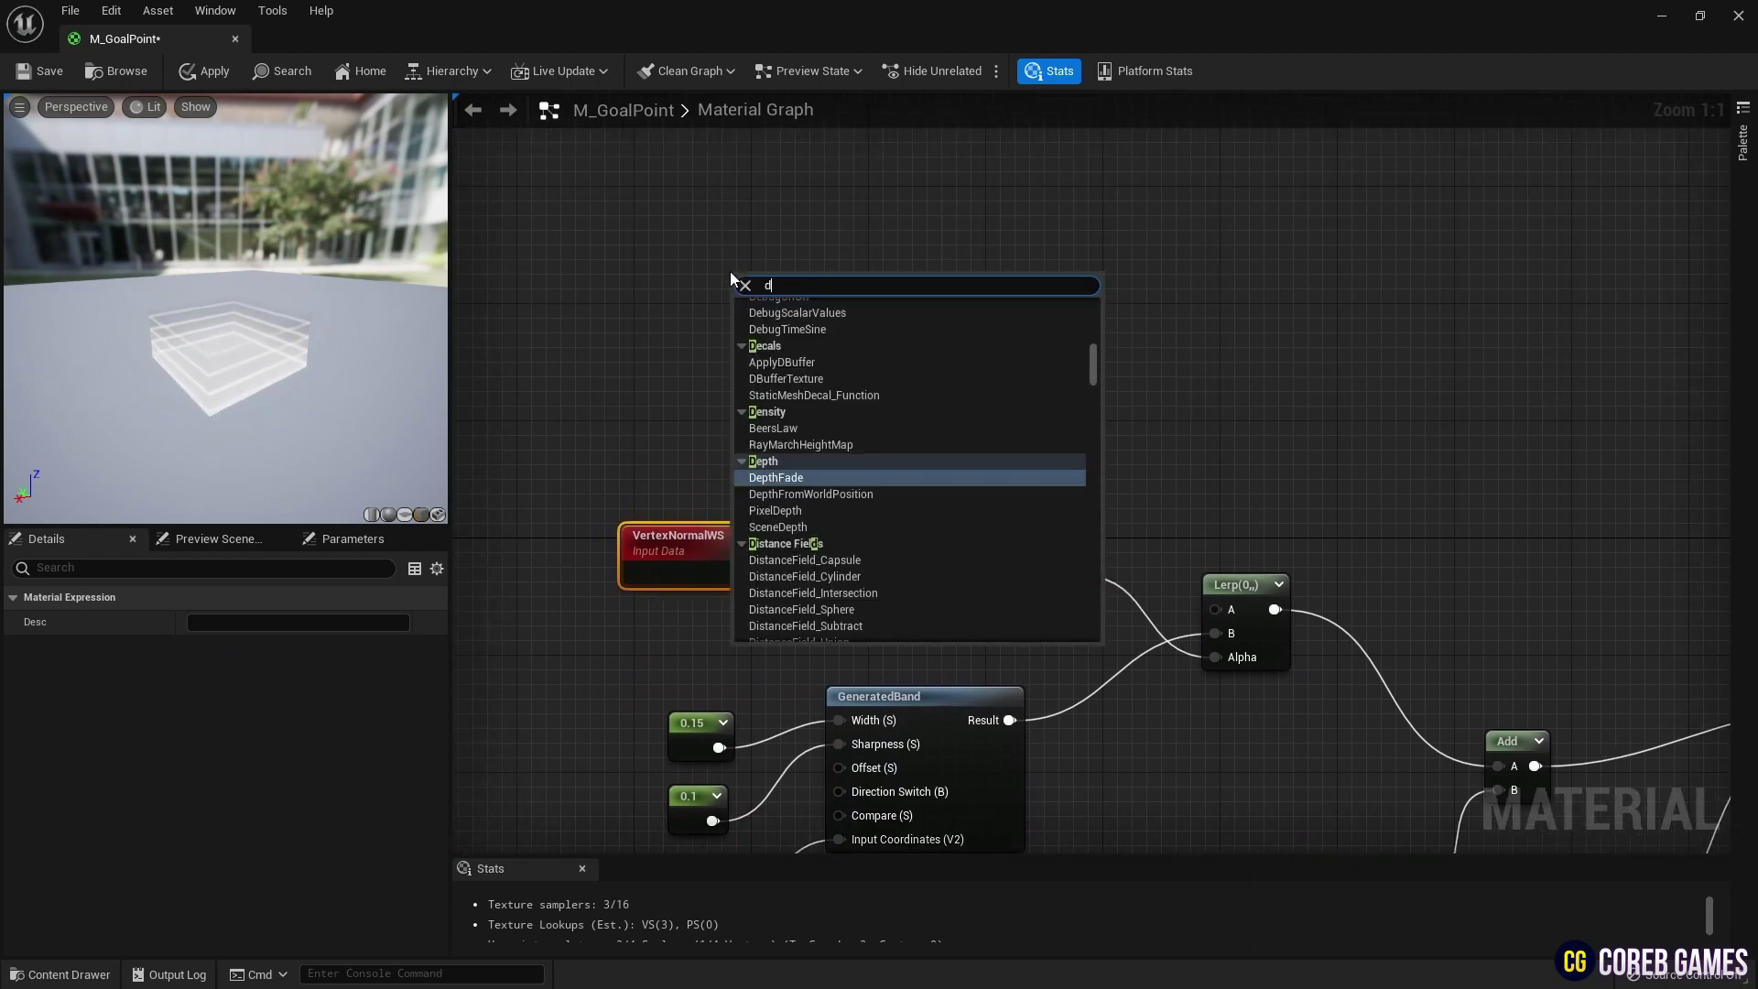
pyautogui.write('i')
pyautogui.press('Return')
# Feed DiamondGradient's Falloff input from a new scalar parameter named Falloff with default value 0.29, and preview the gradient
pyautogui.moveTo(680, 288); pyautogui.dragTo(849, 303, button='right')
pyautogui.click(732, 322)
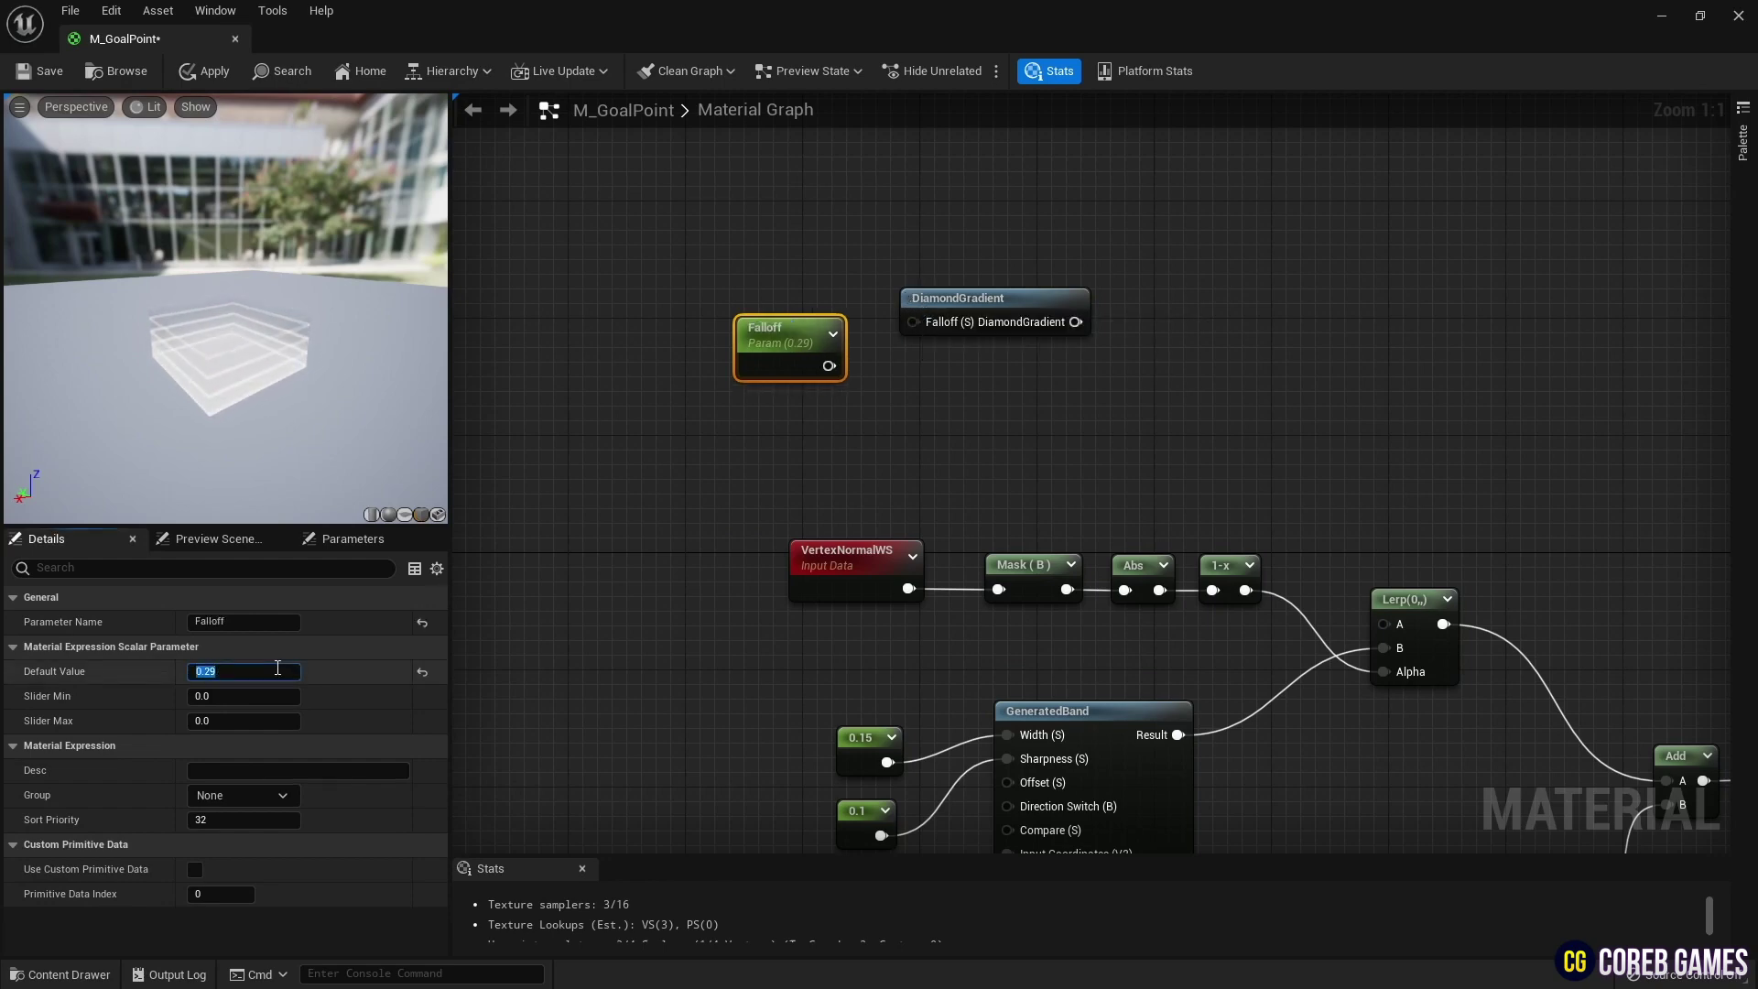
pyautogui.moveTo(836, 352); pyautogui.dragTo(913, 322)
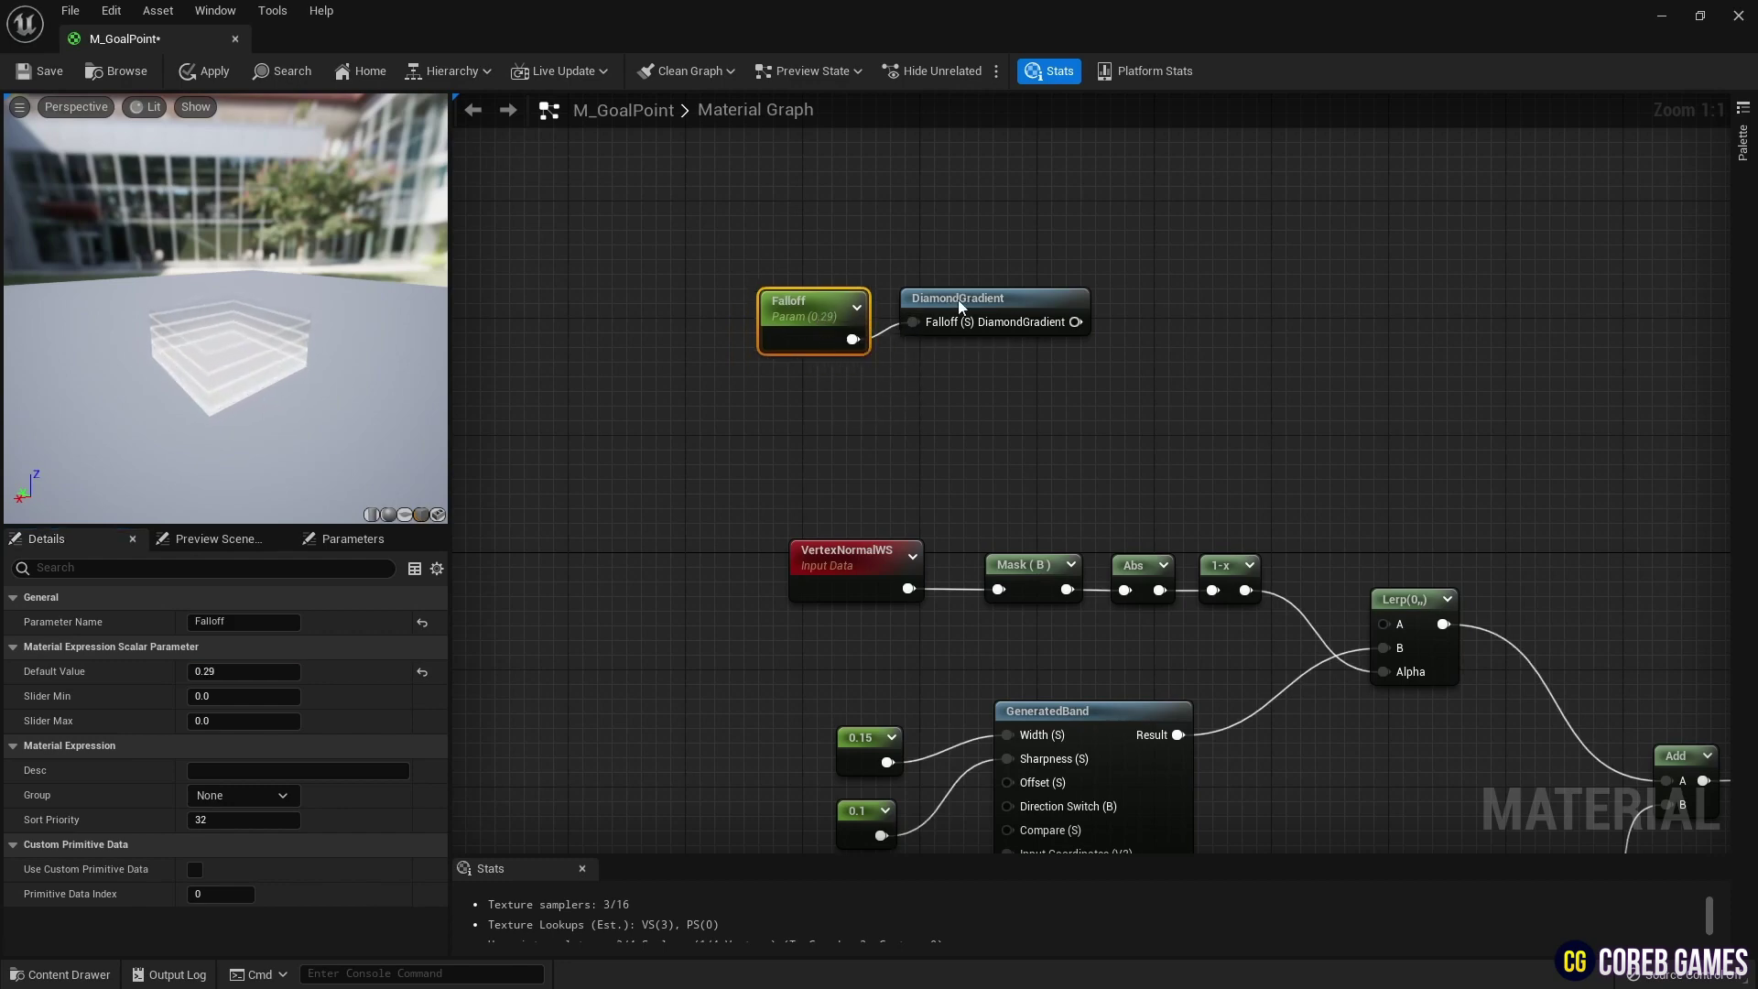
pyautogui.rightClick(959, 310)
pyautogui.click(1043, 338)
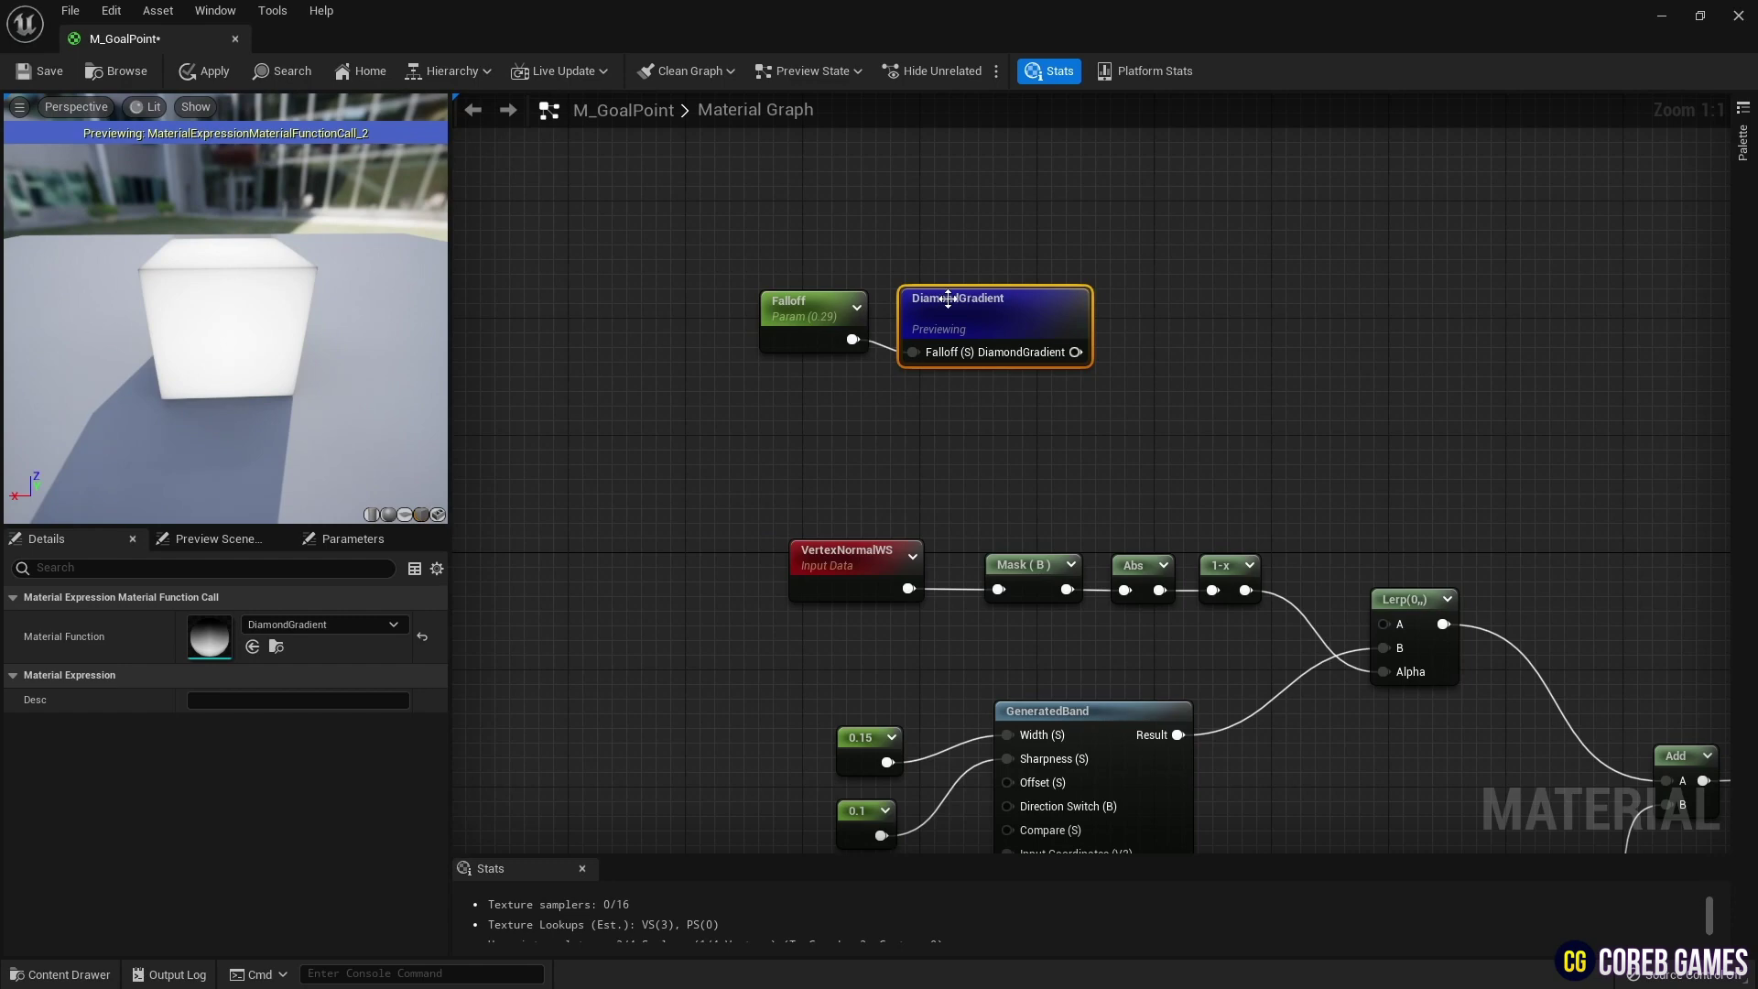
# Add a 1-x node fed by DiamondGradient and preview it on a side face of the cube
pyautogui.moveTo(1156, 311); pyautogui.dragTo(976, 300, button='right')
pyautogui.rightClick(976, 309)
pyautogui.write('one')
pyautogui.press('Return')
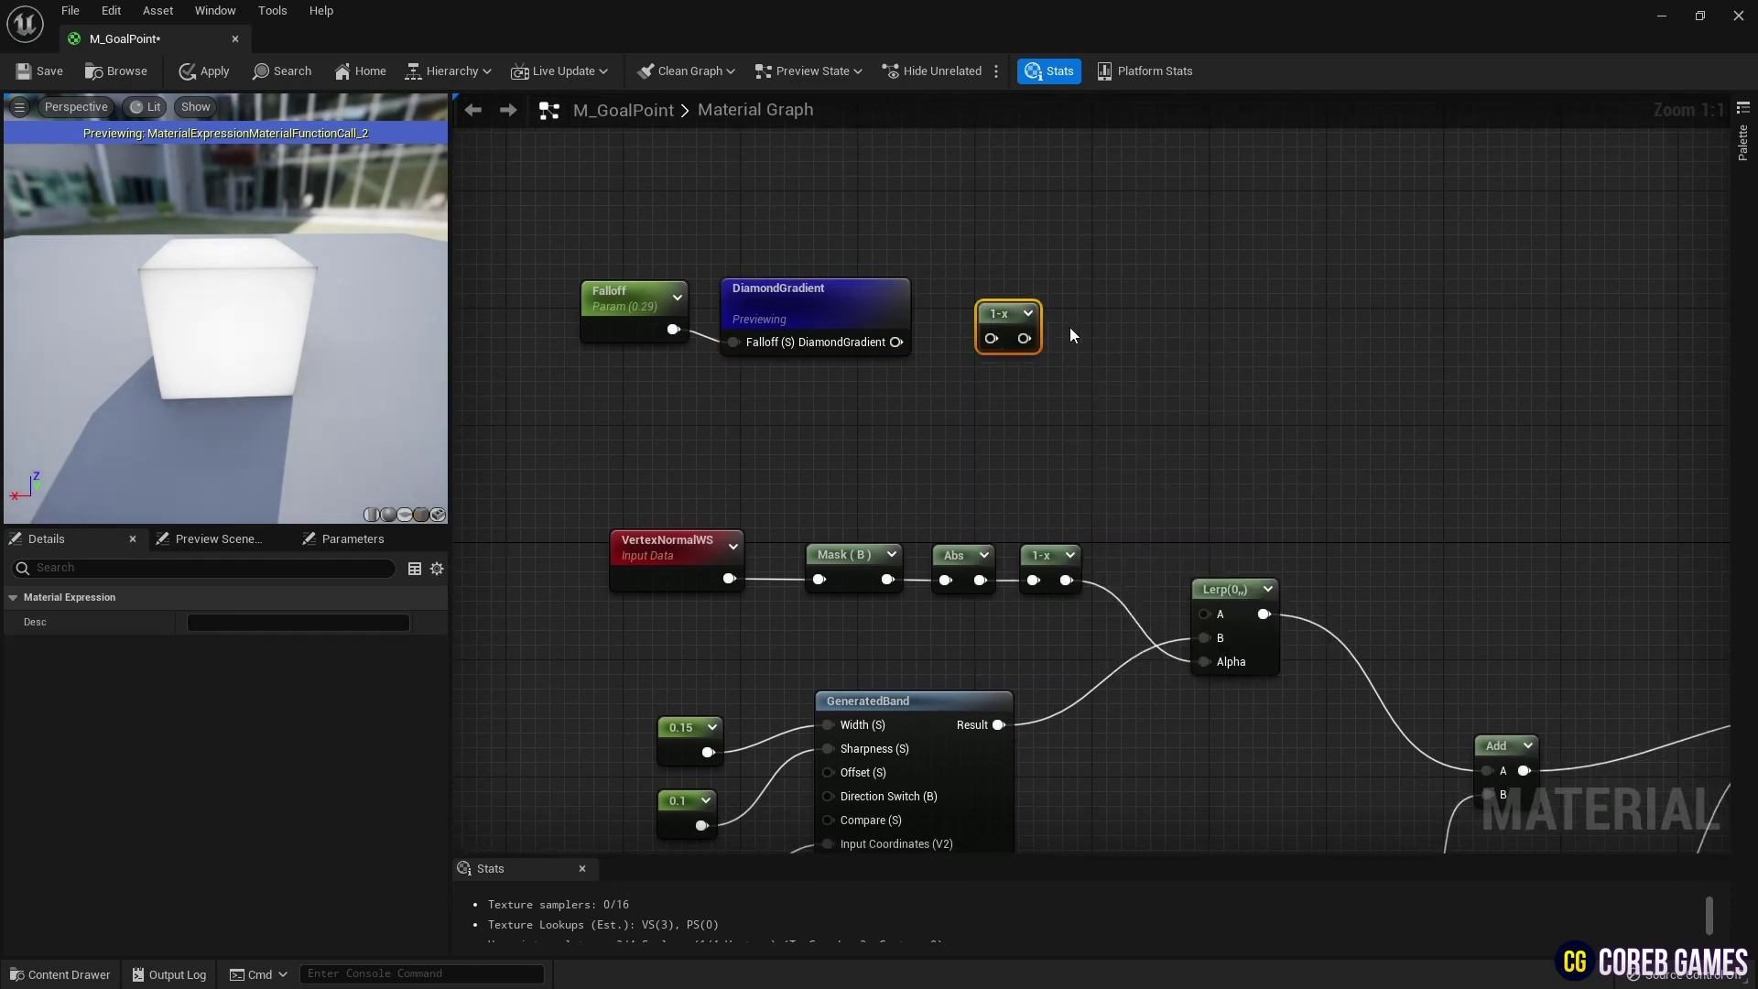
pyautogui.rightClick(996, 322)
pyautogui.click(1059, 346)
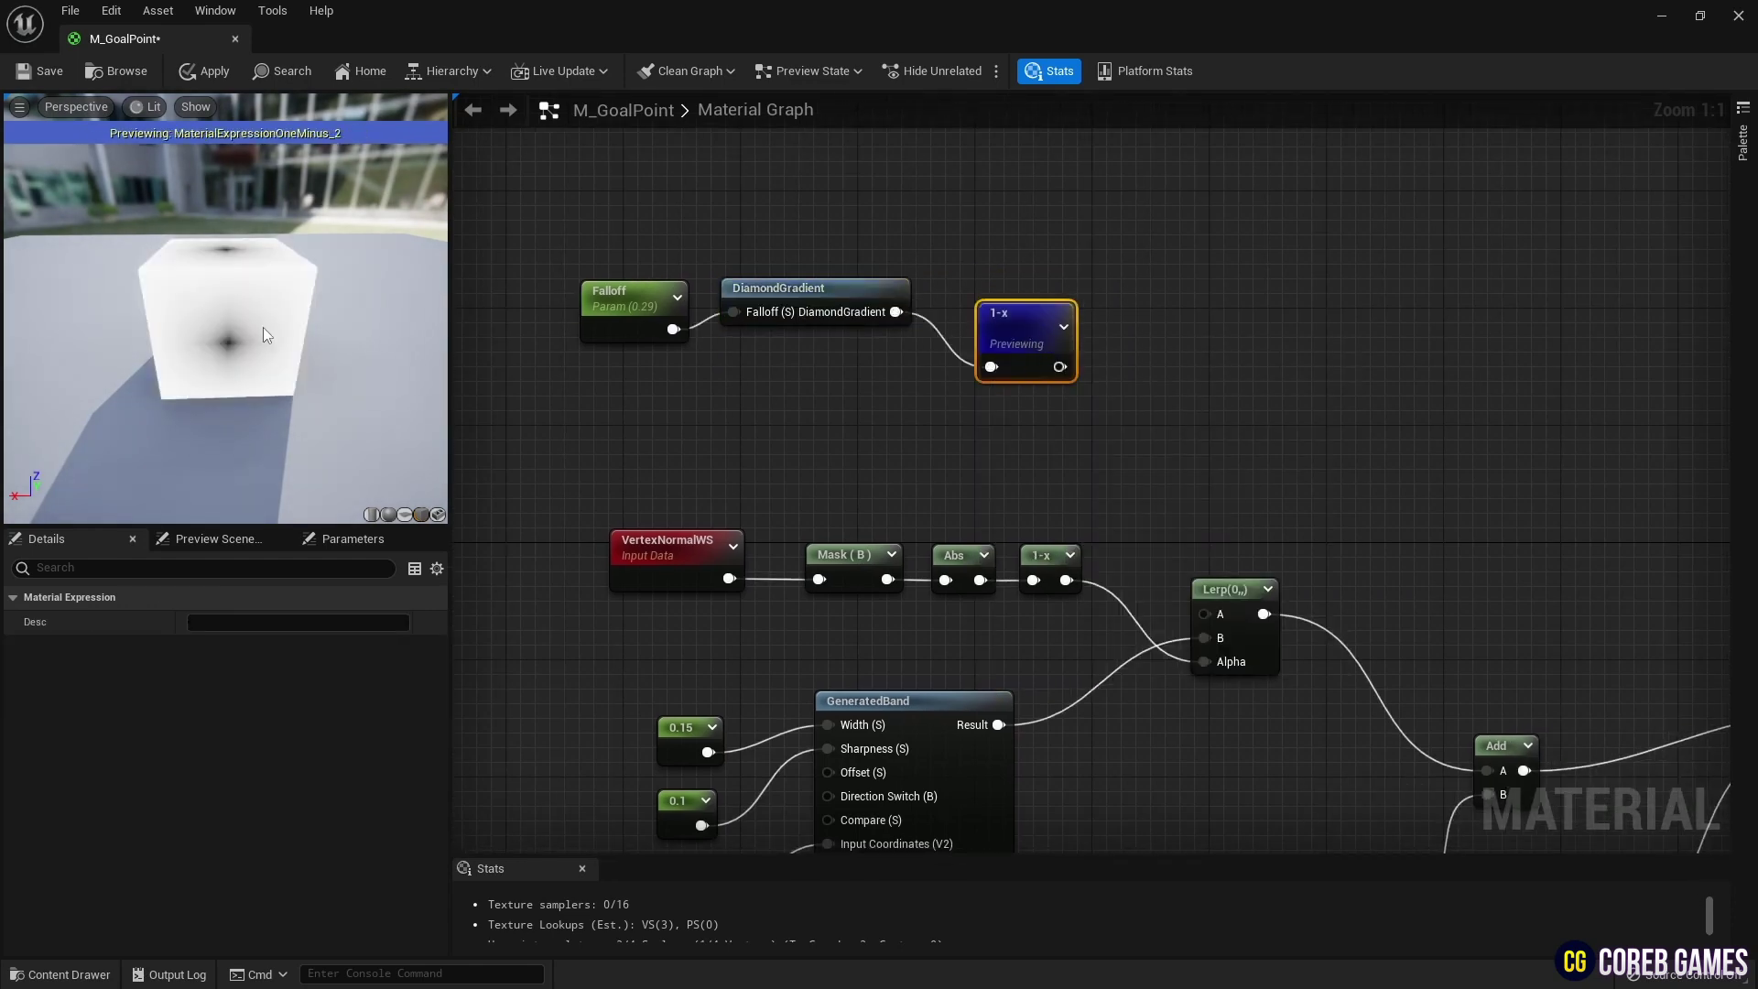
pyautogui.moveTo(267, 345); pyautogui.dragTo(264, 289)
# Add a Power node with the new 1-x output as its Base, and preview it
pyautogui.moveTo(1065, 341); pyautogui.dragTo(978, 343, button='right')
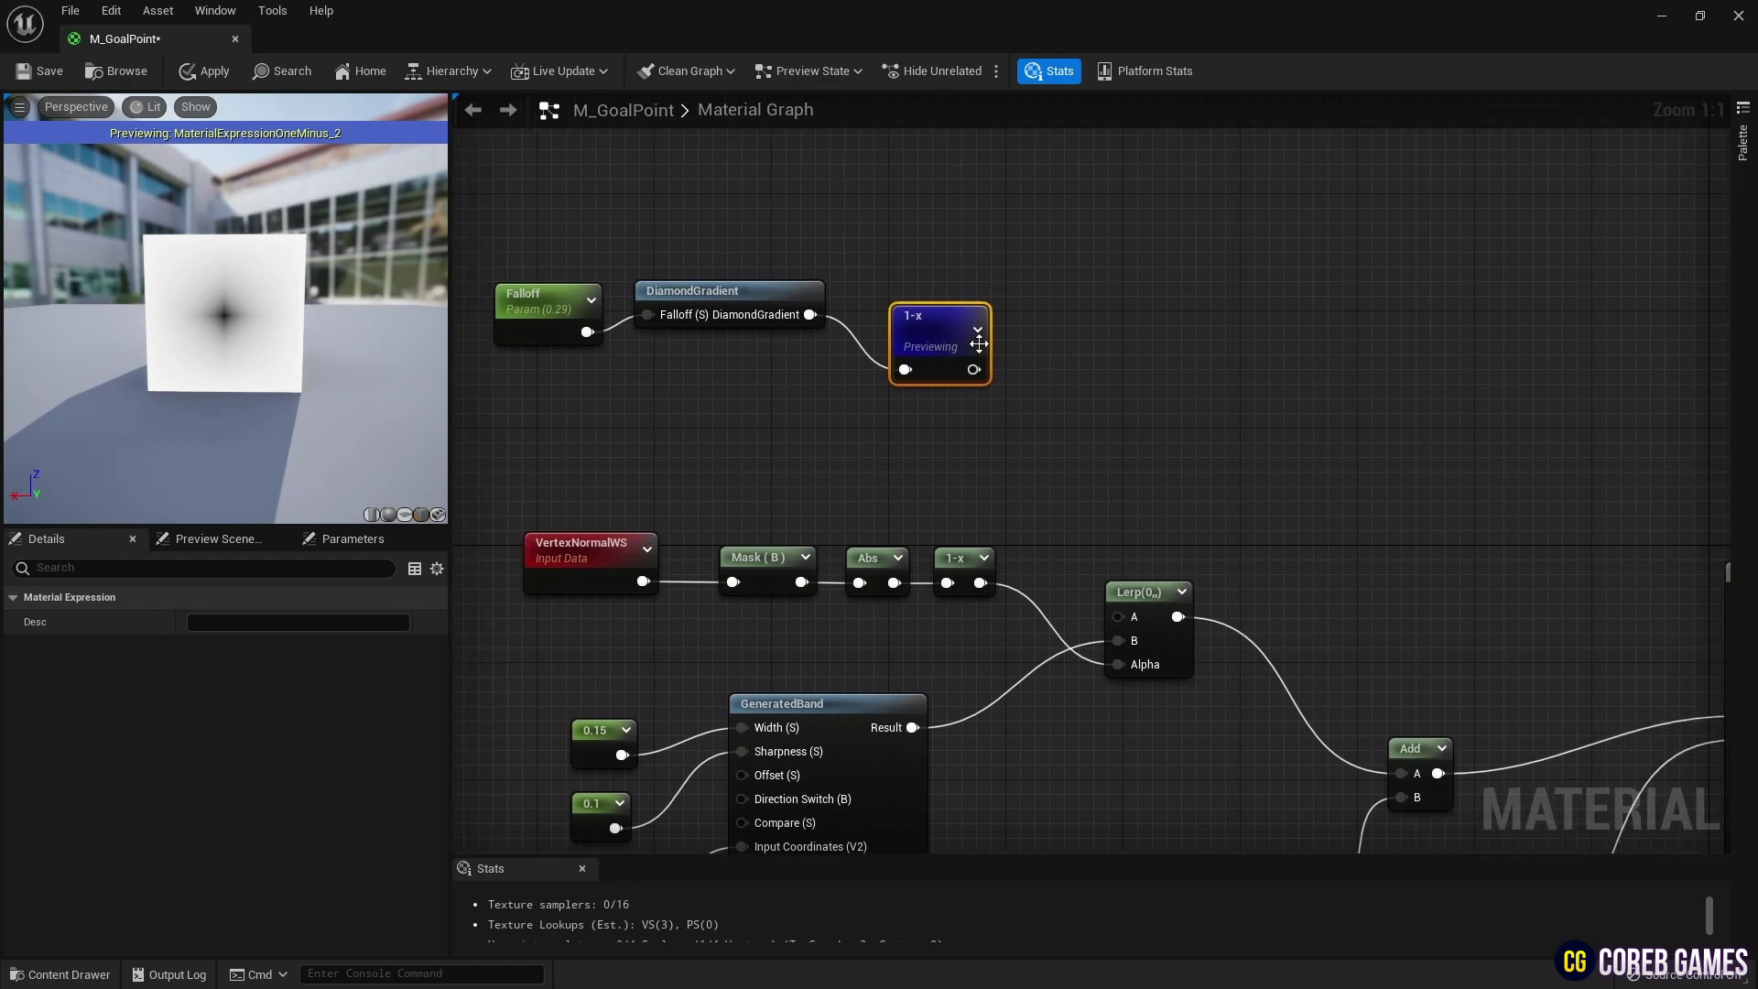
pyautogui.rightClick(1040, 327)
pyautogui.write('power')
pyautogui.press('Return')
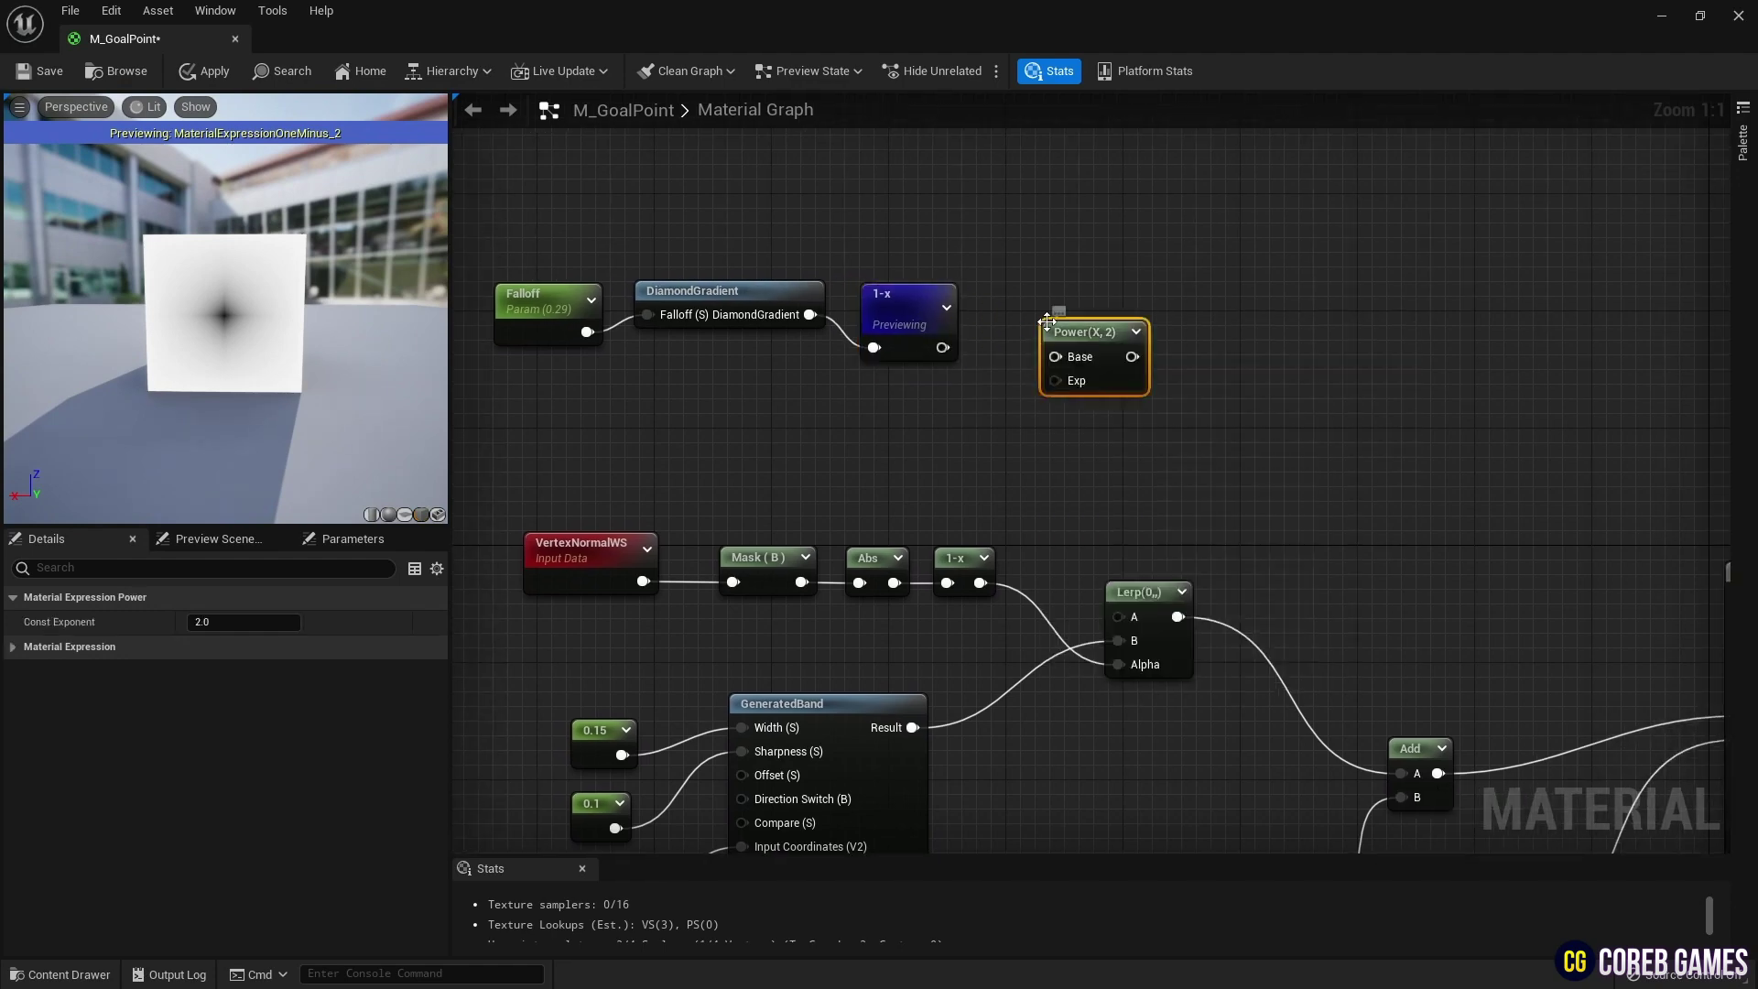
pyautogui.moveTo(942, 347); pyautogui.dragTo(1015, 320)
pyautogui.rightClick(1045, 326)
pyautogui.click(1096, 362)
pyautogui.moveTo(182, 322); pyautogui.dragTo(206, 331)
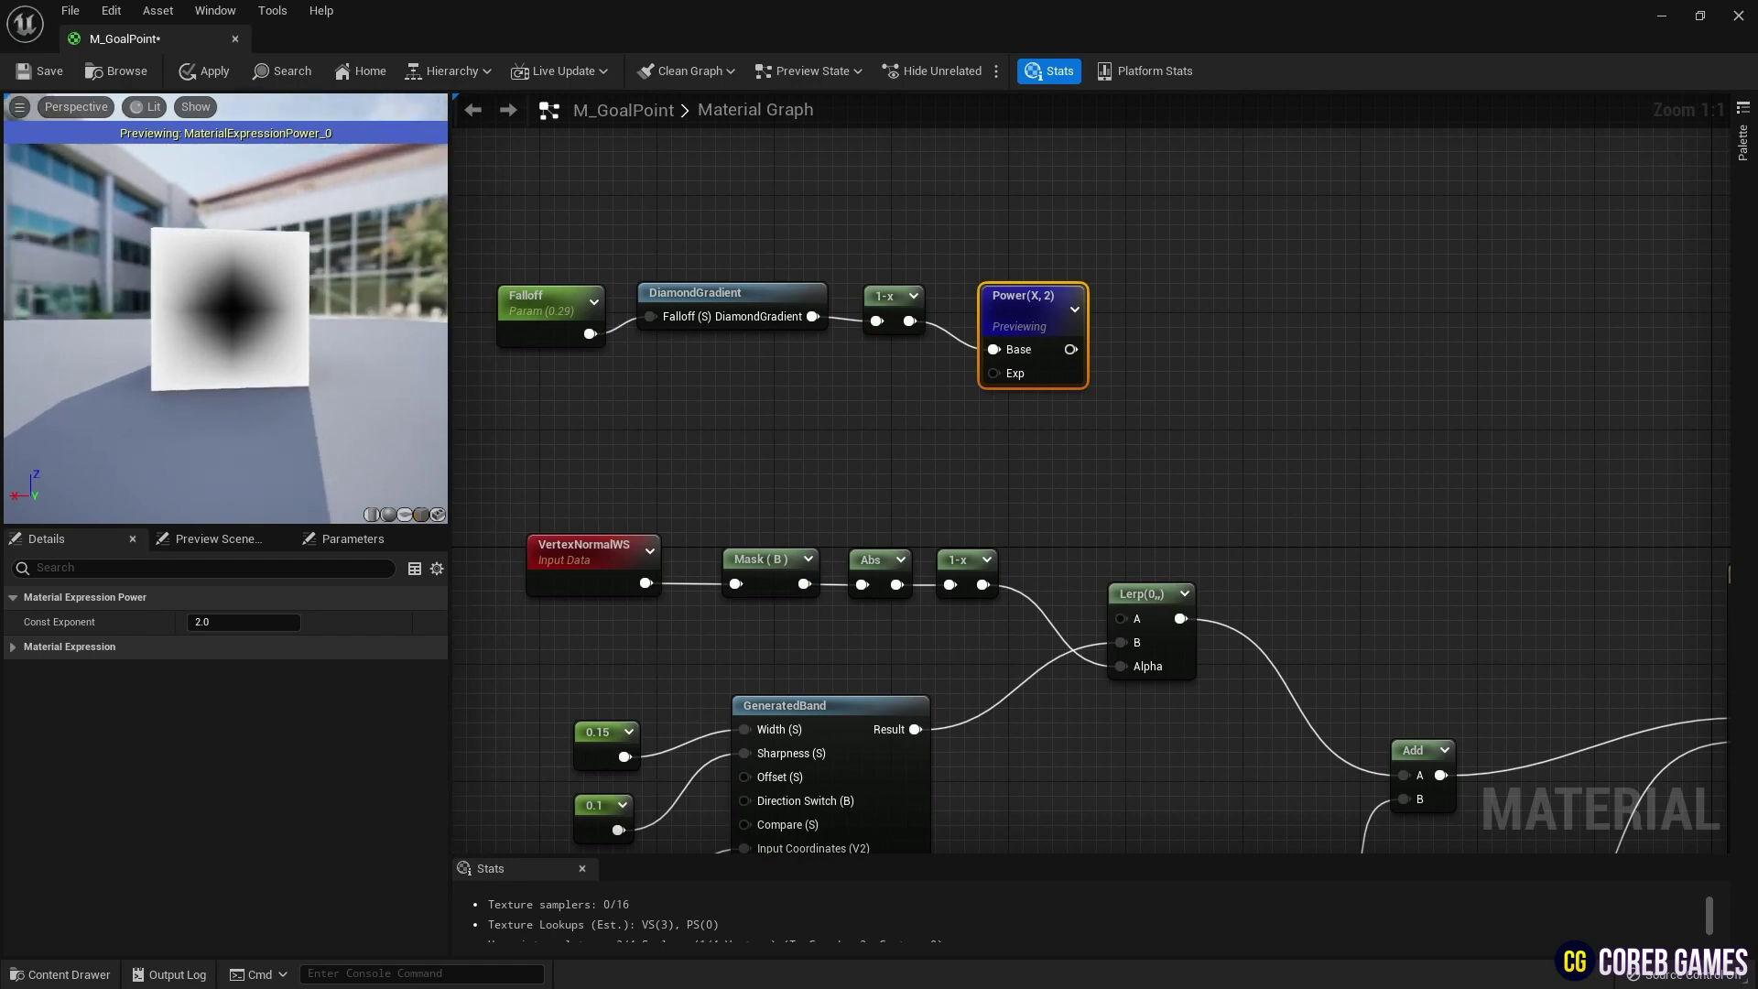
# Add a Saturate node fed by the Power node and preview it
pyautogui.rightClick(1152, 335)
pyautogui.write('sa')
pyautogui.press('Return')
pyautogui.moveTo(1070, 349); pyautogui.dragTo(1169, 343)
pyautogui.rightClick(1187, 365)
pyautogui.click(1266, 395)
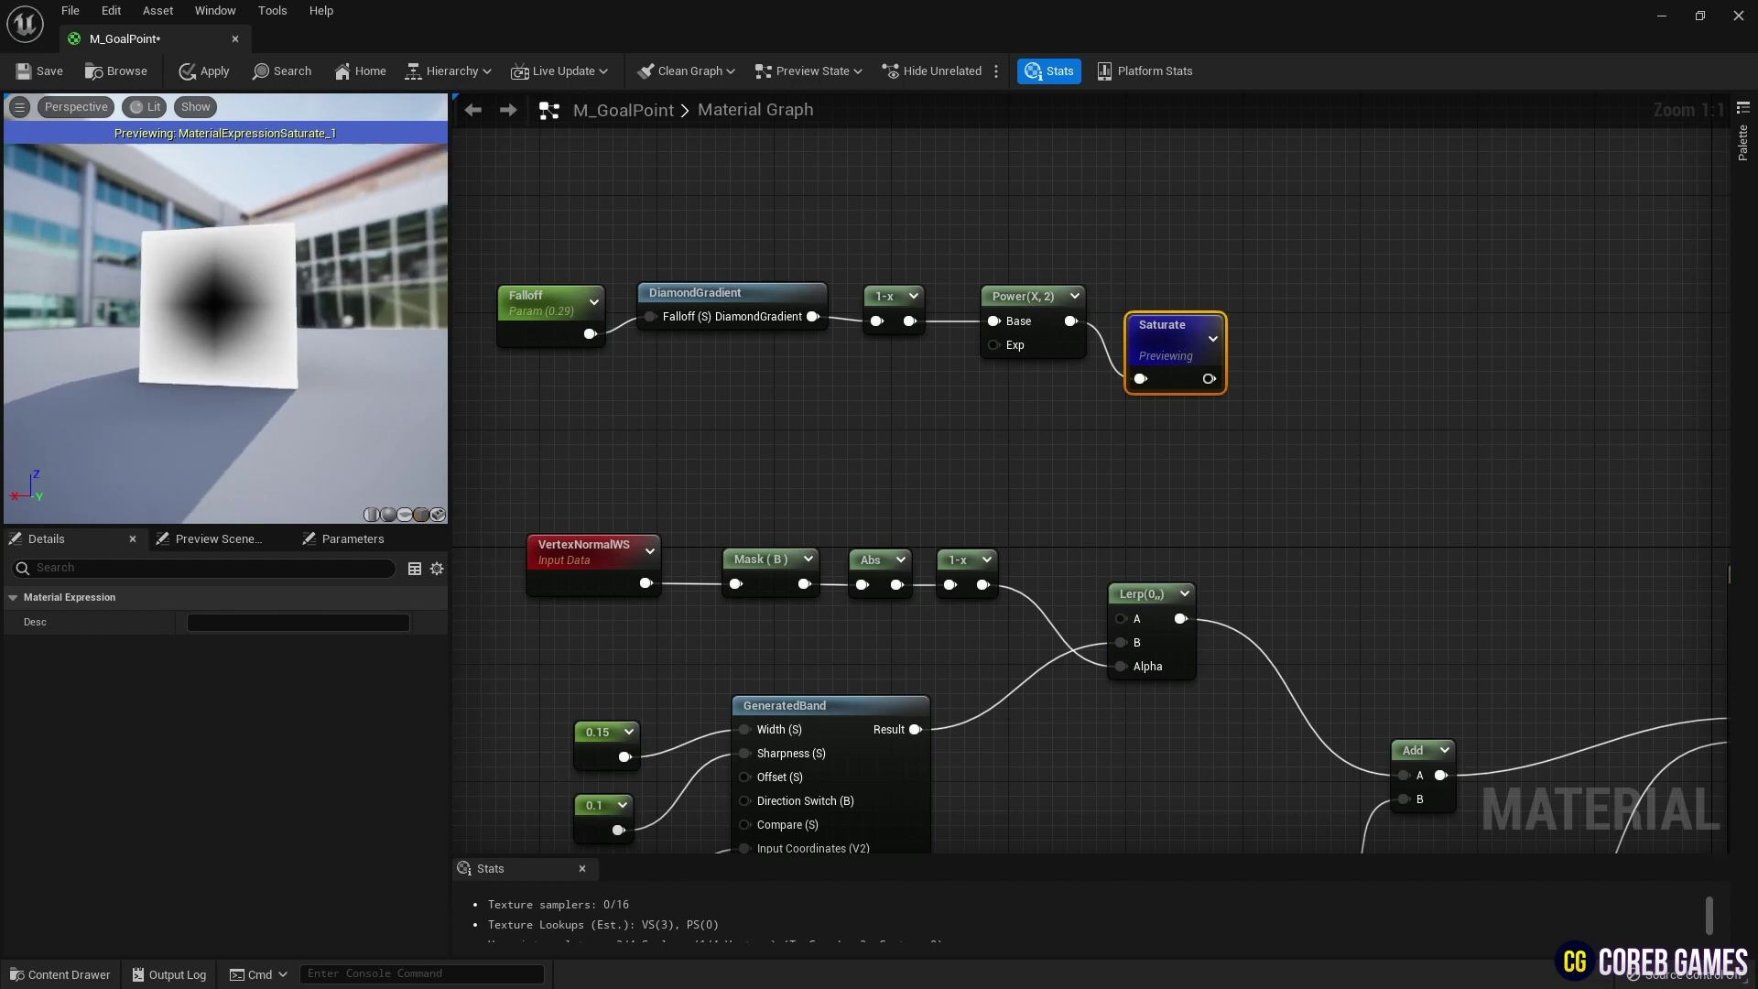
# Shift the VertexNormalWS chain and its Lerp node down to make room below the diamond gradient nodes
pyautogui.moveTo(1262, 579); pyautogui.dragTo(1200, 539, button='right')
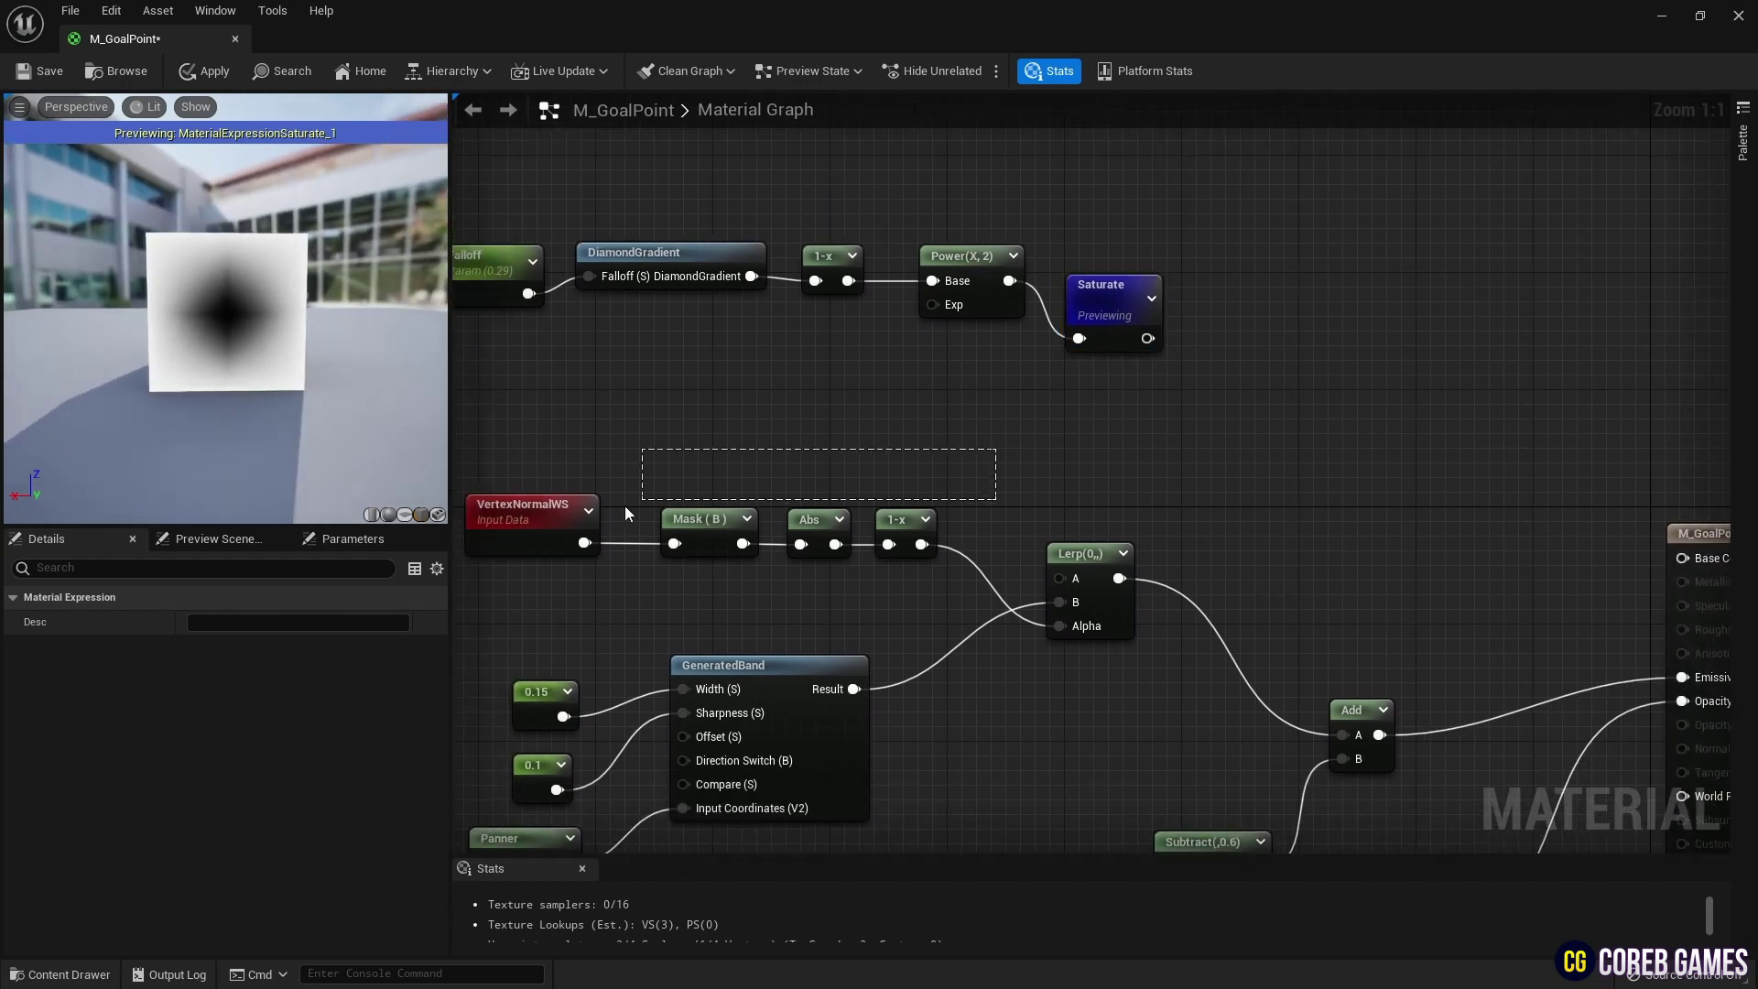
pyautogui.moveTo(941, 540); pyautogui.dragTo(925, 569)
pyautogui.moveTo(1103, 560); pyautogui.dragTo(1096, 614)
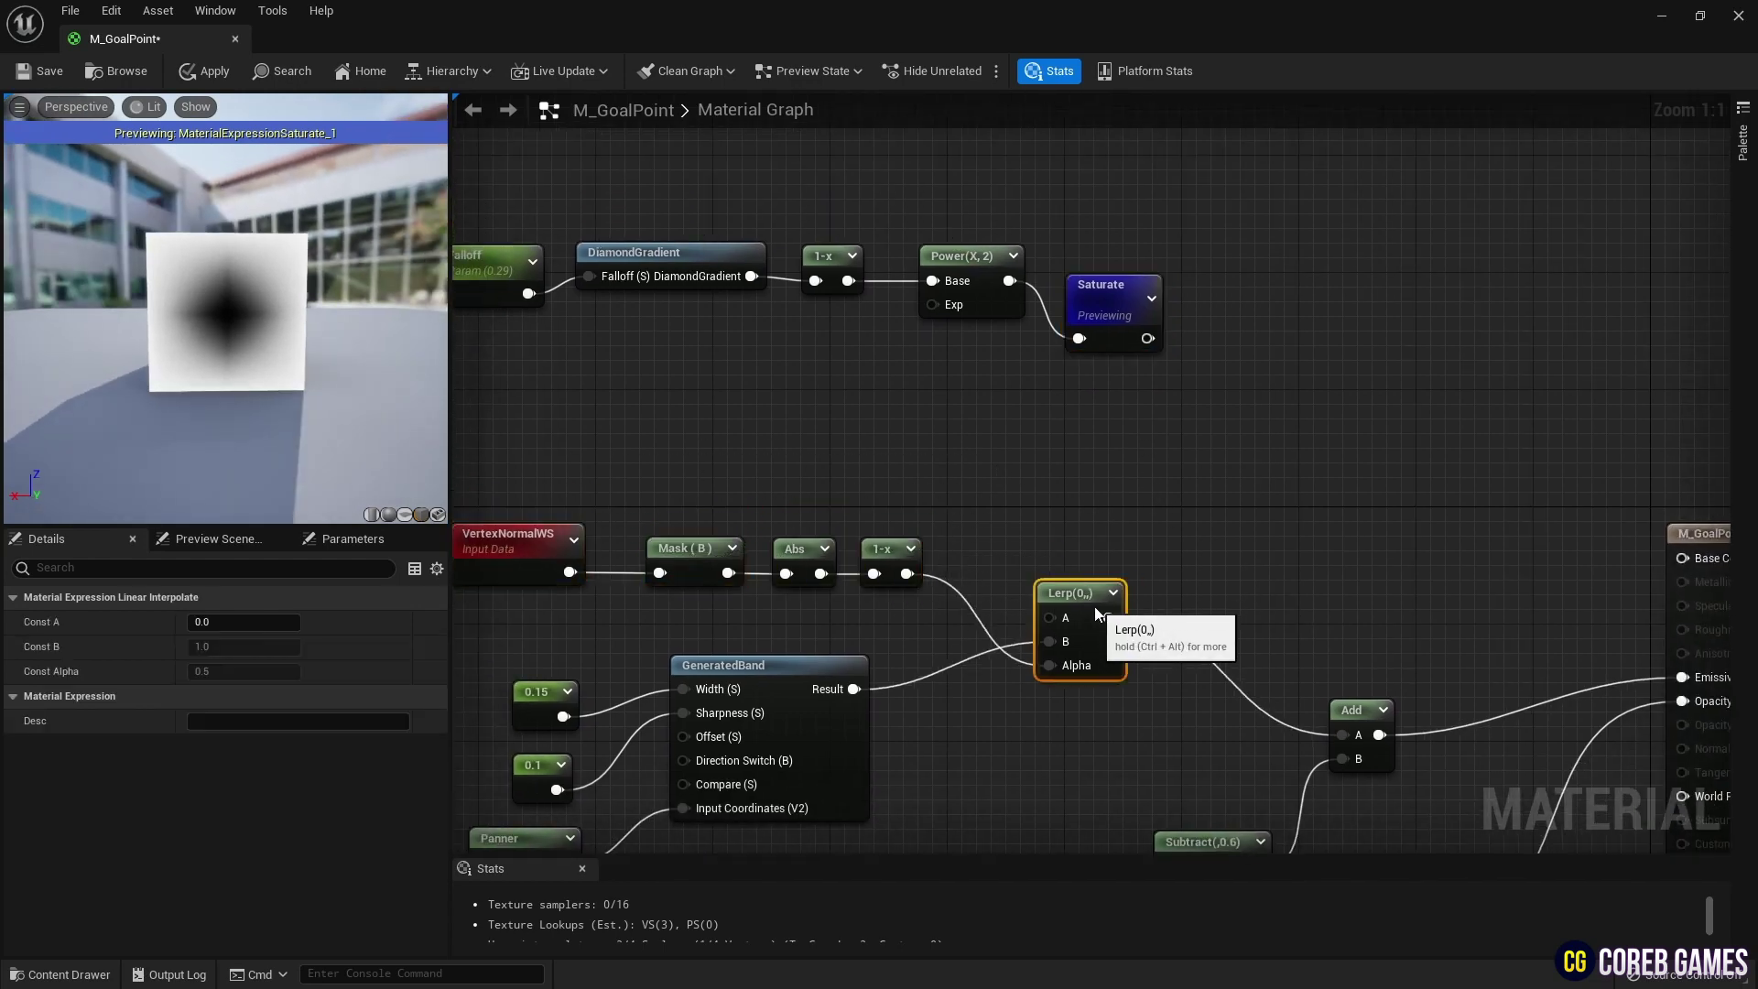
# Add a Multiply node fed by Mask (B), set its Const B to -1, and preview it from several angles
pyautogui.moveTo(706, 548); pyautogui.dragTo(780, 551, button='right')
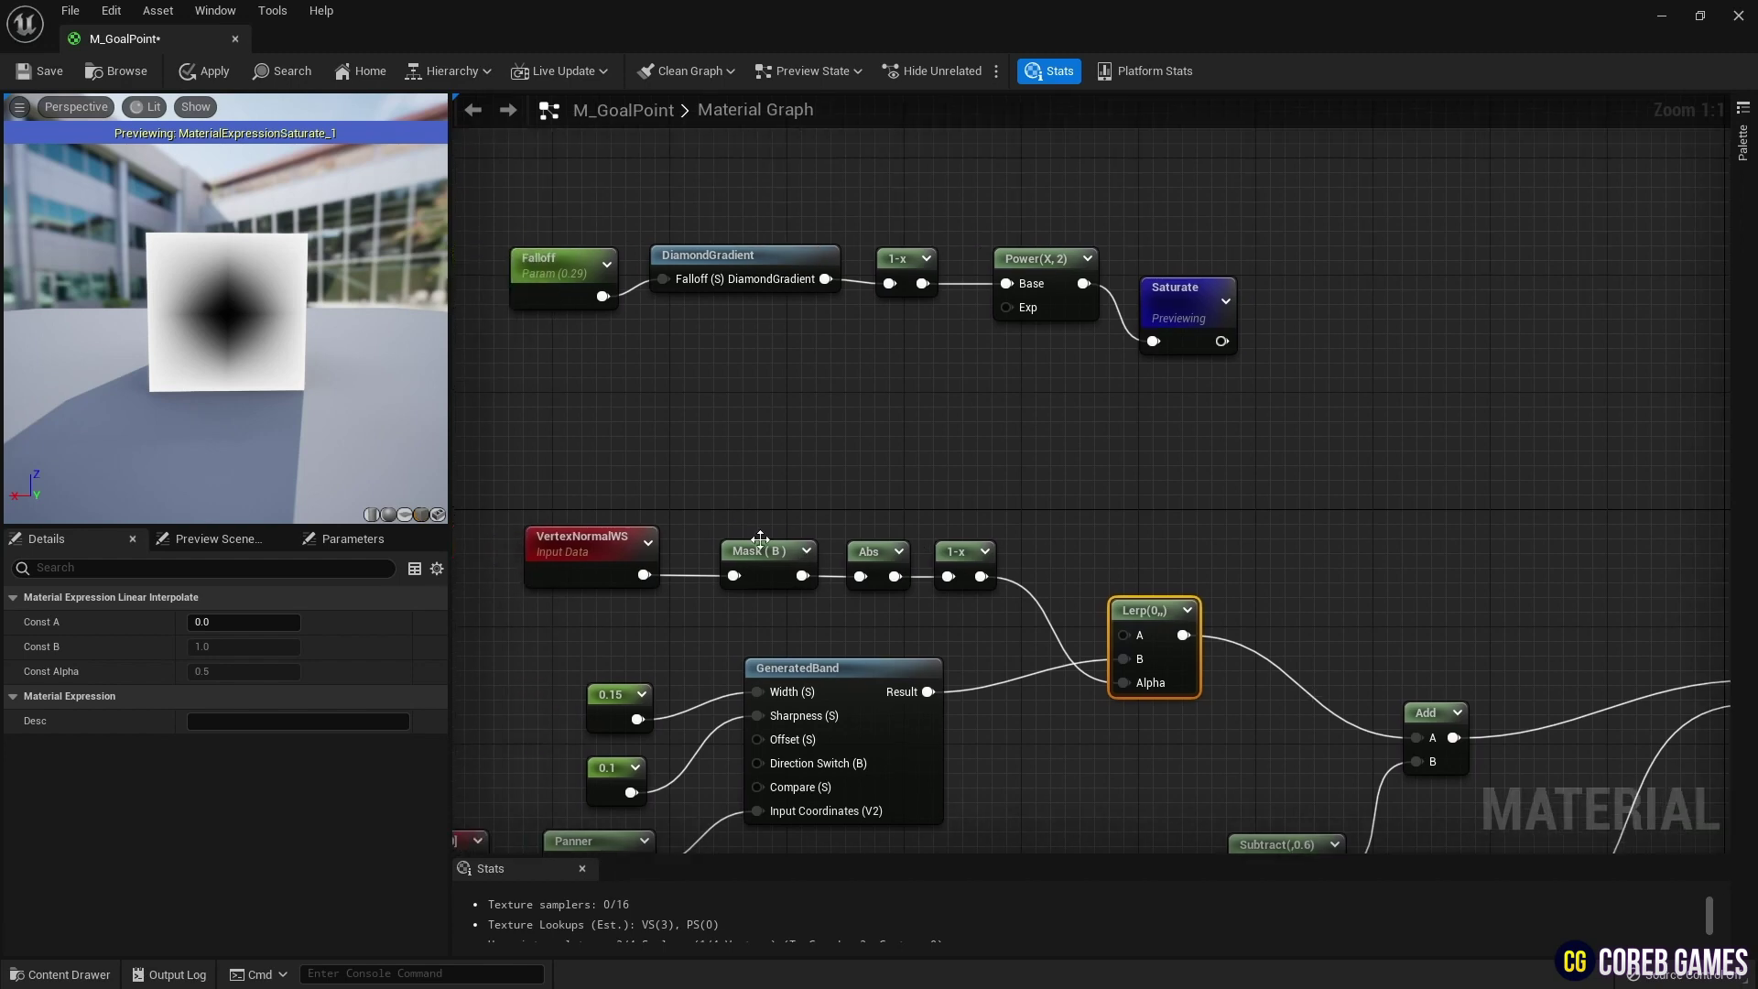
pyautogui.moveTo(780, 551); pyautogui.dragTo(861, 439)
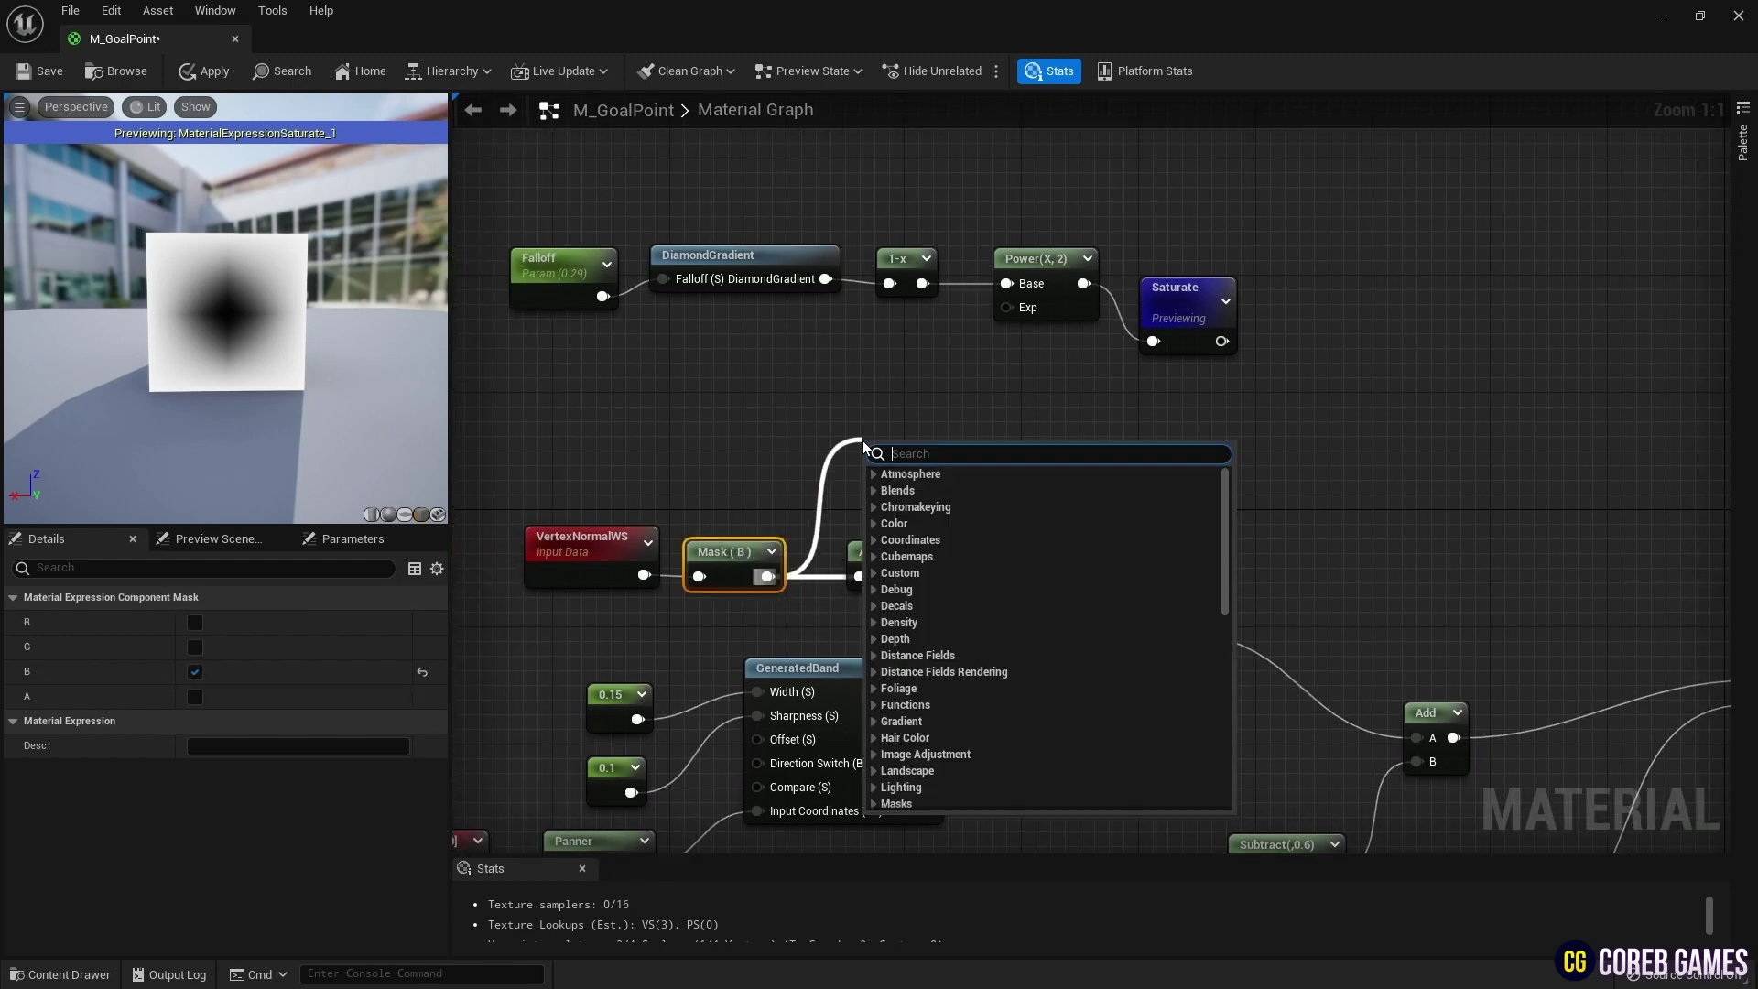
pyautogui.write('mul')
pyautogui.press('Return')
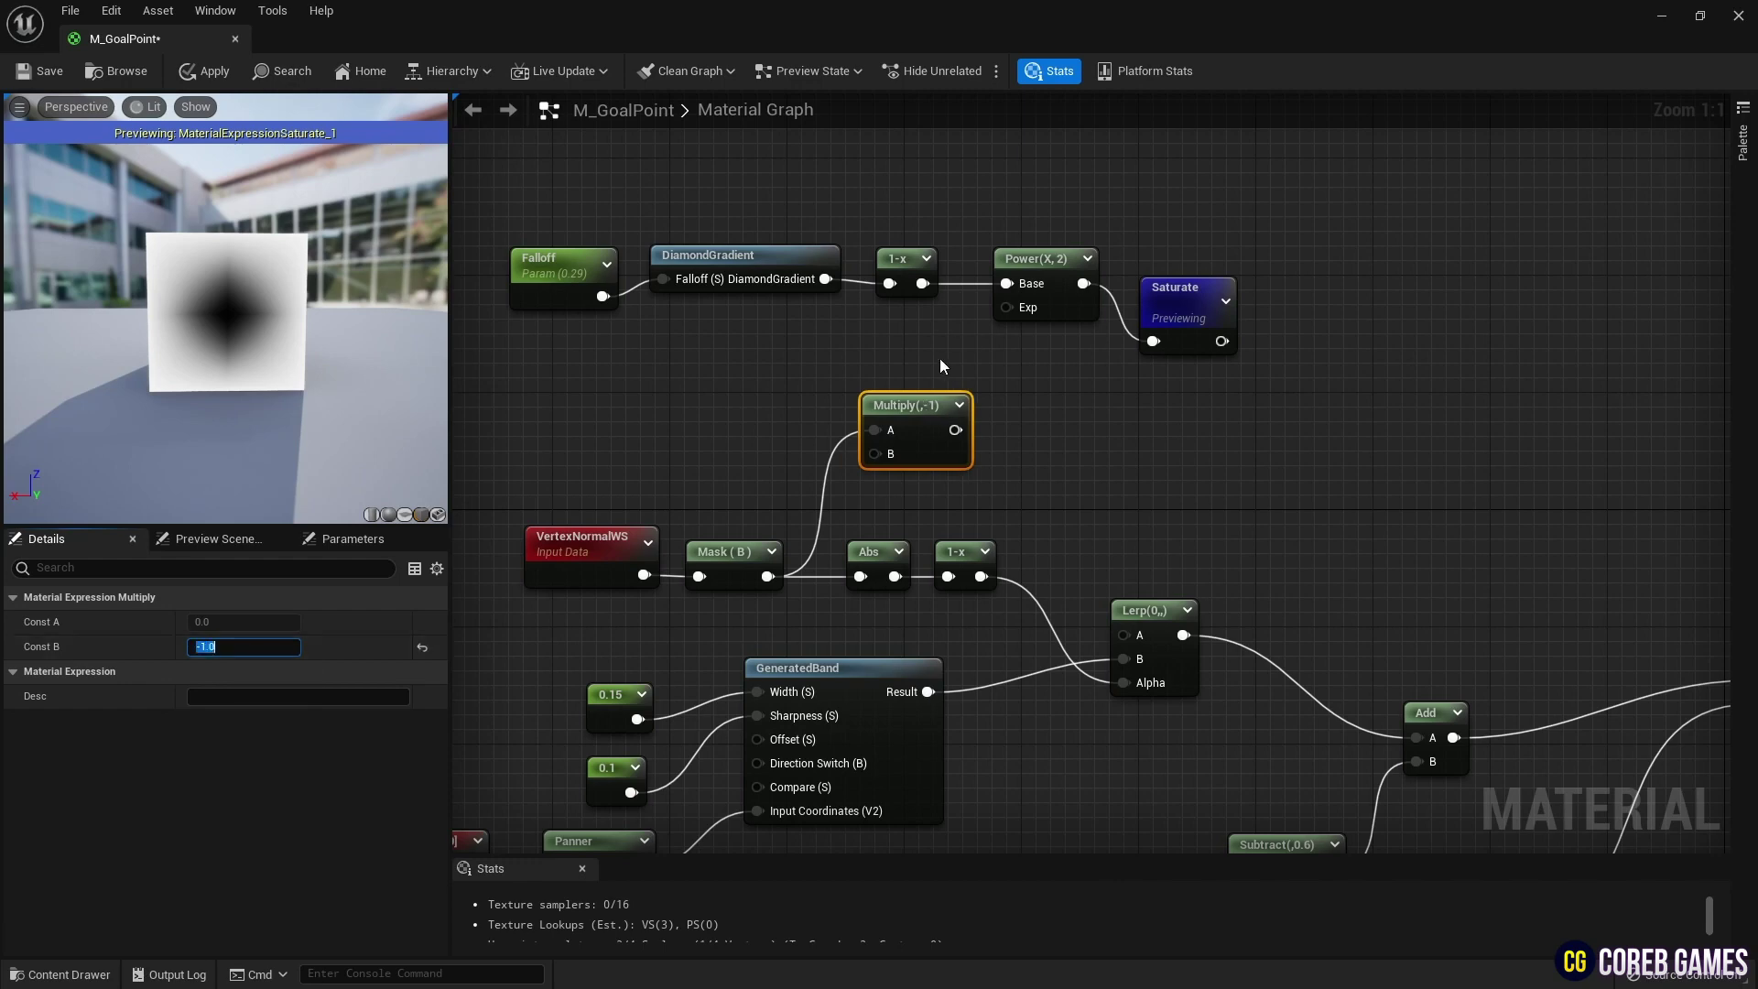
pyautogui.rightClick(920, 404)
pyautogui.click(959, 436)
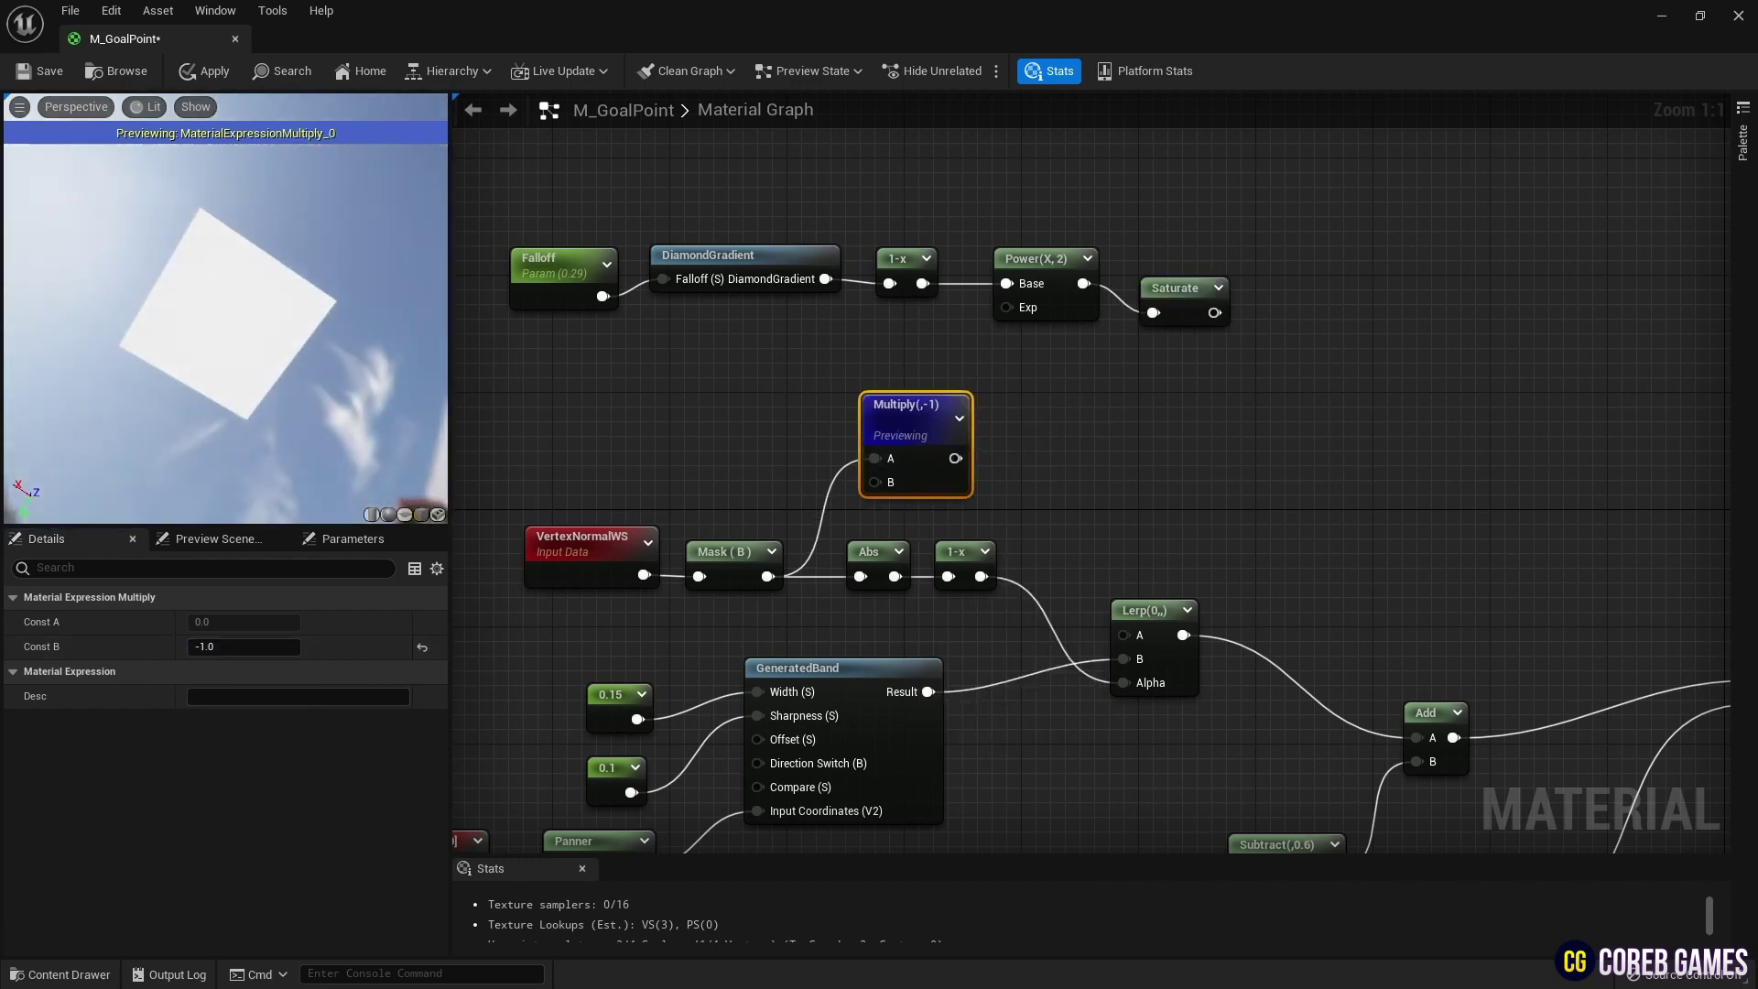
pyautogui.moveTo(226, 274); pyautogui.dragTo(257, 403)
pyautogui.moveTo(247, 312); pyautogui.dragTo(246, 316)
# Add a Lerp node with Multiply into Alpha and the gradient's Saturate into B, and preview the cube's underside
pyautogui.moveTo(1223, 388); pyautogui.dragTo(1130, 432, button='right')
pyautogui.click(1166, 415)
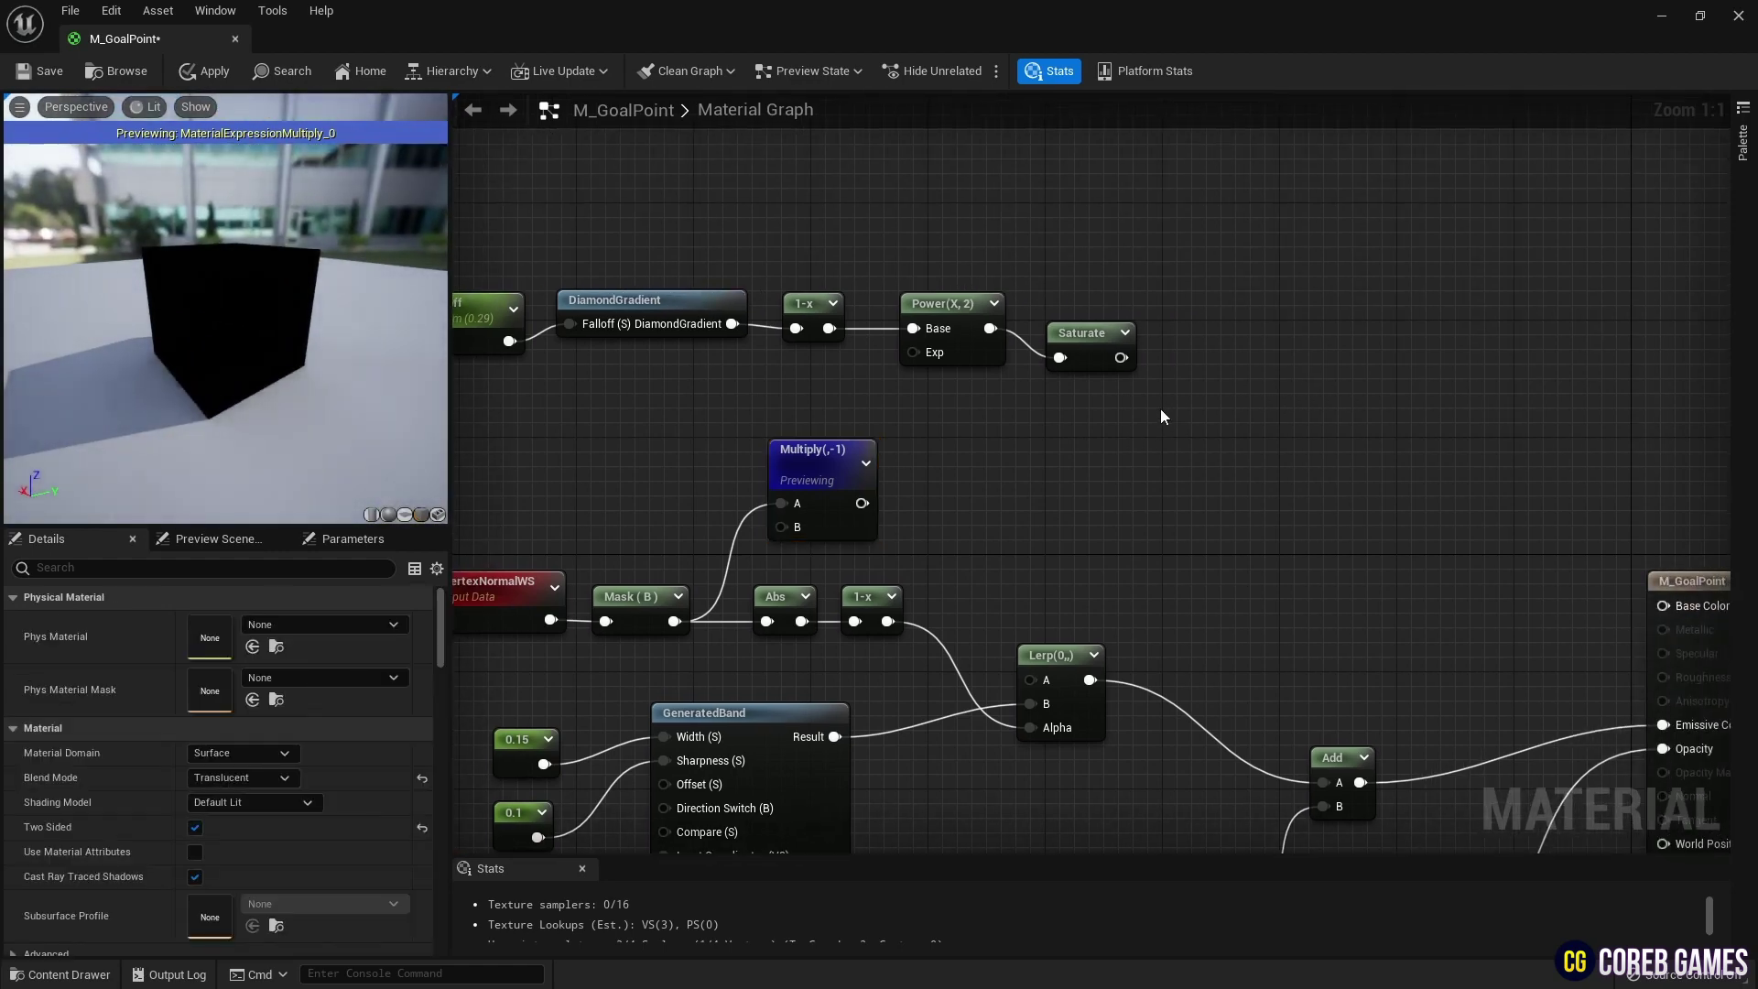
pyautogui.click(1161, 409)
pyautogui.moveTo(861, 503); pyautogui.dragTo(1181, 496)
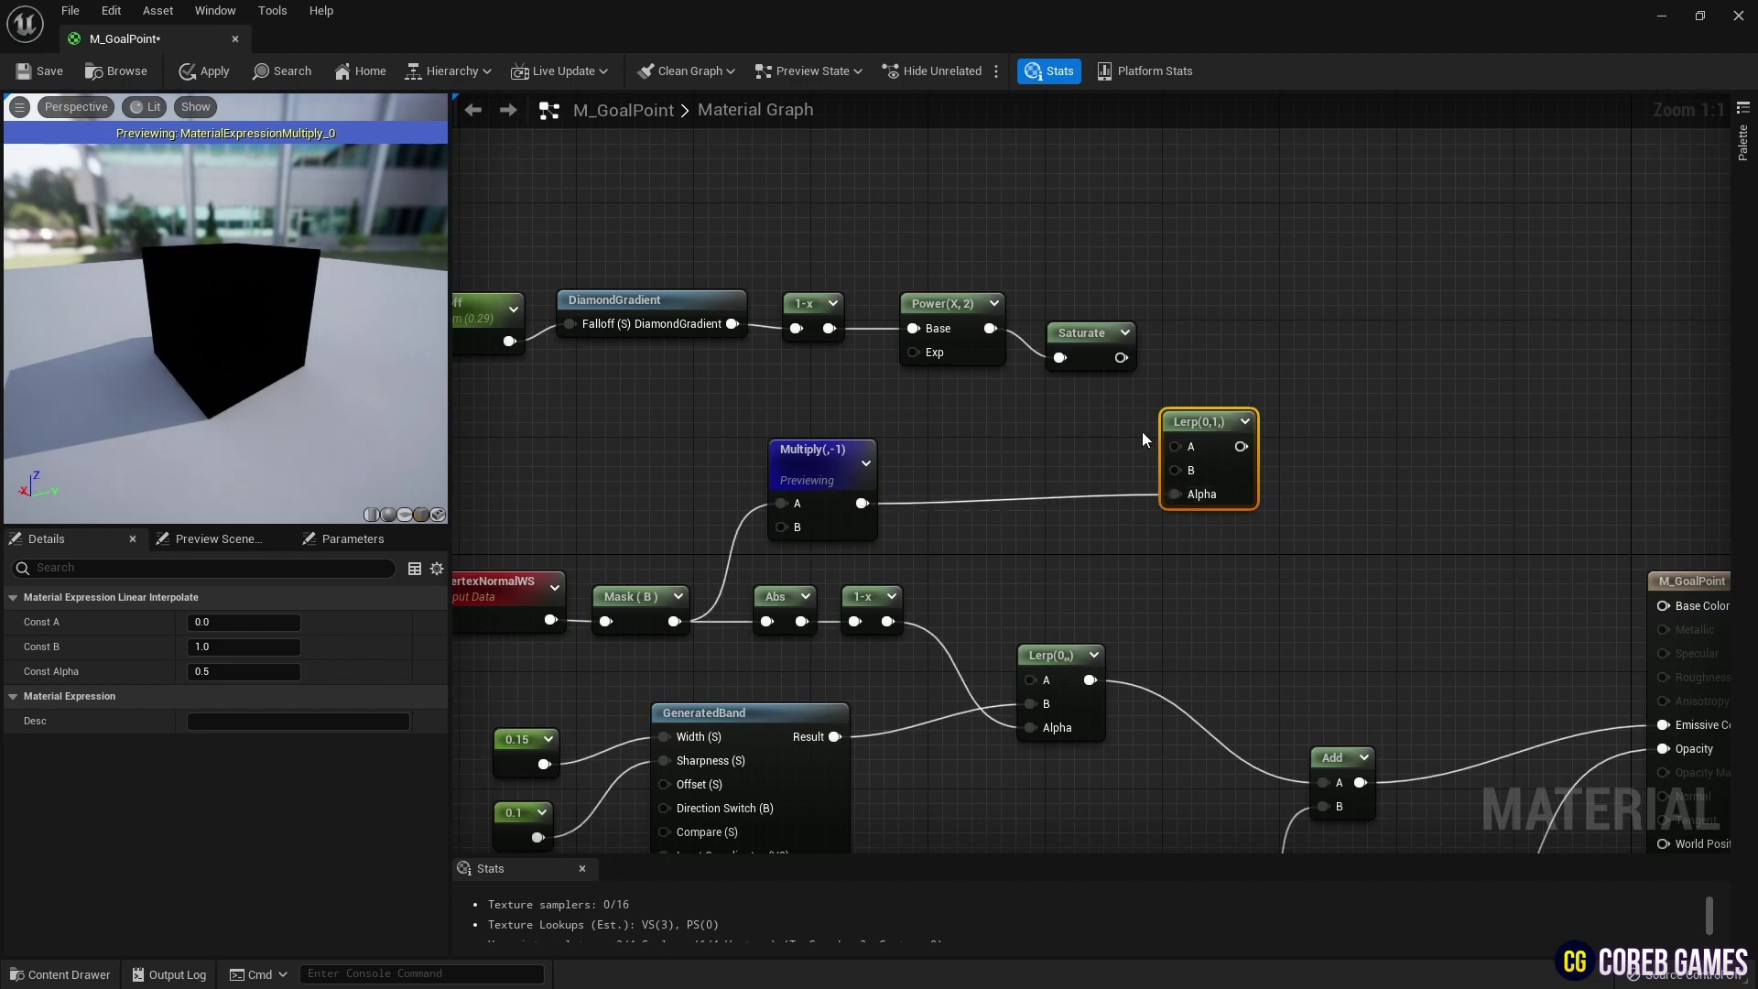
pyautogui.moveTo(1118, 357); pyautogui.dragTo(1191, 406)
pyautogui.rightClick(1208, 423)
pyautogui.click(1264, 454)
pyautogui.moveTo(211, 366); pyautogui.dragTo(158, 438)
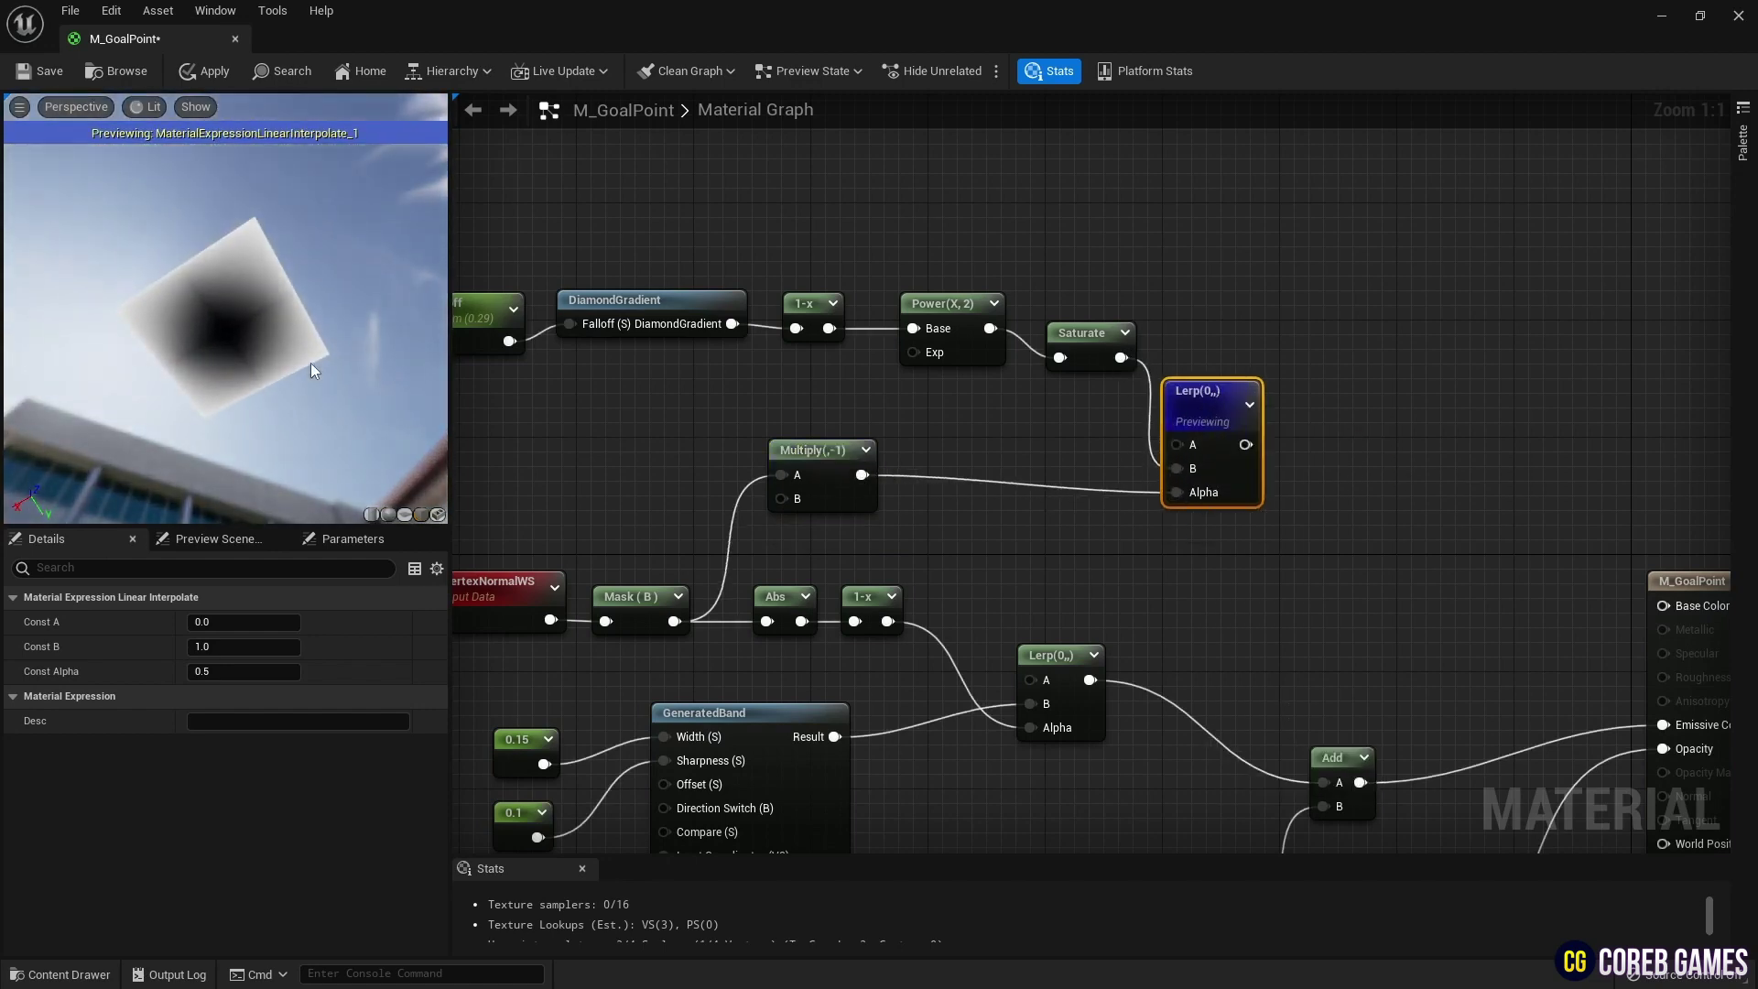
# Move the new Lerp closer to Saturate and add a CheapContrast node after it
pyautogui.moveTo(1002, 307); pyautogui.dragTo(992, 318)
pyautogui.click(1173, 273)
pyautogui.moveTo(1173, 273); pyautogui.dragTo(1054, 285, button='right')
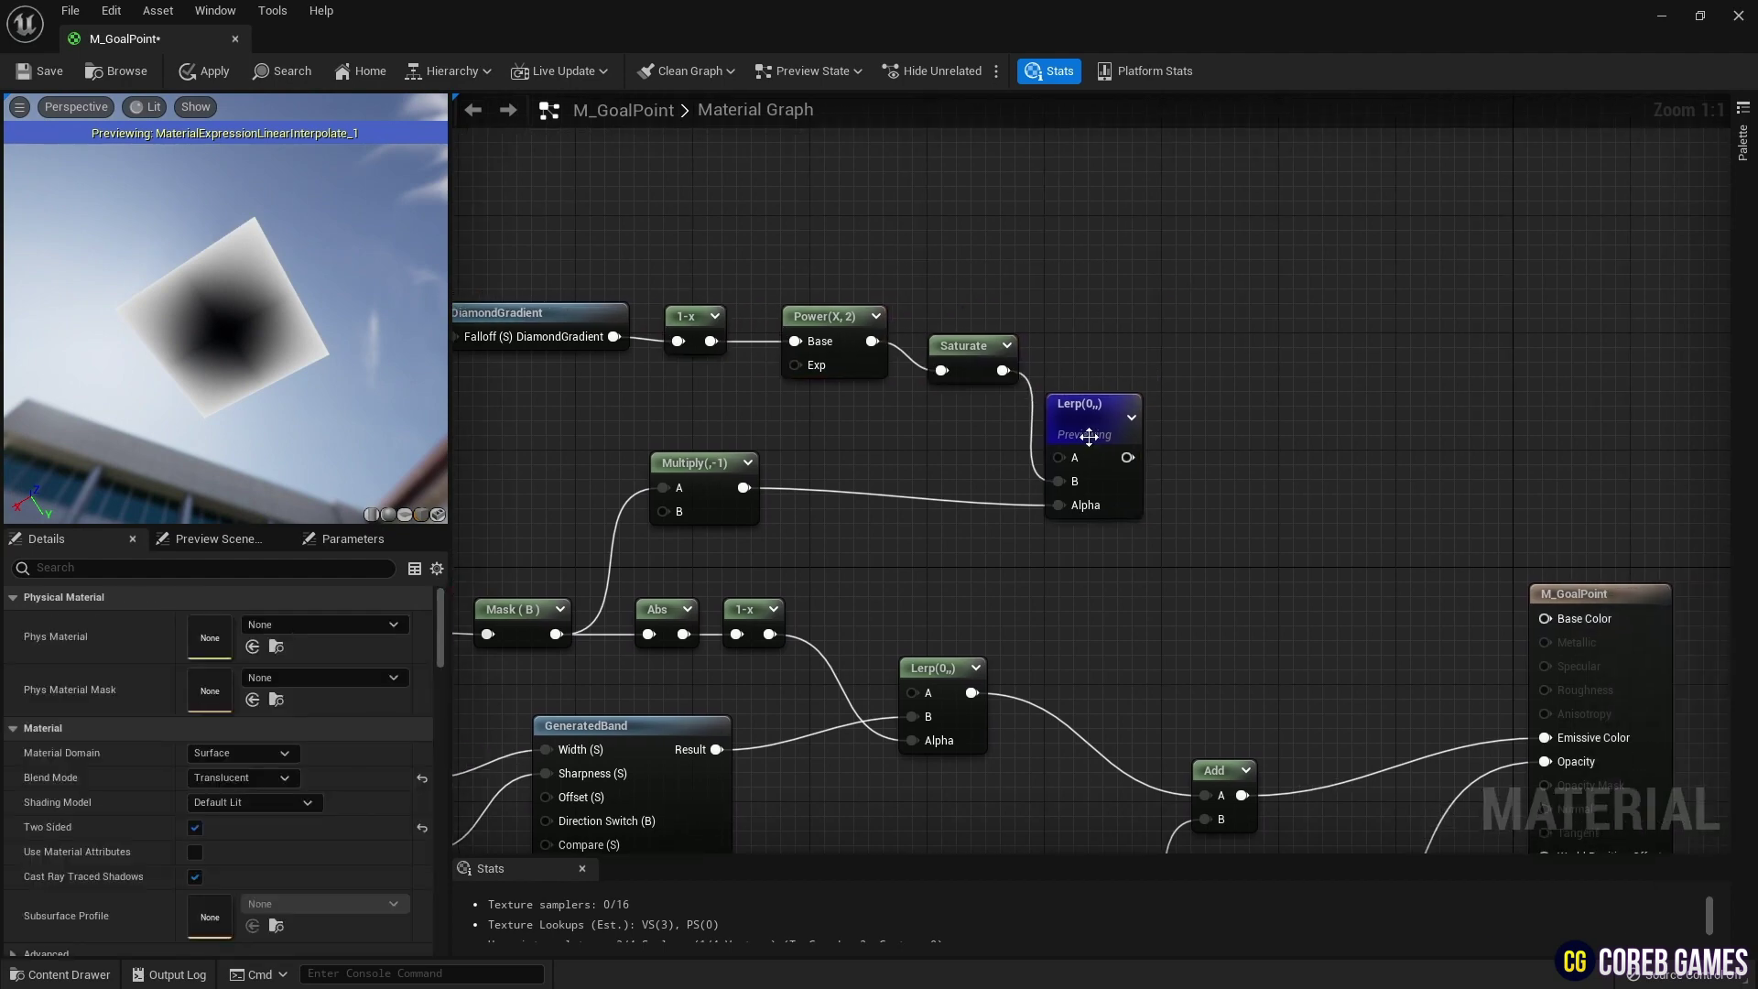
pyautogui.moveTo(1090, 435); pyautogui.dragTo(1075, 421)
pyautogui.rightClick(1191, 434)
pyautogui.write('c')
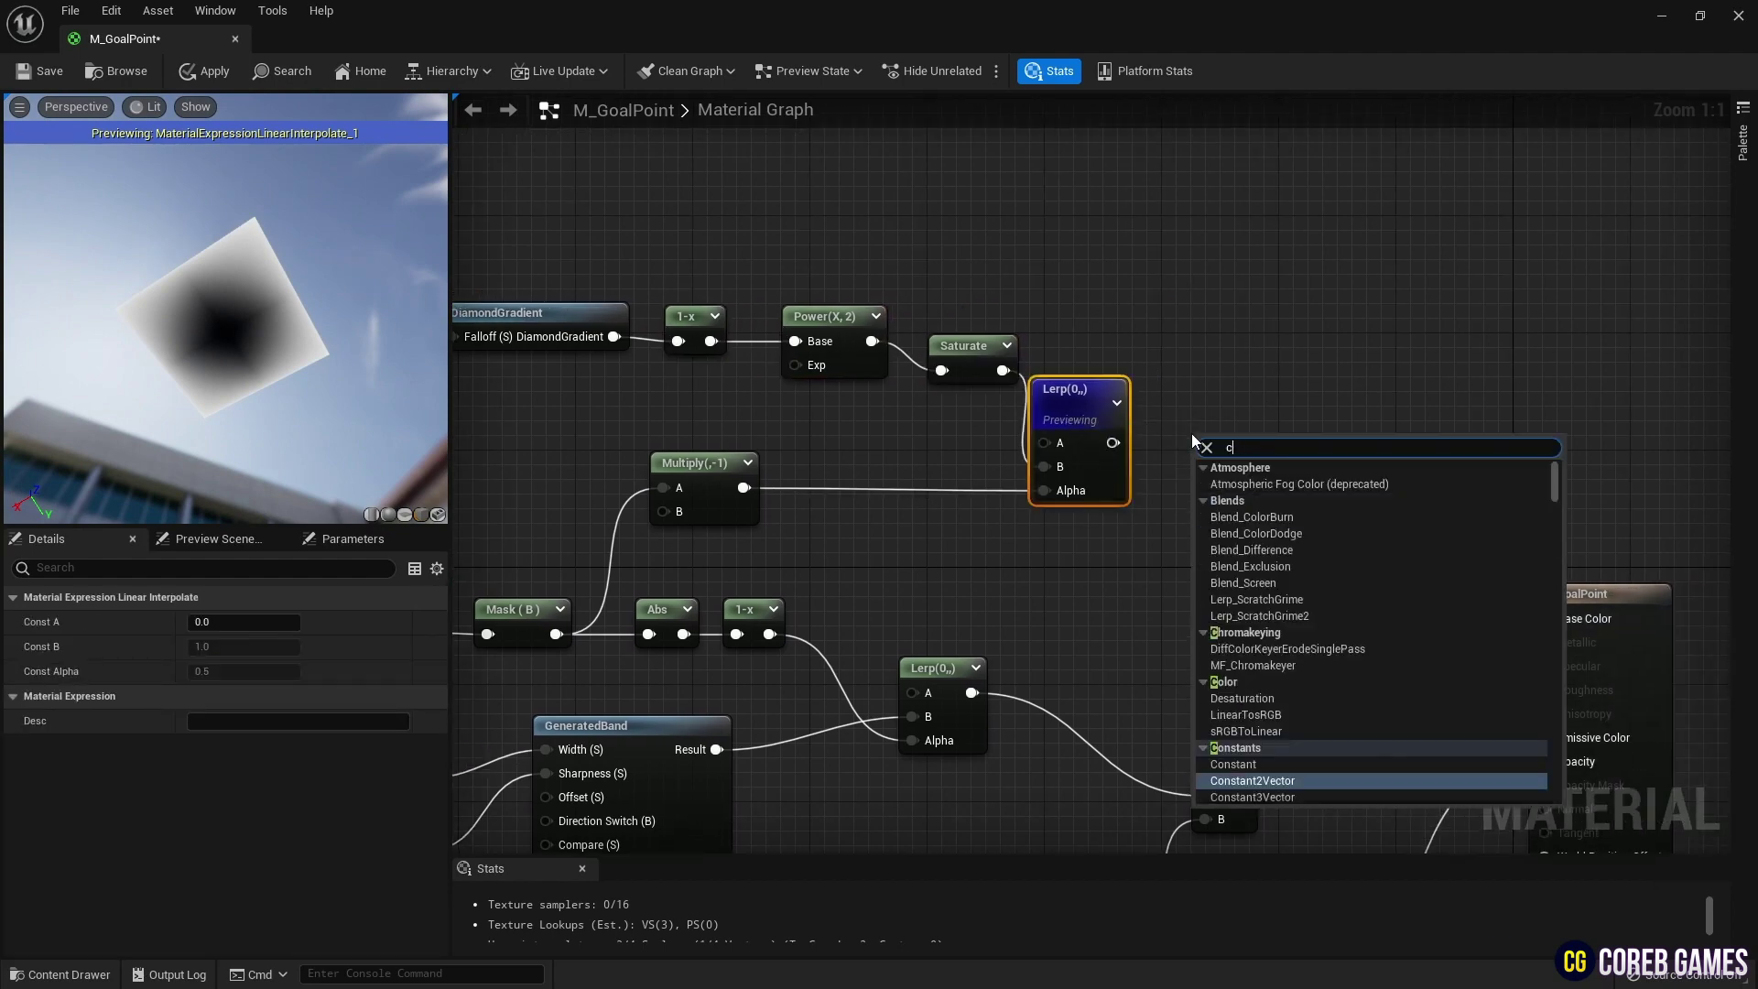
pyautogui.write('heap')
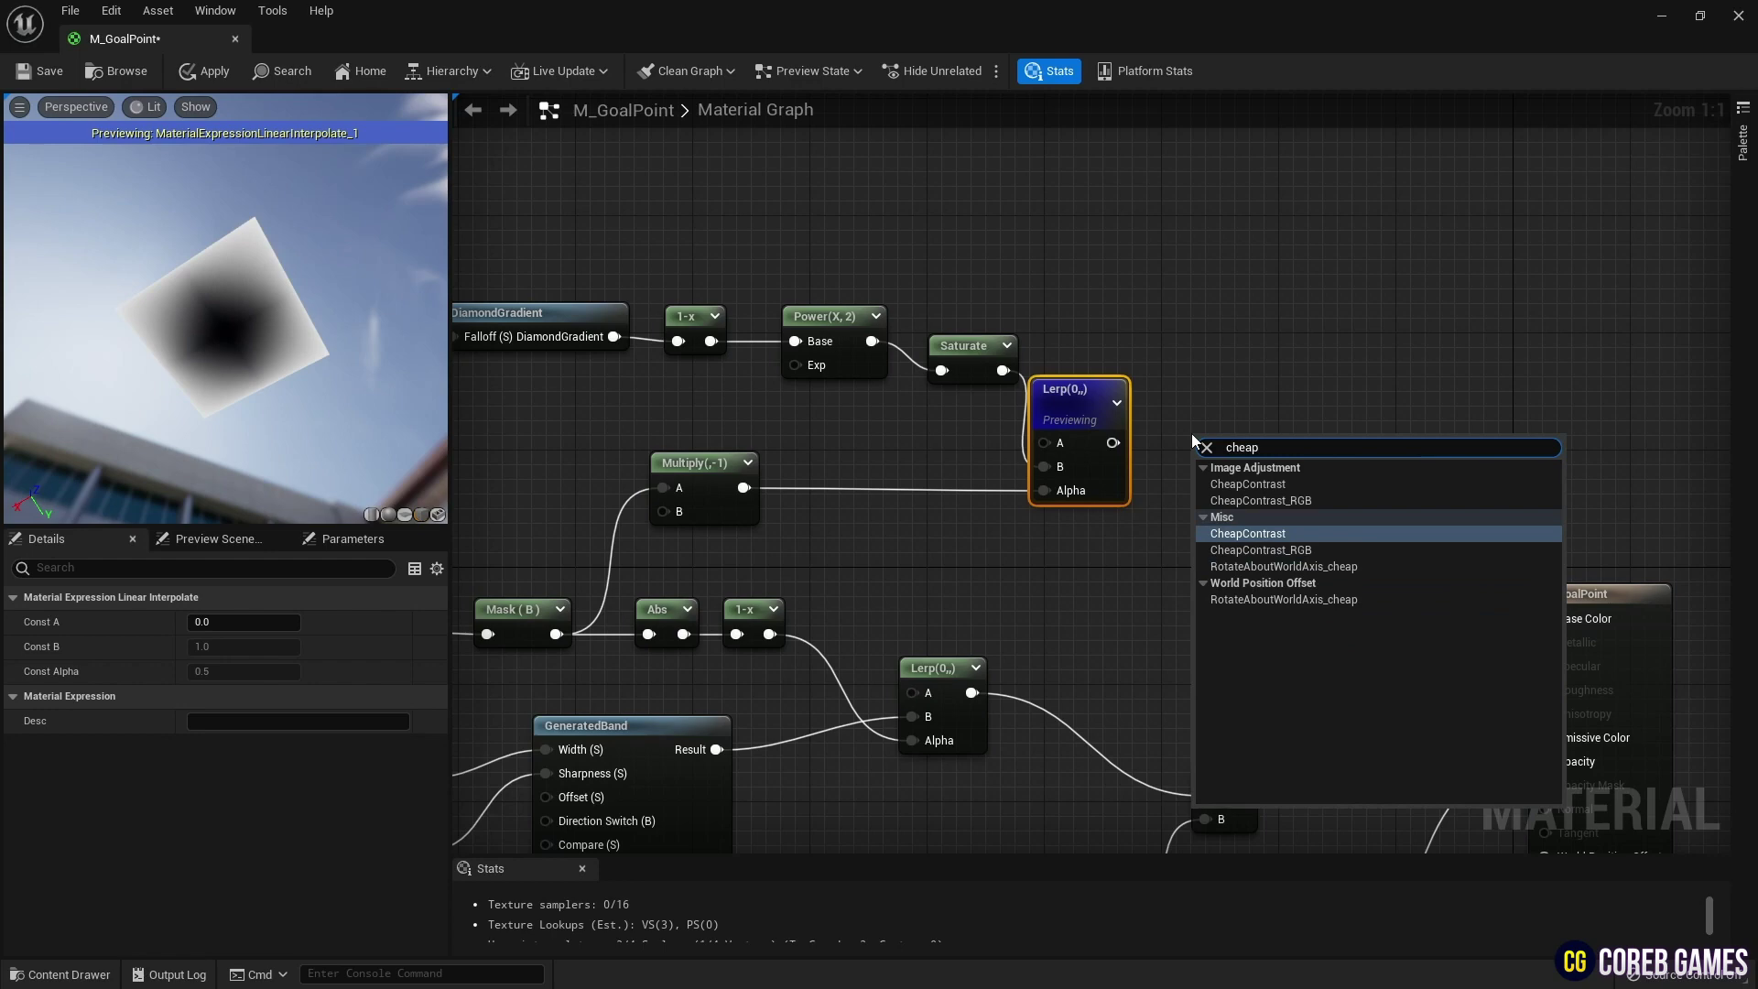
pyautogui.press('Return')
# Create a scalar parameter named Cheap Contrast with a default value of 0.5 below the new Lerp
pyautogui.click(1046, 544)
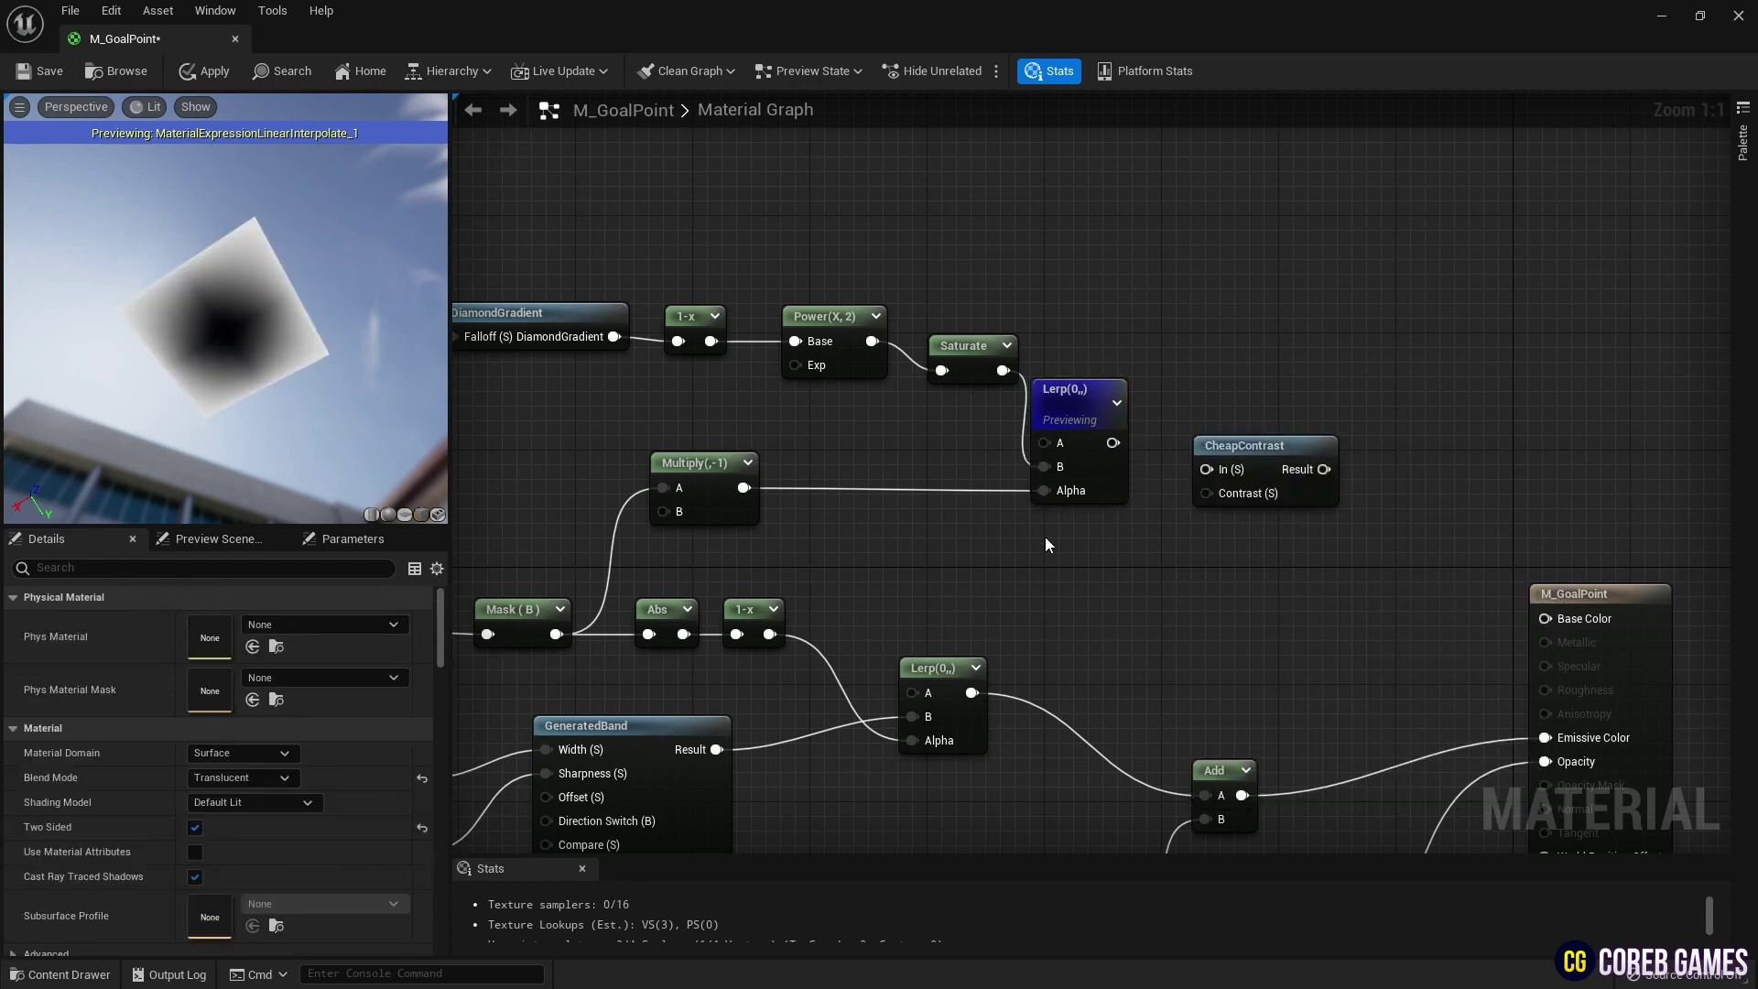
pyautogui.click(1046, 538)
pyautogui.write('Che')
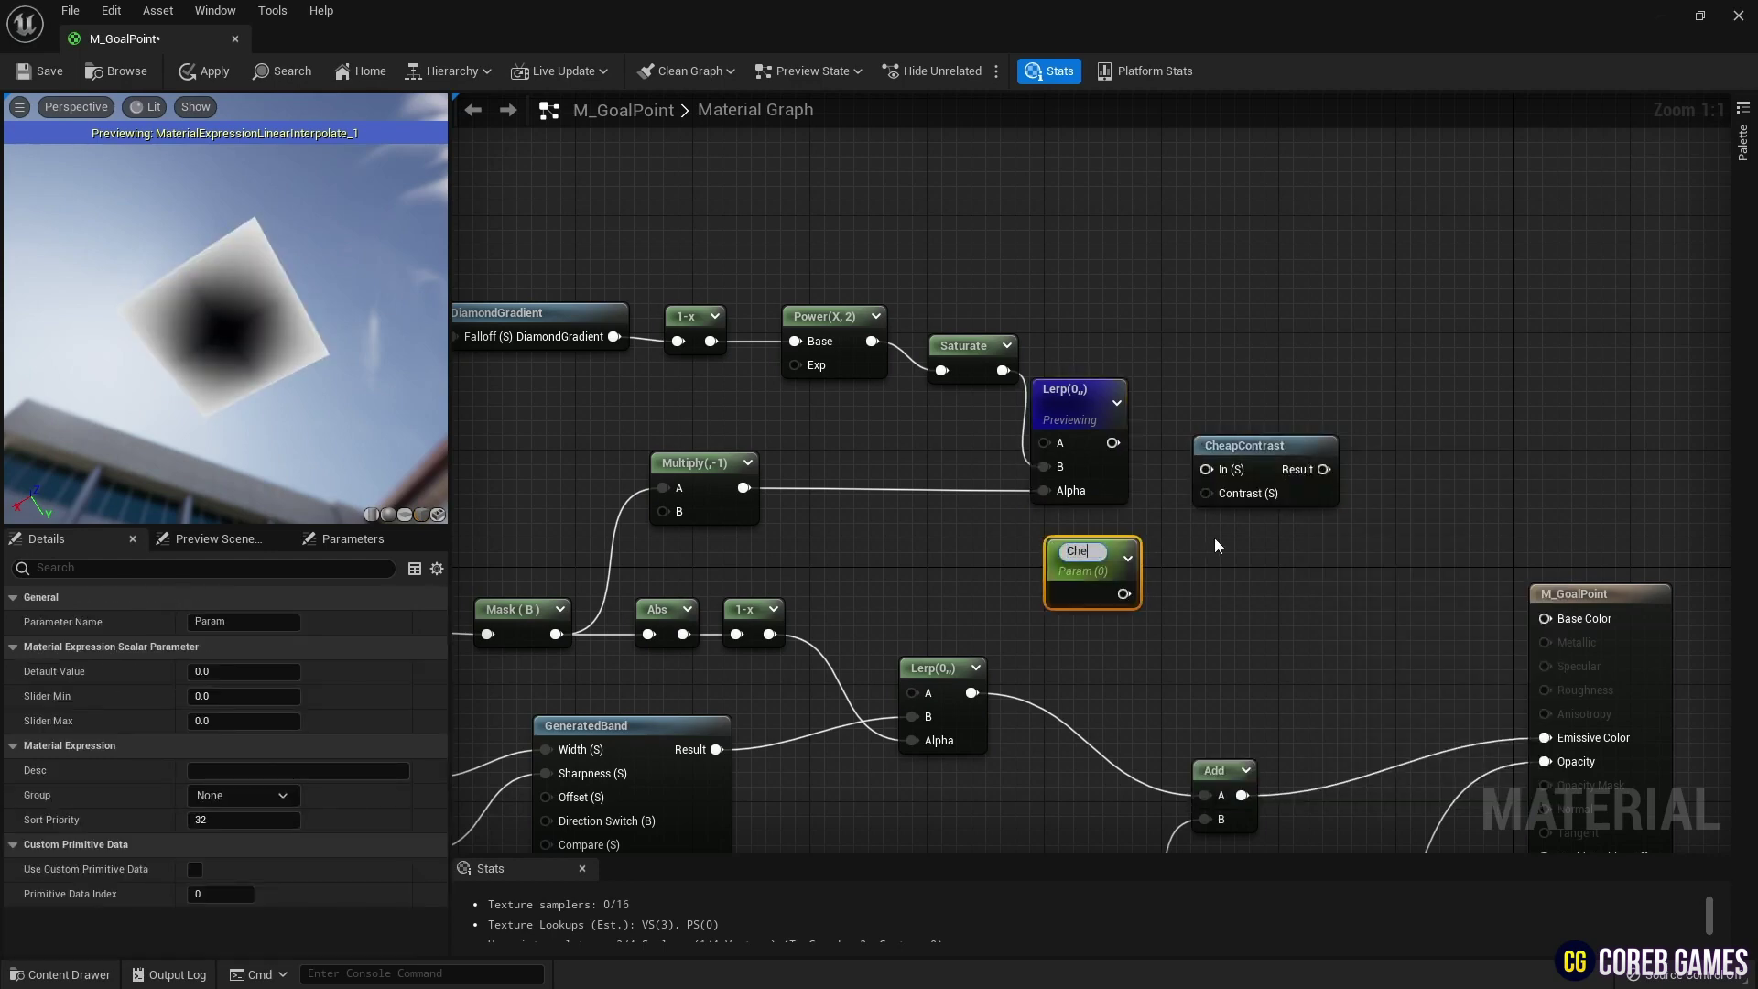
pyautogui.write('ap Contrast')
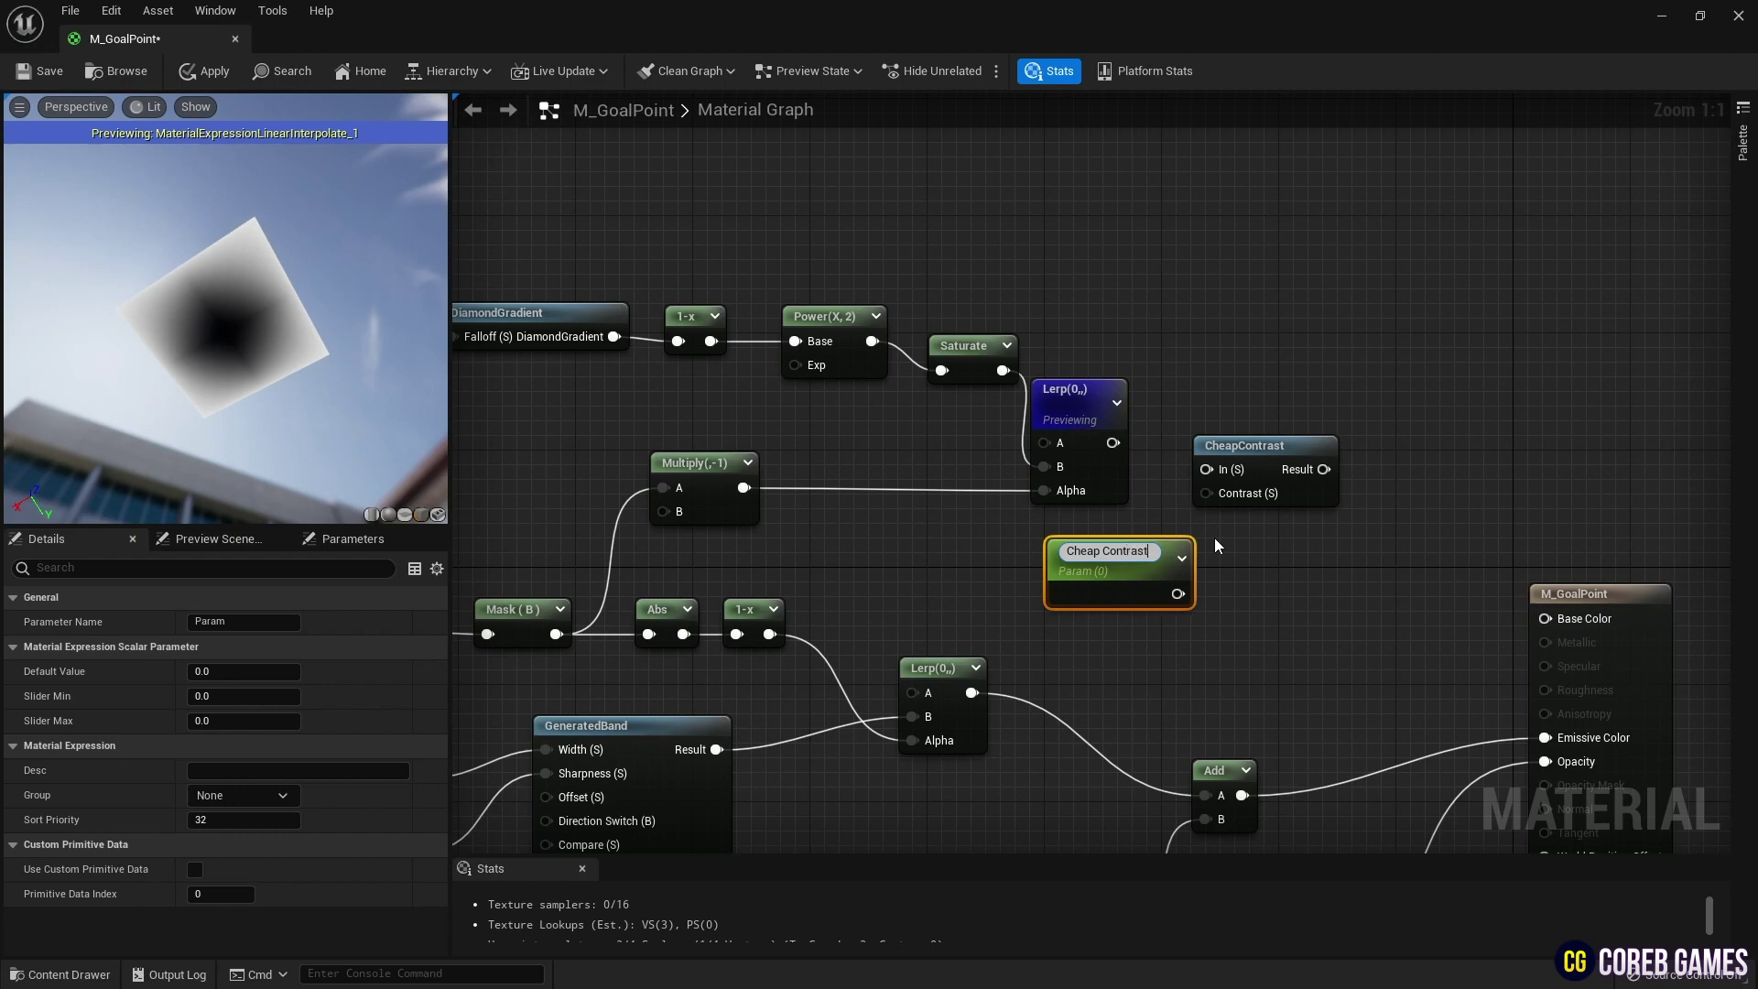
pyautogui.press('Return')
pyautogui.click(247, 667)
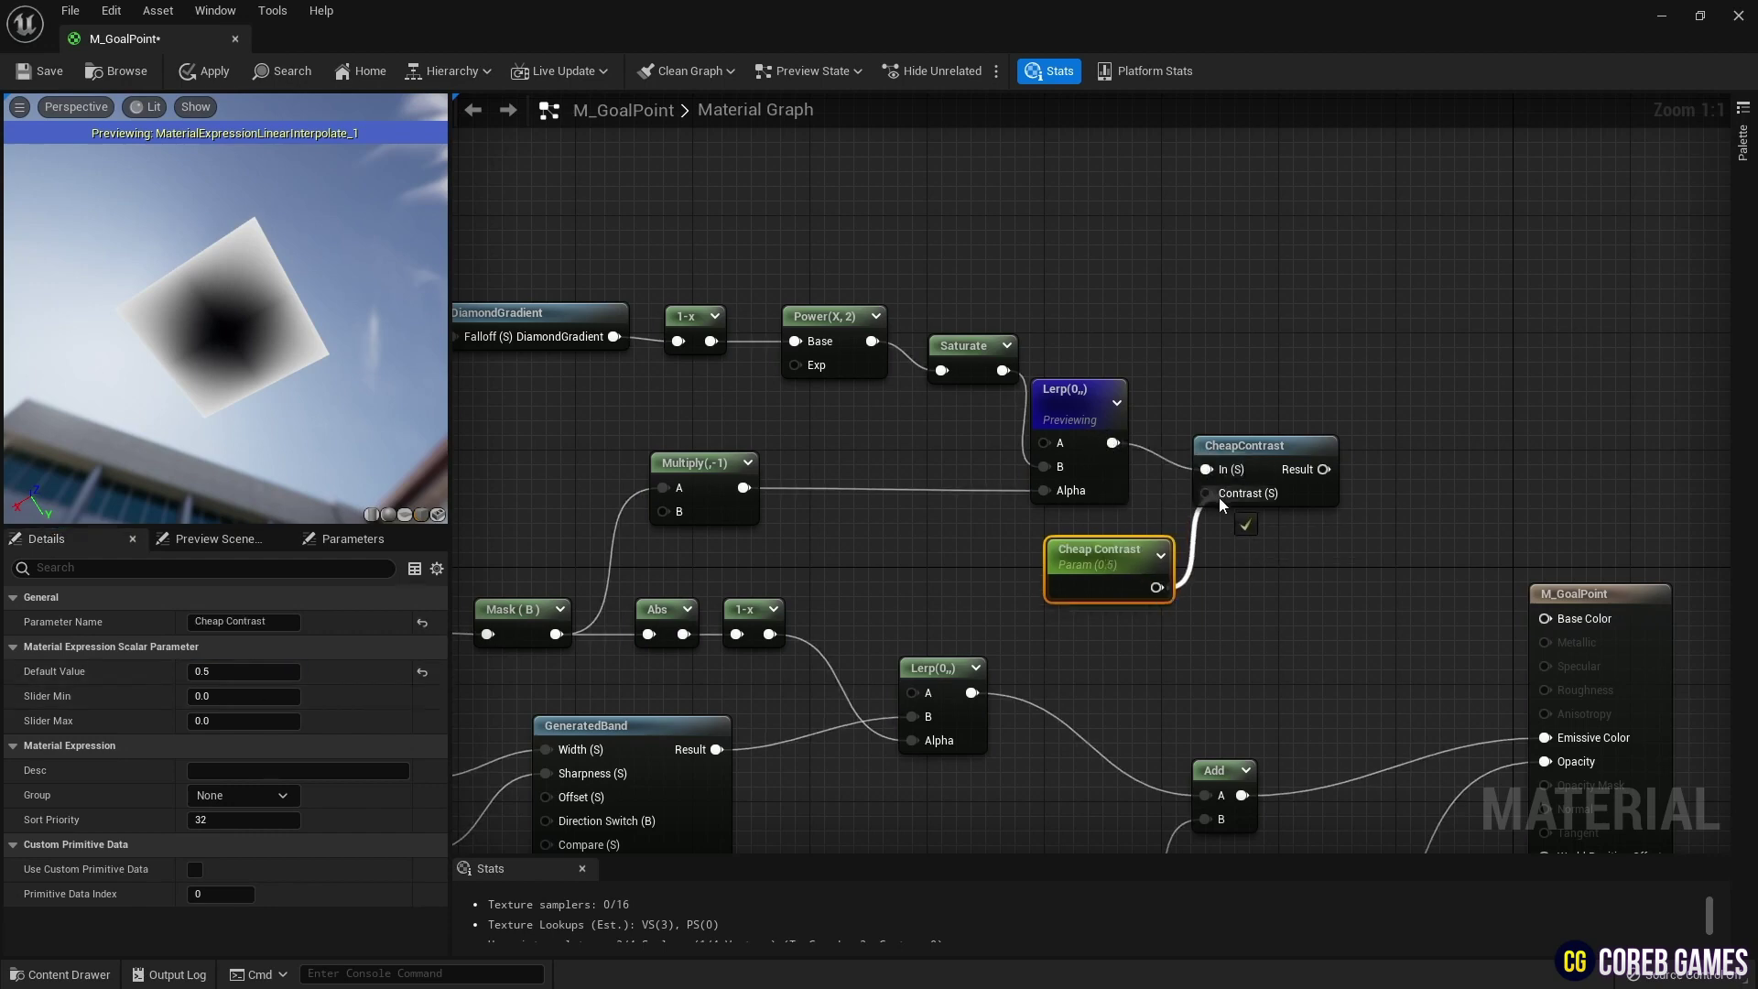
# Connect the Lerp to CheapContrast's In and the Cheap Contrast parameter to its Contrast input, and preview the node
pyautogui.moveTo(1220, 499); pyautogui.dragTo(1221, 498)
pyautogui.rightClick(1239, 446)
pyautogui.click(1306, 489)
pyautogui.moveTo(108, 346); pyautogui.dragTo(112, 336)
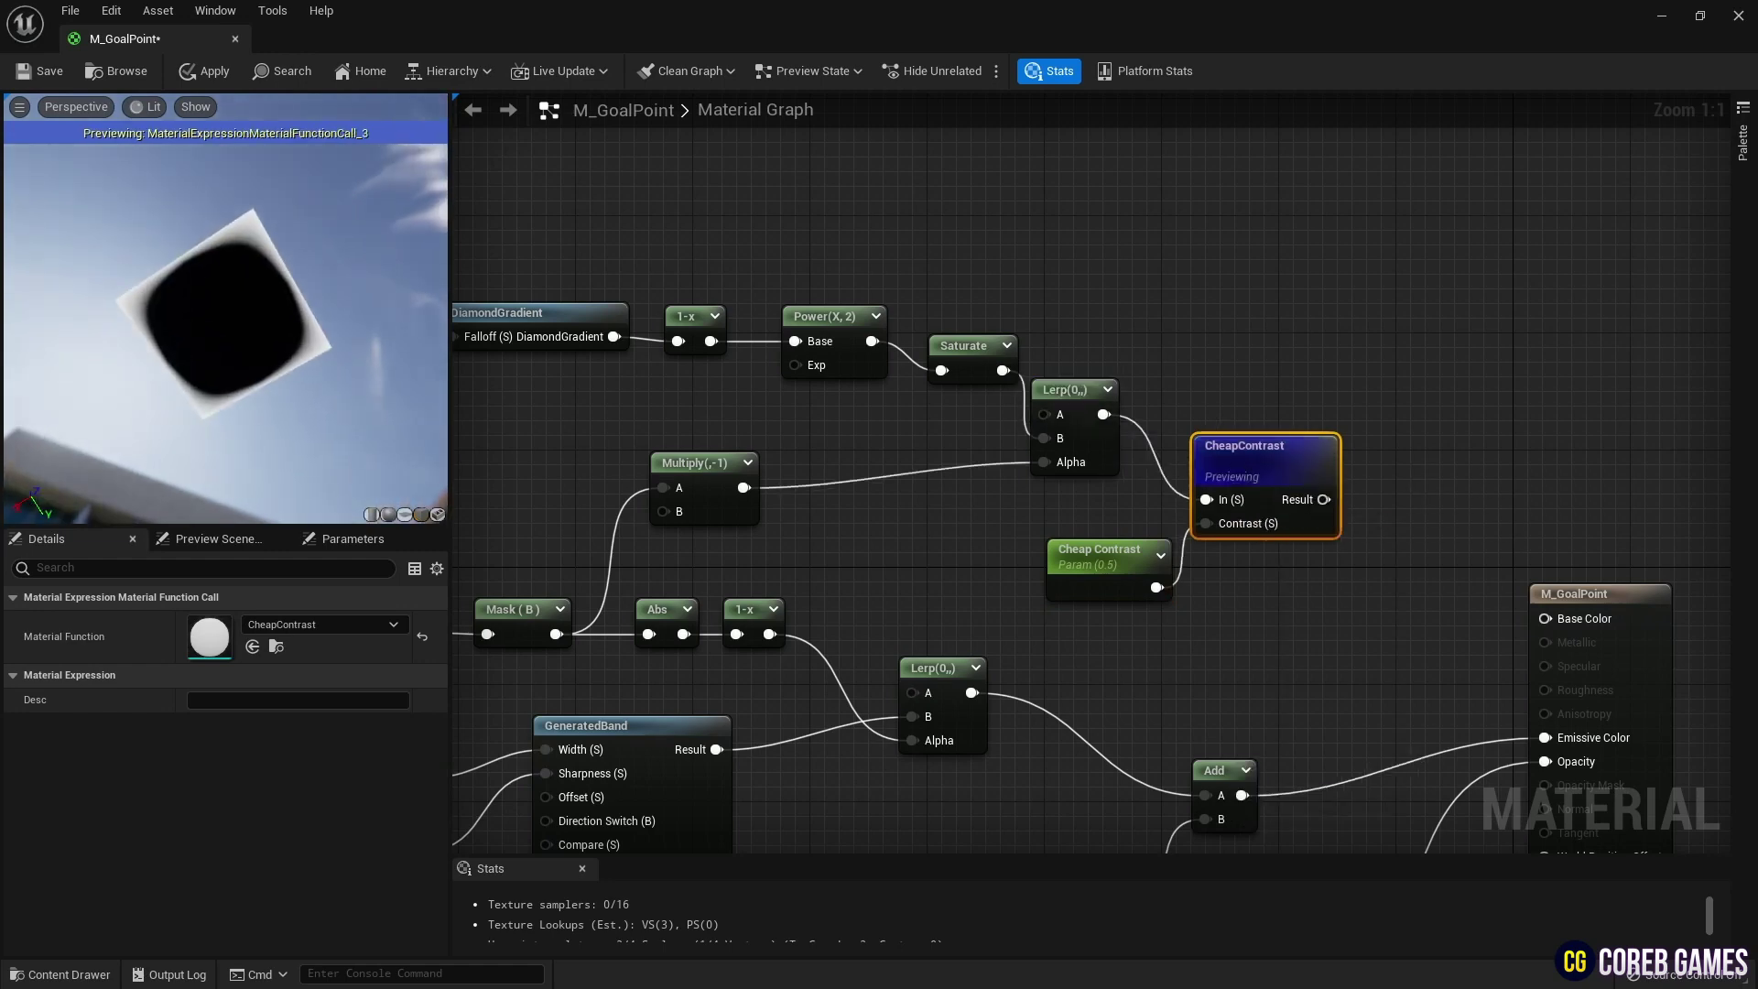
# Add an Add node combining CheapContrast in A with the existing Add in B, and connect it to Emissive Color
pyautogui.moveTo(1277, 613); pyautogui.dragTo(1091, 491, button='right')
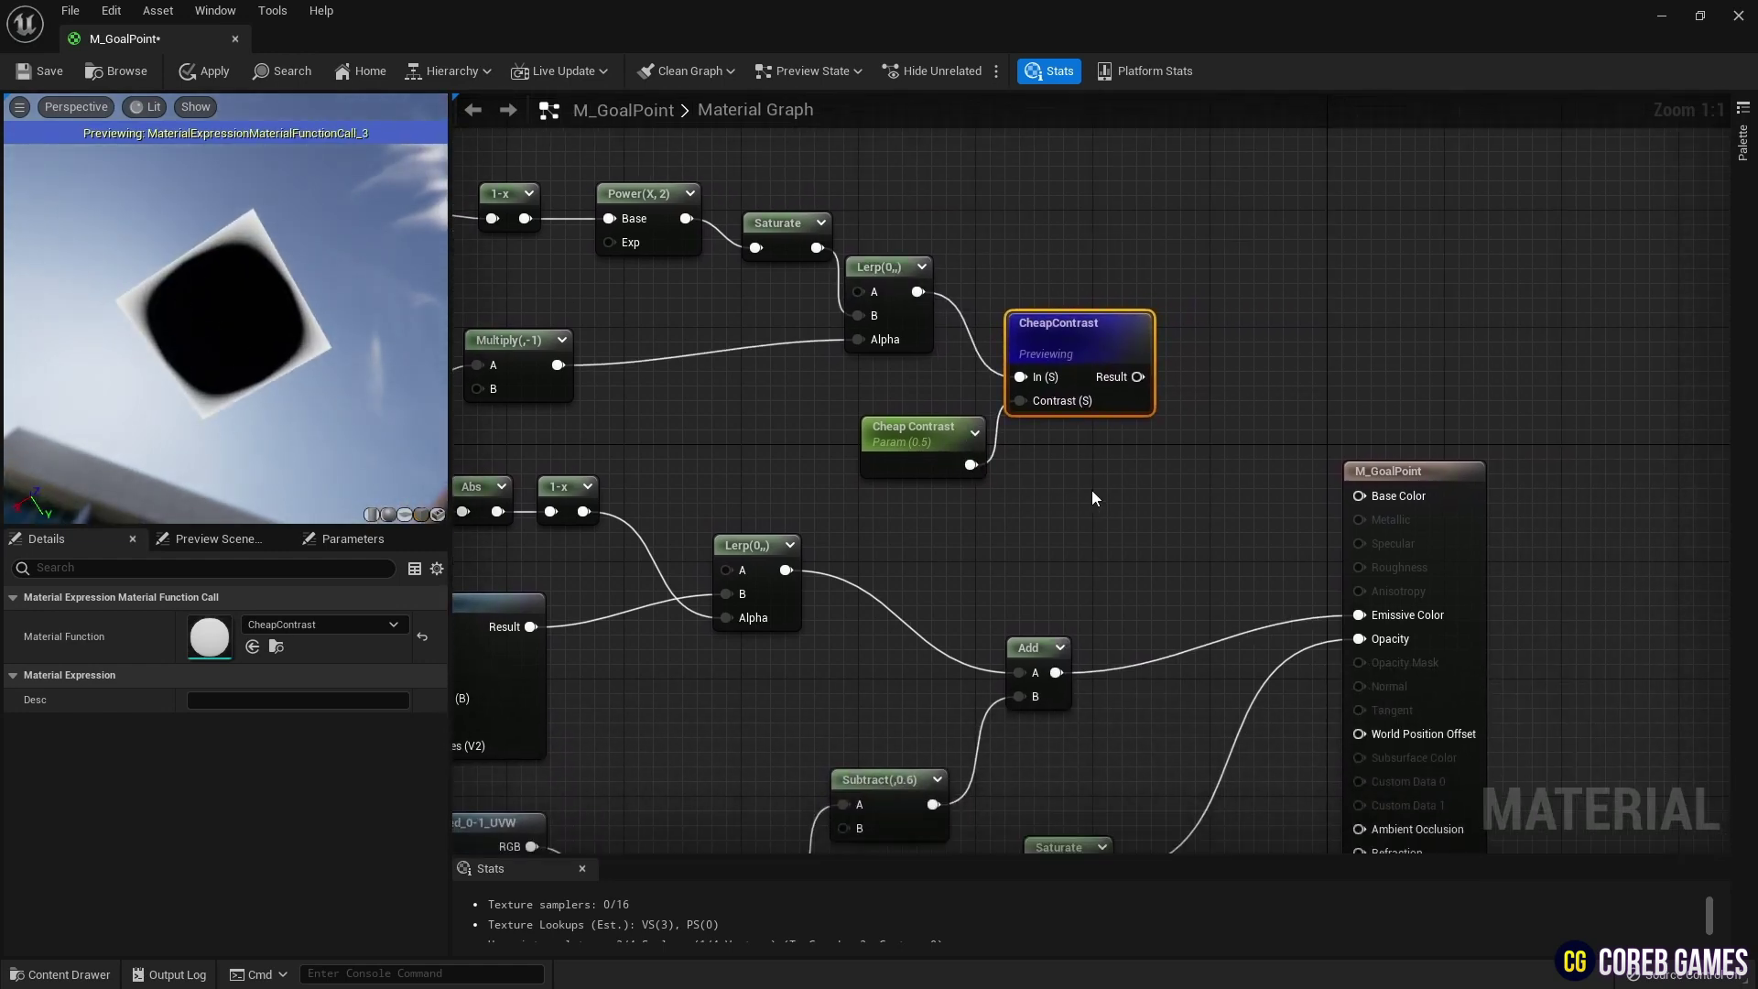
pyautogui.click(1108, 470)
pyautogui.moveTo(1137, 378); pyautogui.dragTo(1130, 510)
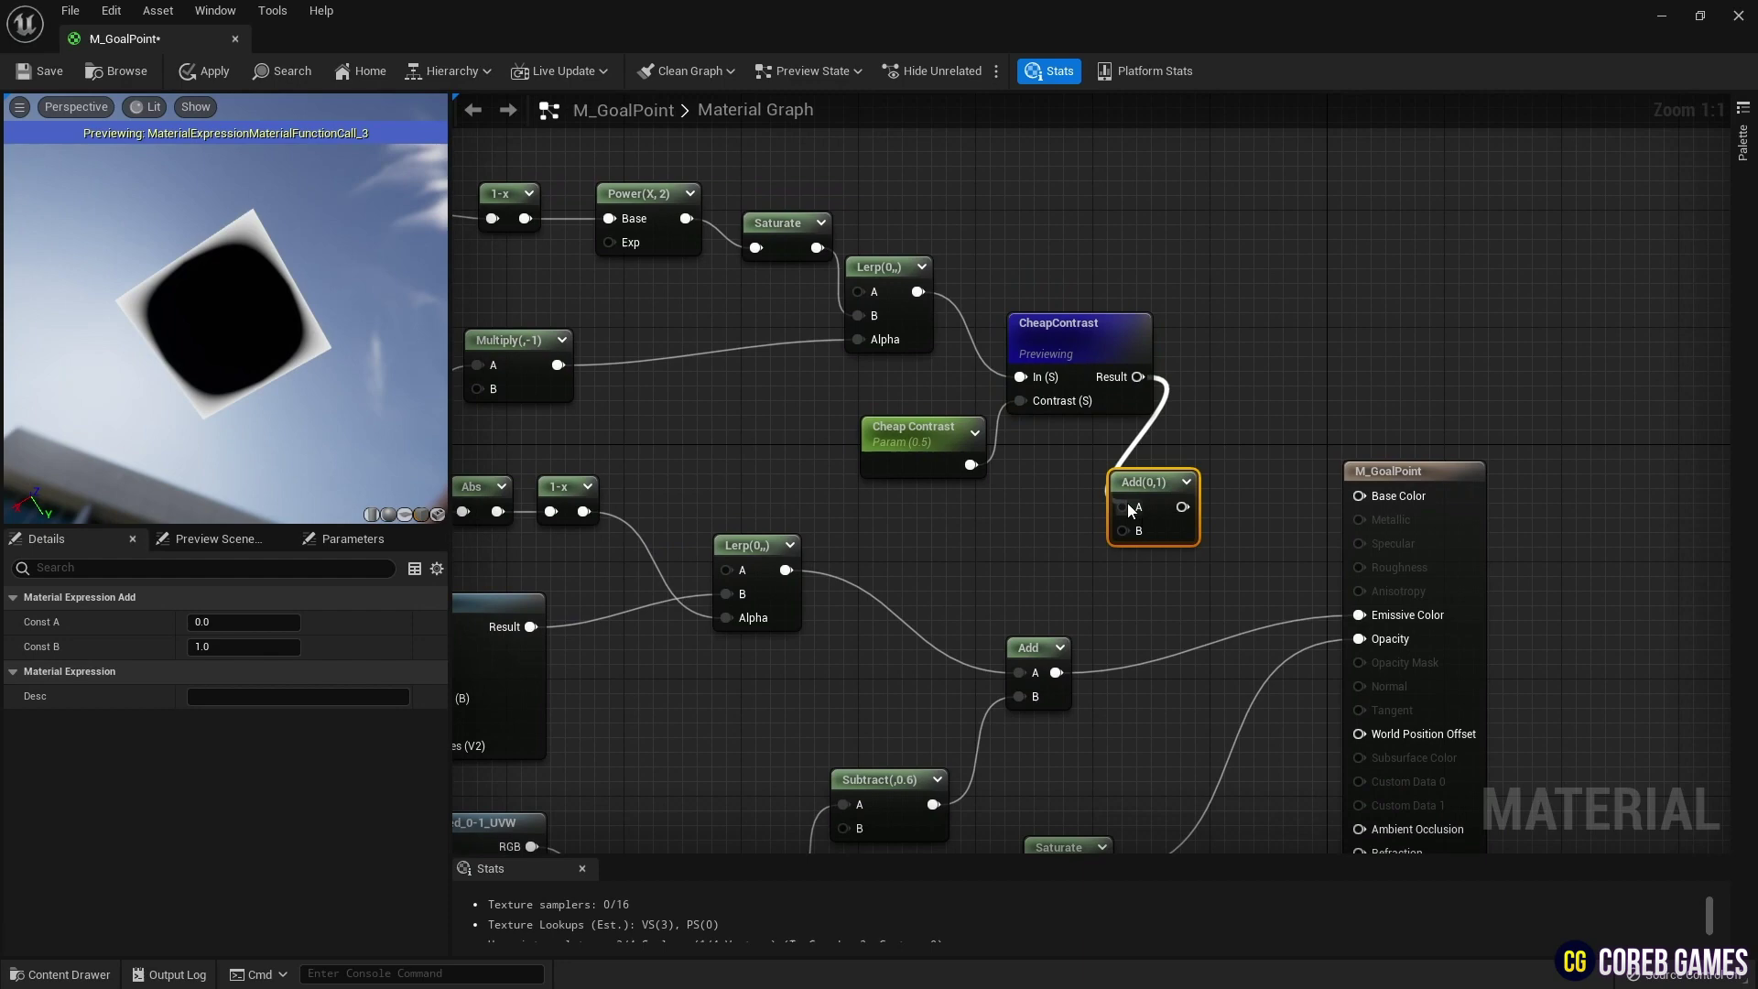
pyautogui.rightClick(1131, 480)
pyautogui.click(1213, 458)
pyautogui.moveTo(1139, 489); pyautogui.dragTo(1359, 614)
# Preview the new Add node on the cube and move the material output node farther from it
pyautogui.rightClick(1167, 508)
pyautogui.click(1223, 536)
pyautogui.moveTo(226, 320); pyautogui.dragTo(339, 307)
pyautogui.moveTo(1406, 465); pyautogui.dragTo(1463, 464)
# Add a Constant3Vector node in the empty space above the CheapContrast node
pyautogui.moveTo(1236, 284); pyautogui.dragTo(1296, 459, button='right')
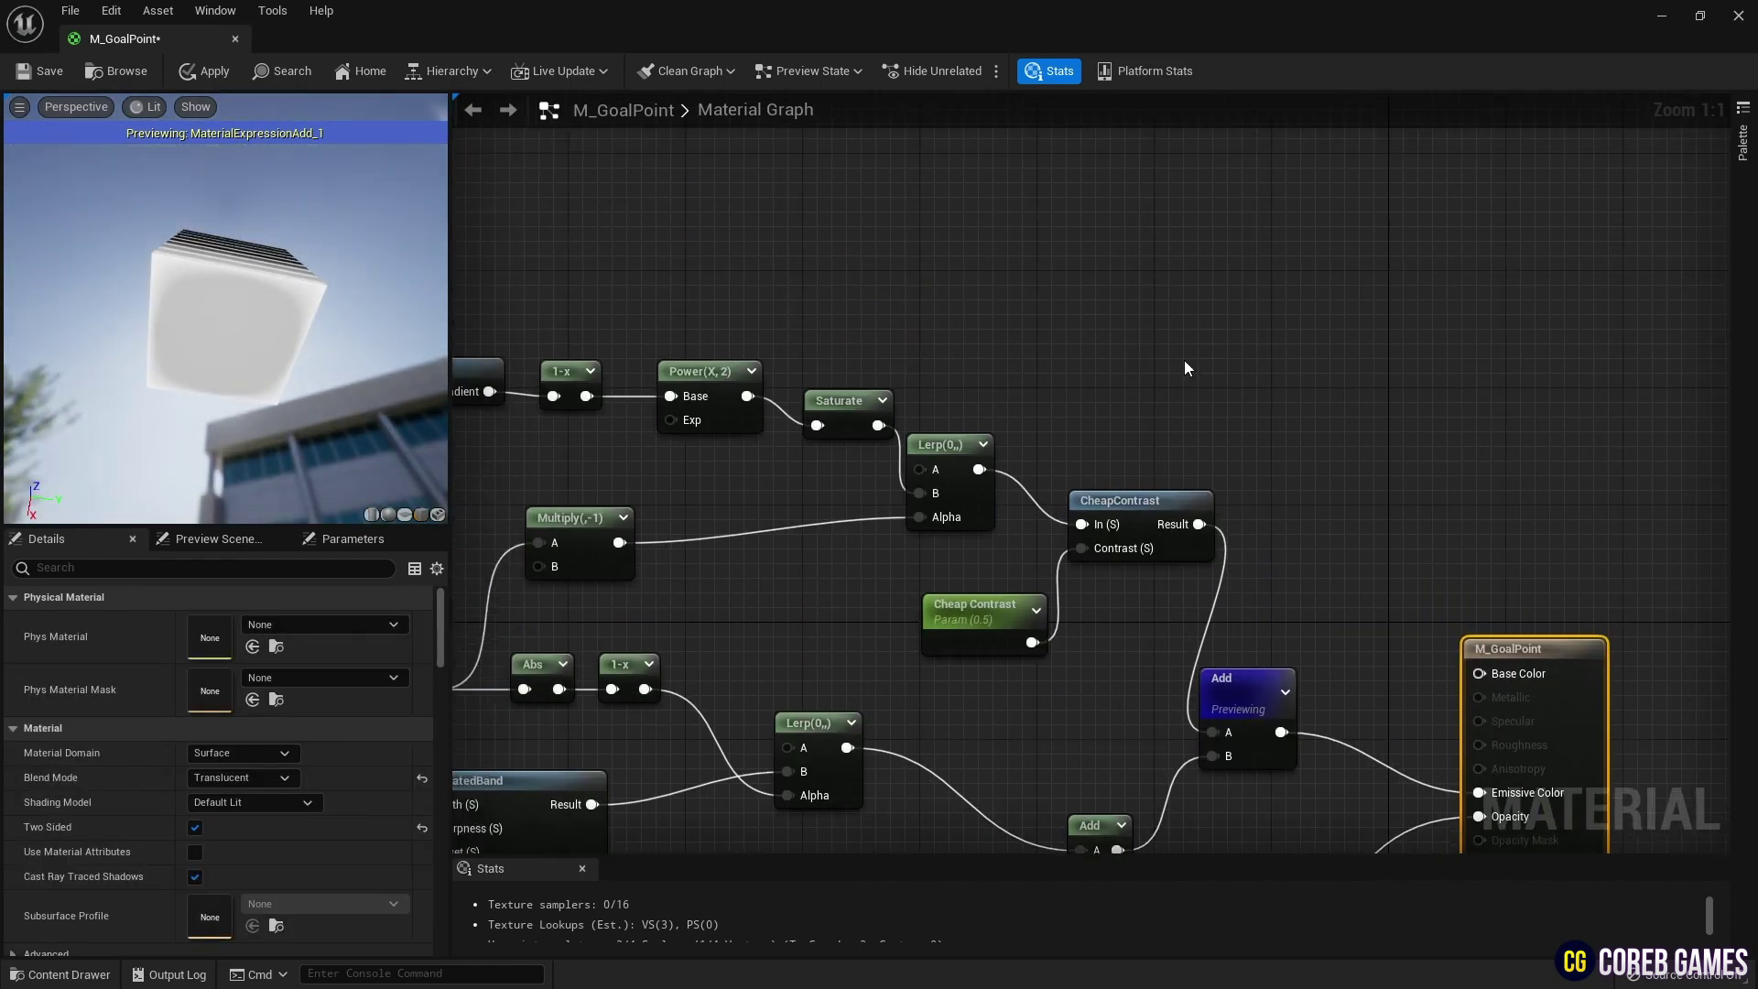
pyautogui.moveTo(1103, 283); pyautogui.dragTo(1172, 441, button='right')
pyautogui.press('3')
pyautogui.click(1080, 268)
pyautogui.moveTo(1252, 379); pyautogui.dragTo(1160, 376, button='right')
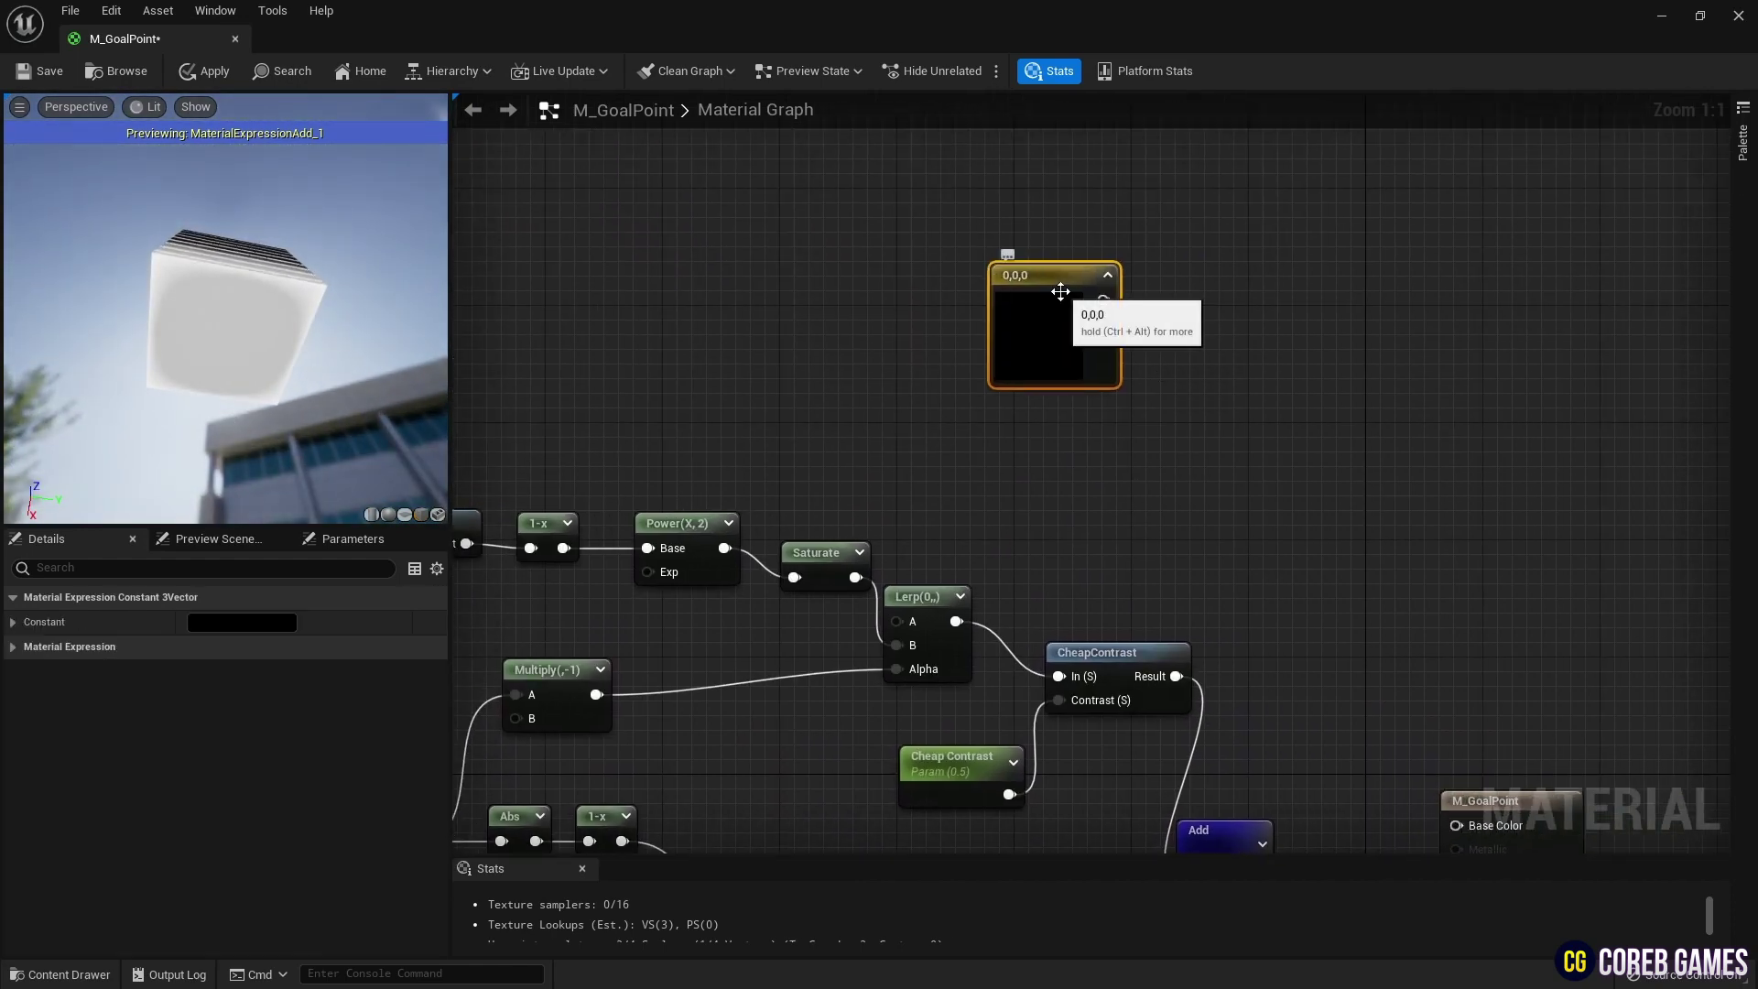
# Set the Constant3Vector's color to light green with R 0.26, G 0.984 and B 0.405
pyautogui.click(271, 624)
pyautogui.click(462, 551)
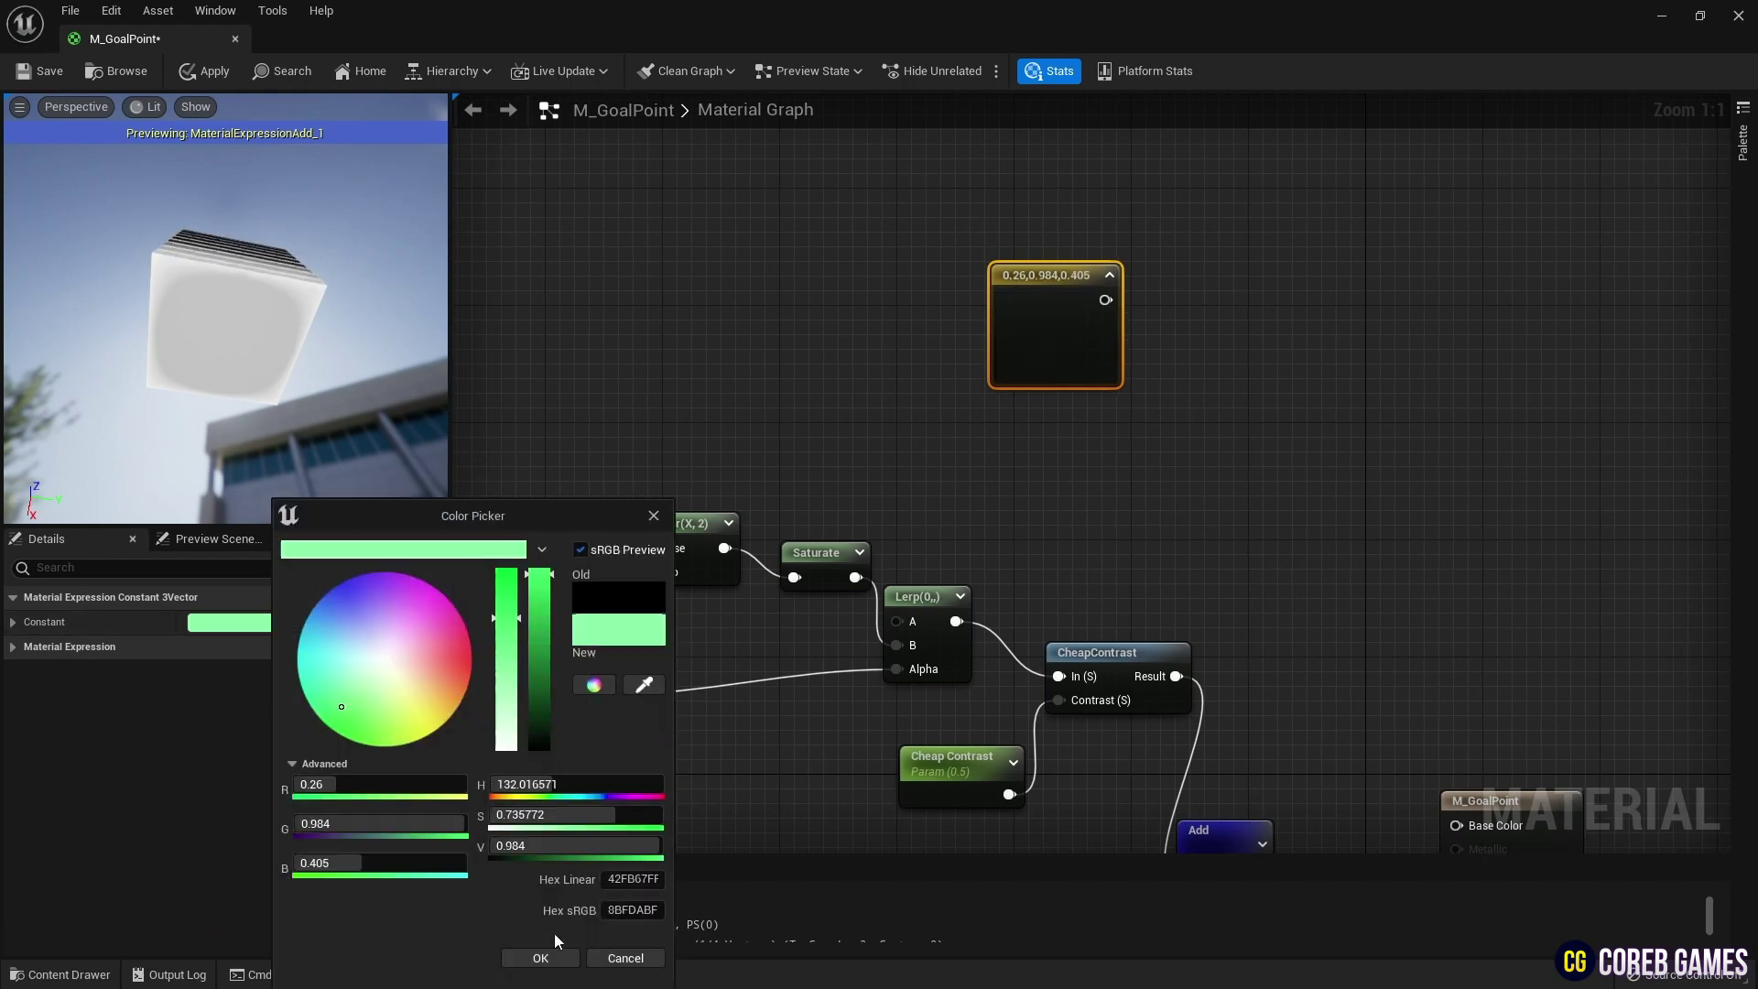
pyautogui.click(547, 955)
# Add a scalar parameter named Emissive Bright with default value 3 and place it directly below the green color node
pyautogui.moveTo(1058, 376); pyautogui.dragTo(900, 379, button='right')
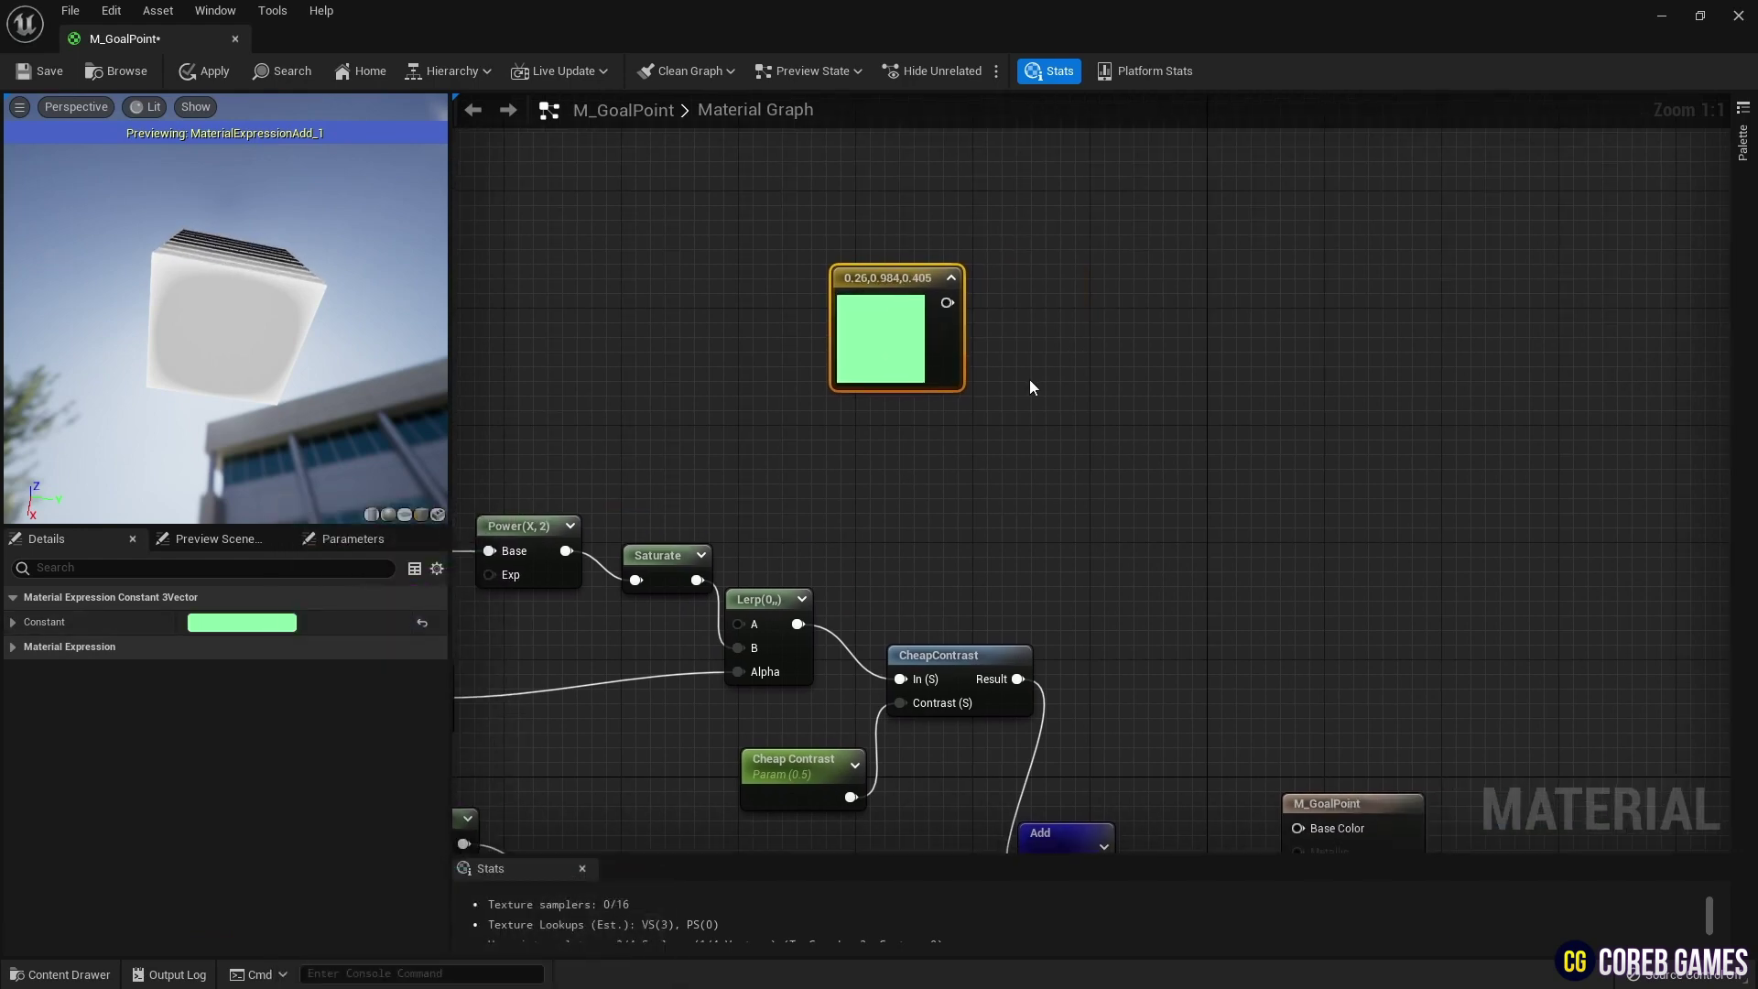
pyautogui.click(888, 438)
pyautogui.write('Emis')
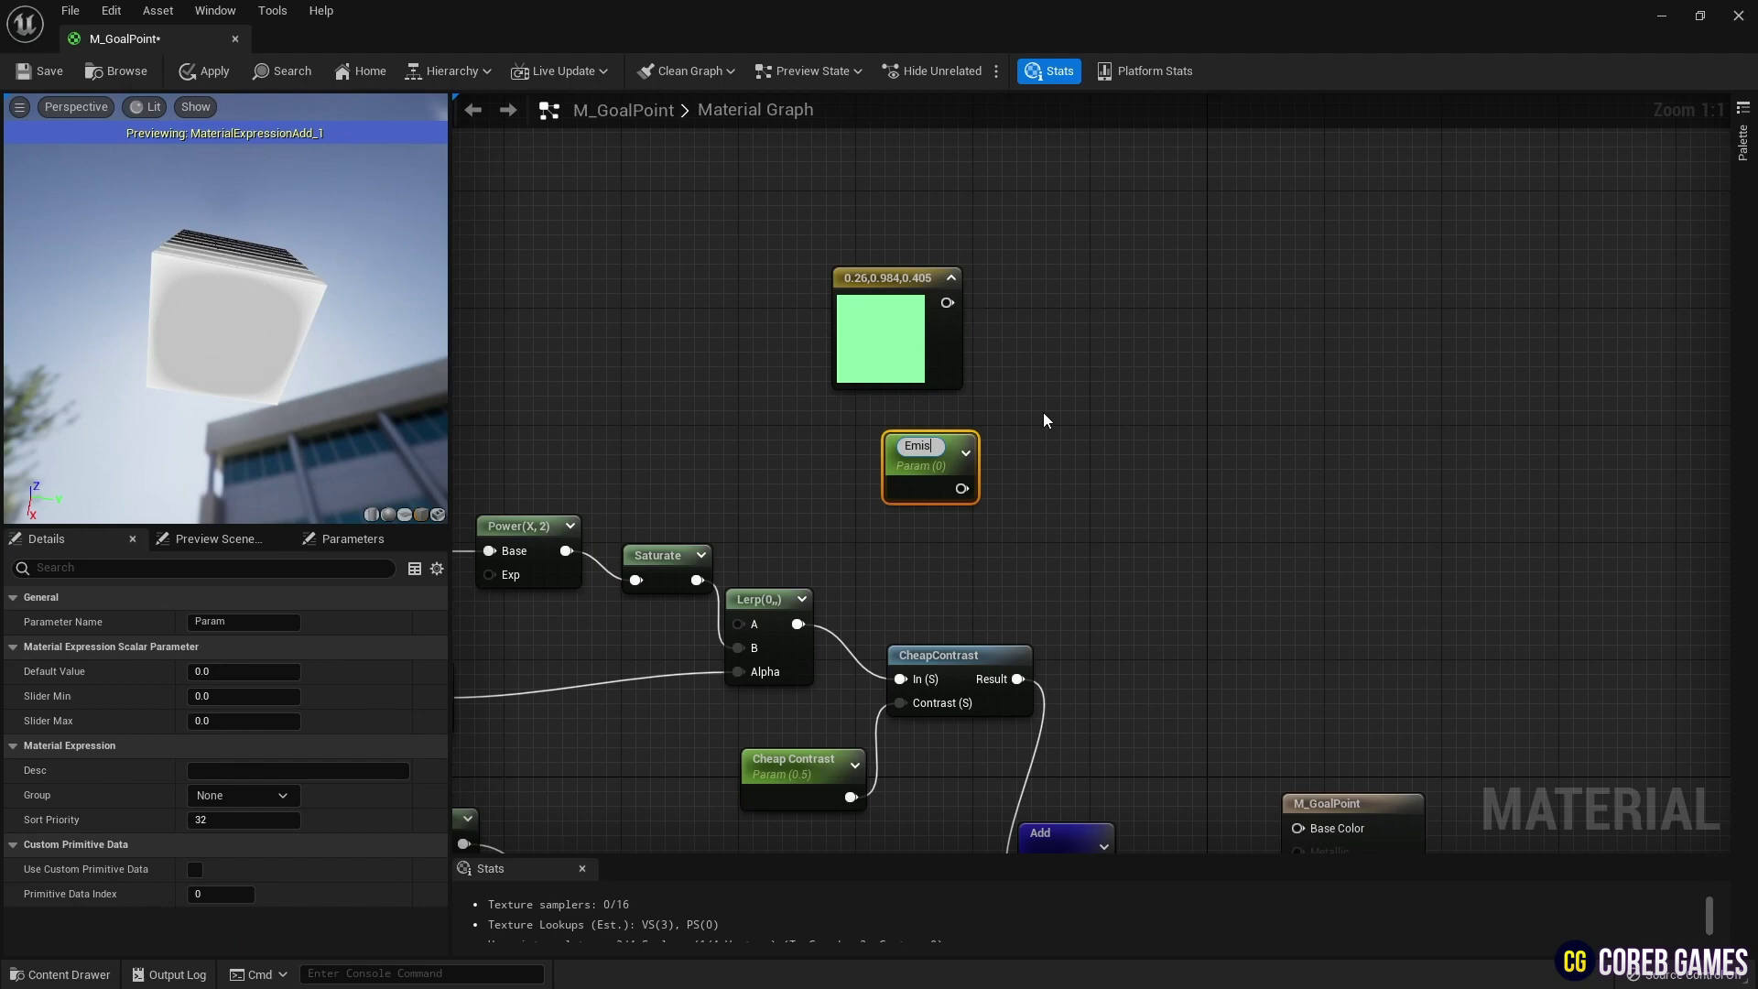
pyautogui.write('sive Bright')
pyautogui.press('Return')
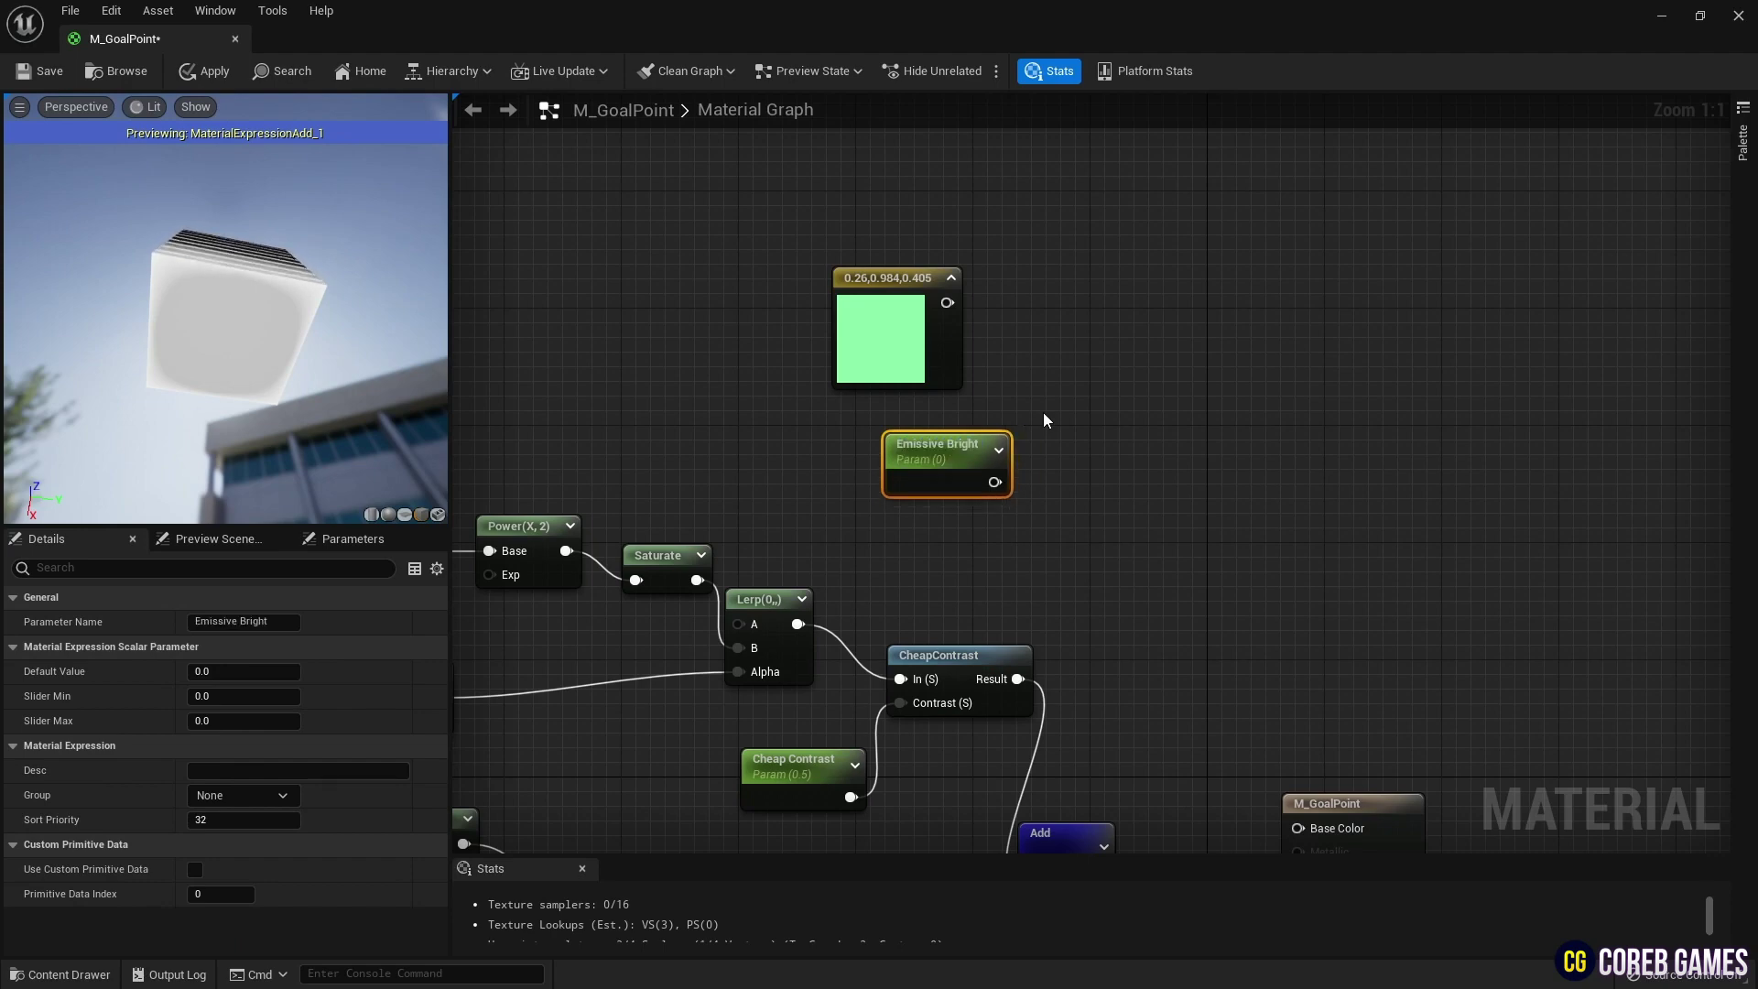
pyautogui.click(245, 678)
pyautogui.write('3')
pyautogui.press('Return')
pyautogui.click(1047, 441)
pyautogui.moveTo(966, 462); pyautogui.dragTo(923, 456)
pyautogui.click(1047, 394)
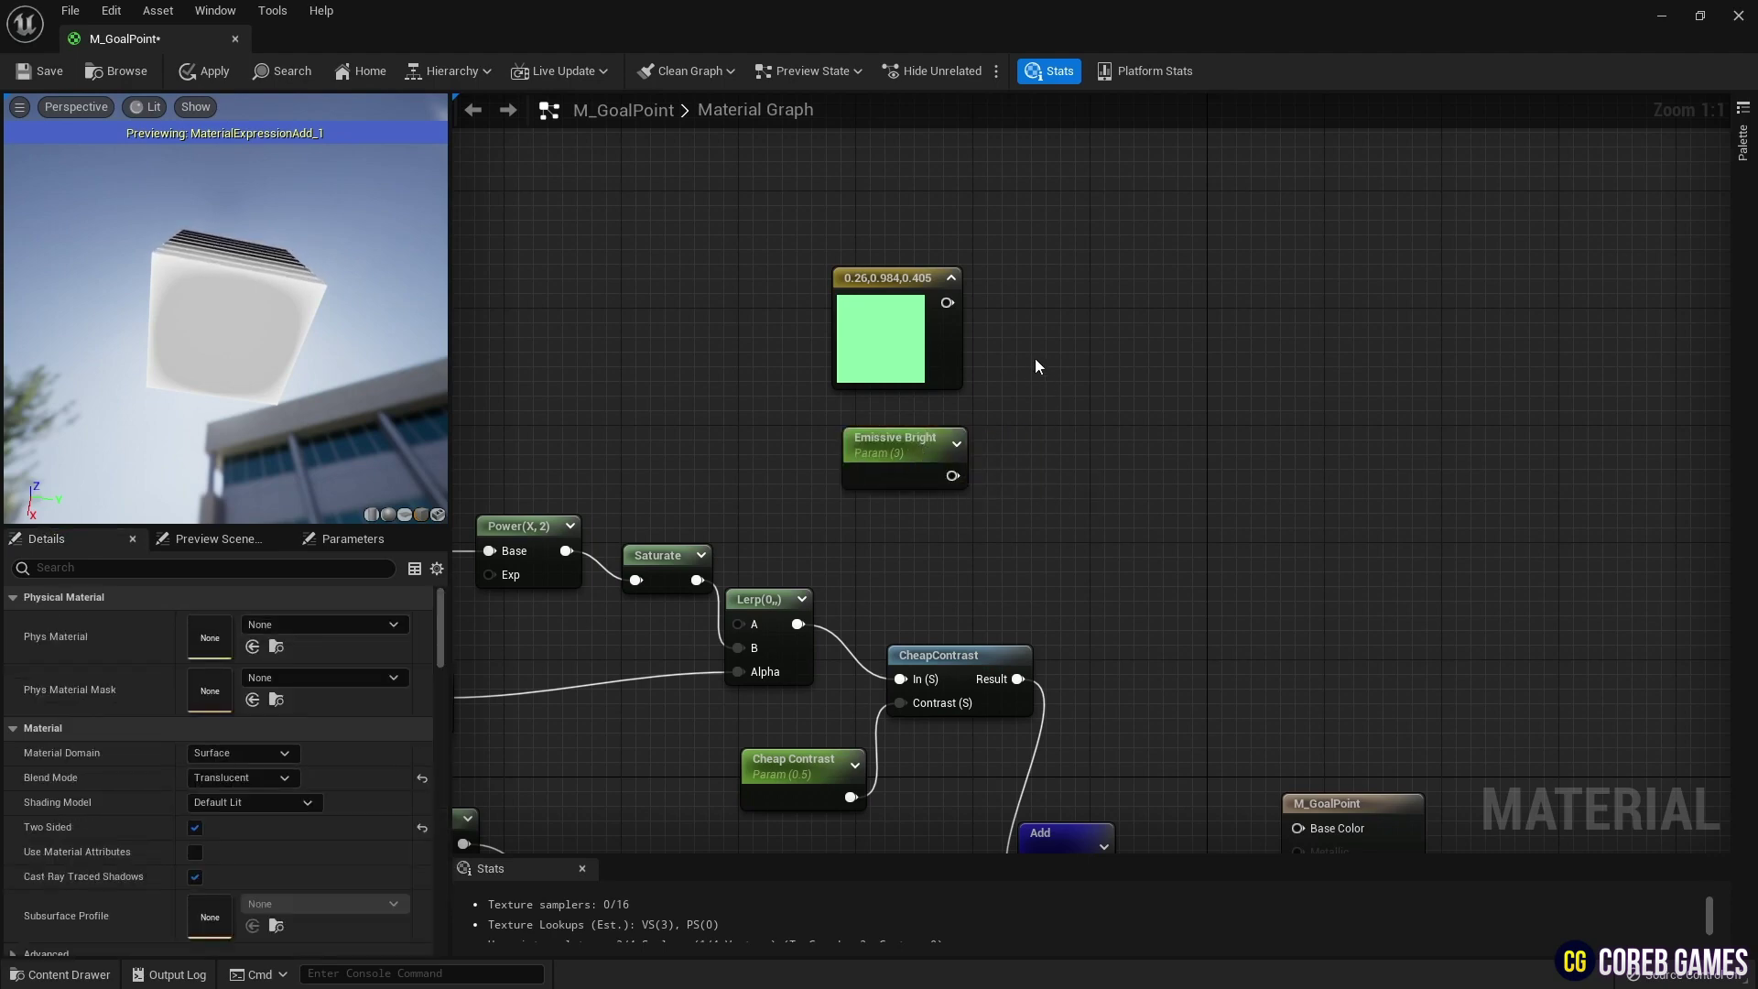
# Add a Multiply node with the green color in A and the Emissive Bright parameter in B
pyautogui.click(1034, 367)
pyautogui.click(1031, 436)
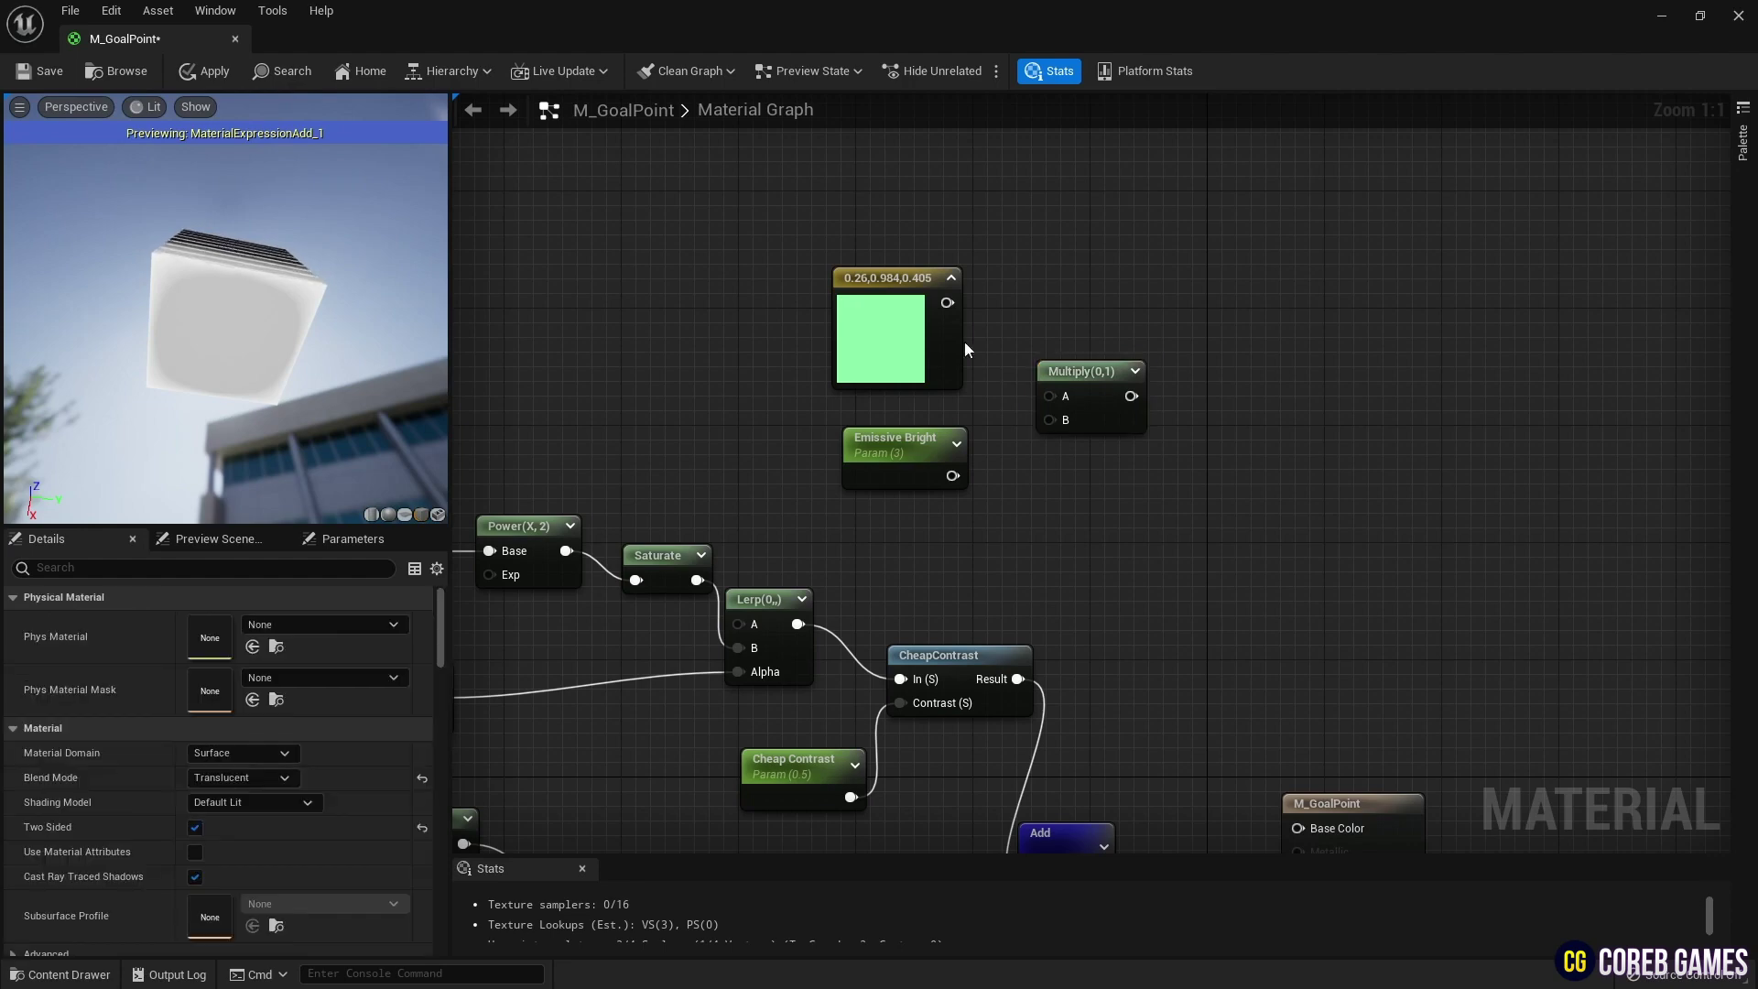
pyautogui.moveTo(1170, 524); pyautogui.dragTo(1024, 328, button='right')
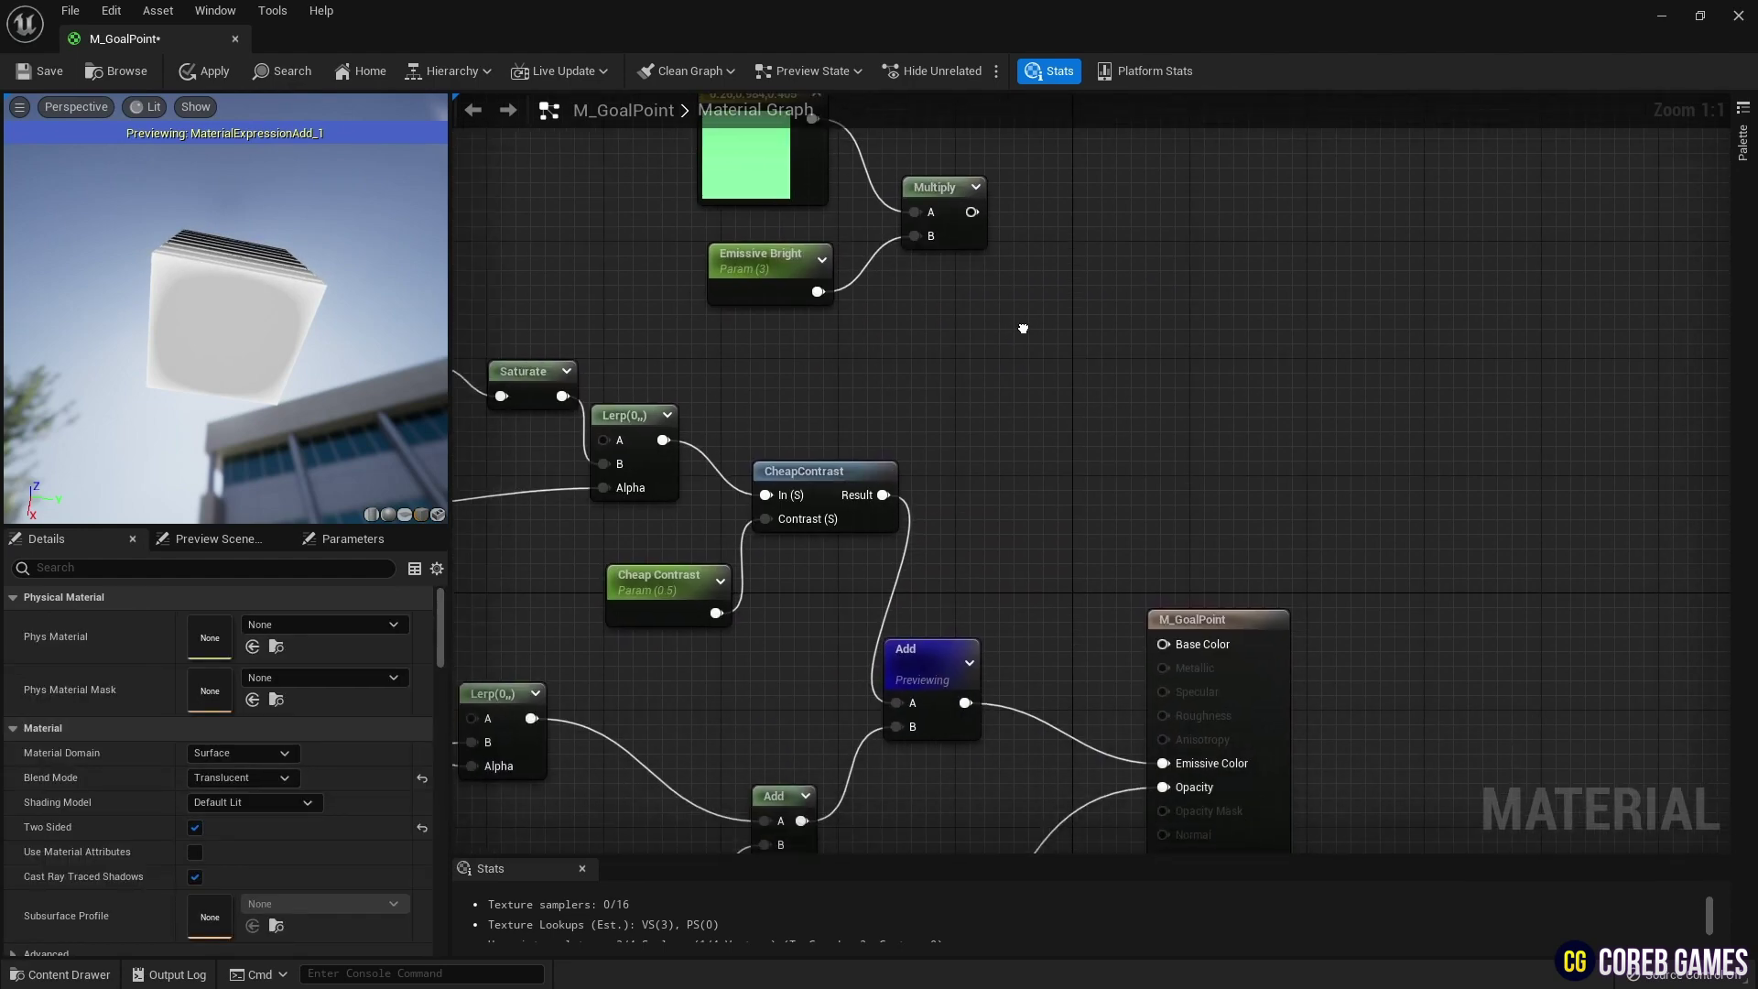
# Add a second Multiply combining the color Multiply in A with the final Add in B, and connect it to Emissive Color
pyautogui.moveTo(1225, 625); pyautogui.dragTo(1254, 610)
pyautogui.click(960, 456)
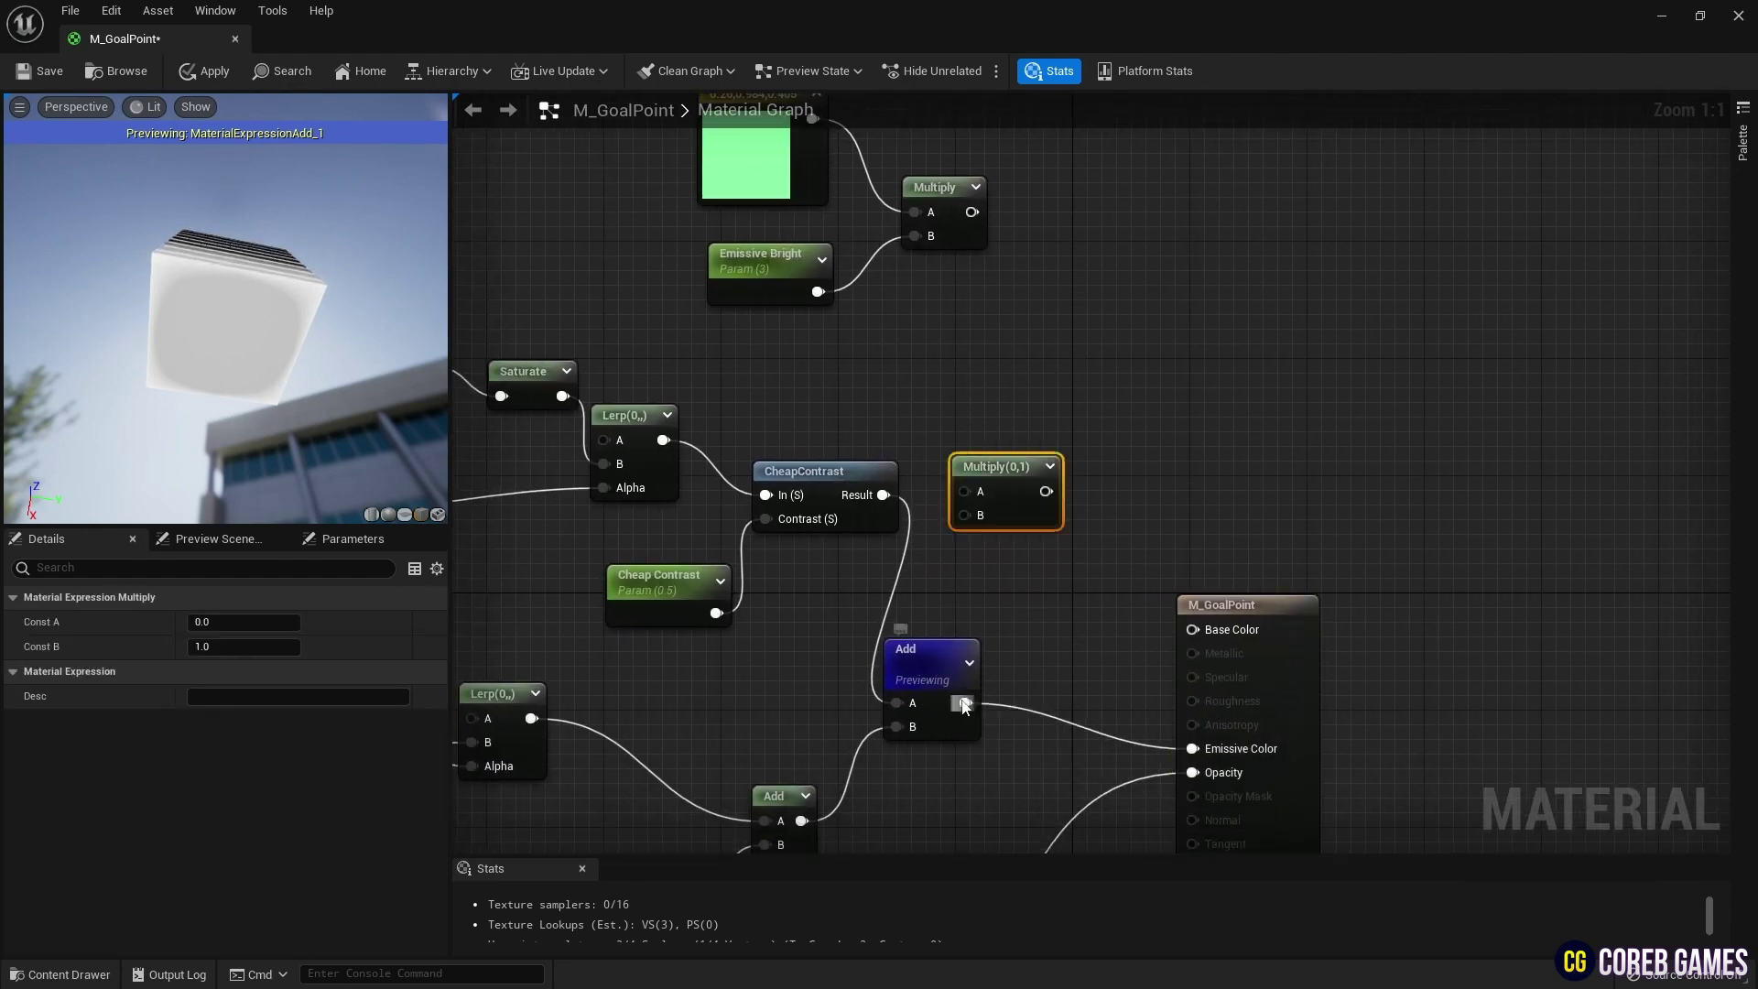
pyautogui.moveTo(1005, 399); pyautogui.dragTo(1192, 748)
pyautogui.moveTo(989, 467); pyautogui.dragTo(1038, 474)
# Stop previewing the Add node and orbit the preview cube to inspect the full material from above
pyautogui.rightClick(963, 632)
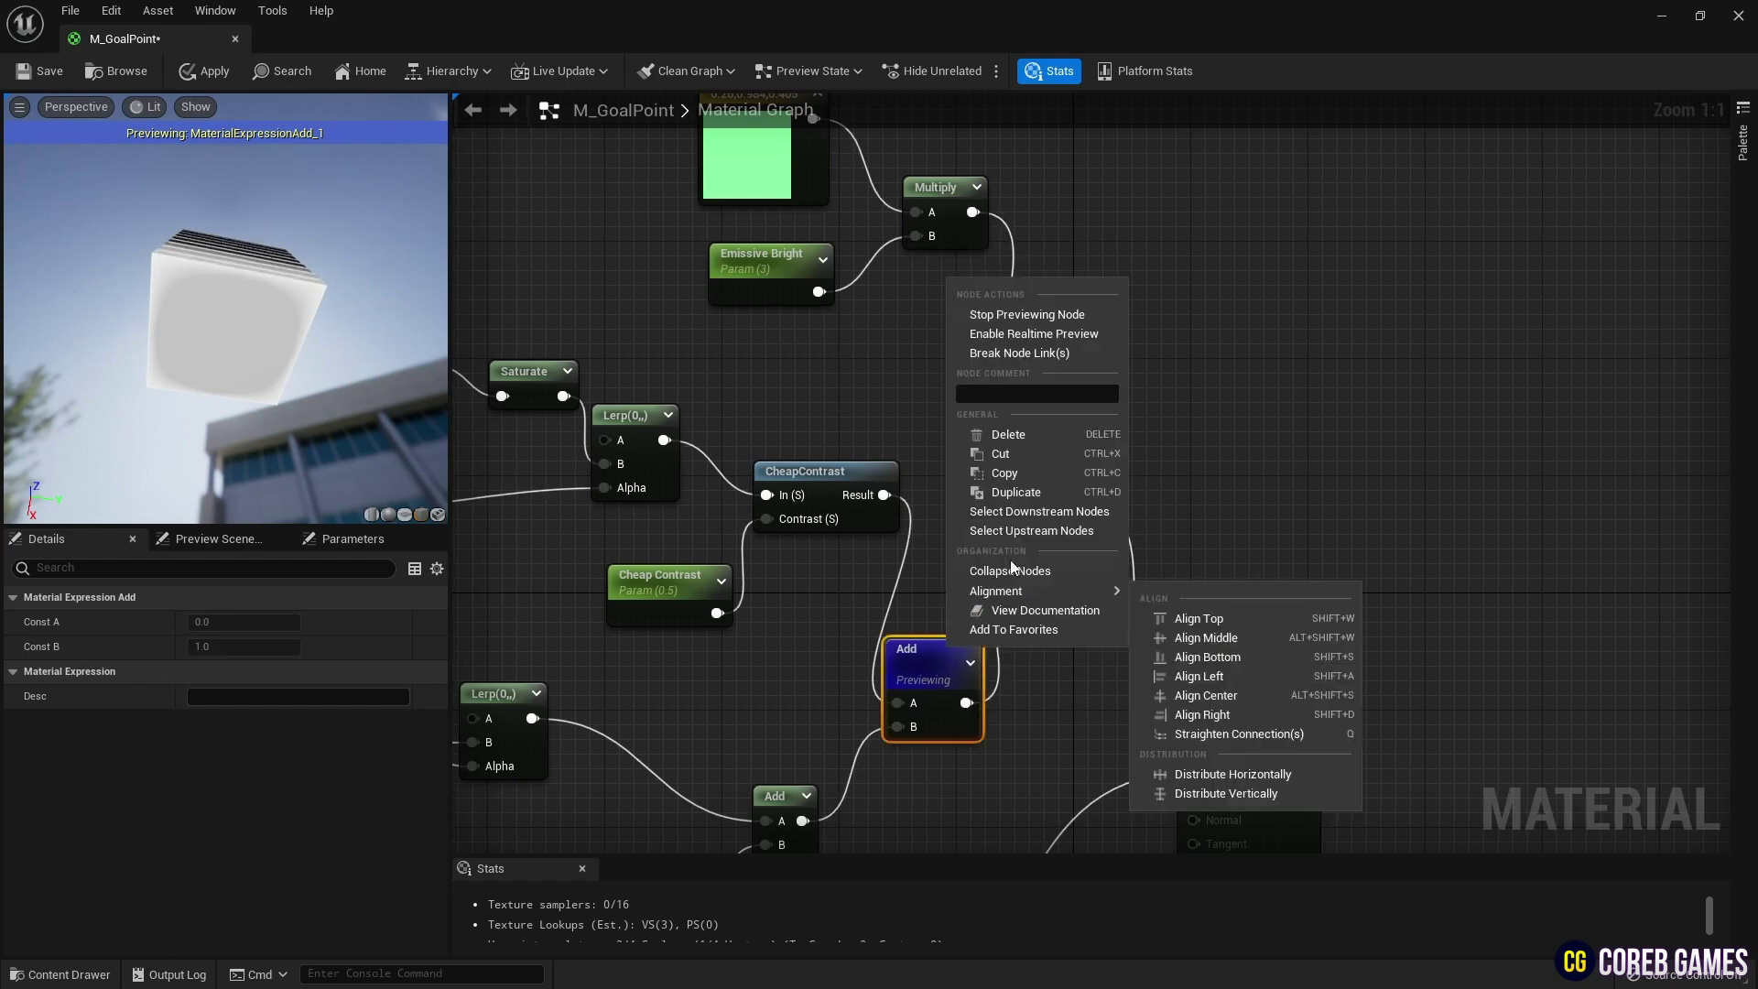
pyautogui.click(1036, 315)
pyautogui.moveTo(190, 297); pyautogui.dragTo(106, 380)
pyautogui.moveTo(1240, 448); pyautogui.dragTo(1306, 251, button='right')
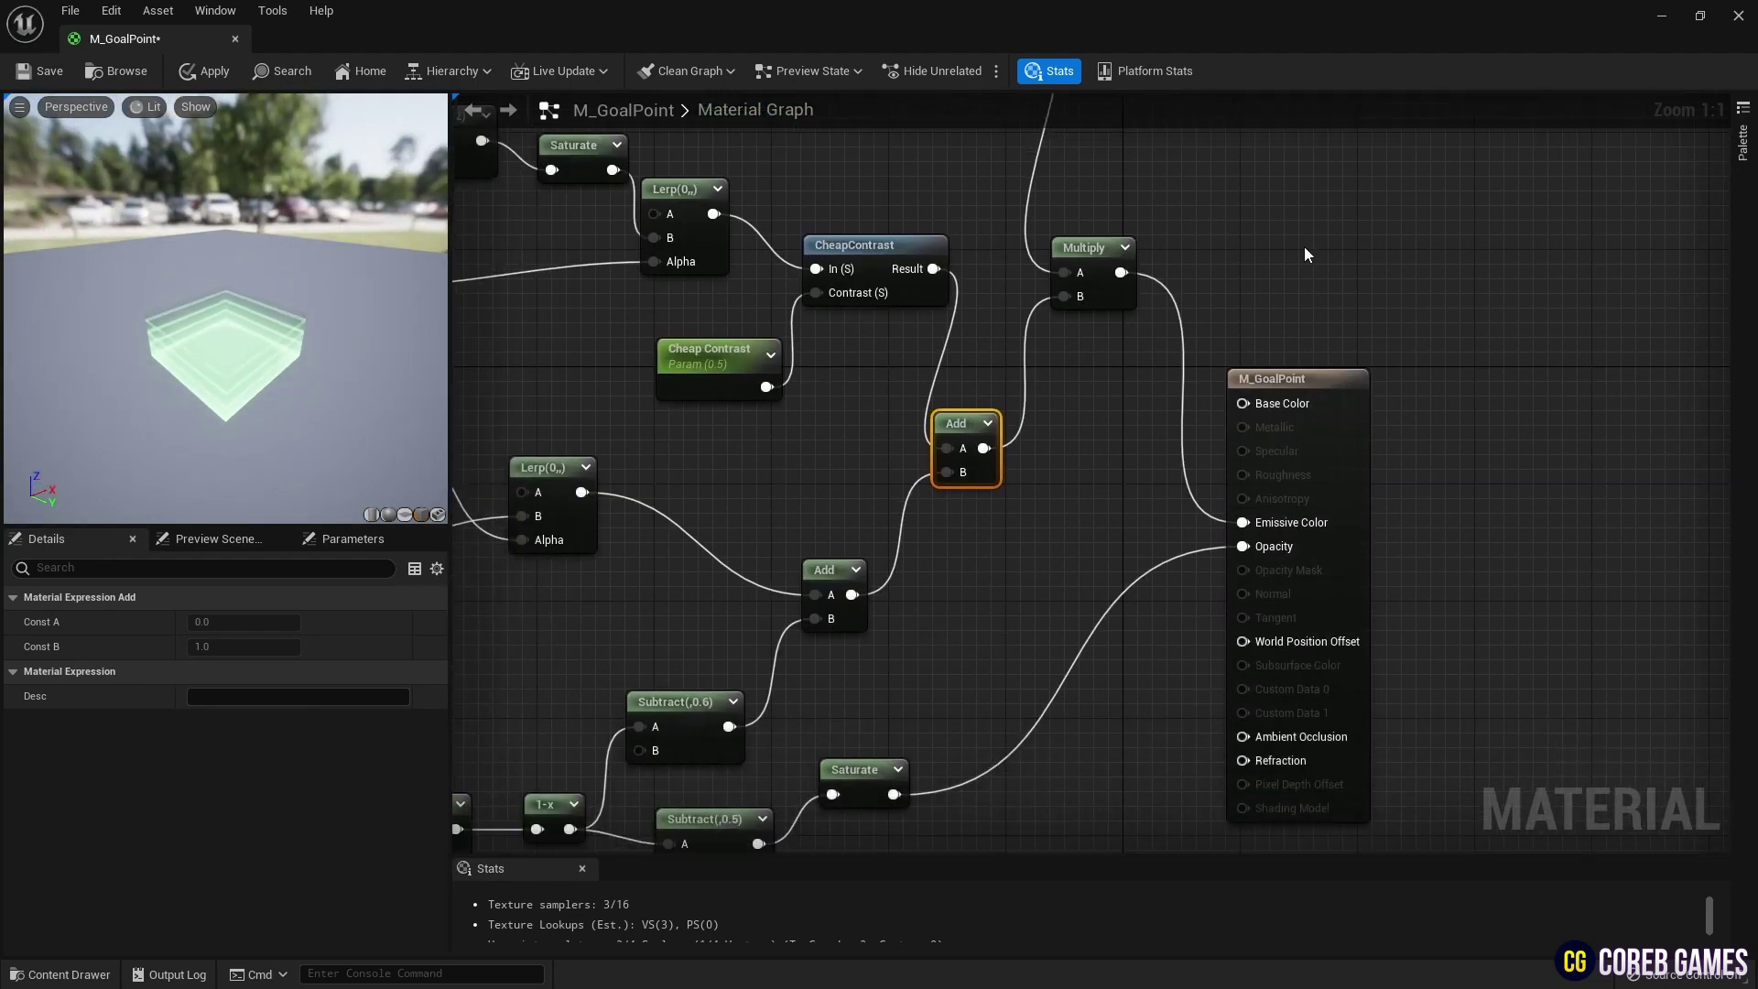
# Save M_GoalPoint, close its material editor, and show the project's Content folder in the level editor
pyautogui.click(53, 79)
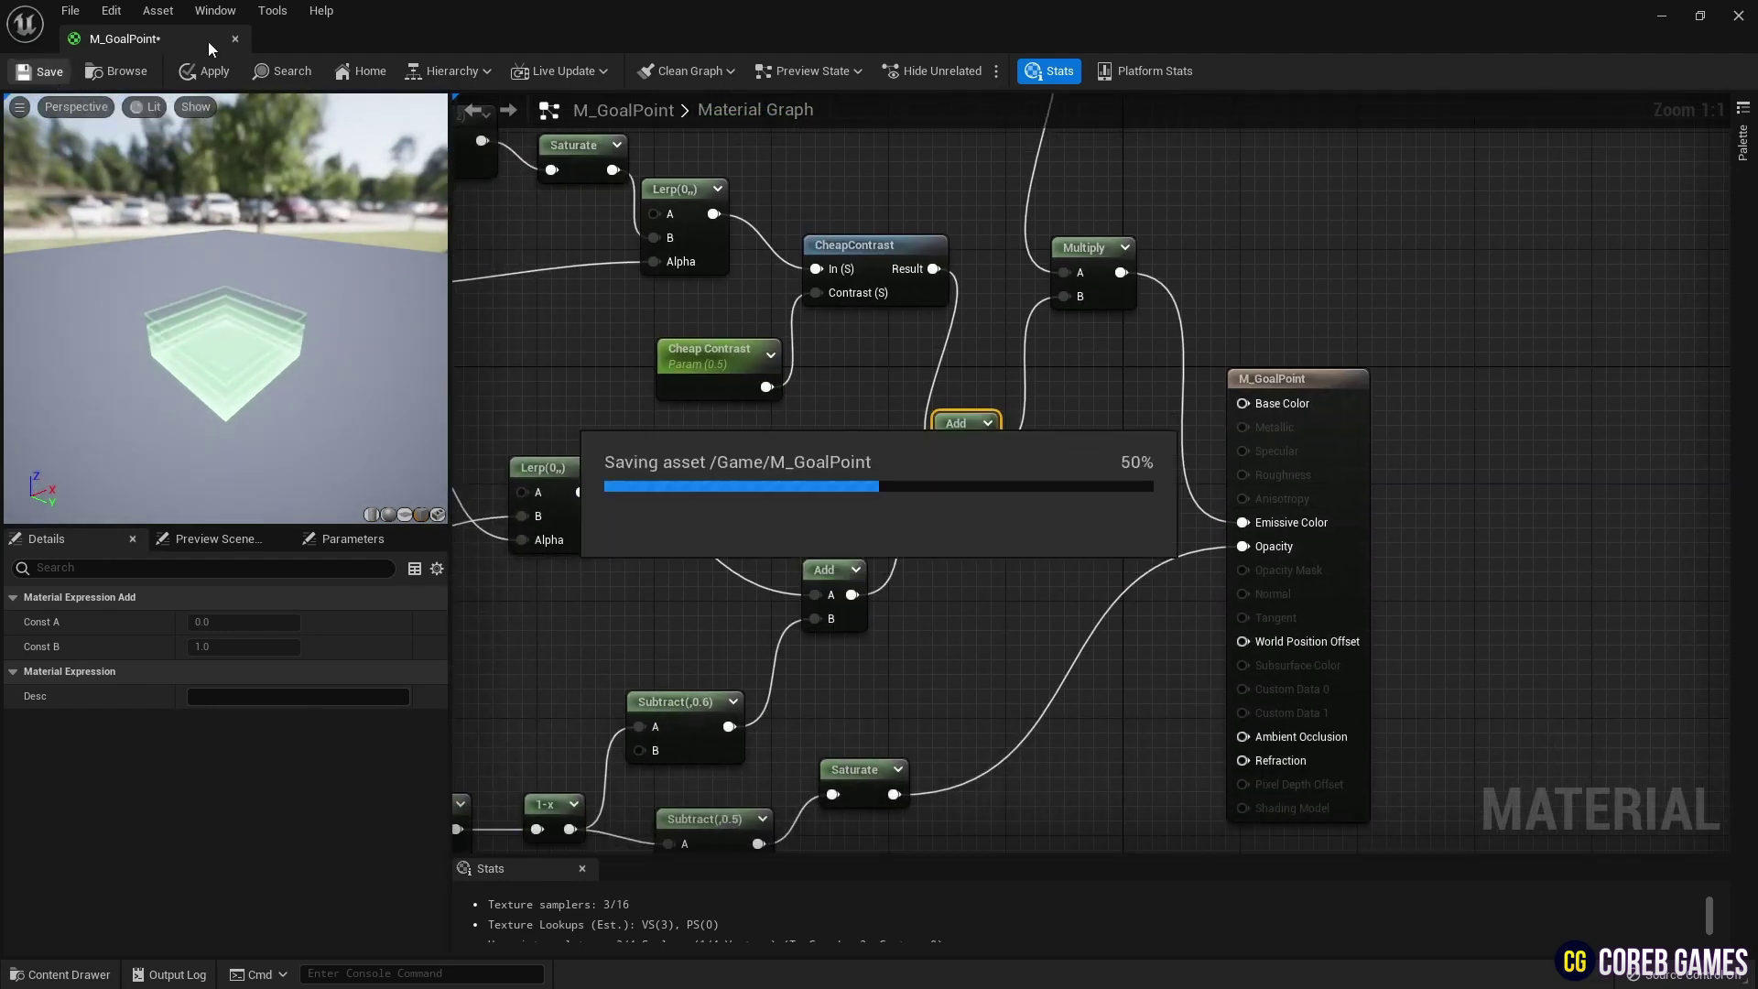
pyautogui.click(234, 40)
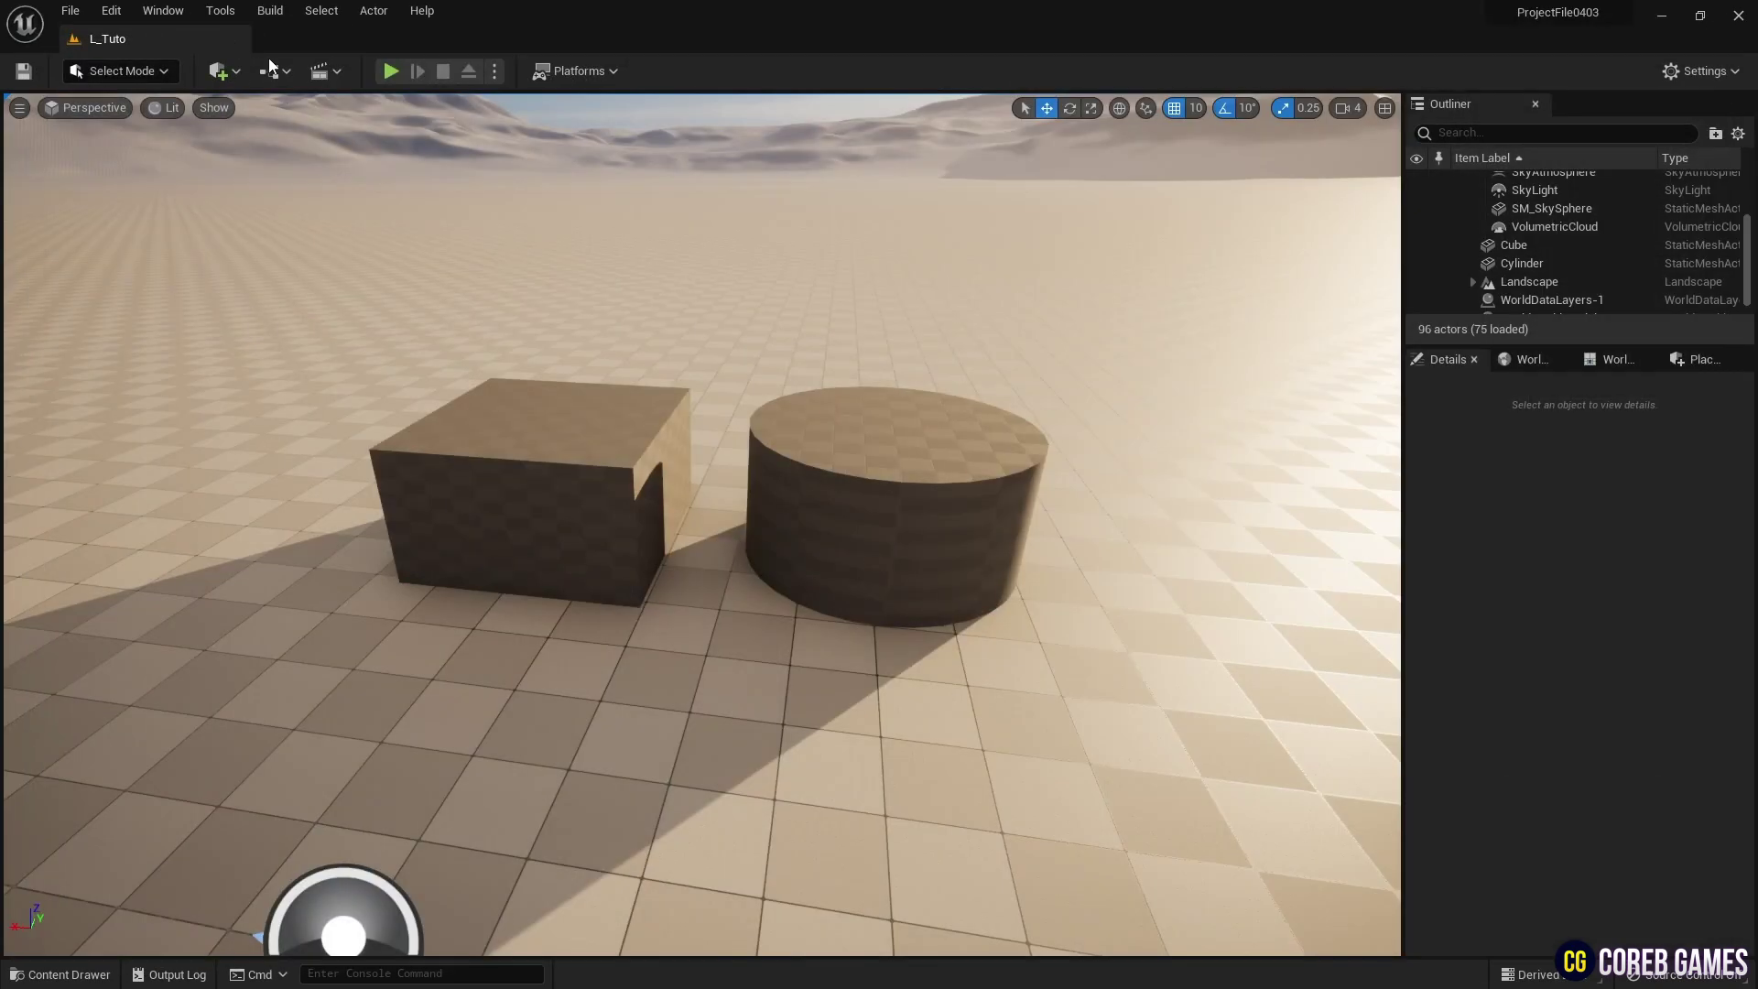
pyautogui.click(60, 974)
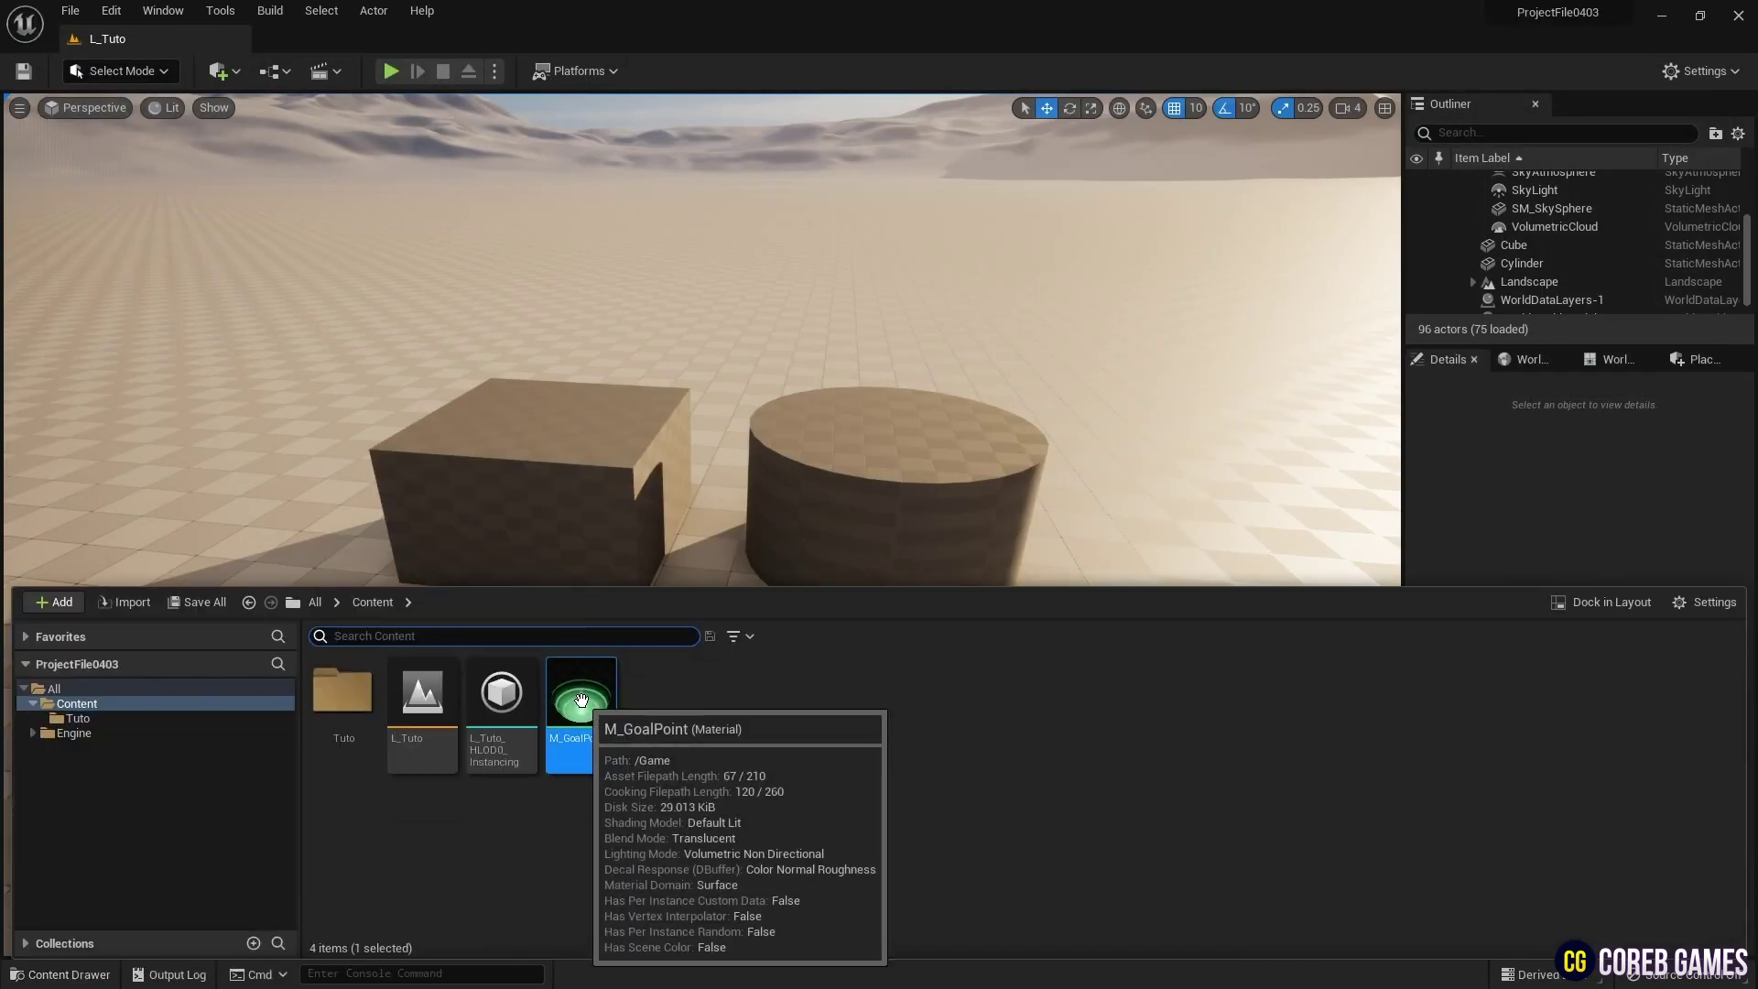